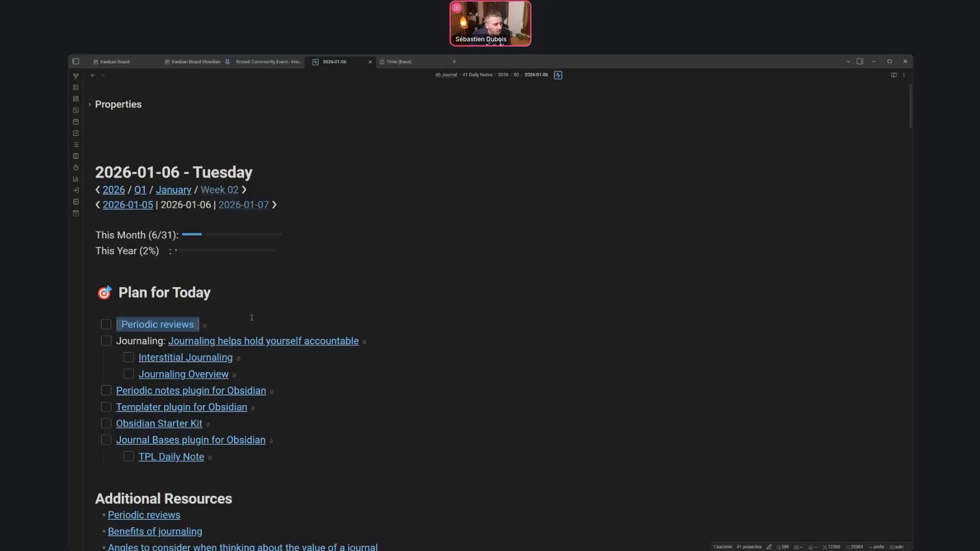
Open the Periodic reviews note linked under Plan for Today and go to its beginning.
left_click(286, 325)
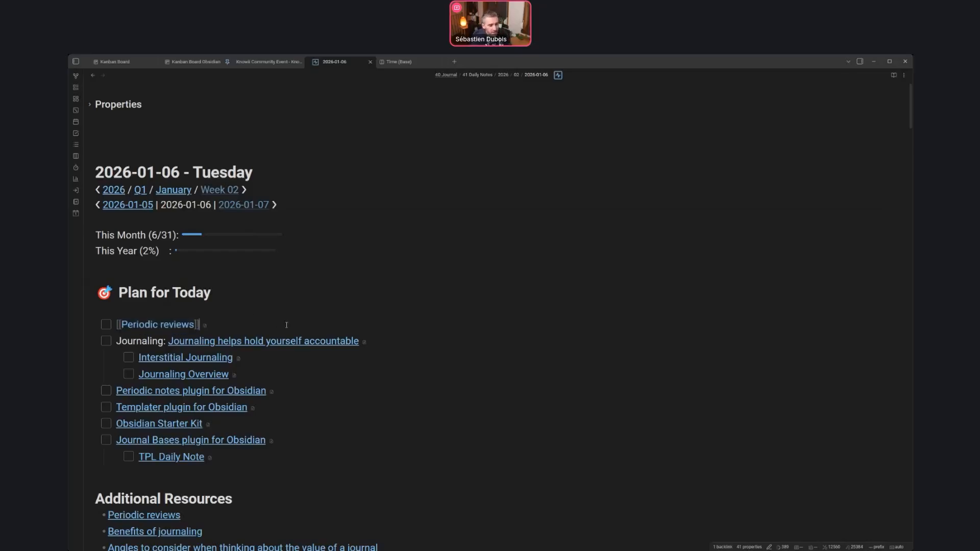
triple_click(286, 324)
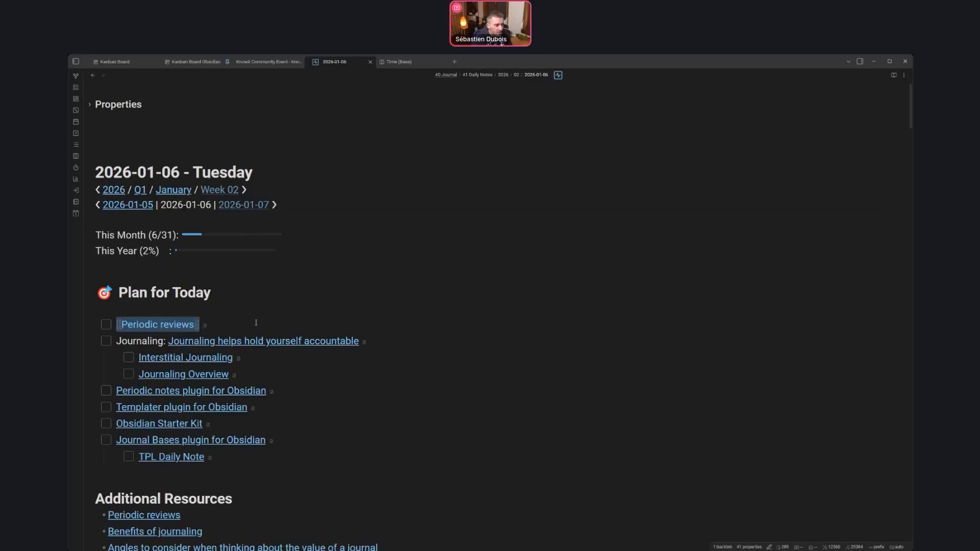
left_click(189, 324)
left_click(189, 324, "ctrl")
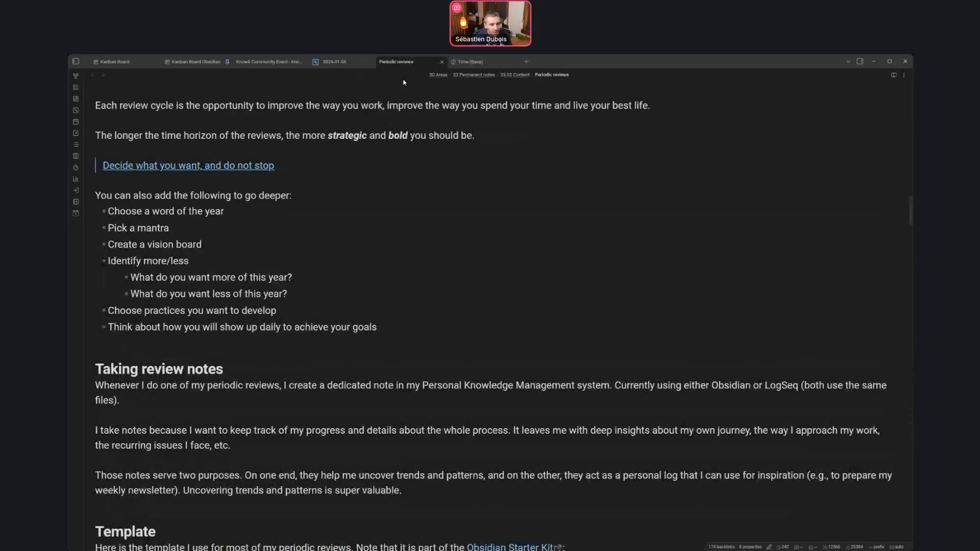
scroll(330, 273, "up", 6)
scroll(330, 273, "up", 15)
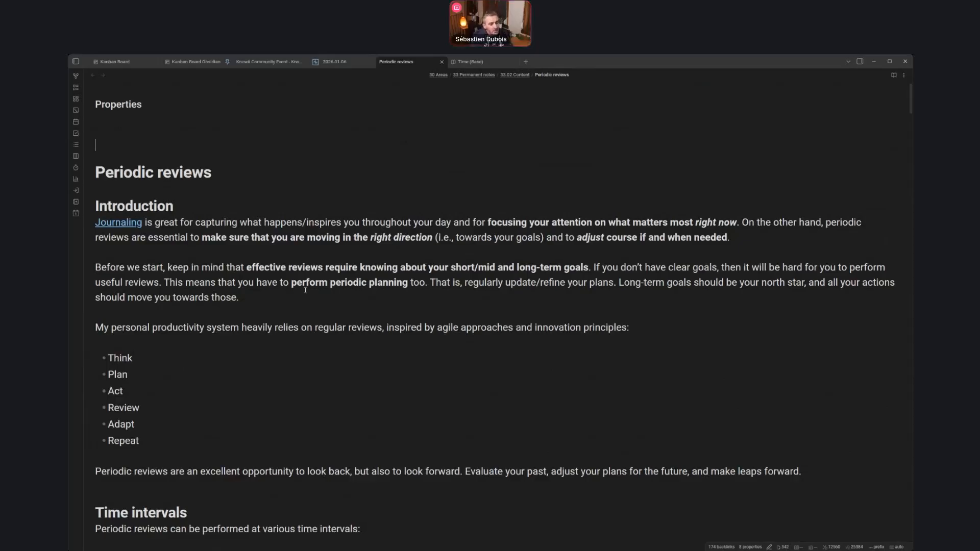
Go through the Periodic reviews introduction and highlight the weekly, monthly, quarterly and yearly entries under Time intervals.
scroll(305, 289, "down", 3)
scroll(305, 290, "up", 2)
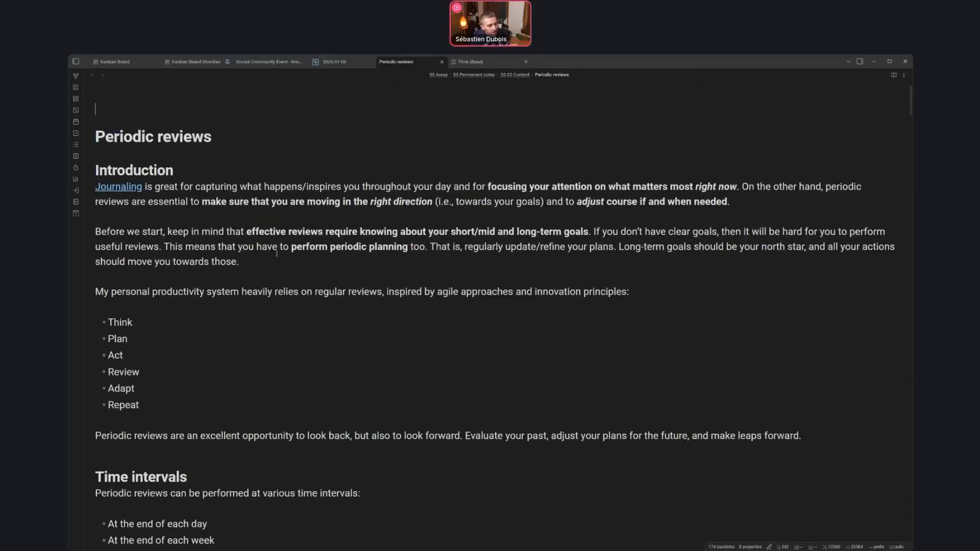
scroll(293, 266, "down", 3)
scroll(293, 265, "down", 5)
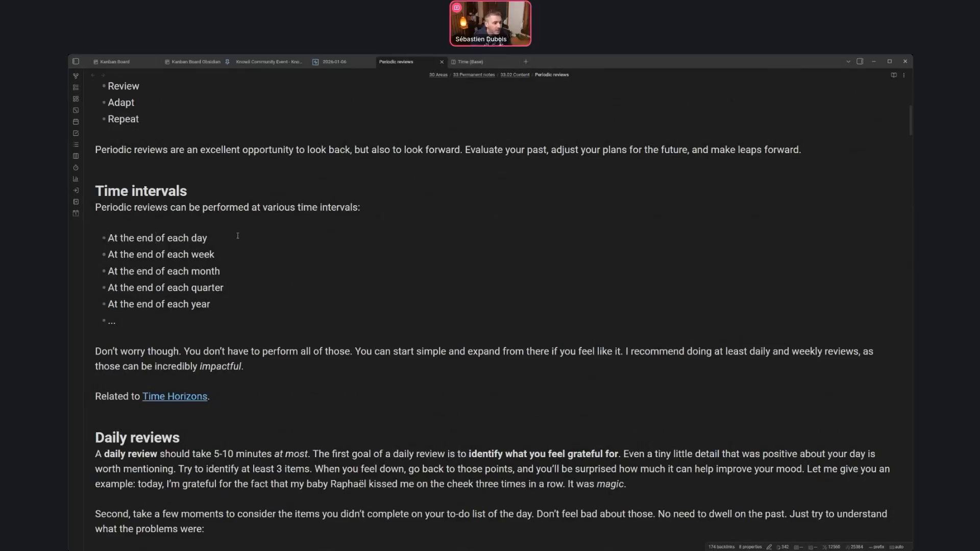
key("shift+Home")
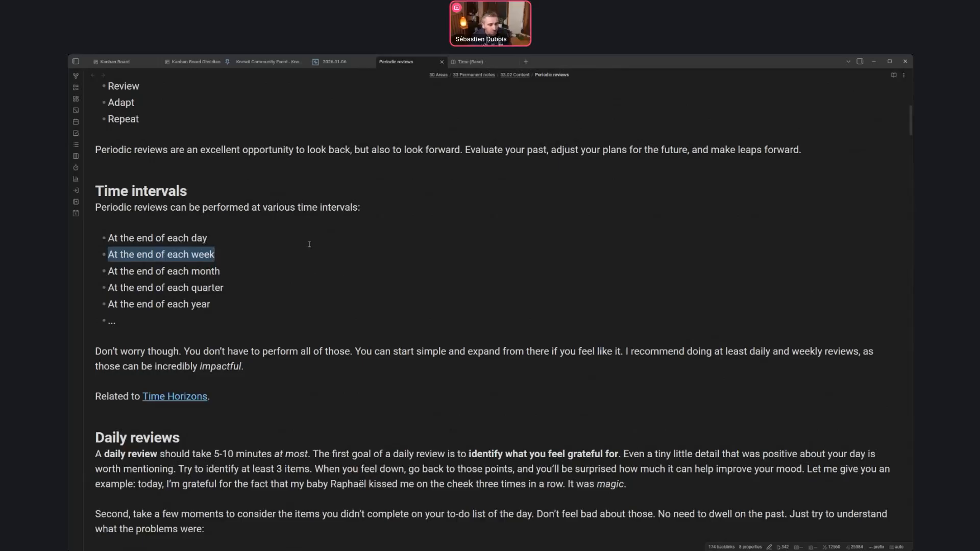
key("Down")
key("End")
key("shift+Home")
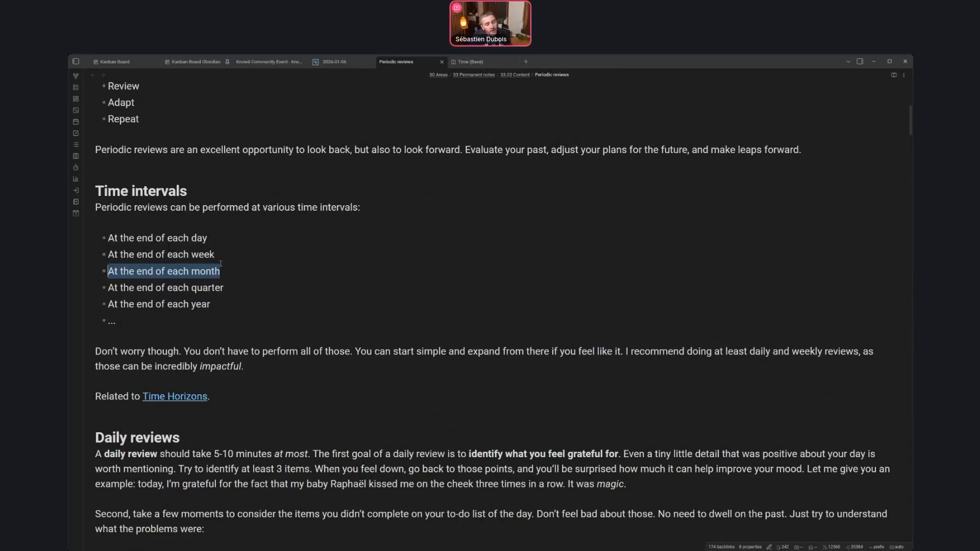
double_click(209, 289)
double_click(206, 303)
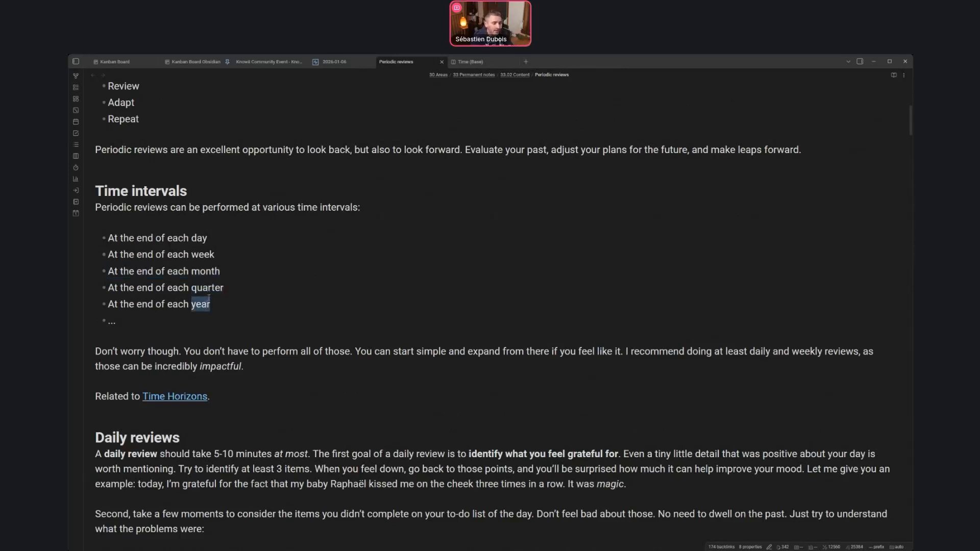
left_click(216, 246)
key("shift+End")
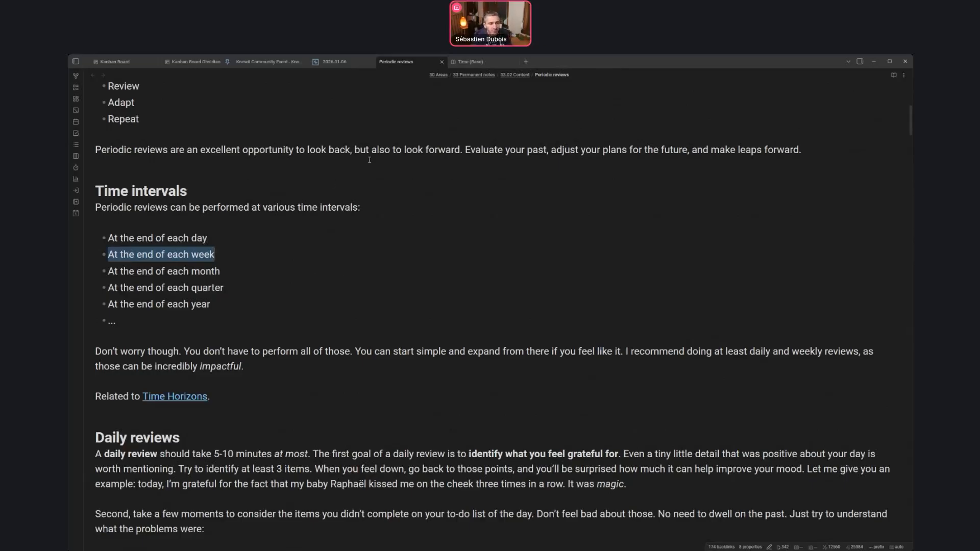
Return to the 2026-01-06 daily note and highlight the Journaling task with its two subtasks.
left_click(334, 61)
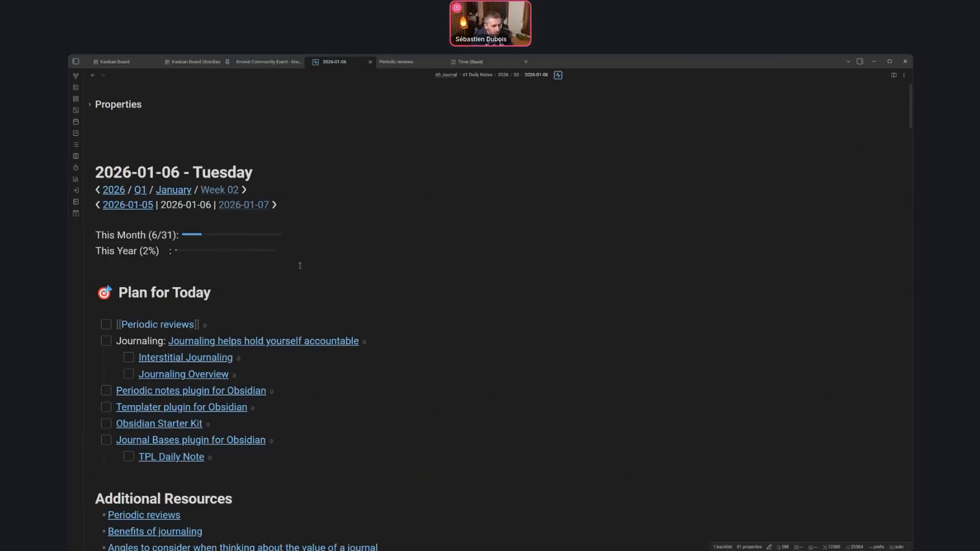
key("Down")
key("Home")
key("shift+Down")
key("shift+Down")
key("shift+End")
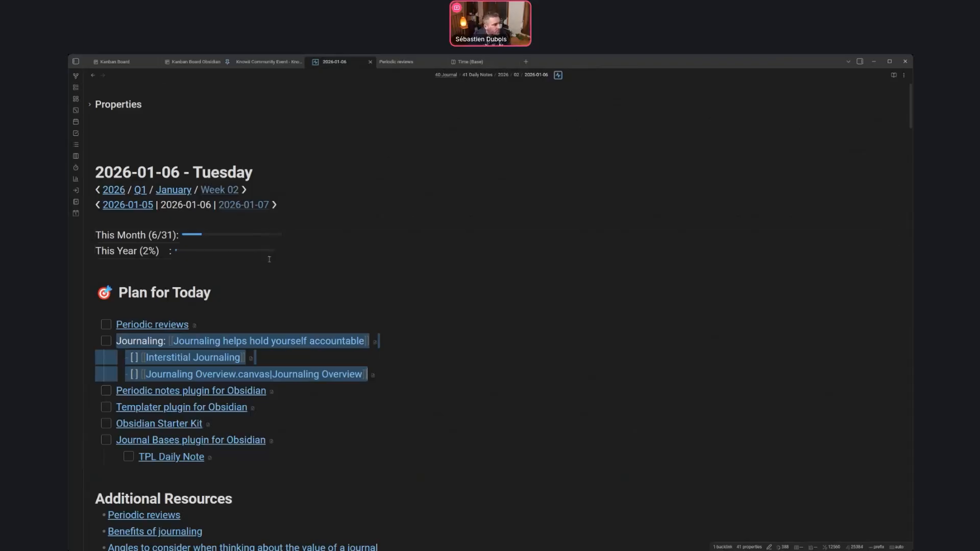
Highlight the Plan for Today heading and the date title of the daily note.
left_click(225, 288)
left_click_drag(116, 293, 250, 287)
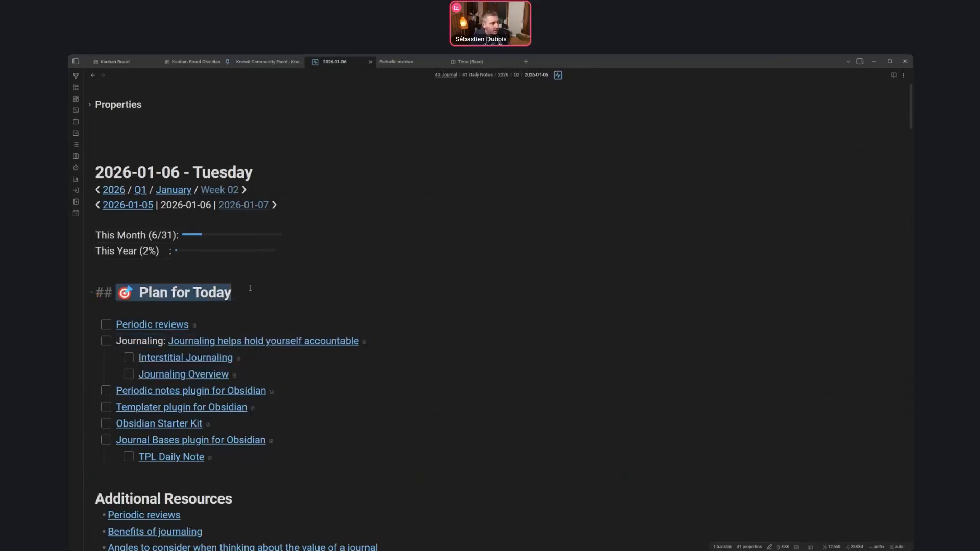
left_click_drag(266, 173, 120, 153)
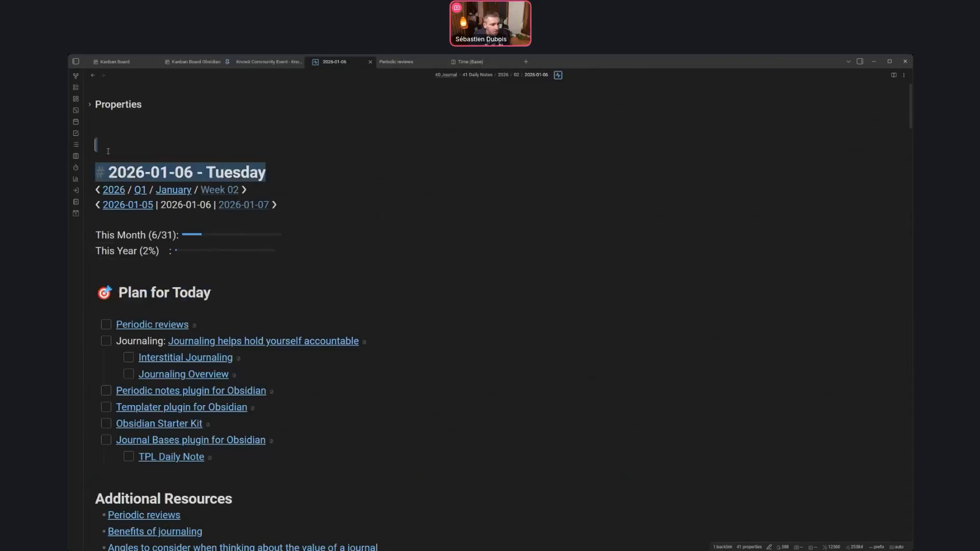
left_click(179, 167)
left_click(273, 175)
left_click(232, 295)
left_click_drag(274, 295, 112, 294)
Highlight the open tasks below Additional Resources, from the first article to publish through the Vibe Obsidian plugin subtasks.
scroll(212, 354, "down", 5)
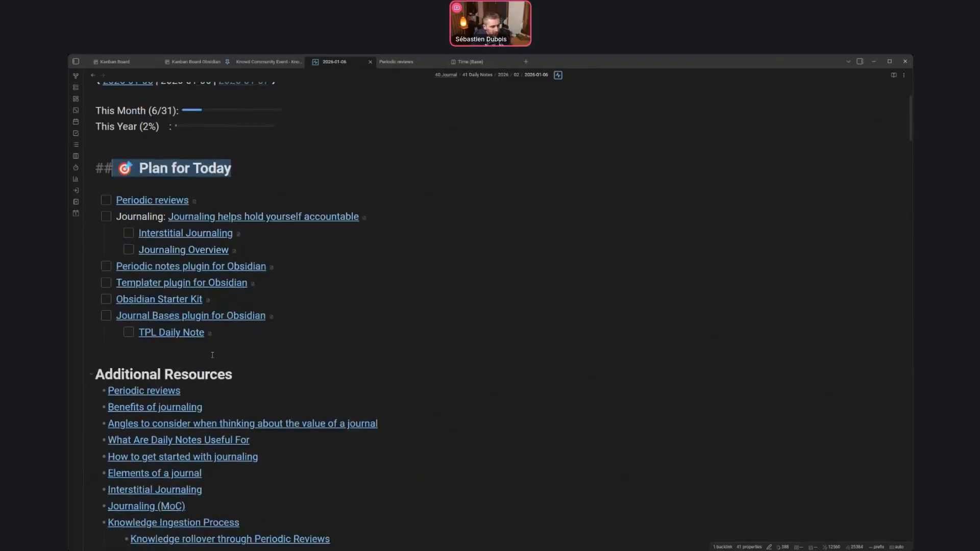
scroll(212, 355, "down", 20)
left_click_drag(133, 241, 469, 450)
left_click(469, 450)
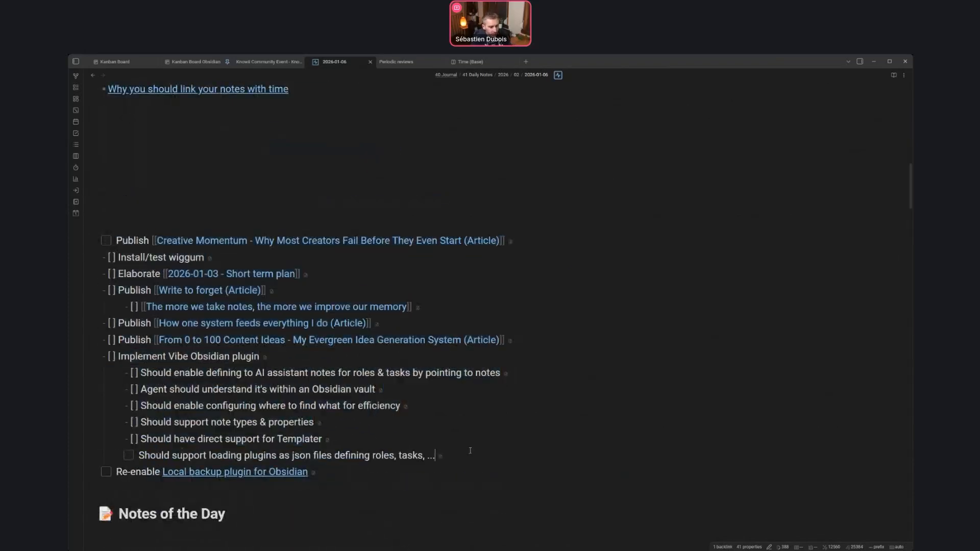
Look past the Notes of the Day and highlight the entries under Done Today.
scroll(406, 411, "down", 15)
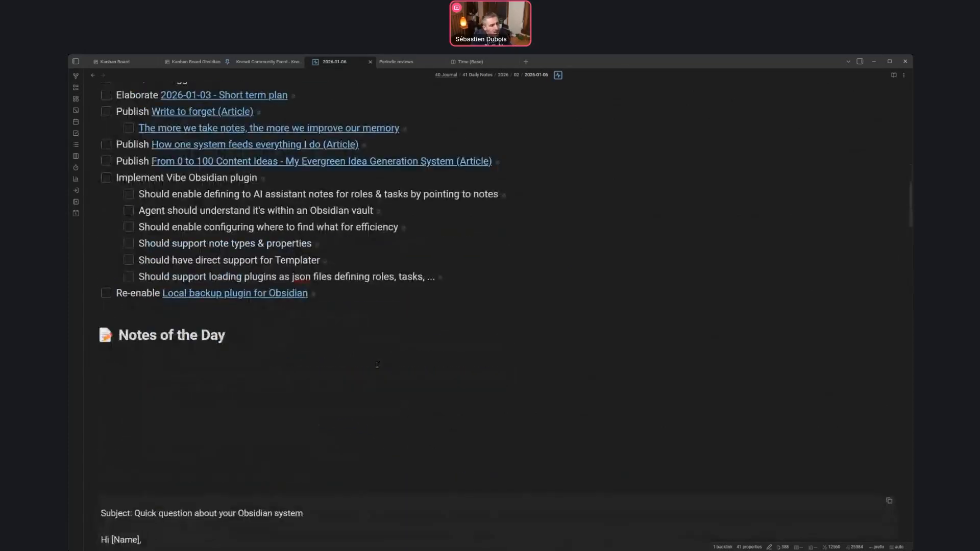
scroll(244, 356, "down", 20)
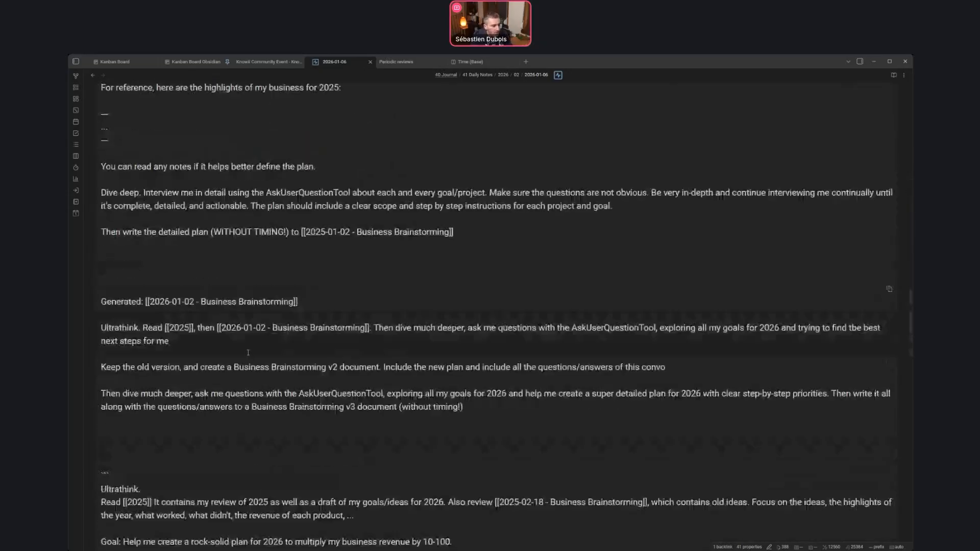
scroll(224, 325, "up", 5)
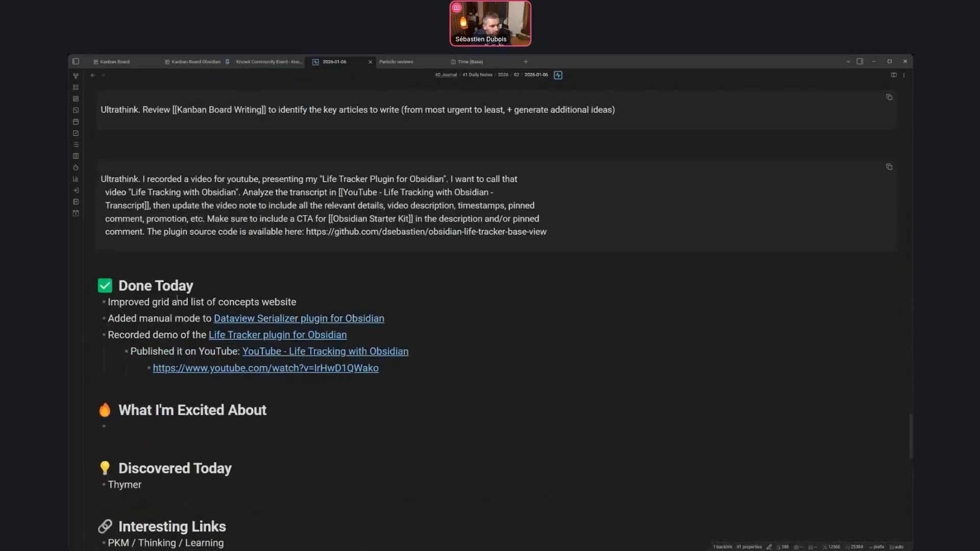
scroll(177, 299, "down", 1)
left_click_drag(121, 266, 420, 335)
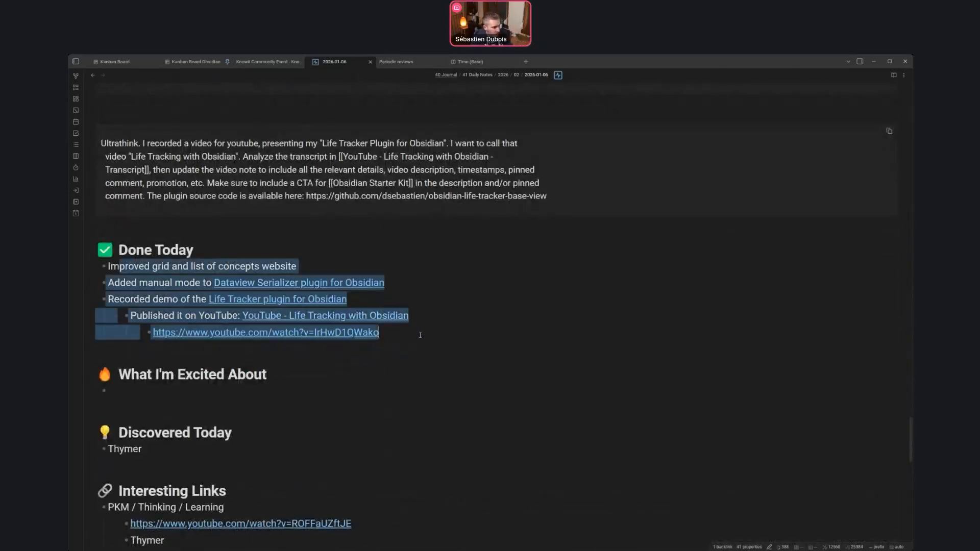
Review the What I'm Excited About, Discovered Today and Gratitude sections, highlighting the Discovered Today heading with its entry.
left_click(142, 375)
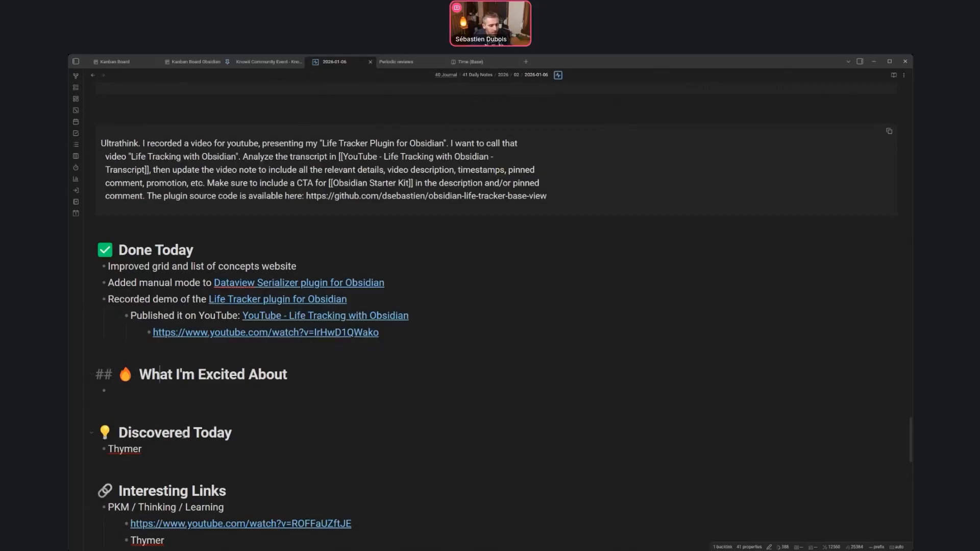
left_click(176, 452)
key("shift+Up")
key("shift+Home")
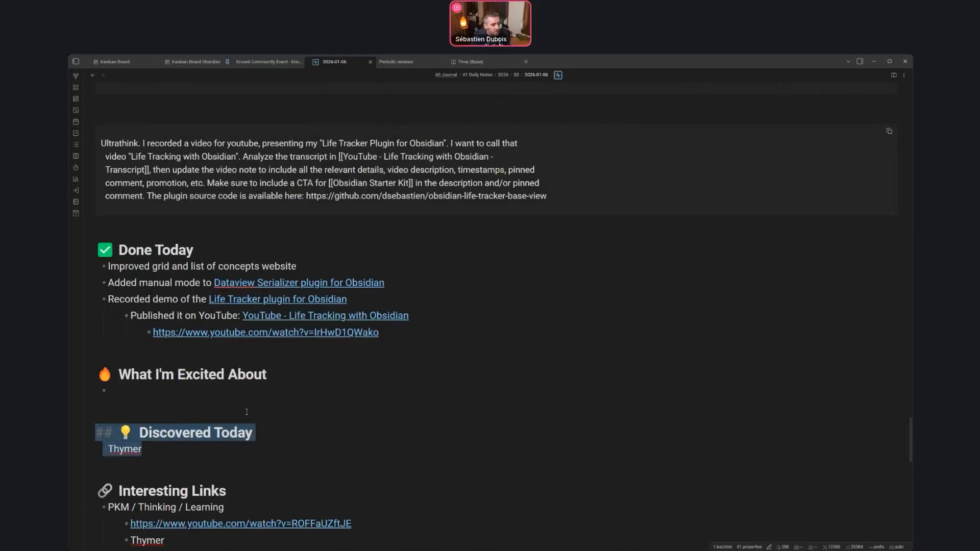
scroll(250, 411, "down", 2)
scroll(253, 392, "down", 7)
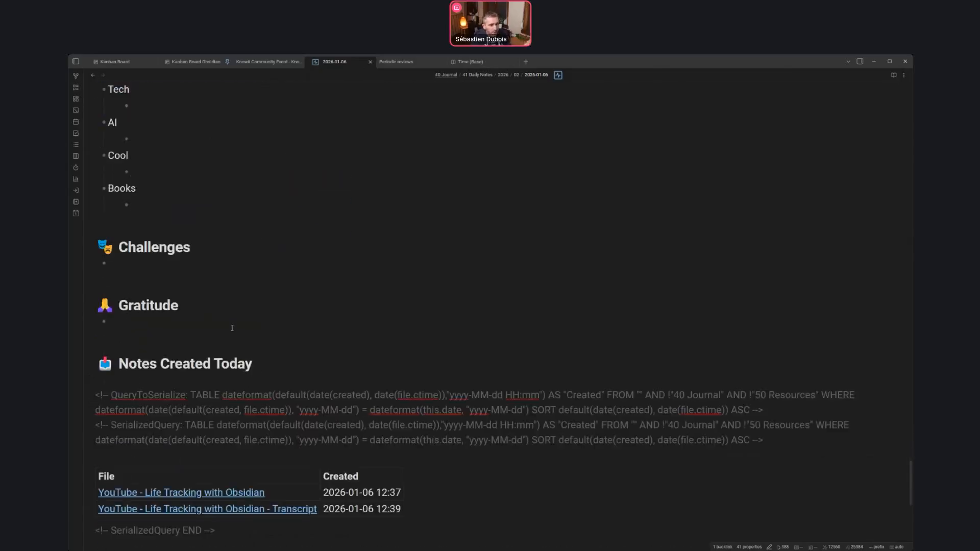
left_click(151, 325)
Open the Interstitial Journaling note linked in the daily note's Plan for Today.
scroll(270, 306, "up", 15)
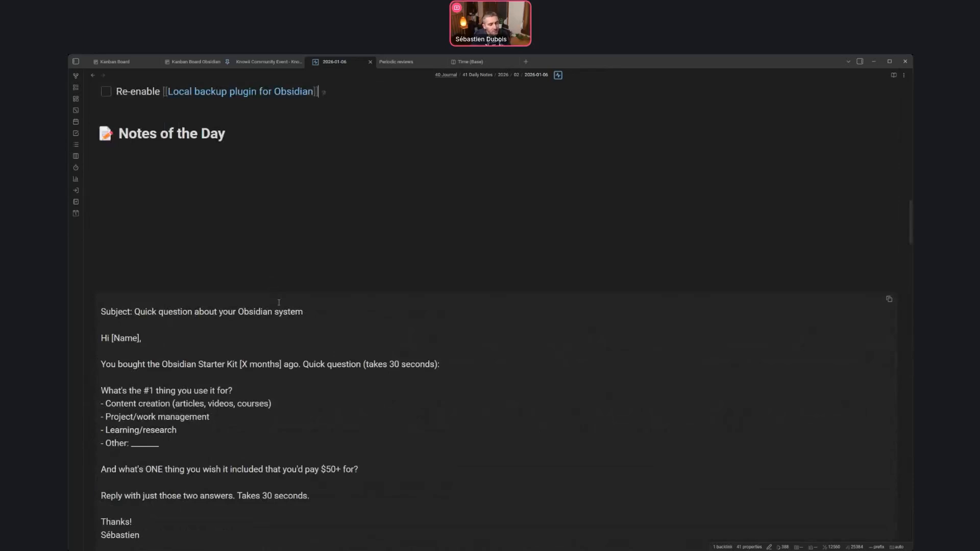
scroll(279, 302, "up", 15)
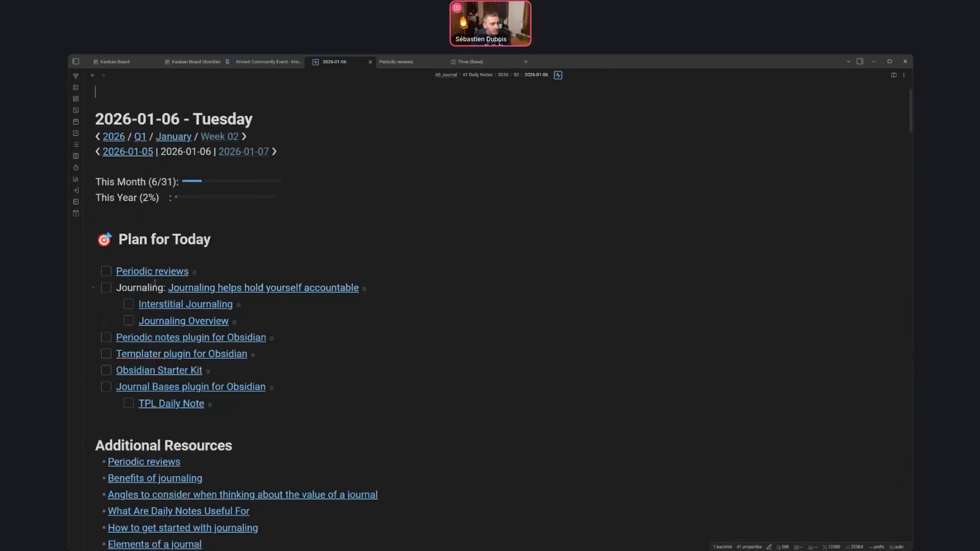
left_click(199, 303)
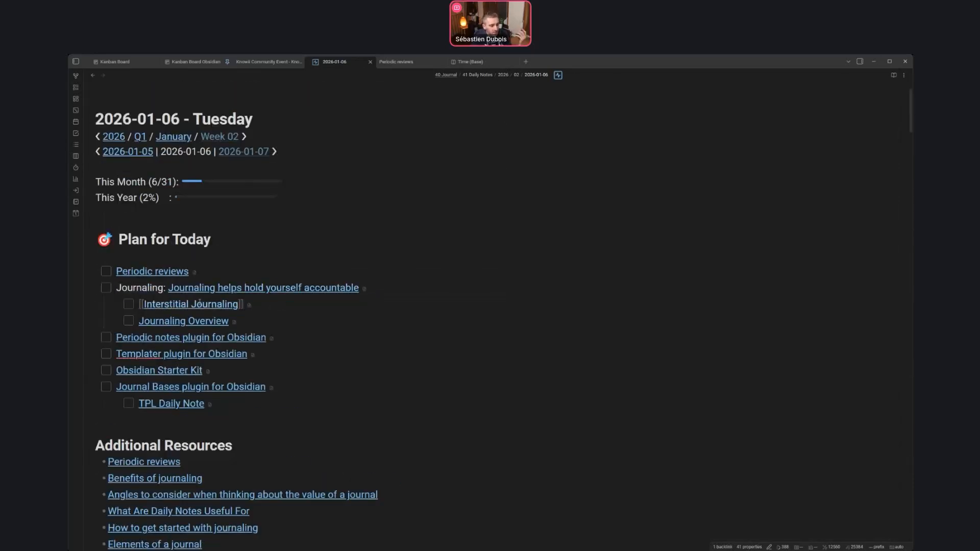
left_click(202, 304, "ctrl")
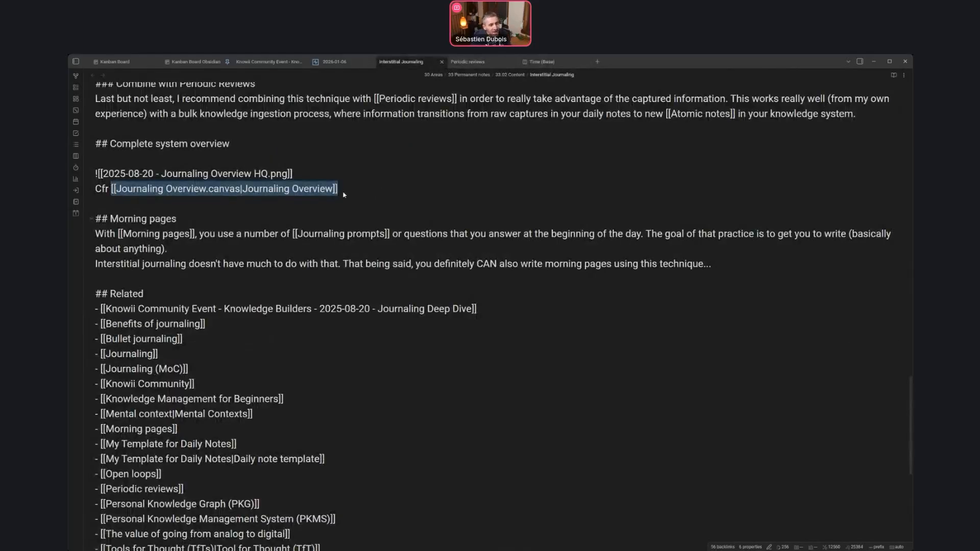
Open the image 2025-08-20 - Journaling Overview HQ.png embedded under Complete system overview.
left_click(328, 199)
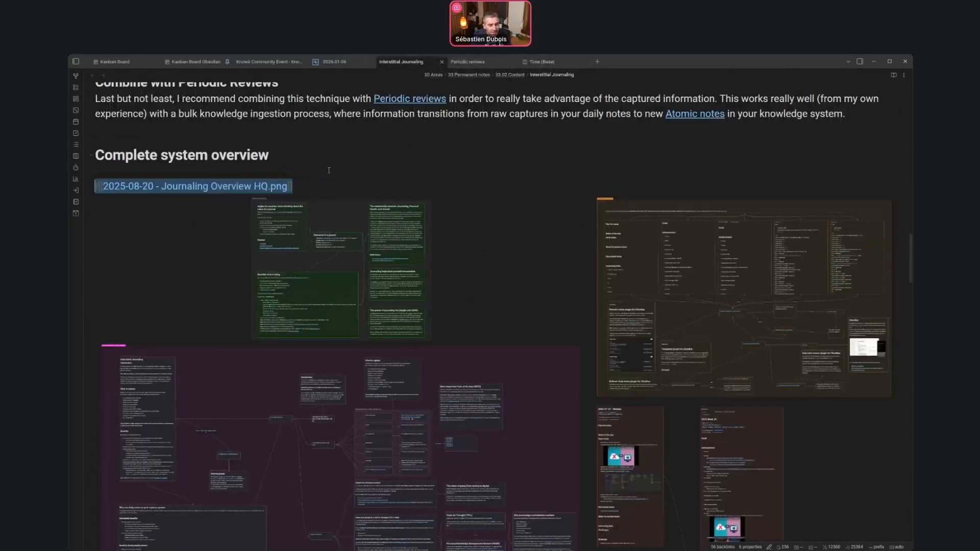
left_click(328, 171)
key("Down")
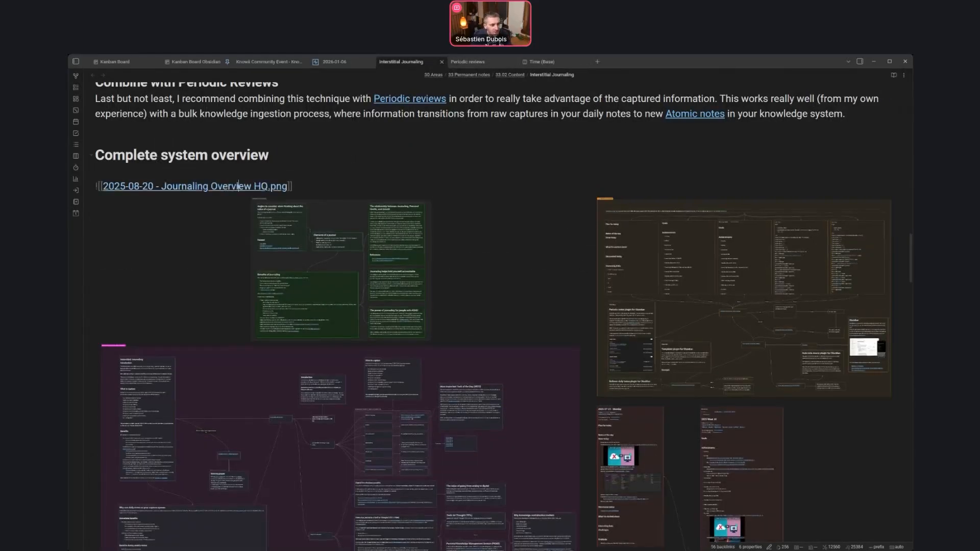
left_click(272, 186, "ctrl")
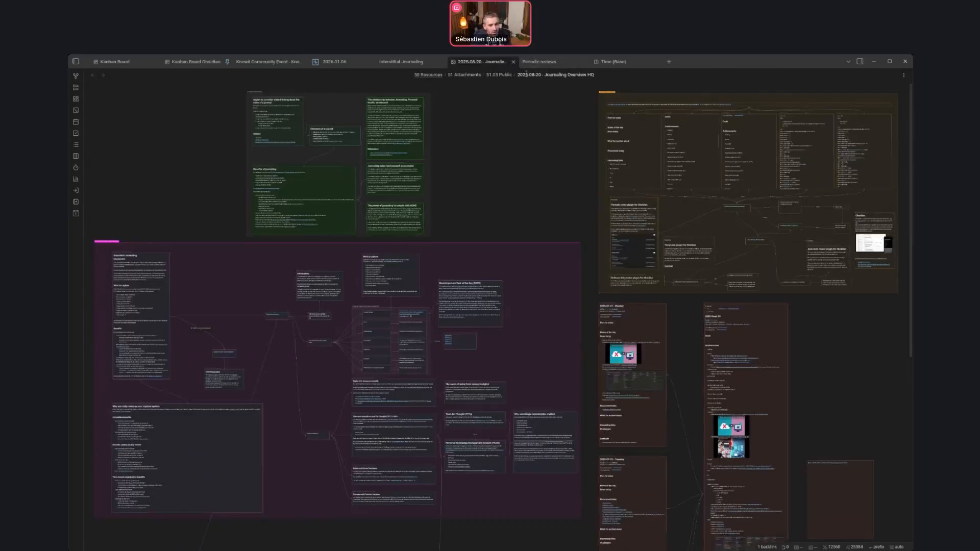
Close the overview image and open the Journaling Overview canvas linked in the Interstitial Journaling note.
left_click(513, 62)
left_click(512, 62)
left_click(421, 63)
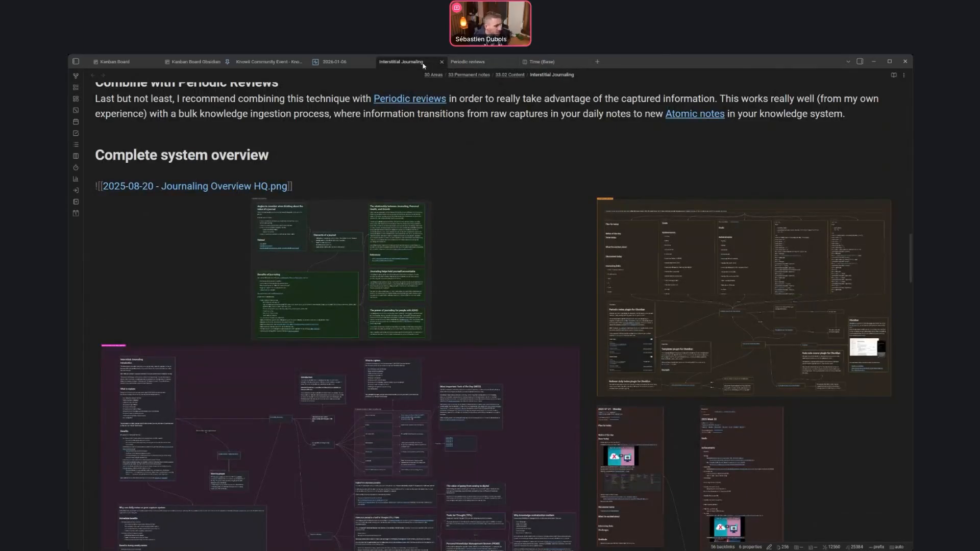
scroll(335, 191, "down", 15)
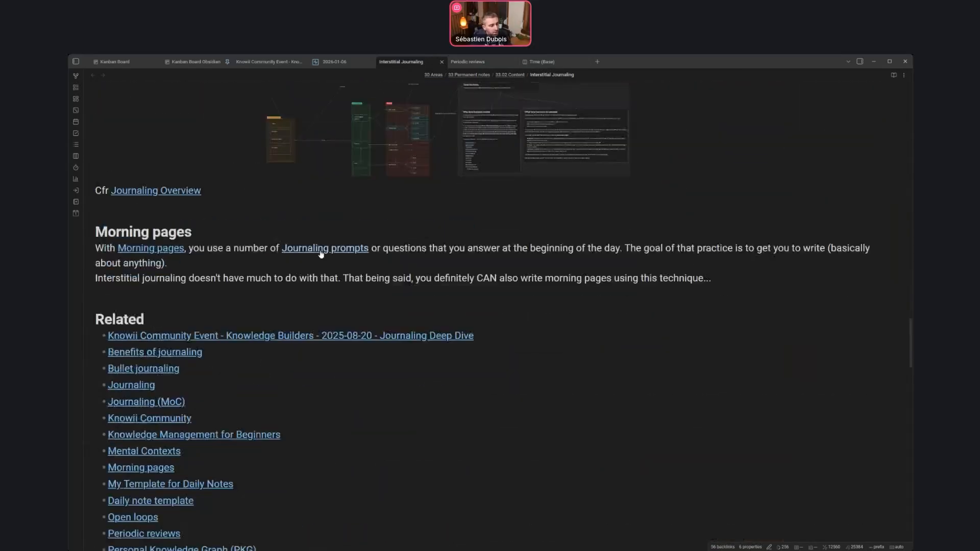
scroll(320, 254, "up", 1)
left_click(190, 218)
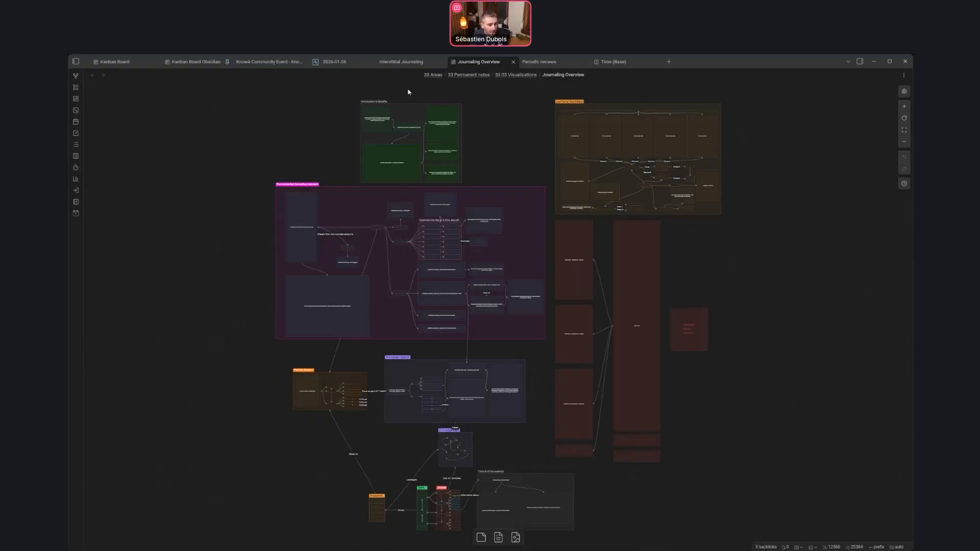
Return to the 2026-01-06 daily note and place the cursor on the empty line below Plan for Today.
left_click(329, 62)
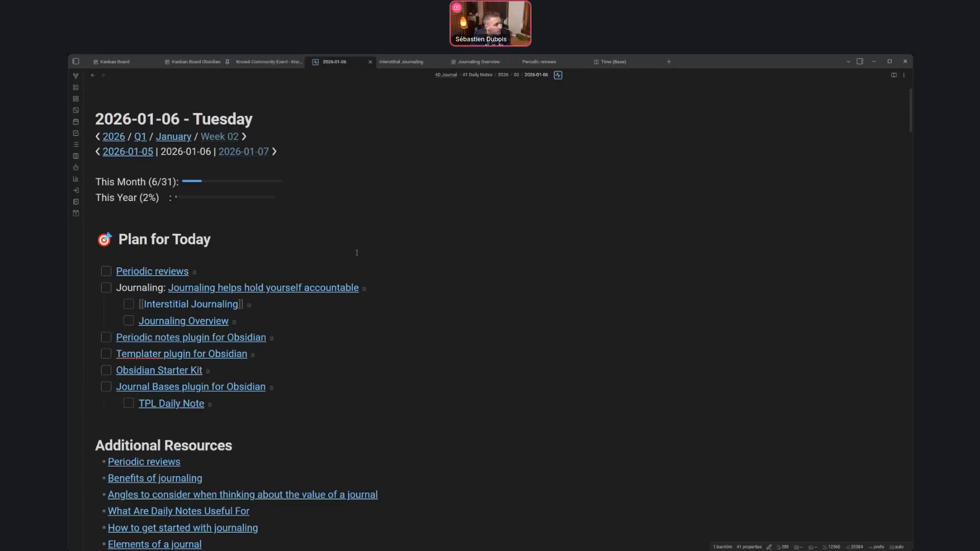
left_click(257, 251)
left_click(279, 258)
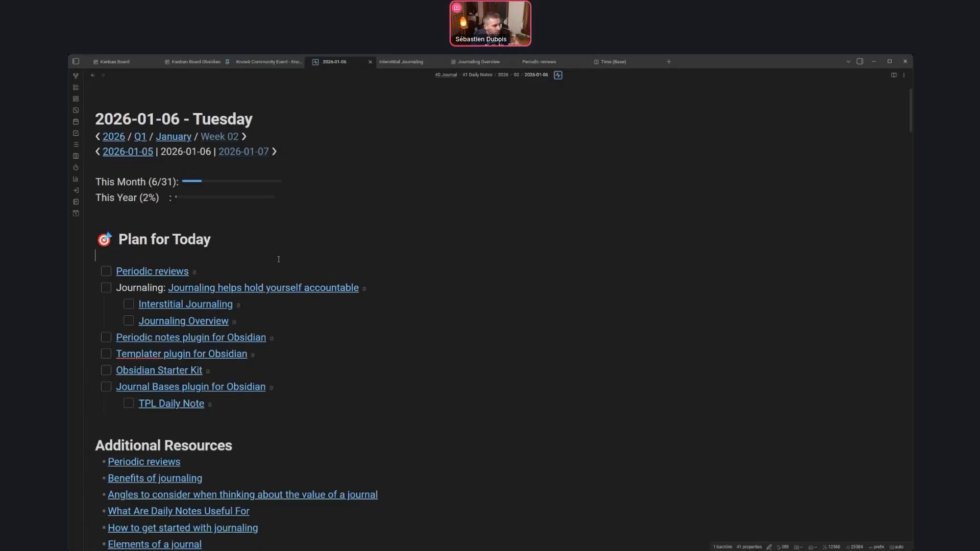
Look through the resource links, pending task list and Notes of the Day in the 2026-01-06 daily note.
scroll(280, 257, "down", 15)
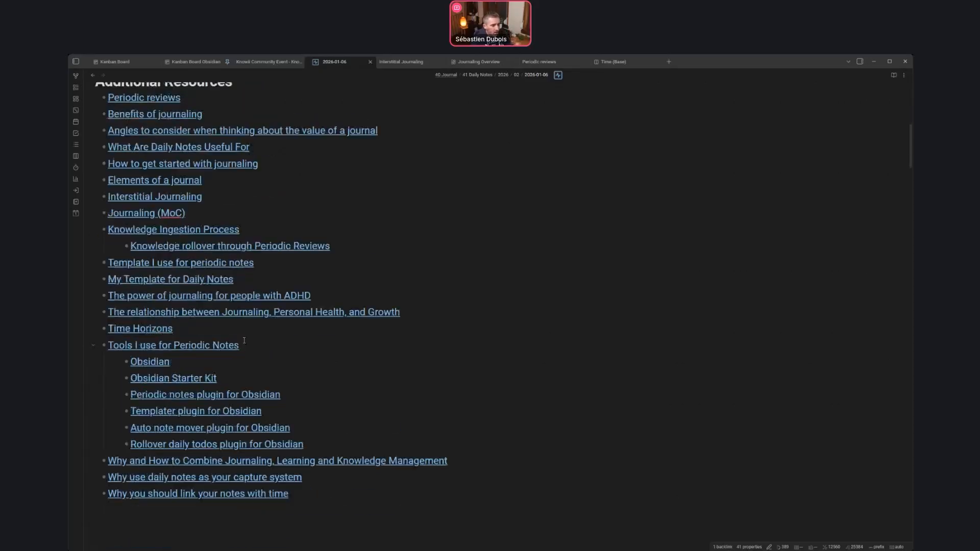
scroll(224, 325, "up", 3)
left_click_drag(134, 294, 189, 460)
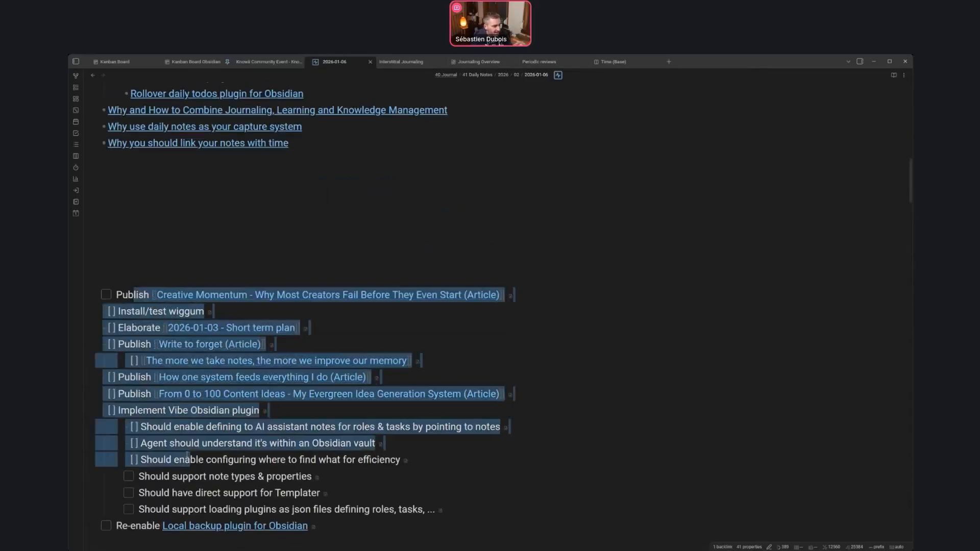
left_click(228, 247)
scroll(275, 296, "down", 15)
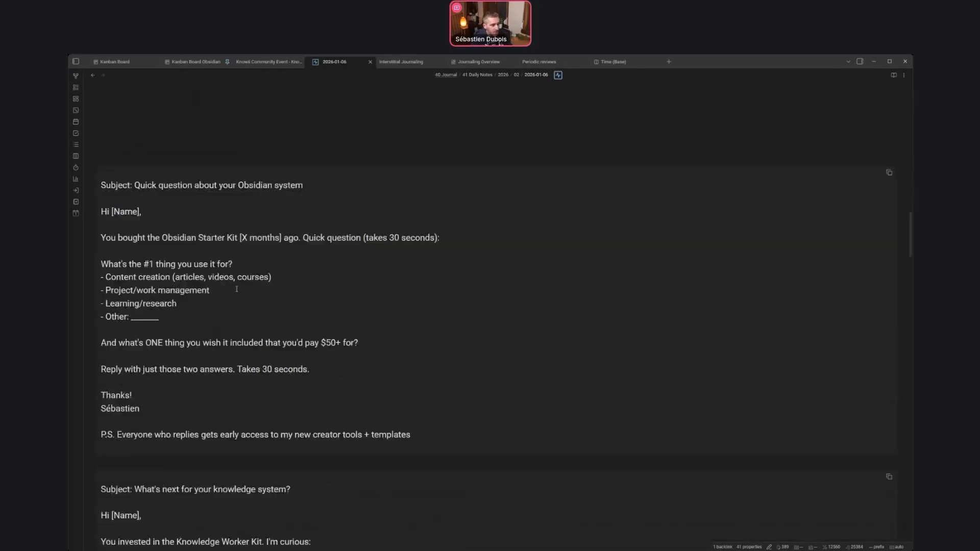
scroll(238, 279, "up", 15)
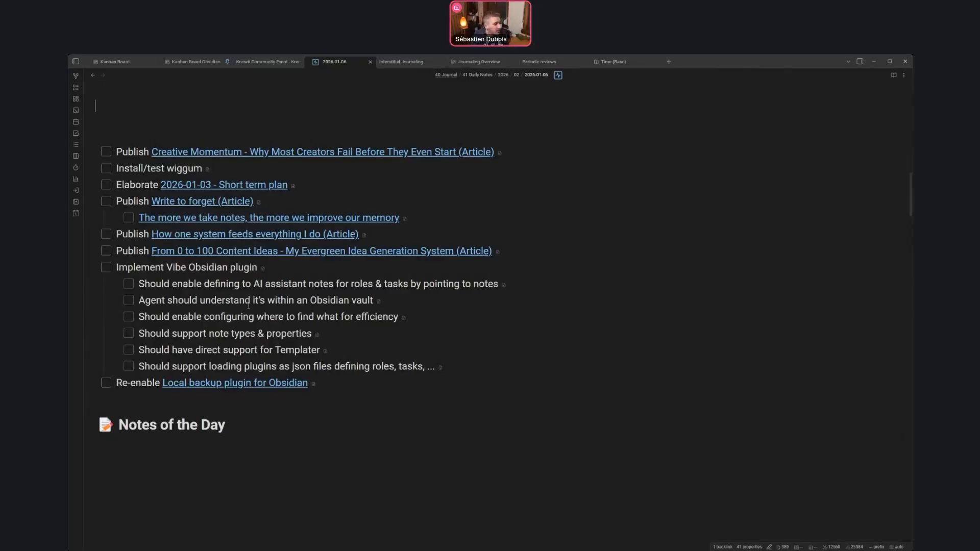
scroll(249, 305, "up", 10)
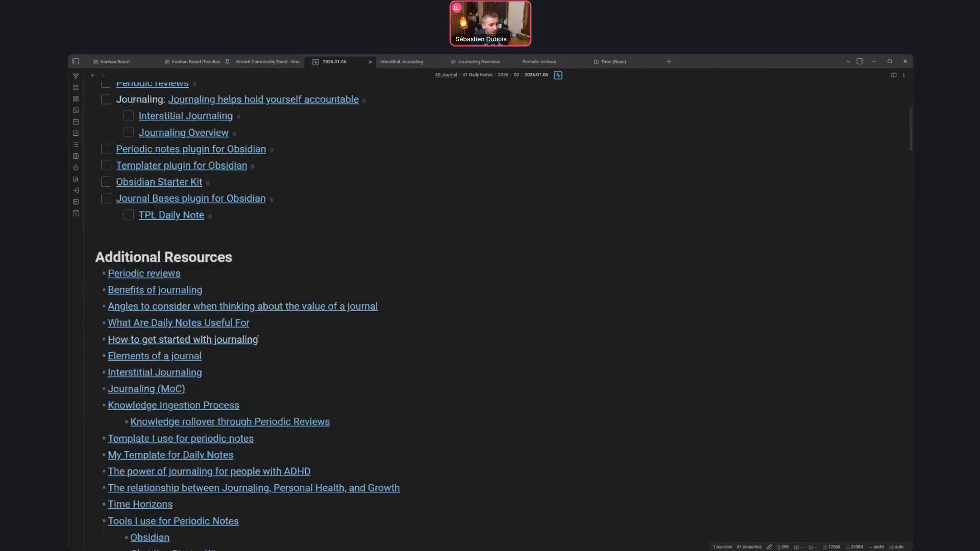
Find the Done Today section of the 2026-01-06 daily note and highlight its entries.
scroll(266, 346, "down", 8)
scroll(243, 334, "down", 20)
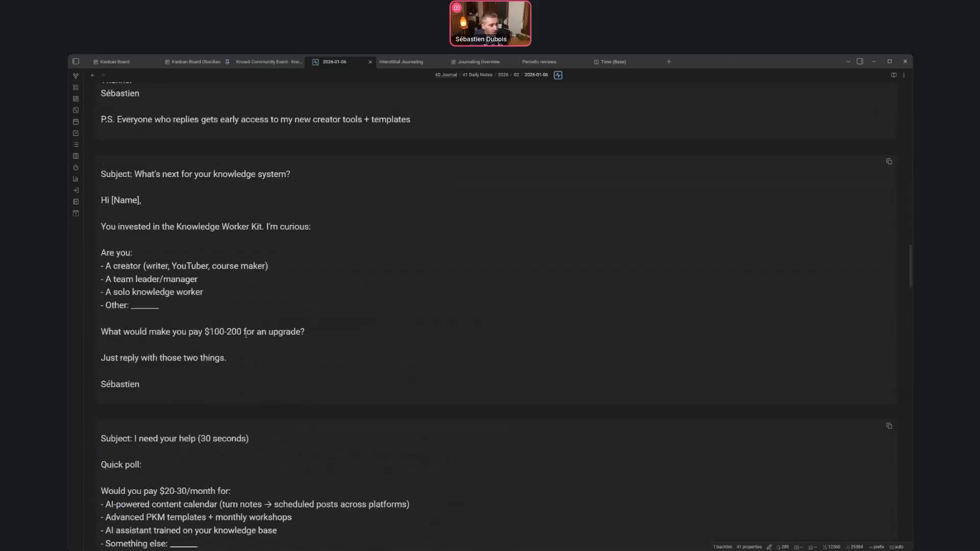
scroll(219, 319, "down", 7)
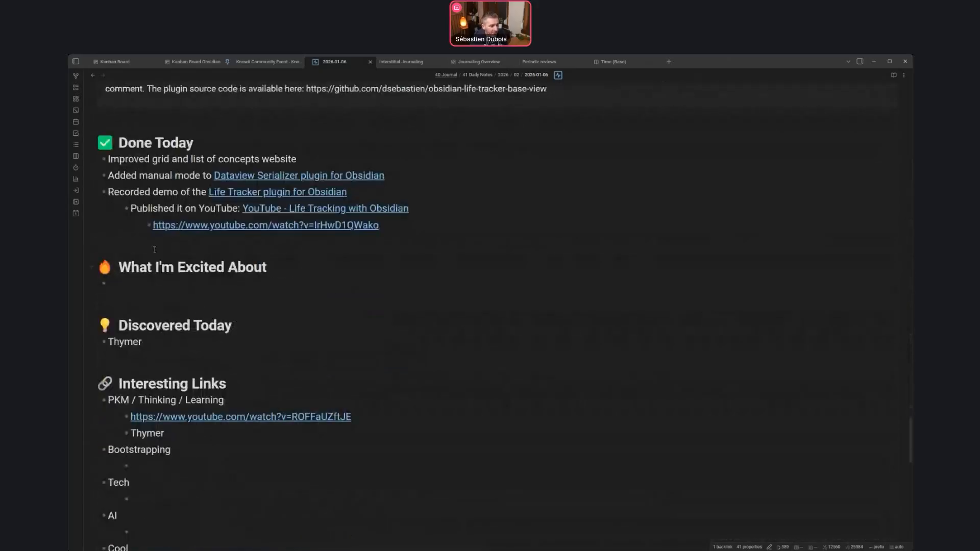
left_click_drag(126, 166, 400, 224)
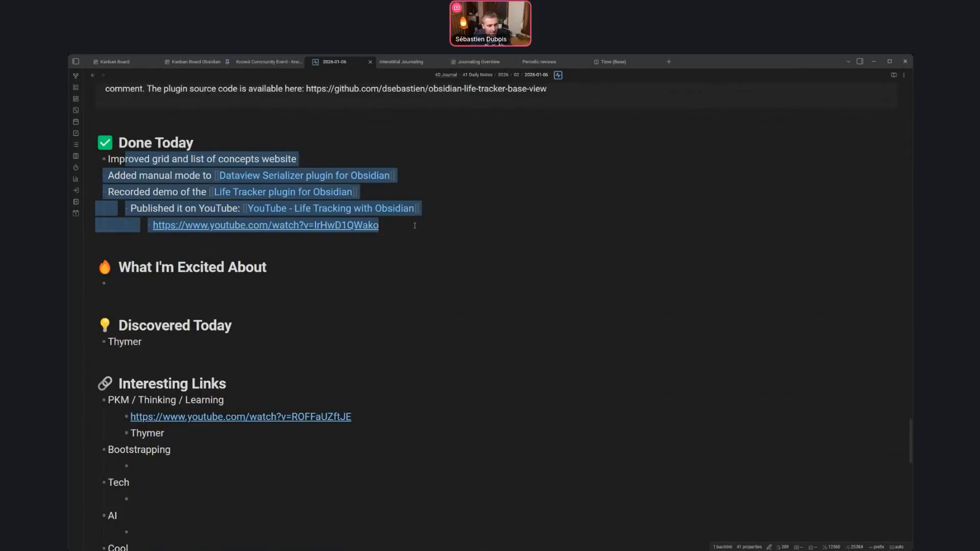
left_click(413, 226)
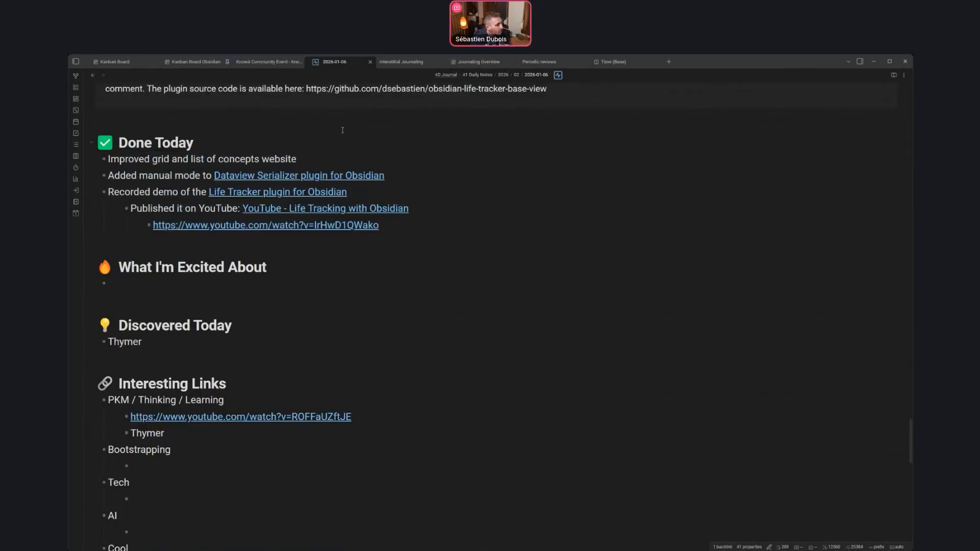
Open the 2026-01-05 daily note from the date links under the 2026-01-06 note's title.
scroll(340, 125, "up", 15)
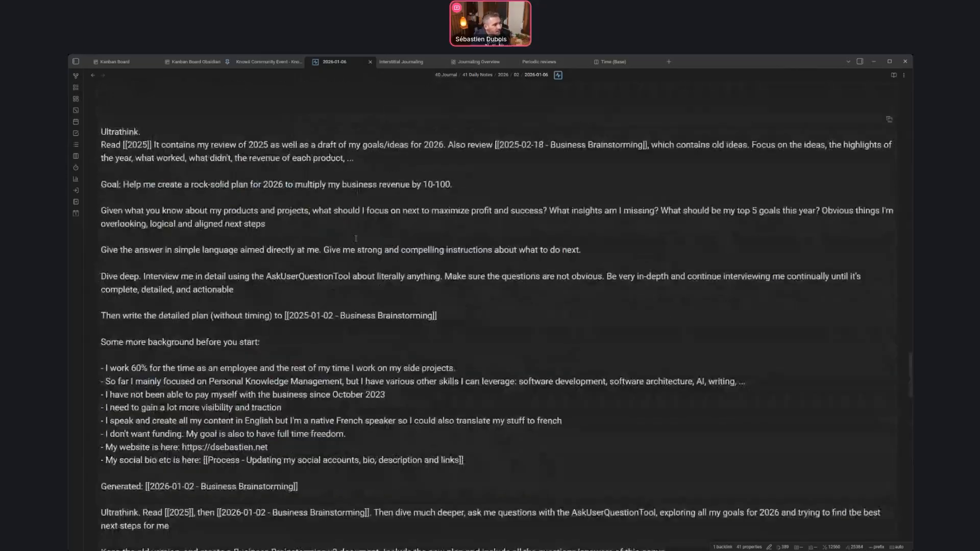
scroll(333, 234, "up", 20)
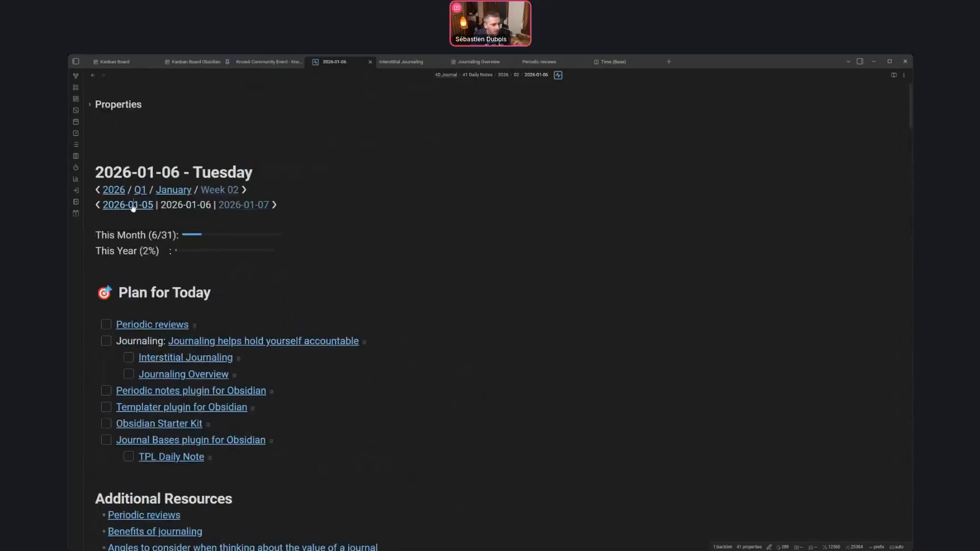
left_click(132, 202)
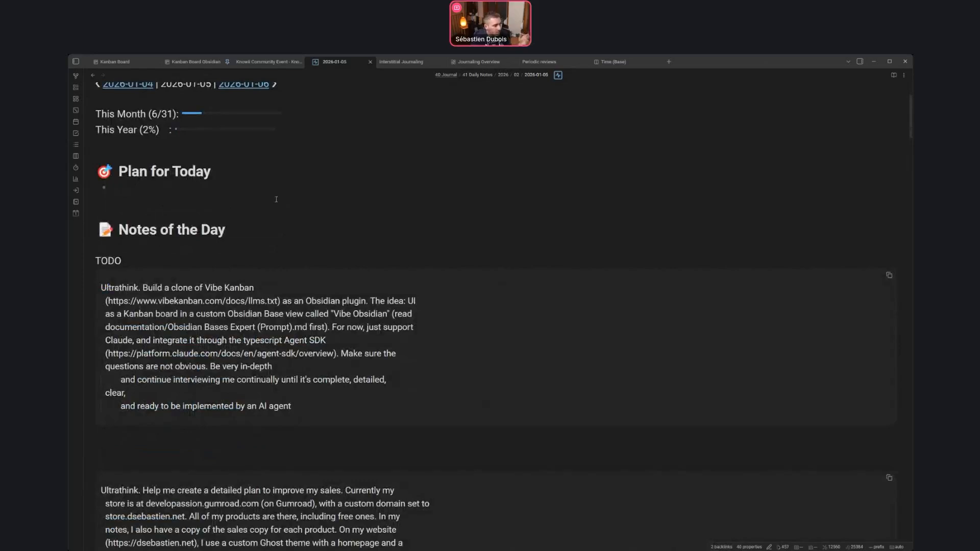
Find the Done Today section in the 2026-01-05 daily note and highlight its list of achievements.
scroll(292, 217, "down", 5)
scroll(293, 216, "up", 5)
left_click(306, 199)
scroll(306, 199, "down", 20)
scroll(265, 283, "up", 8)
scroll(265, 283, "up", 7)
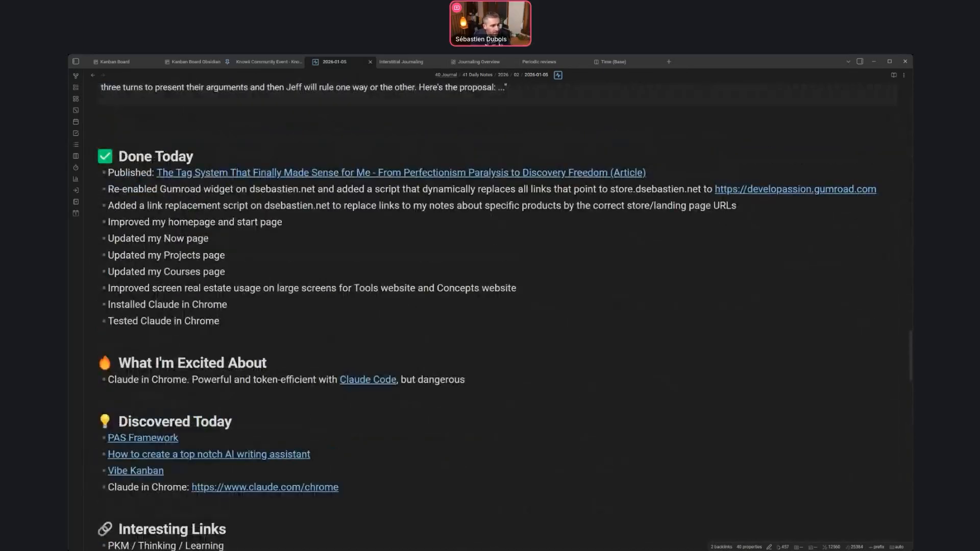
left_click_drag(130, 173, 279, 315)
left_click(278, 314)
Highlight individual Done Today entries: the published article, the Gumroad widget, the link replacement script and the two Claude in Chrome items.
triple_click(143, 173)
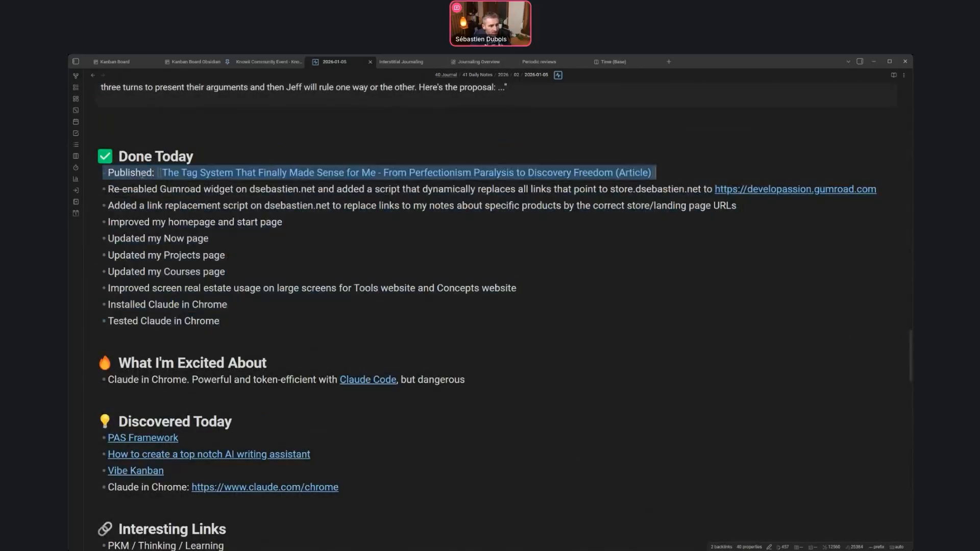
double_click(181, 189)
triple_click(200, 207)
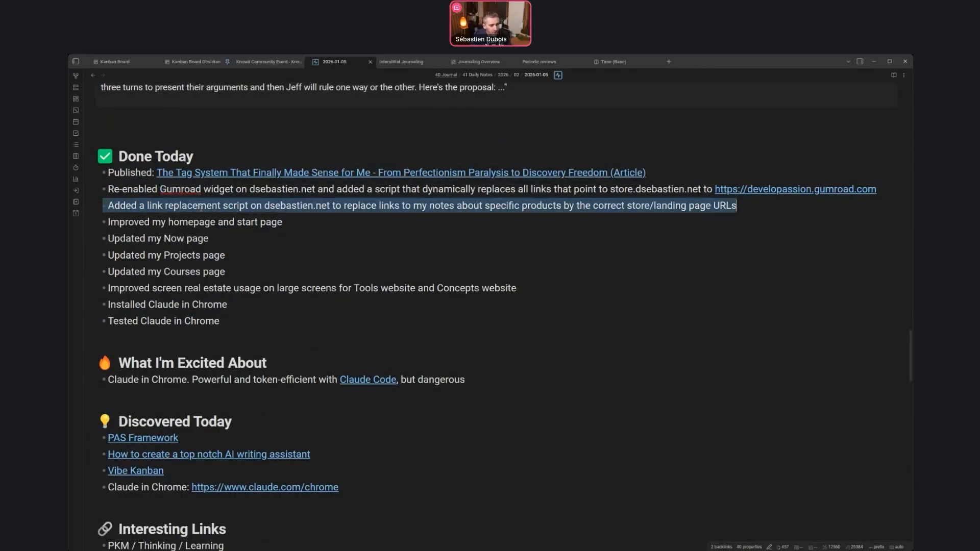
left_click(293, 202)
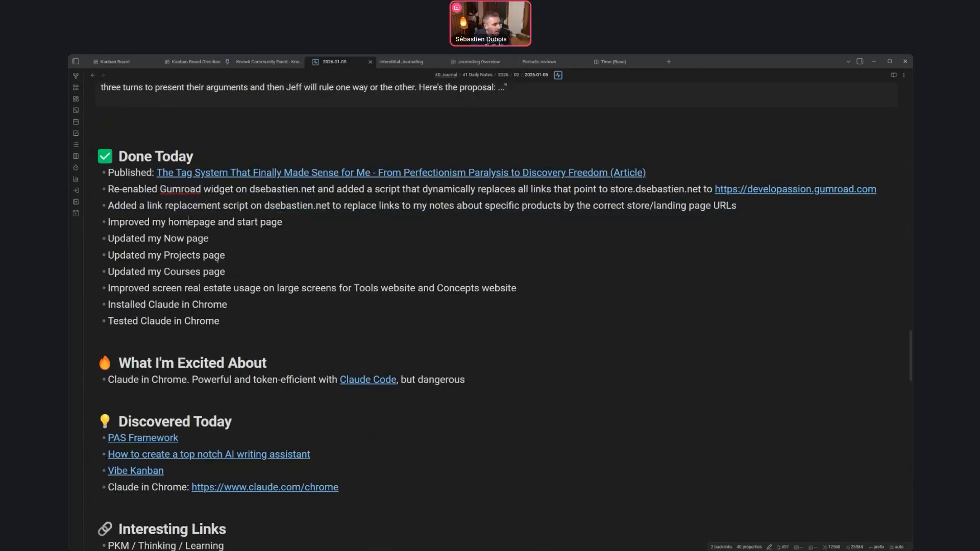
left_click_drag(247, 322, 125, 304)
left_click(260, 299)
Highlight the PAS Framework and Vibe Kanban entries under Discovered Today in the 2026-01-05 daily note.
scroll(212, 372, "down", 3)
left_click(261, 272)
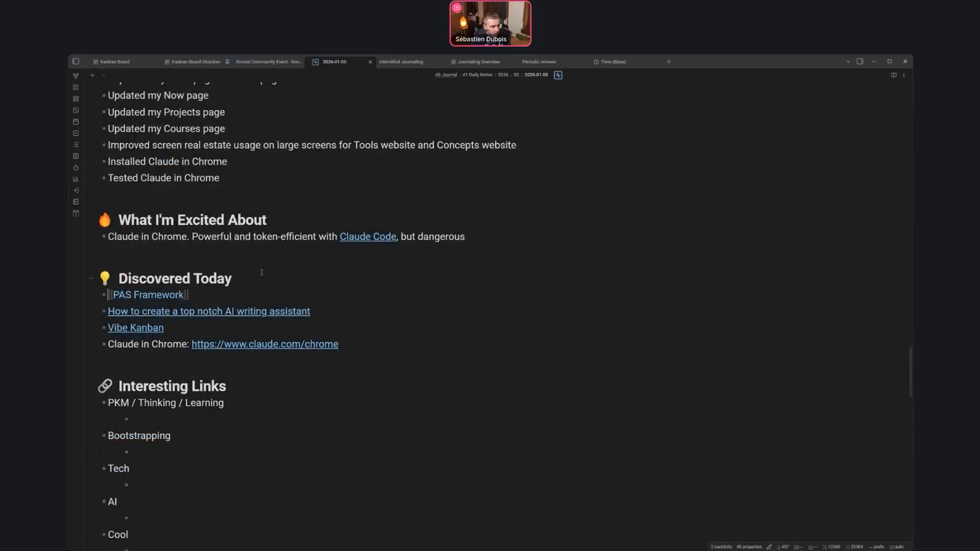
triple_click(254, 292)
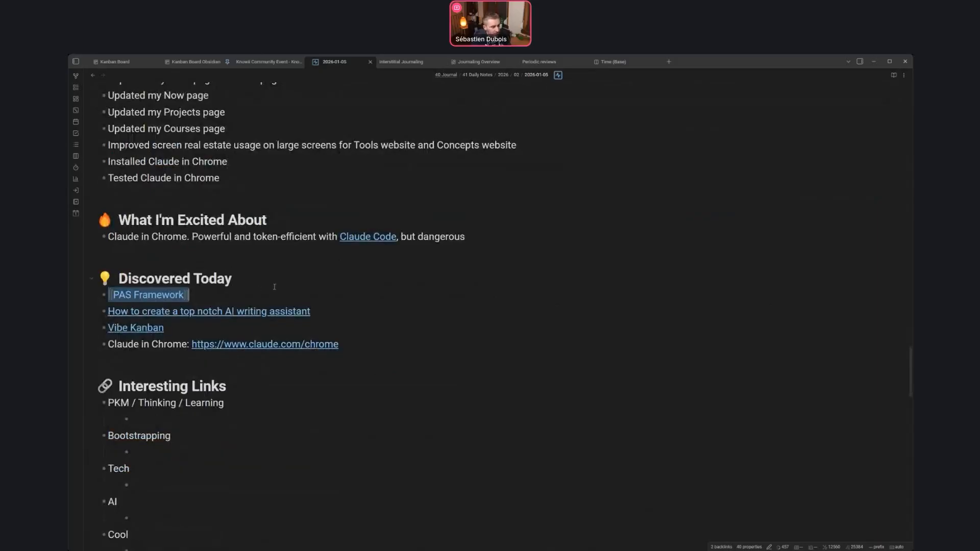
left_click(395, 292)
scroll(394, 285, "down", 2)
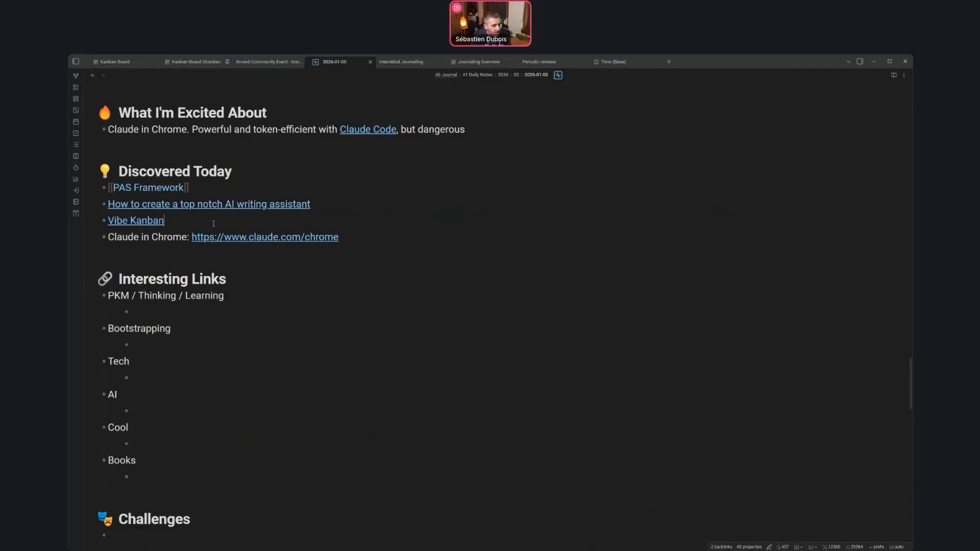
left_click_drag(262, 221, 110, 221)
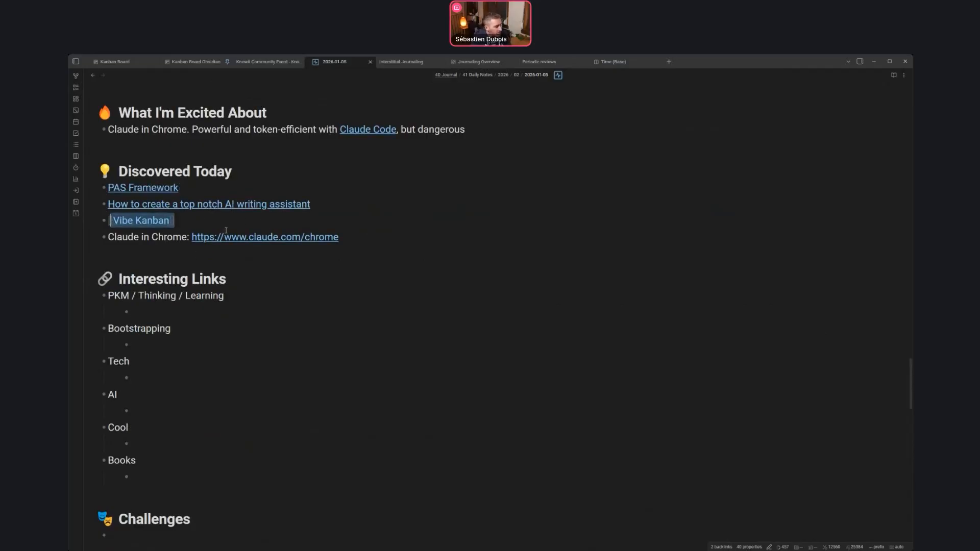
Go back to the beginning of the 2026-01-05 daily note, close it and switch to the Journaling Overview canvas.
scroll(208, 244, "up", 10)
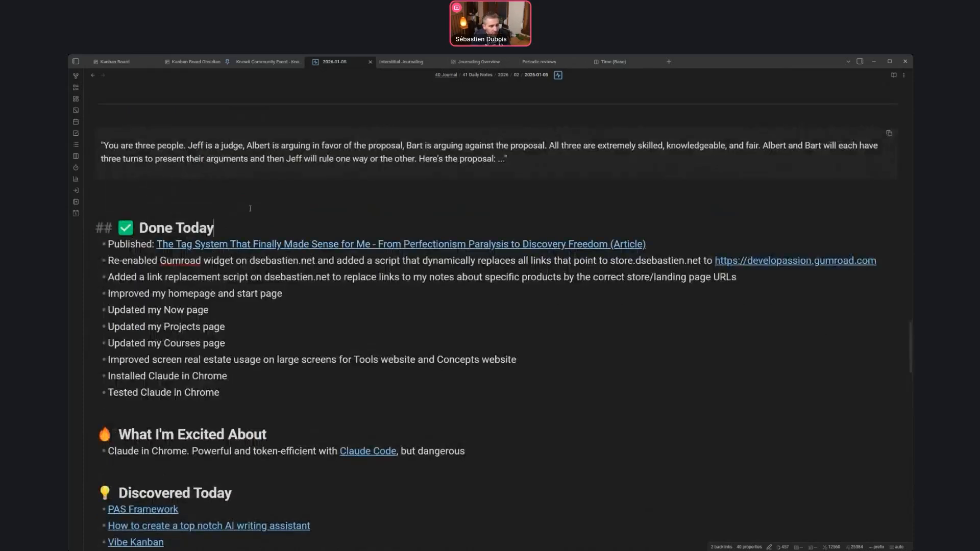
scroll(286, 207, "up", 15)
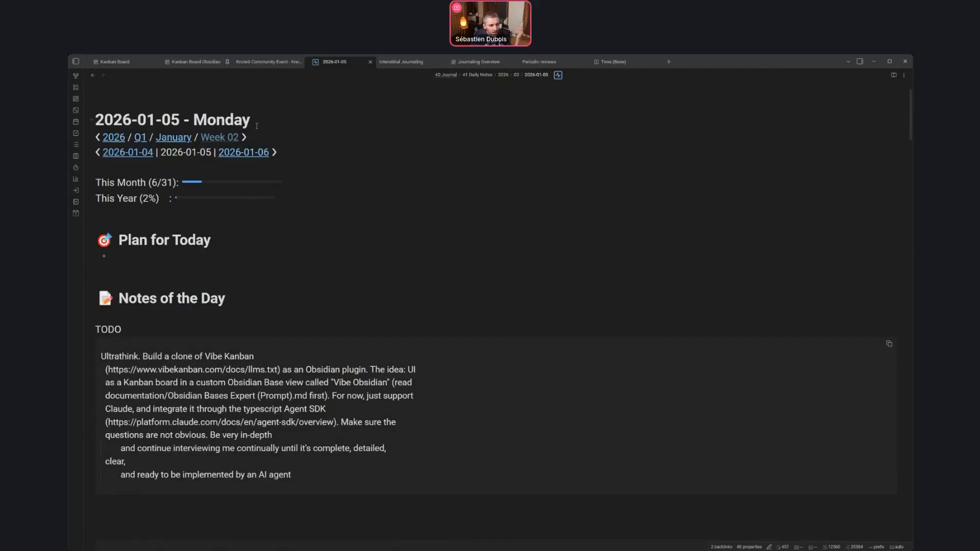
key("Down")
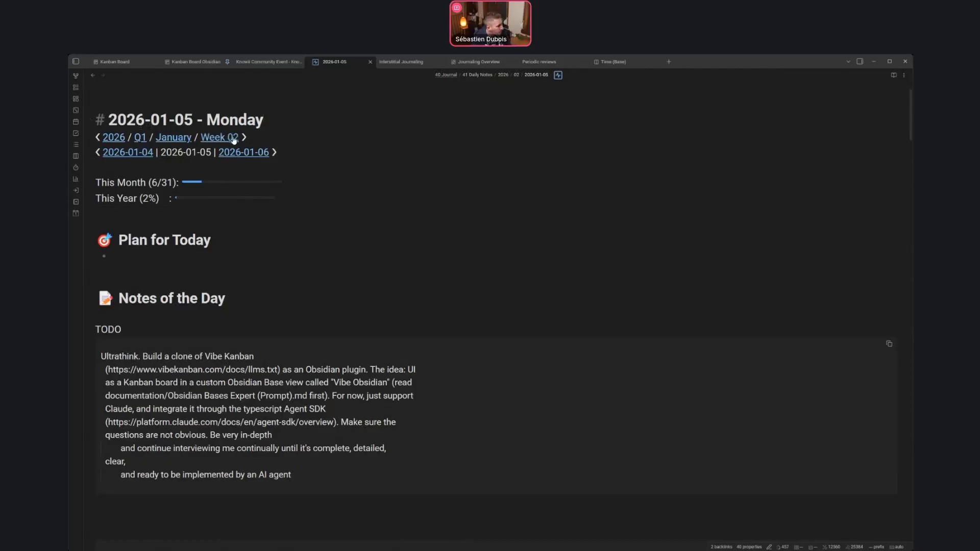
left_click(364, 64)
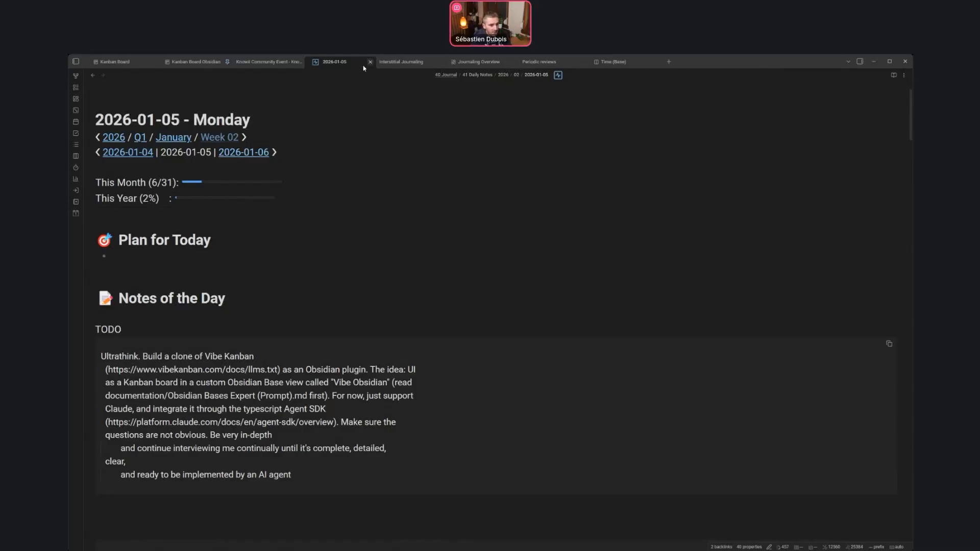
left_click(370, 62)
left_click(407, 62)
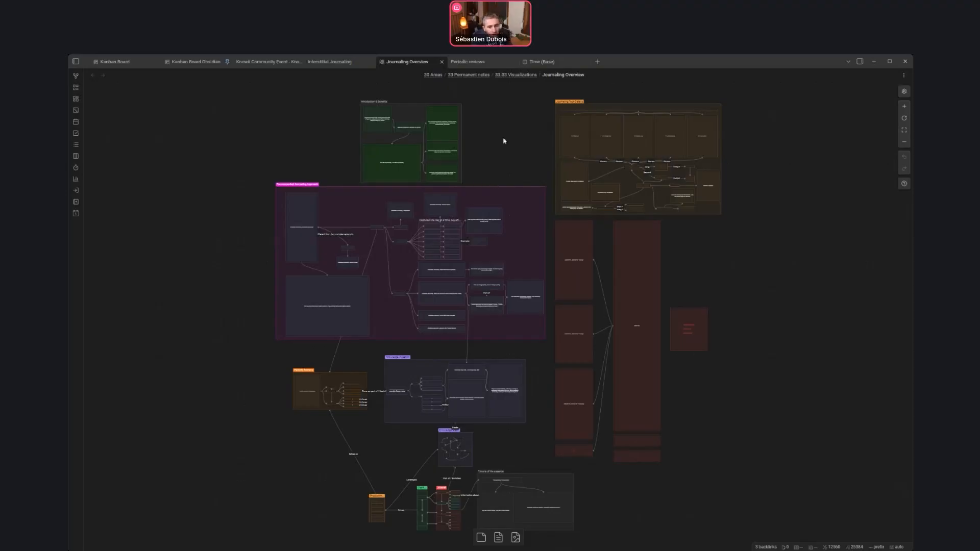
Bring the Introduction & Benefits group of the Journaling Overview canvas into readable view.
scroll(503, 141, "up", 5)
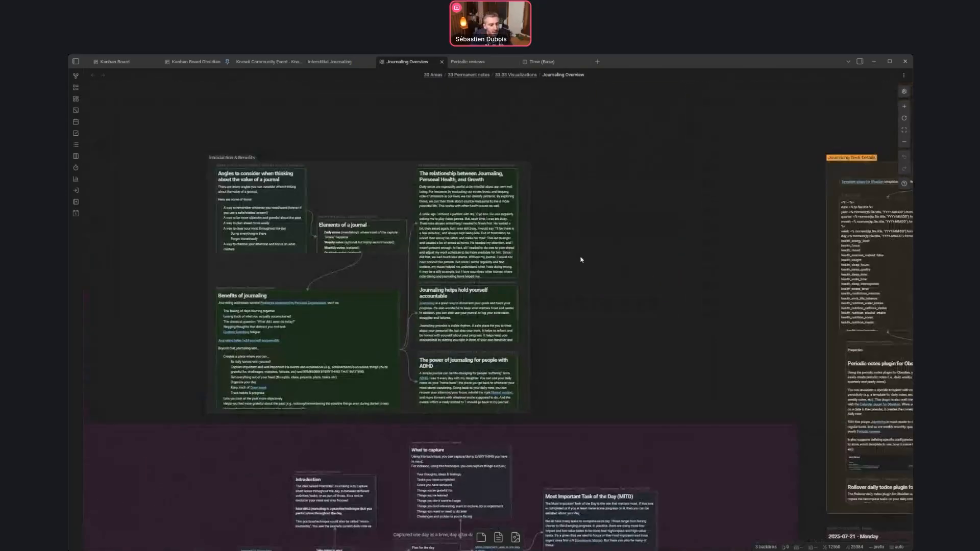
scroll(326, 218, "up", 4)
scroll(330, 217, "down", 2)
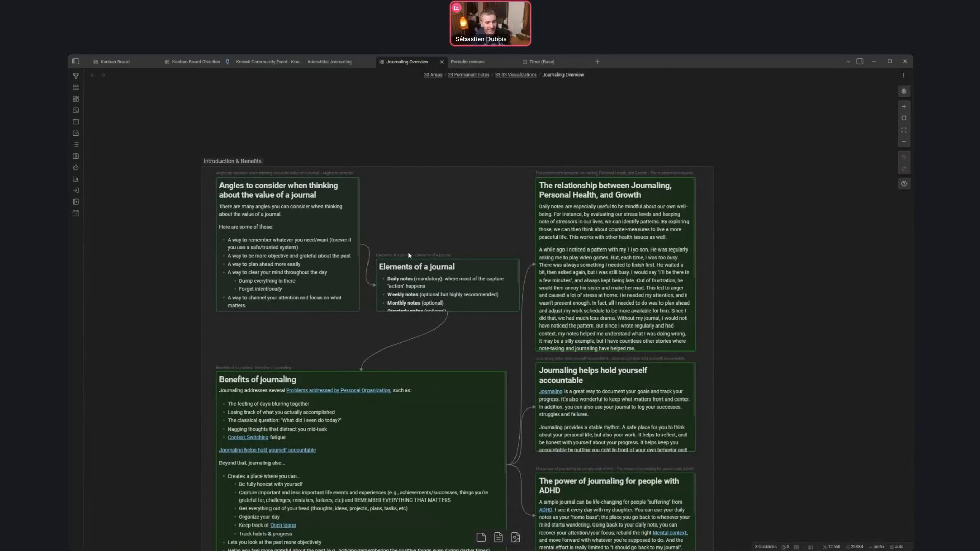
scroll(441, 226, "down", 1)
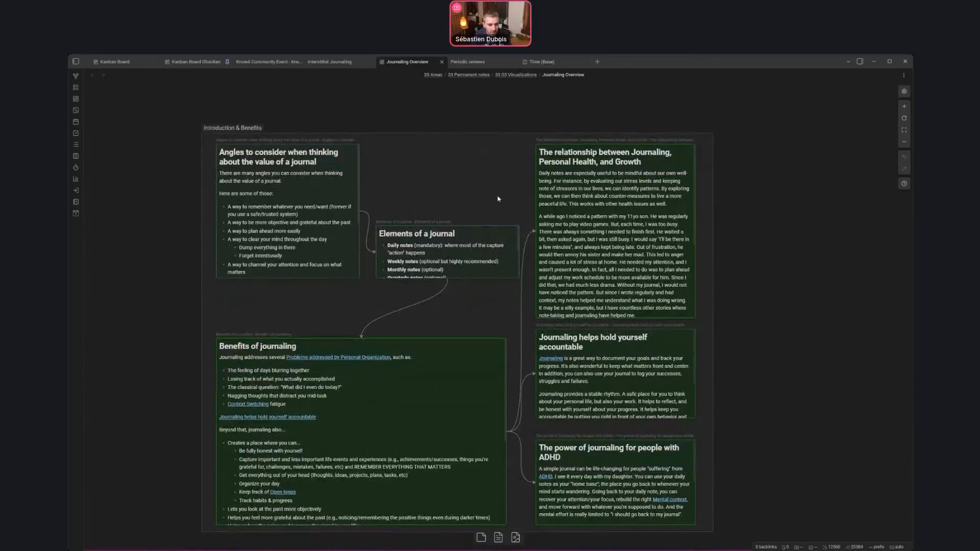
Read through the card The relationship between Journaling, Personal Health, and Growth, and deselect it.
left_click(603, 242)
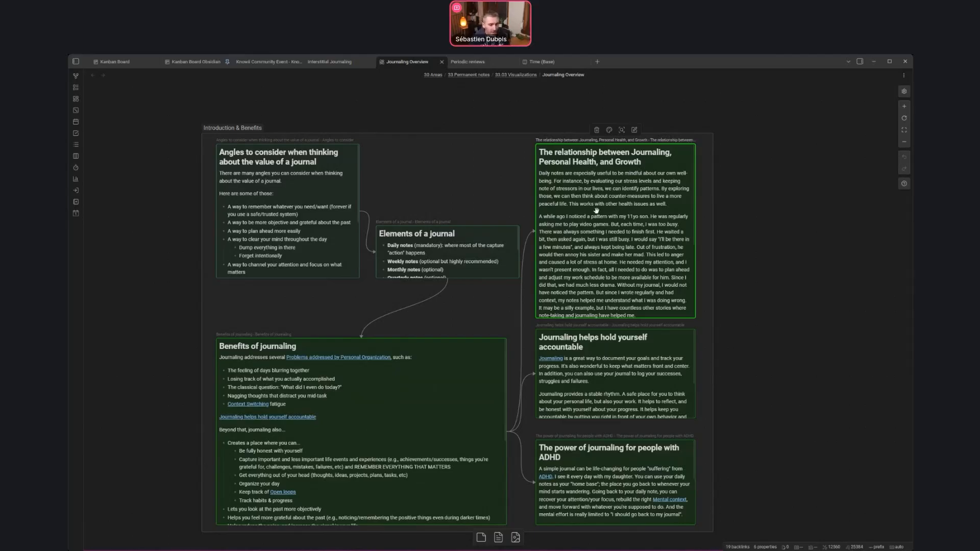
scroll(596, 210, "down", 3)
left_click(238, 379)
left_click(783, 298)
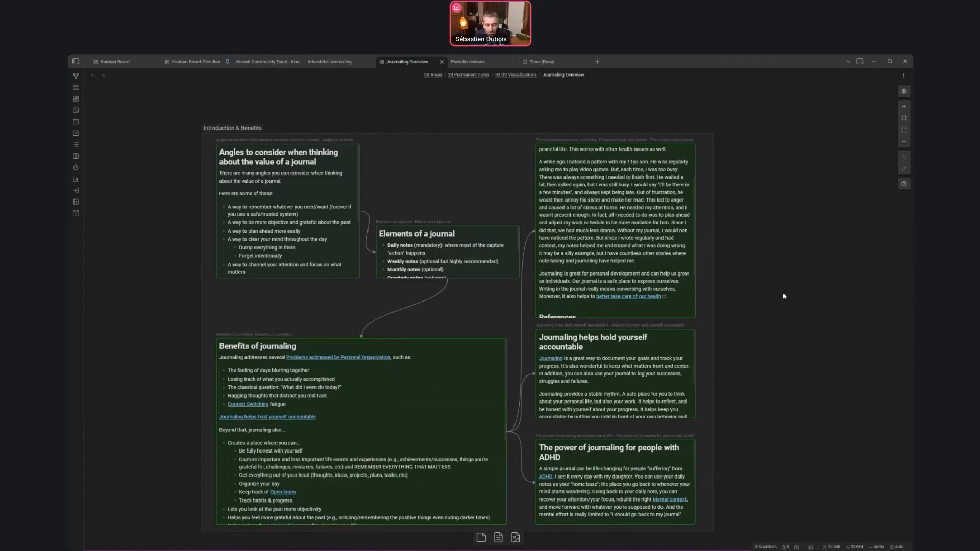
Examine the canvas's Interstitial Journaling cards, covering what to capture in daily notes, Most Important Task of the Day and the example notes.
scroll(784, 296, "down", 5)
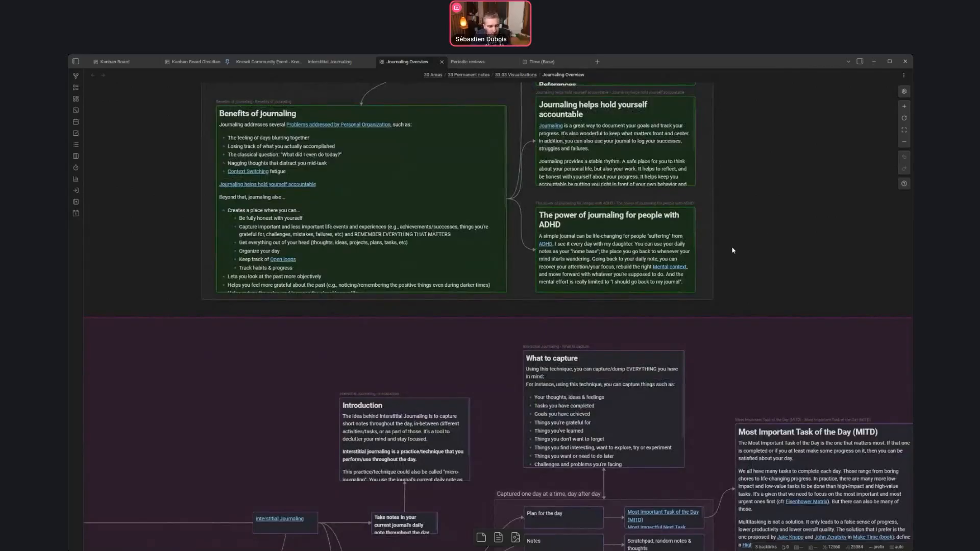
scroll(733, 250, "down", 3)
scroll(395, 248, "down", 1)
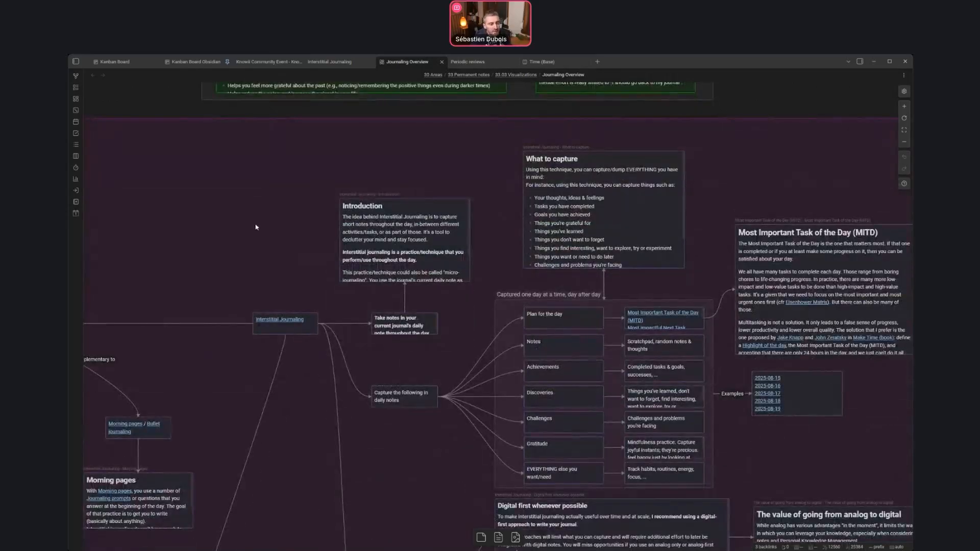
left_click_drag(254, 267, 201, 188)
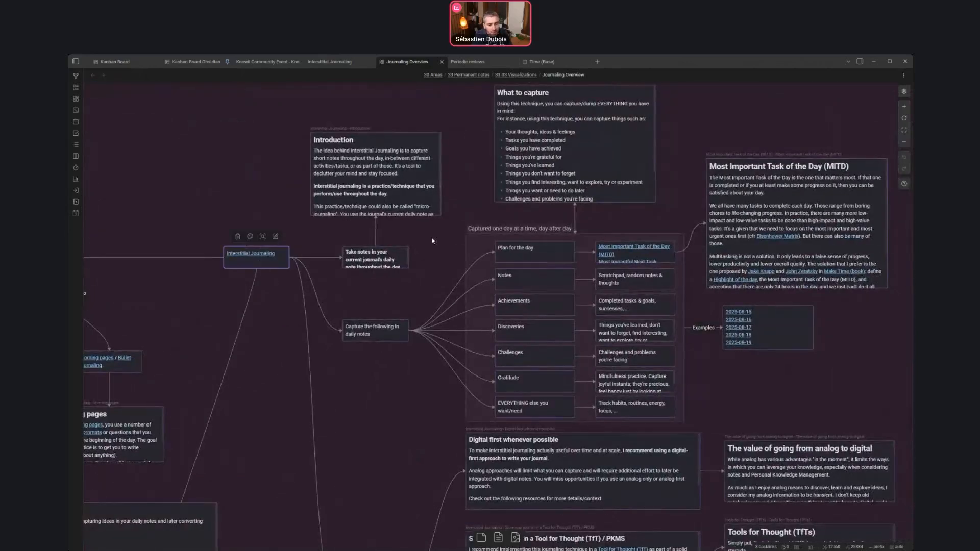
left_click_drag(516, 247, 362, 221)
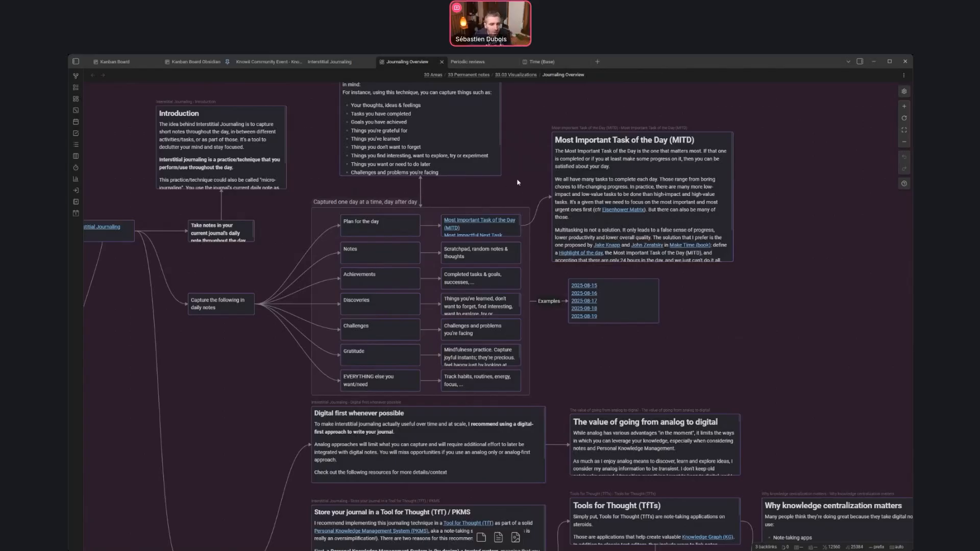
left_click_drag(738, 312, 647, 299)
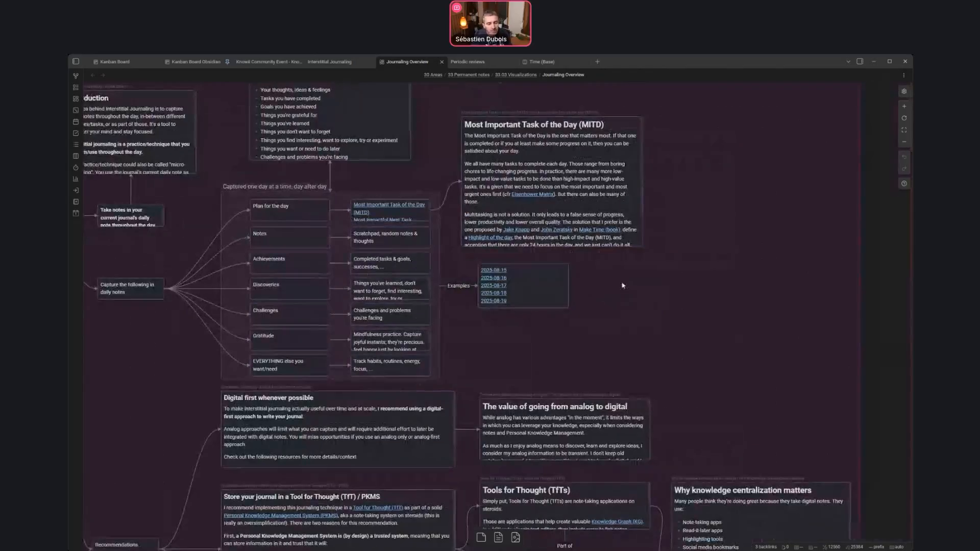
Open the 2025-08-17 example daily note from the canvas's Examples card and bring its Done today section into view.
scroll(569, 279, "up", 5)
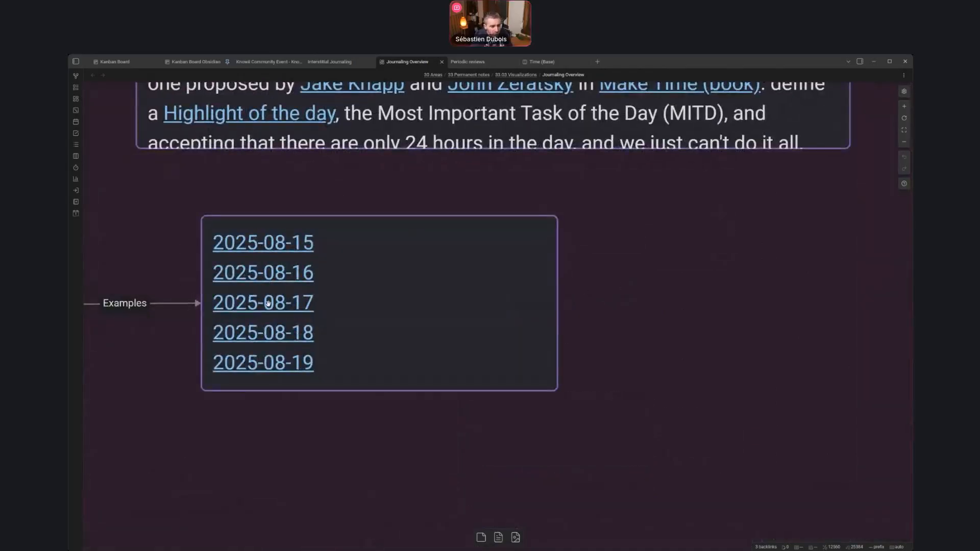
scroll(387, 325, "down", 3)
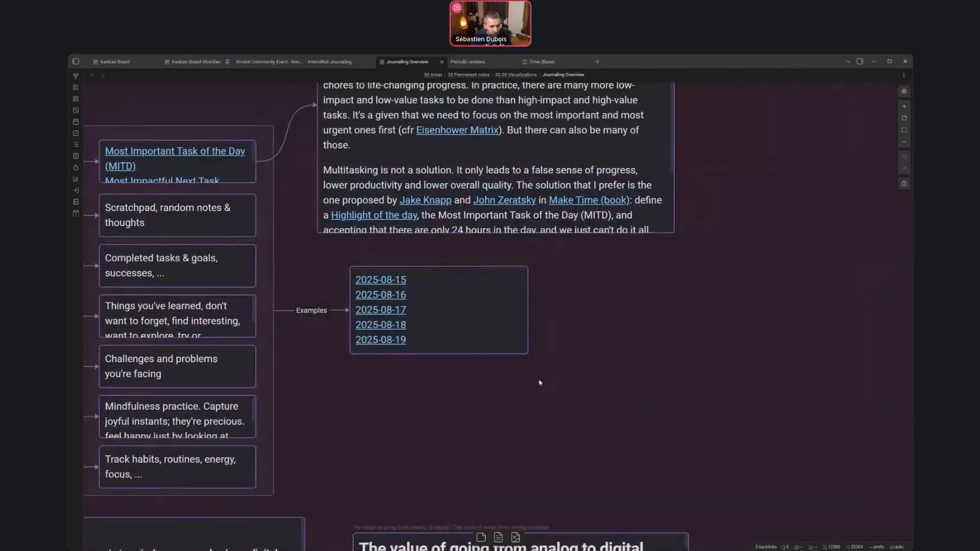
left_click(381, 310)
scroll(296, 284, "down", 4)
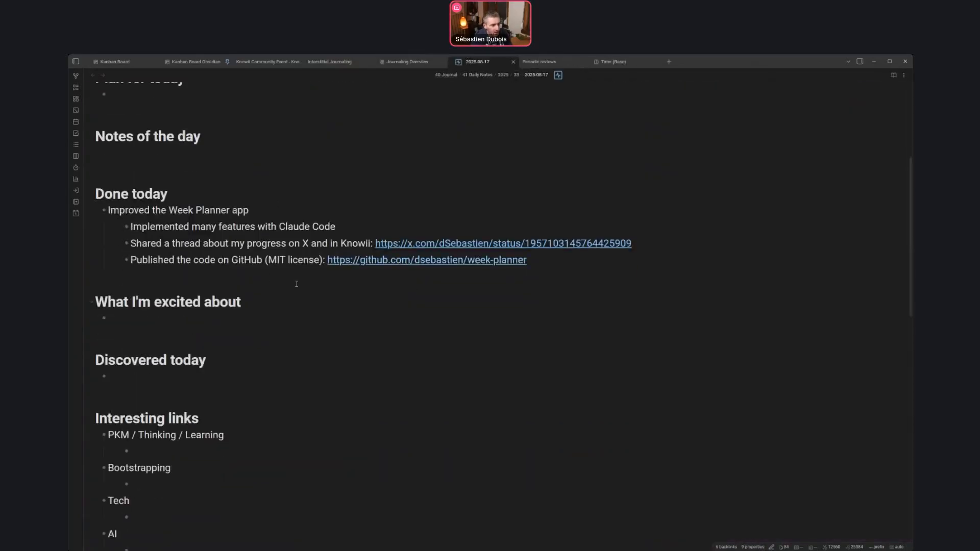
Examine the Done today entries about the Week Planner app in the 2025-08-17 daily note, highlighting them.
left_click_drag(126, 210, 250, 209)
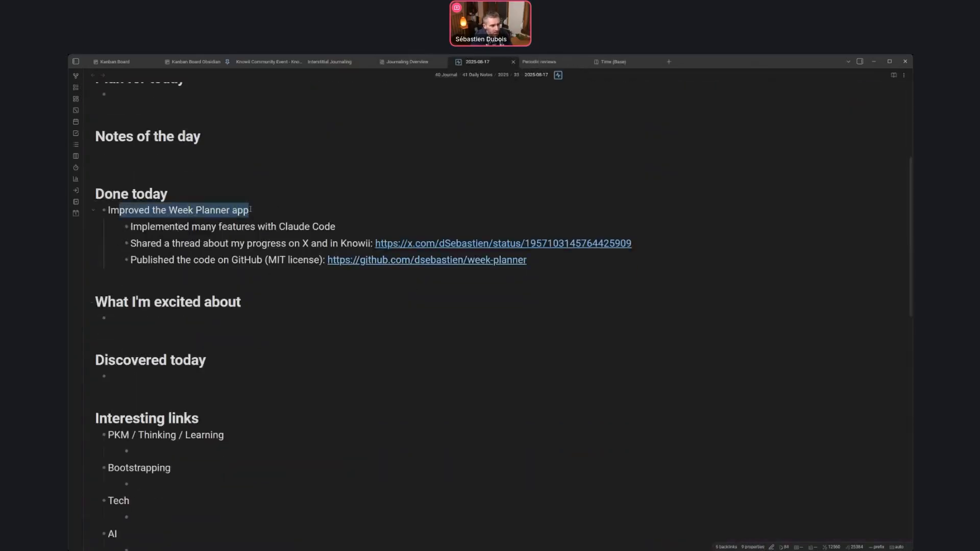
left_click(169, 210)
left_click_drag(169, 210, 293, 260)
scroll(285, 300, "down", 2)
scroll(284, 301, "up", 6)
left_click(336, 285)
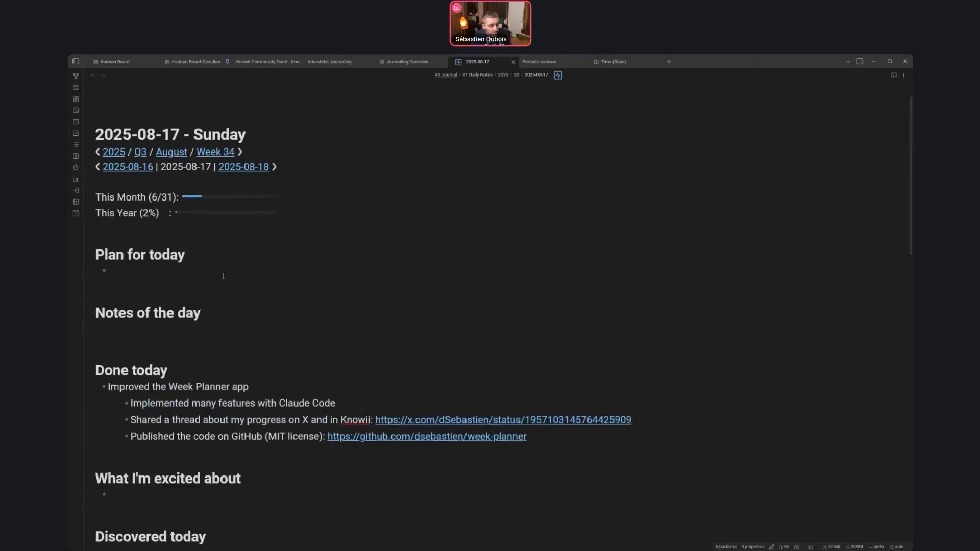
scroll(185, 346, "down", 1)
left_click_drag(178, 352, 253, 405)
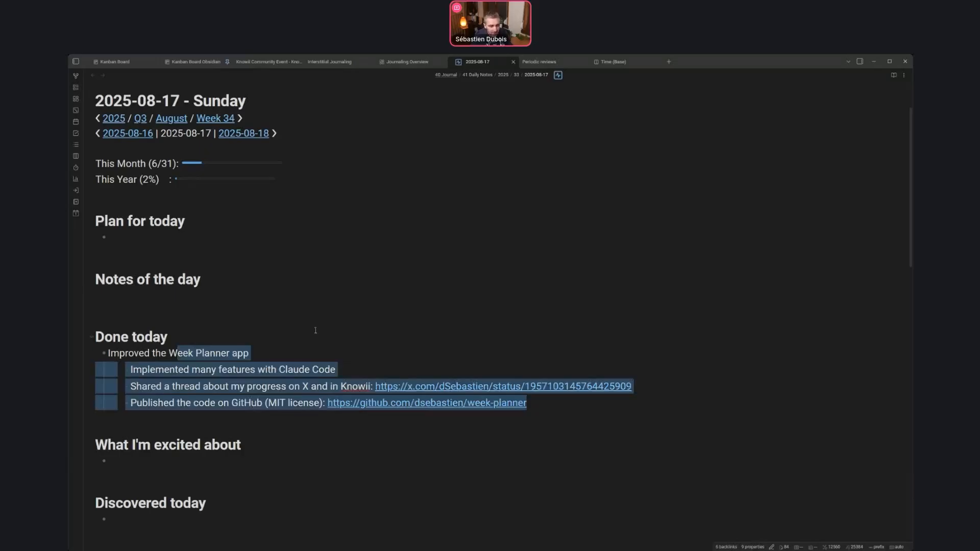
Close the 2025-08-17 daily note, return to the Journaling Overview canvas and bring the 2025-07-21 and 2025 Week 30 cards into readable view.
left_click(513, 62)
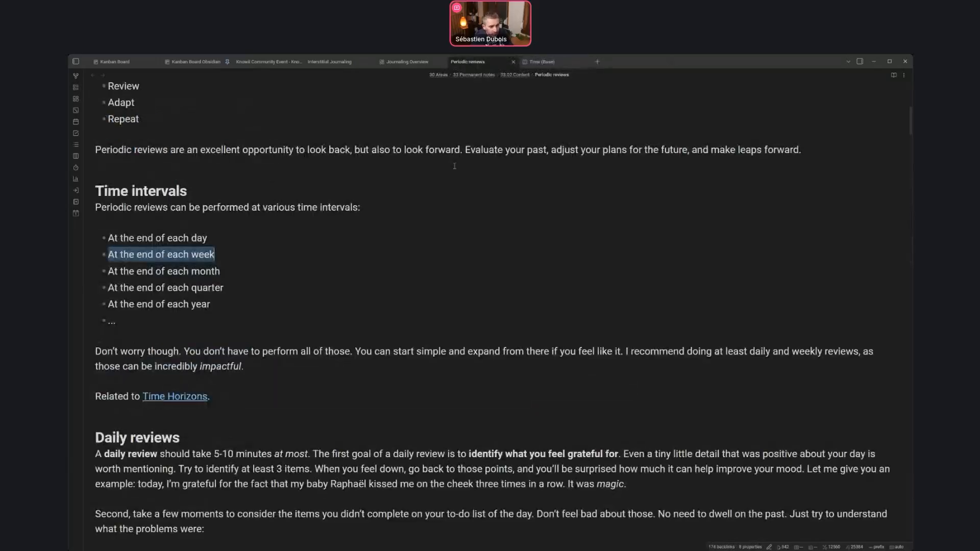
left_click(422, 62)
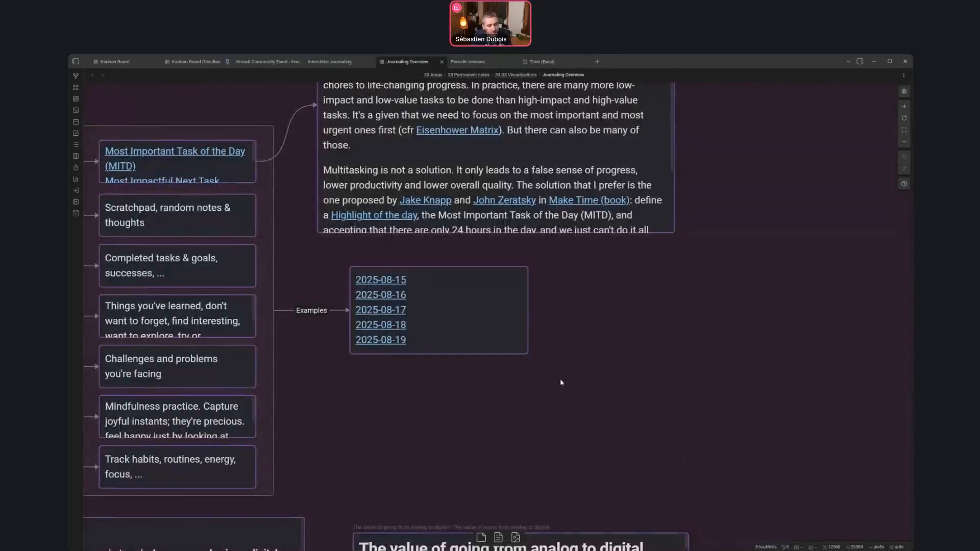
scroll(597, 391, "down", 5)
left_click_drag(600, 351, 615, 221)
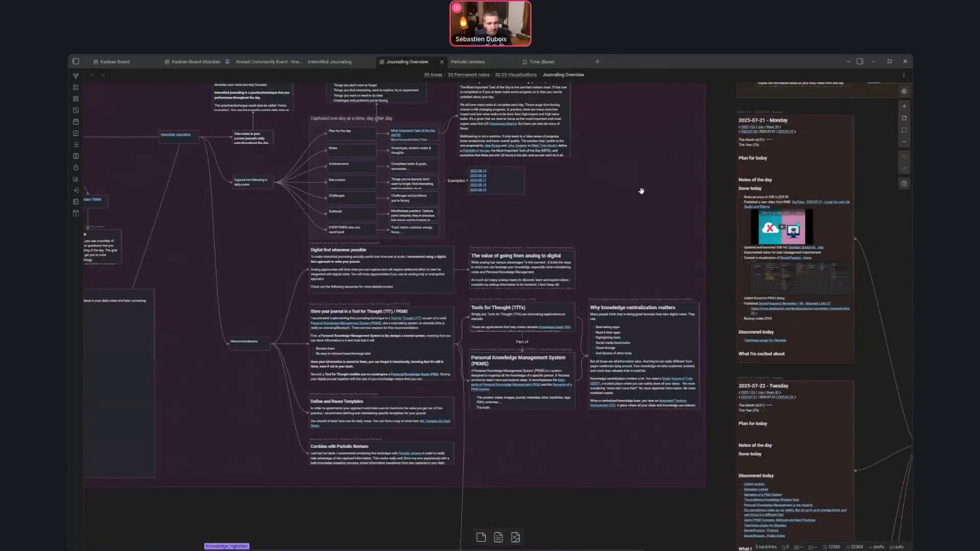
left_click_drag(640, 191, 376, 218)
scroll(560, 255, "down", 5)
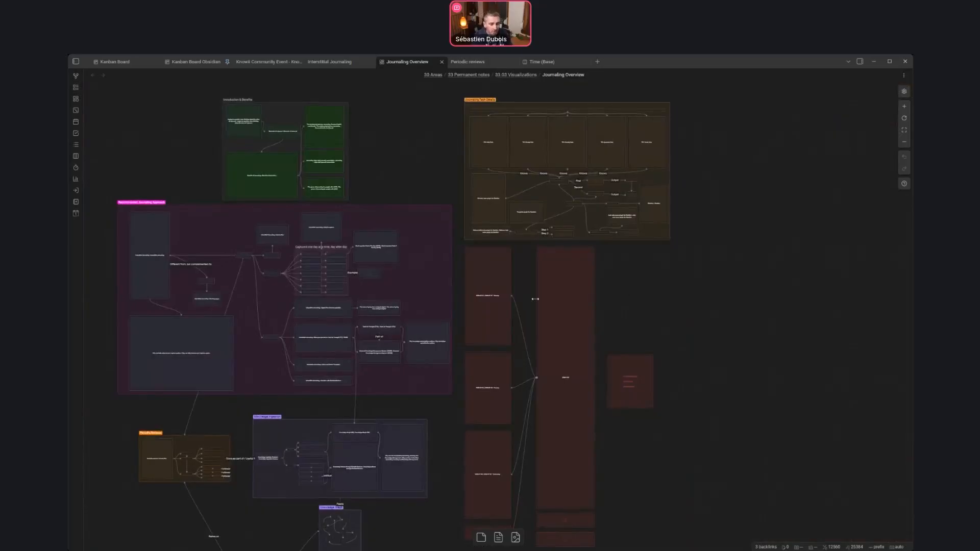
scroll(450, 215, "up", 8)
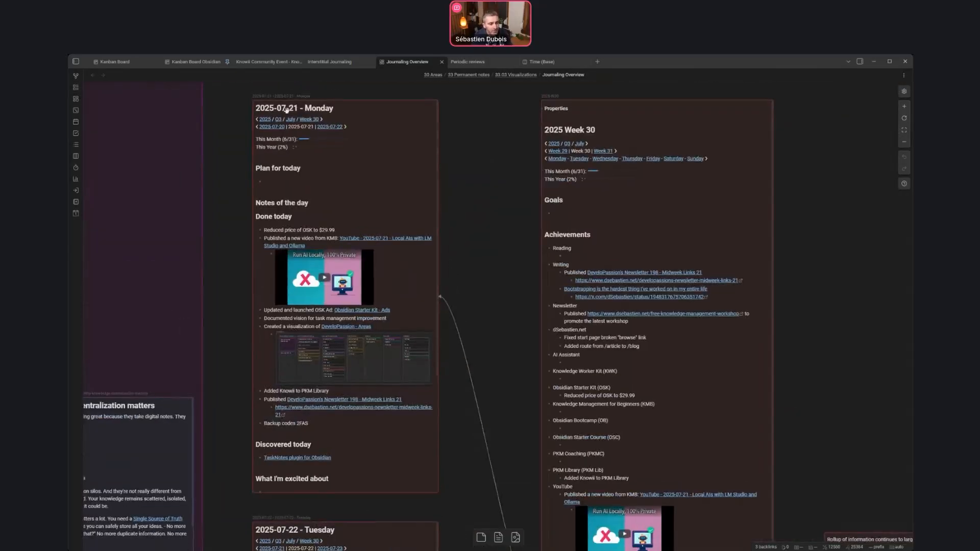
Look through the embedded daily notes from 2025-07-21 onward and the weekly note they link to.
scroll(455, 274, "down", 15)
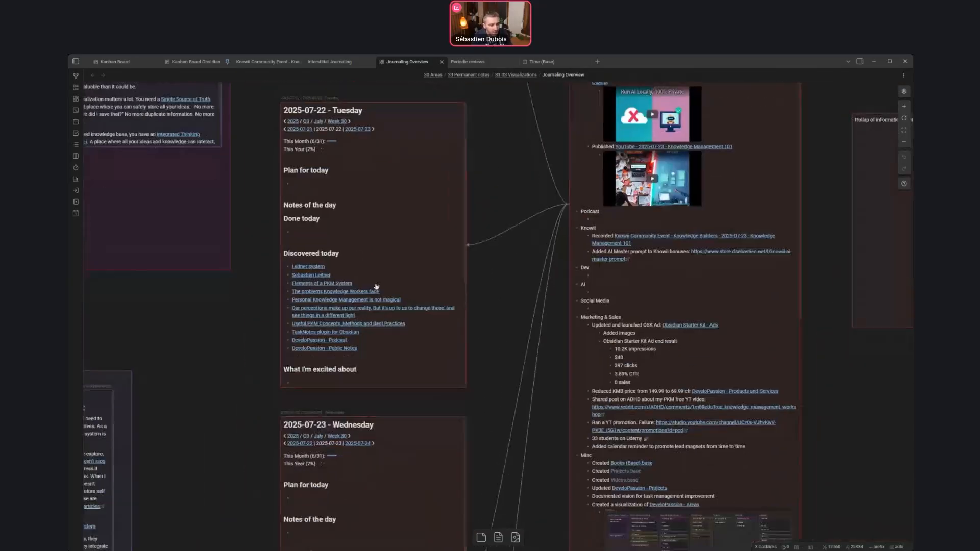
scroll(358, 380, "down", 5)
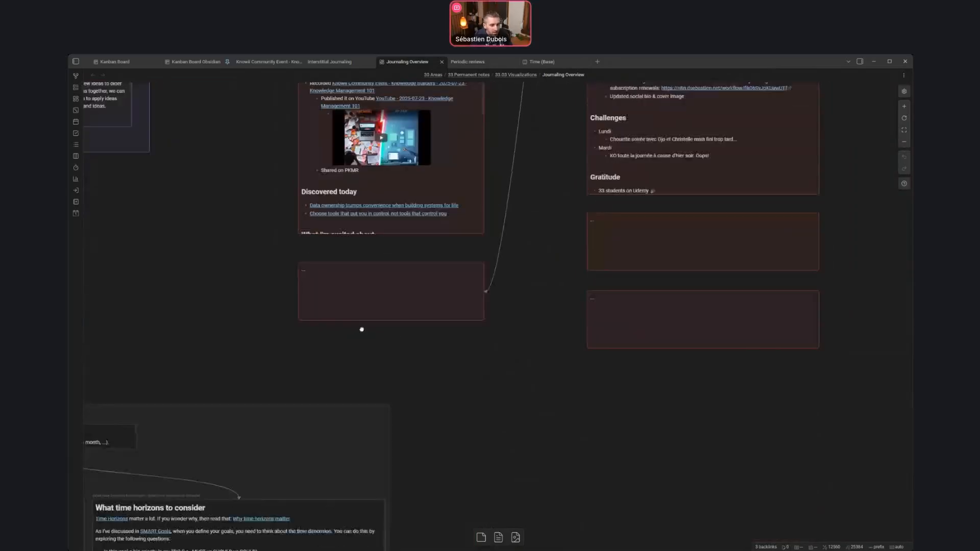
scroll(499, 205, "up", 10)
scroll(486, 356, "right", 3)
scroll(406, 284, "up", 8)
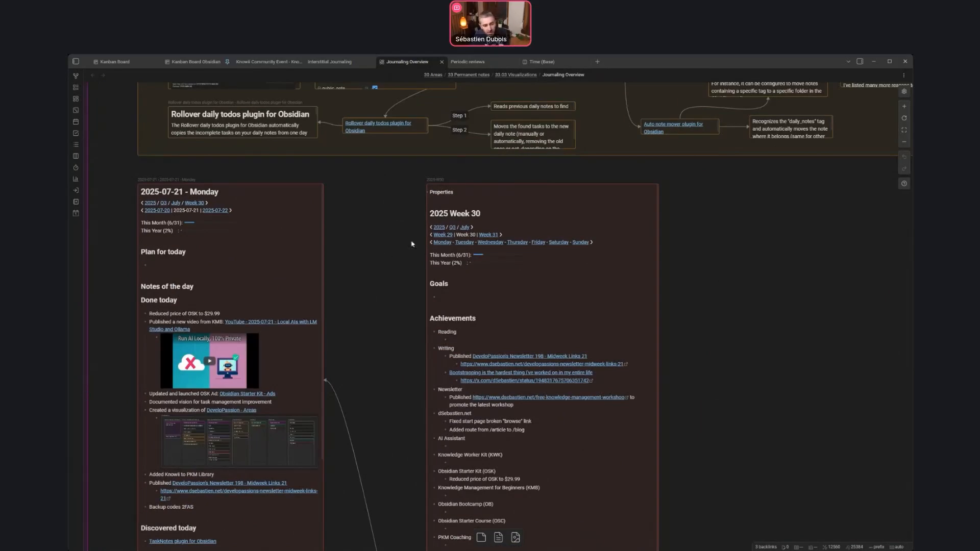
Highlight the 2025 Week 30 card and follow the connections from the daily note cards into it.
left_click(490, 211)
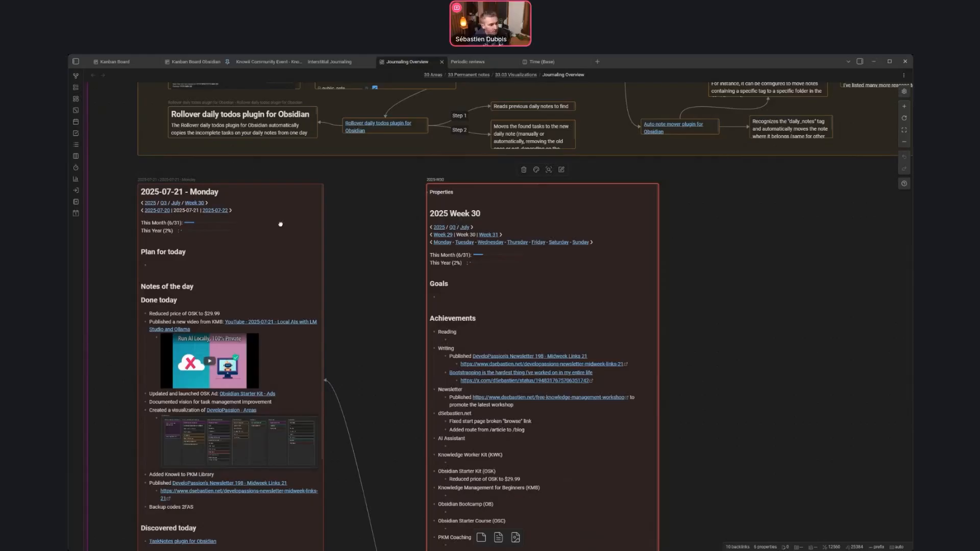
scroll(291, 300, "down", 4)
scroll(291, 300, "down", 8)
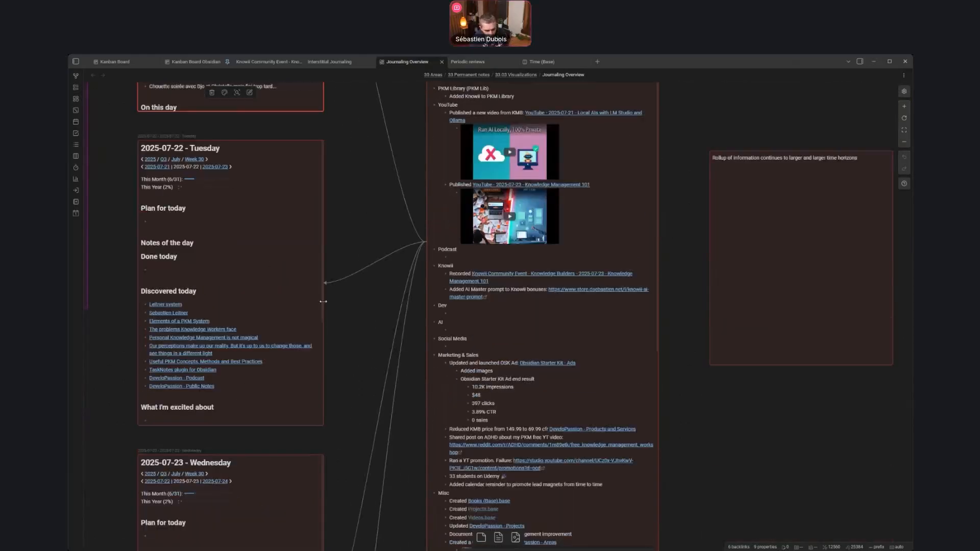
scroll(280, 449, "up", 7)
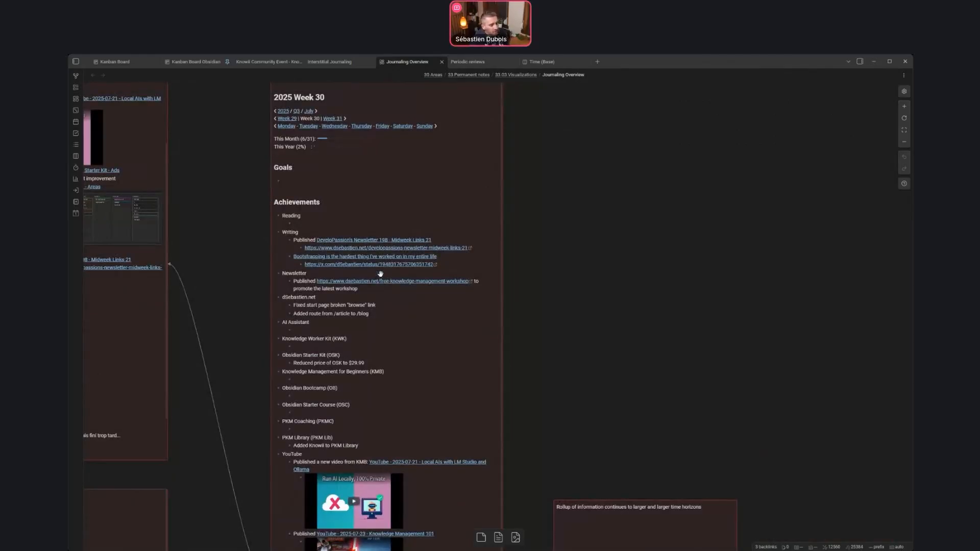
Examine the 2025 Week 30 weekly note beside the 2025-07-21 card, highlighting the weekly card and deselecting it.
left_click(331, 185)
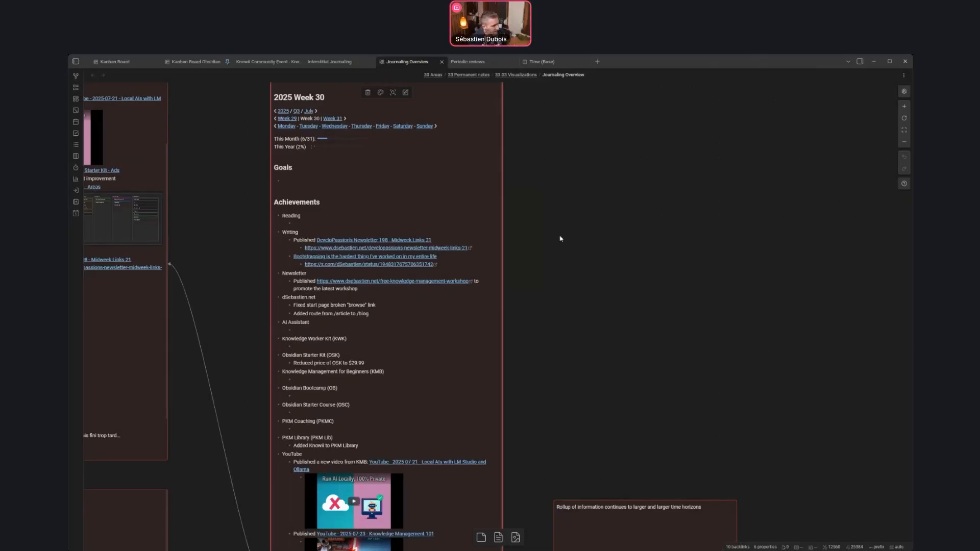
left_click(232, 204)
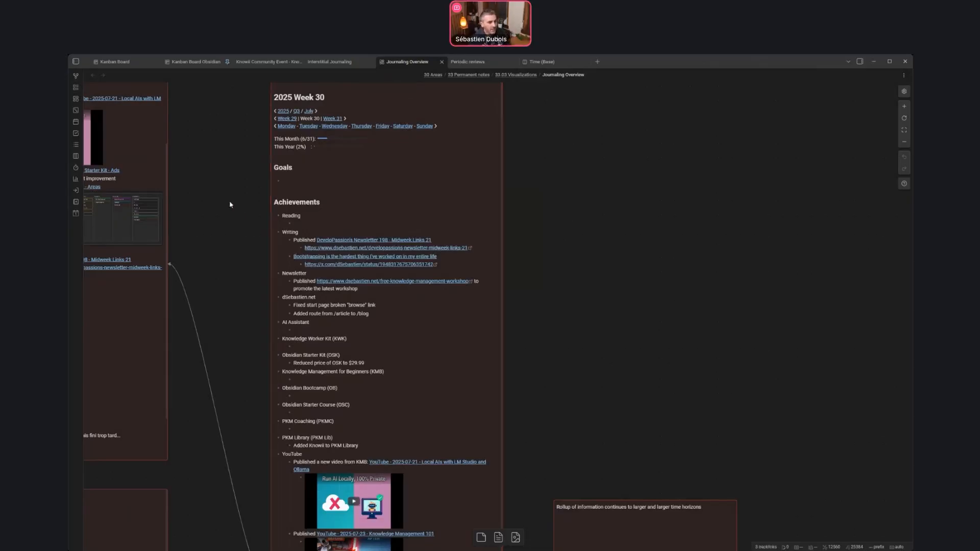
left_click_drag(243, 199, 388, 235)
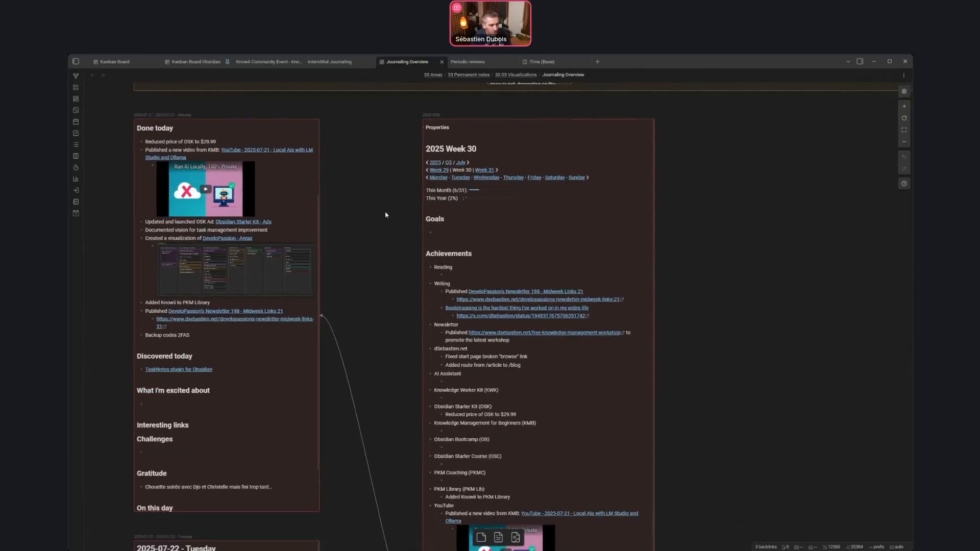
left_click(475, 137)
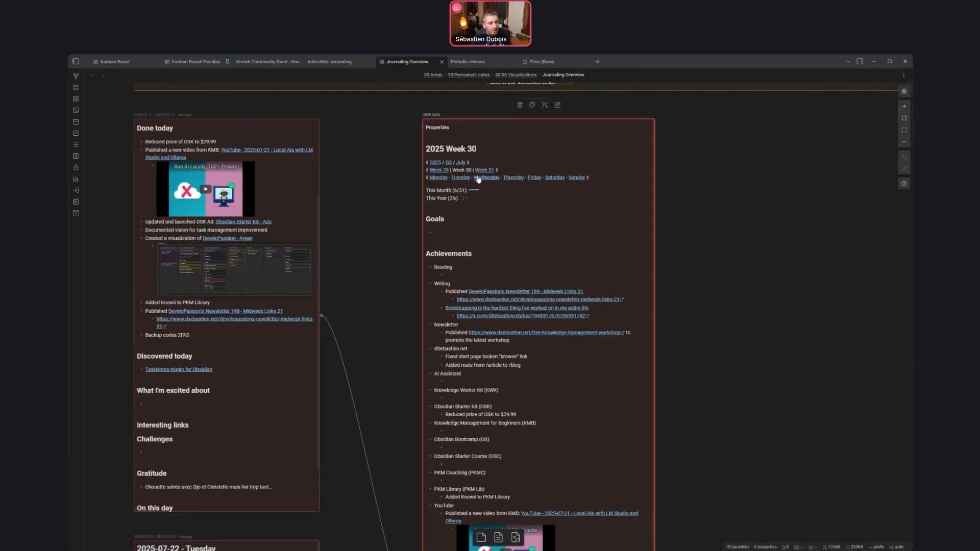
left_click(350, 195)
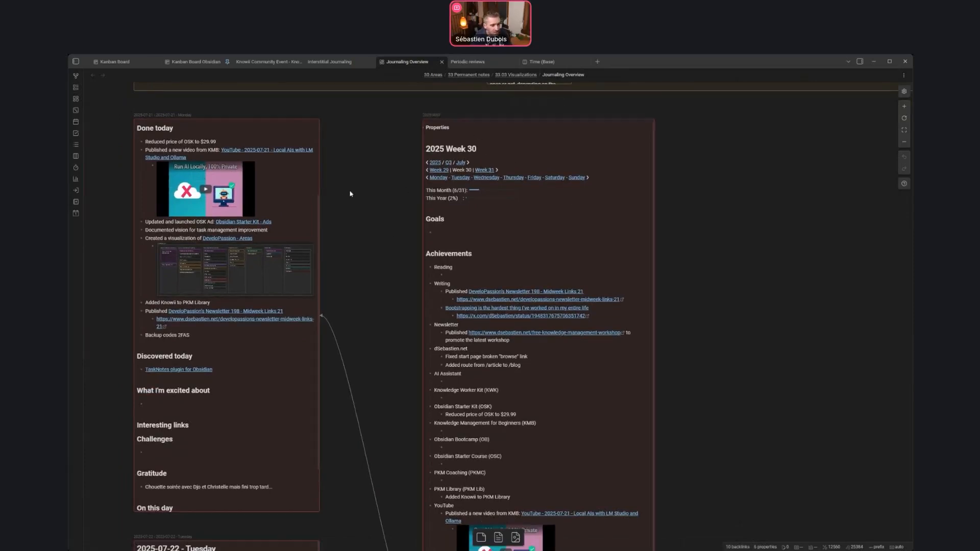
Compare the 2025-07-21 daily note with the 2025 Week 30 weekly note by highlighting each card in turn.
left_click(211, 125)
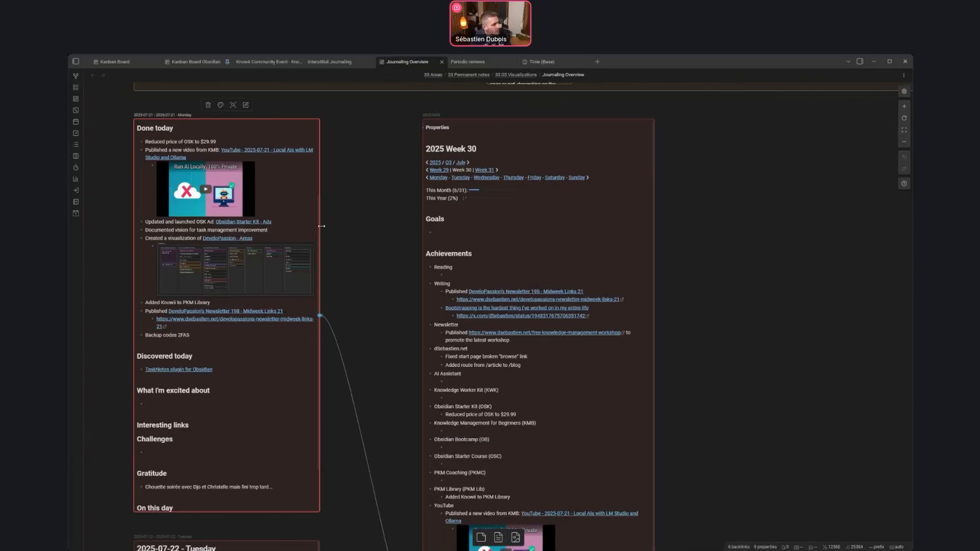
left_click(332, 140)
left_click(224, 200)
left_click(333, 150)
left_click(518, 142)
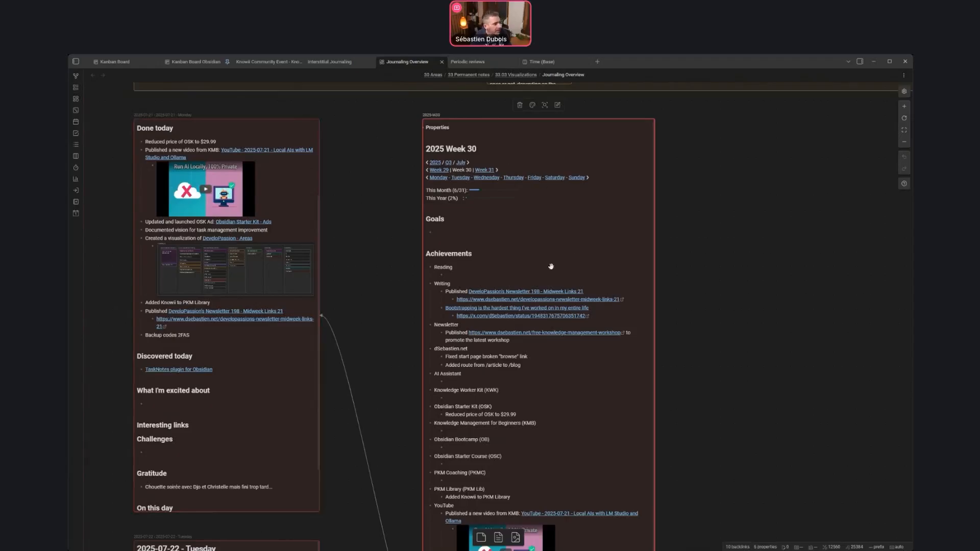
left_click(400, 255)
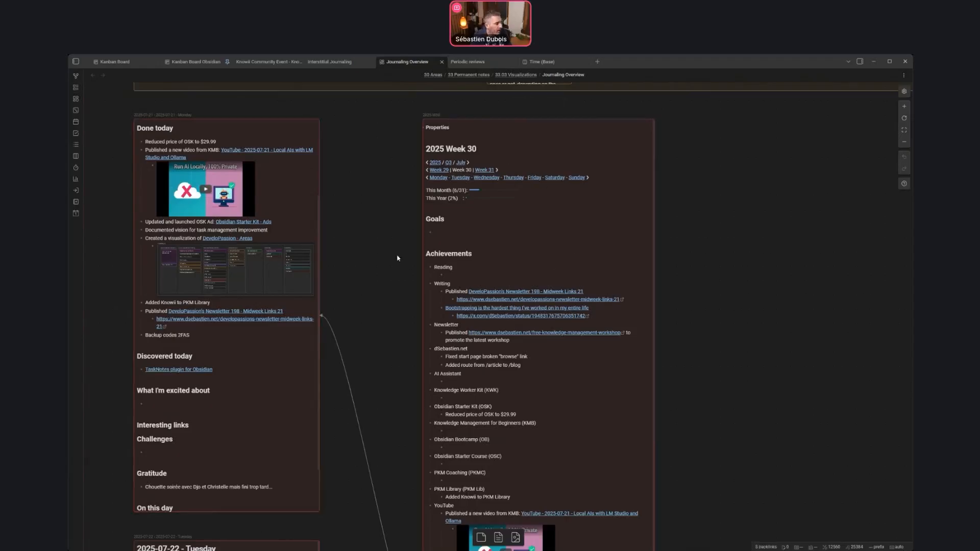
Find and select the card about information rolling up to larger time horizons, and view it alongside the weekly note.
left_click_drag(748, 333, 624, 238)
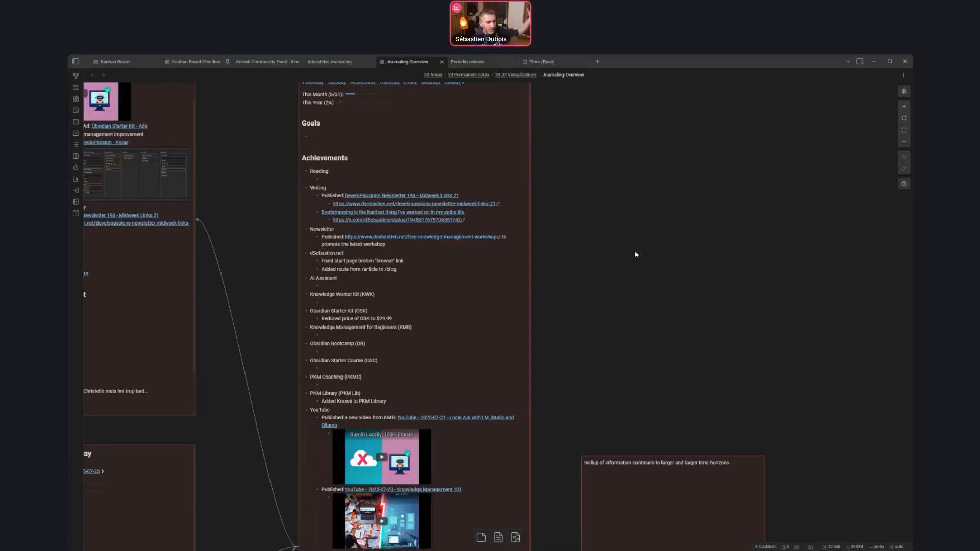
scroll(619, 286, "down", 2)
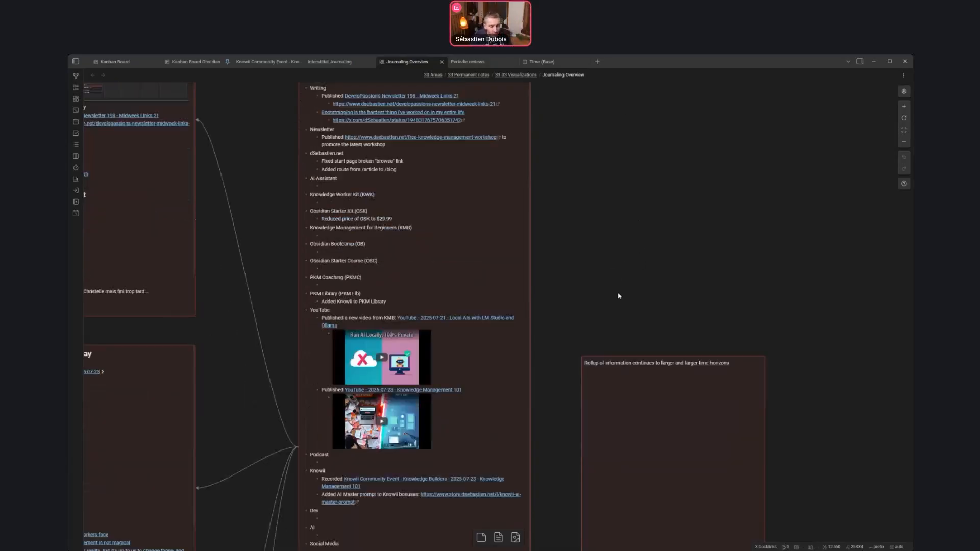
scroll(598, 278, "down", 2)
left_click(591, 308)
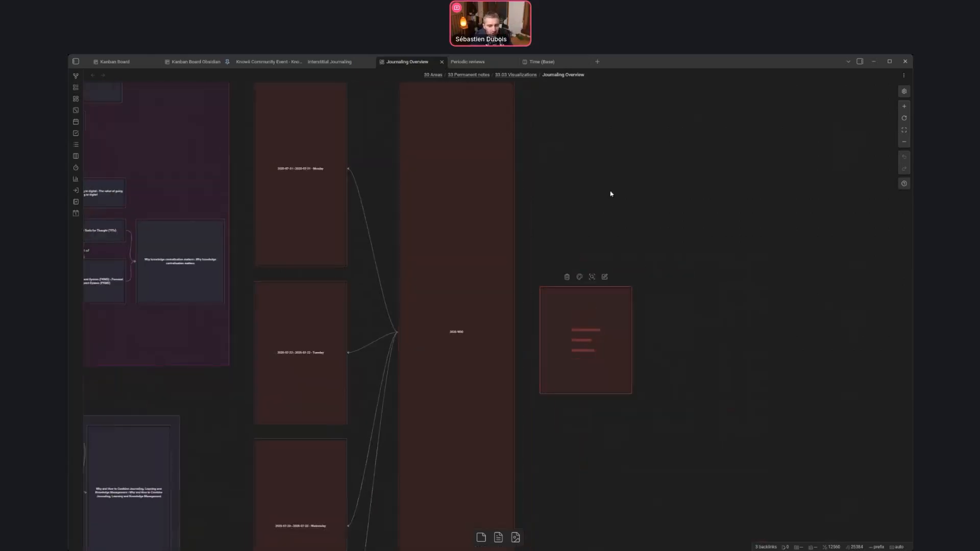
scroll(592, 208, "up", 2)
scroll(594, 207, "up", 1)
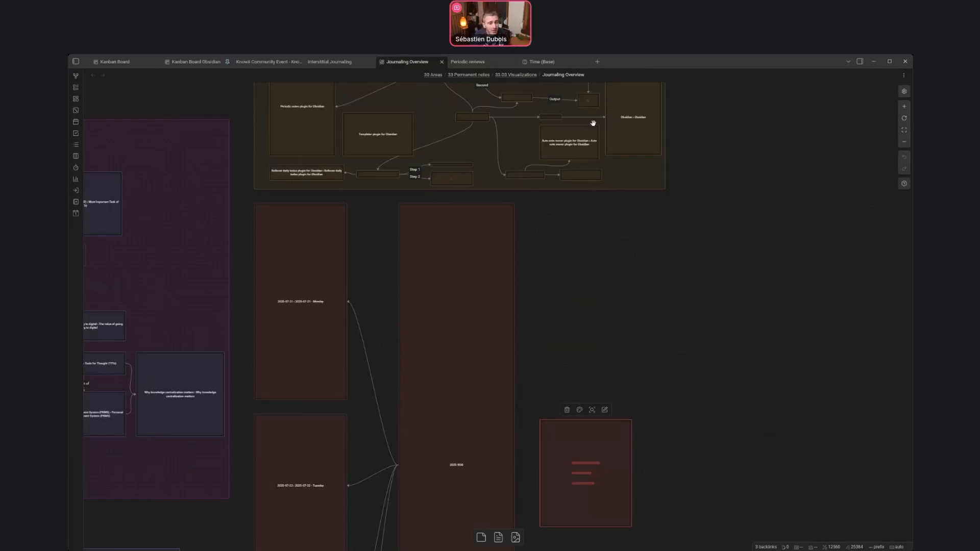
Open the 2025 yearly note in a new tab.
left_click(597, 61)
key("ctrl+o")
type("2025")
key("Return")
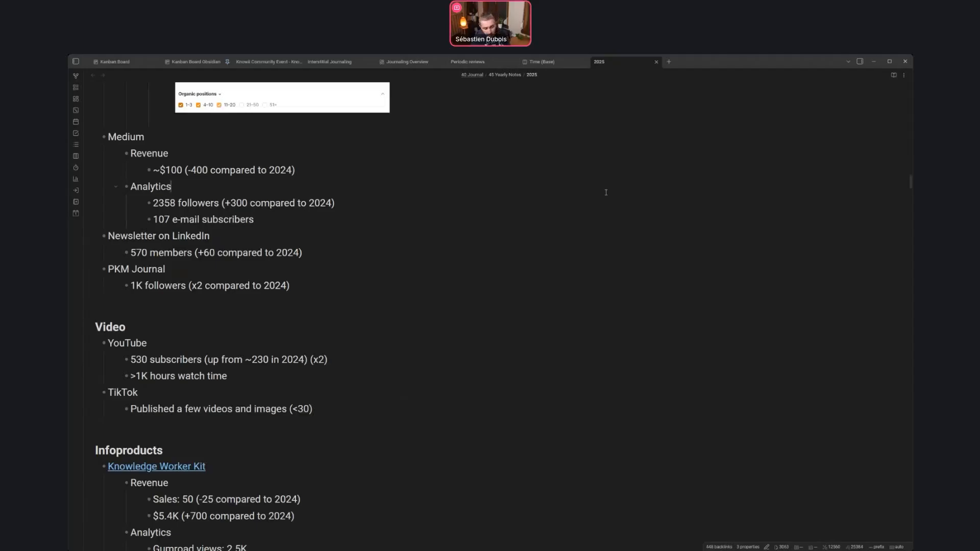
Go back to the beginning of the 2025 yearly note and place the cursor in its title heading.
key("Page_Up")
key("Page_Up")
key("Page_Up")
key("Page_Up")
key("Page_Up")
key("Page_Up")
key("Page_Up")
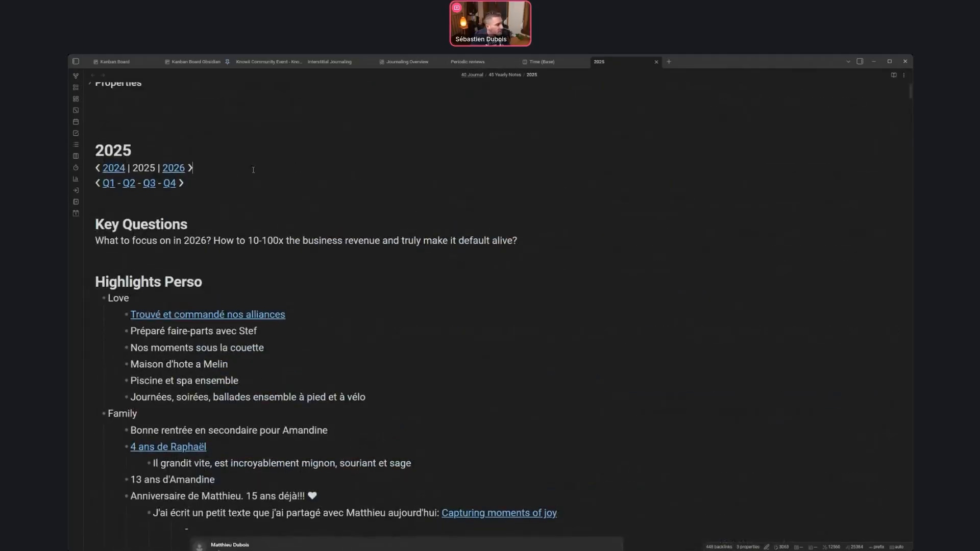
left_click(104, 148)
left_click(329, 158)
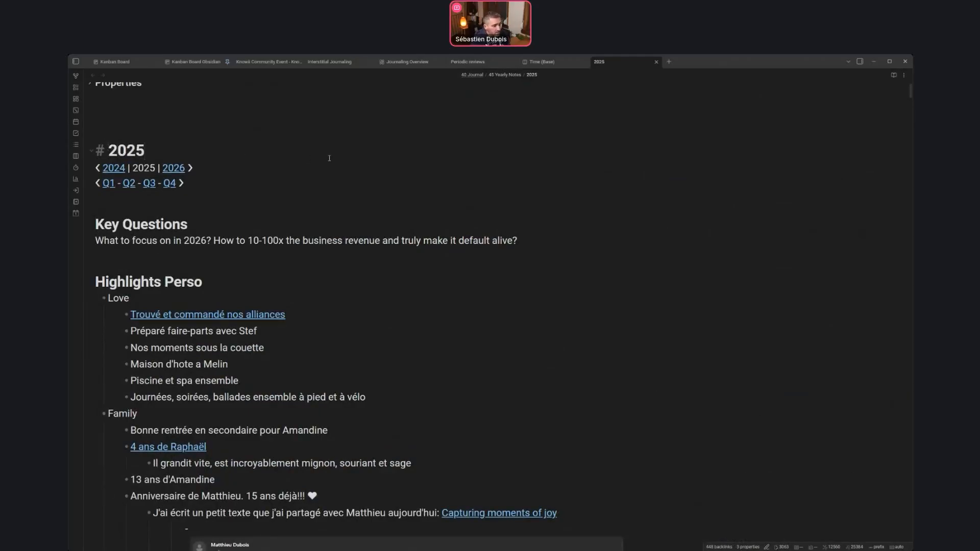
Skim the 2025 yearly note from the personal highlights through the business lessons and the What I'm excited about section.
scroll(331, 164, "down", 10)
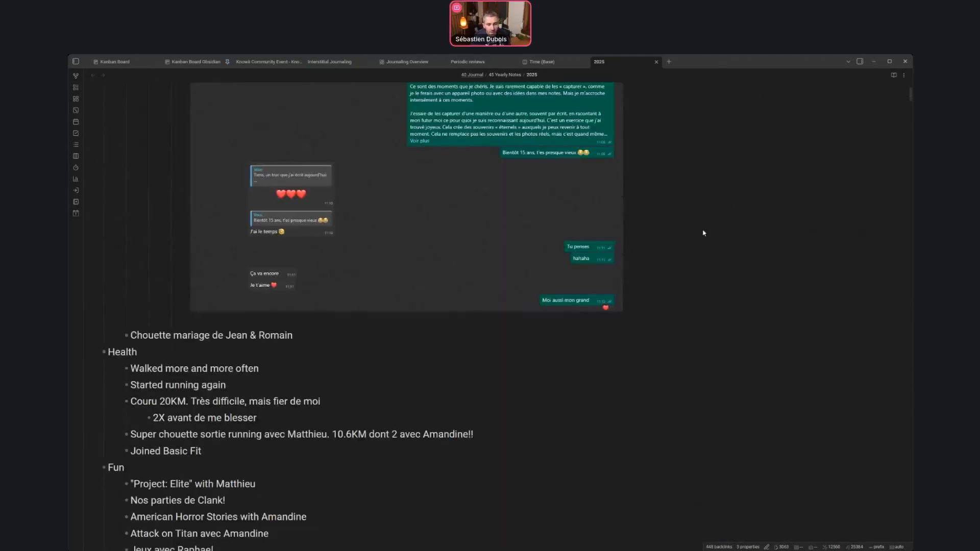
scroll(703, 233, "down", 20)
scroll(552, 208, "down", 20)
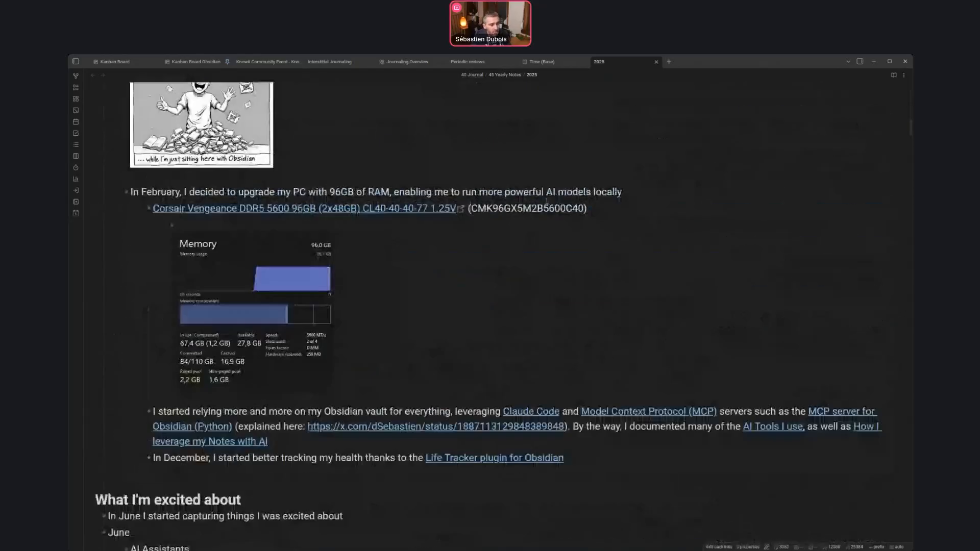
scroll(546, 203, "up", 18)
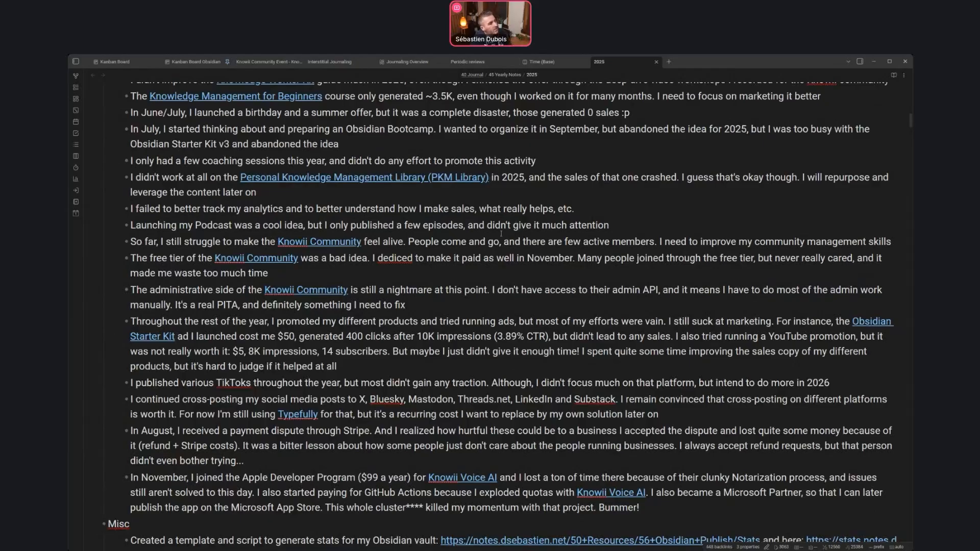
Skim the 2025 yearly note's business setbacks and unmet goals, continuing through the Challenges Perso section.
left_click(607, 173)
key("Page_Down")
key("Page_Down")
key("Page_Down")
key("Page_Down")
key("Page_Down")
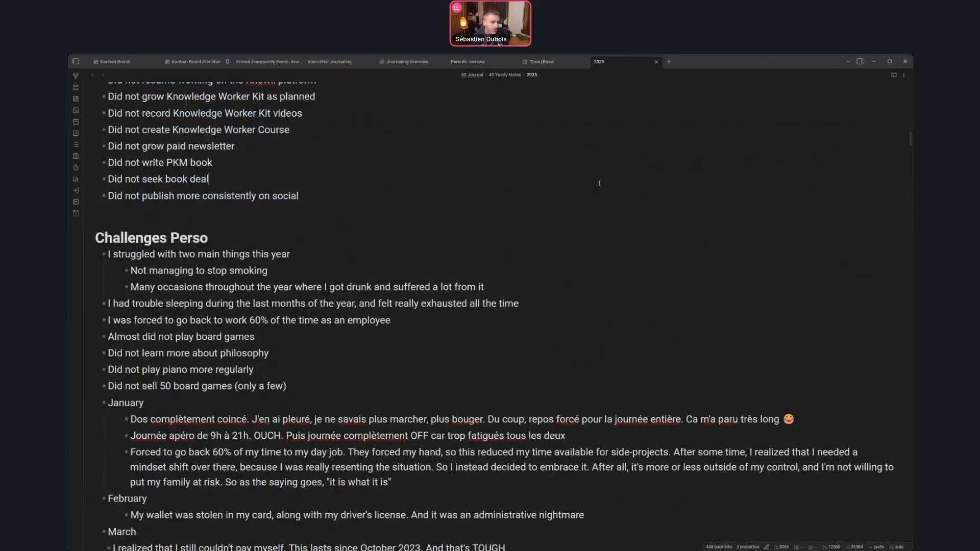
scroll(476, 210, "down", 8)
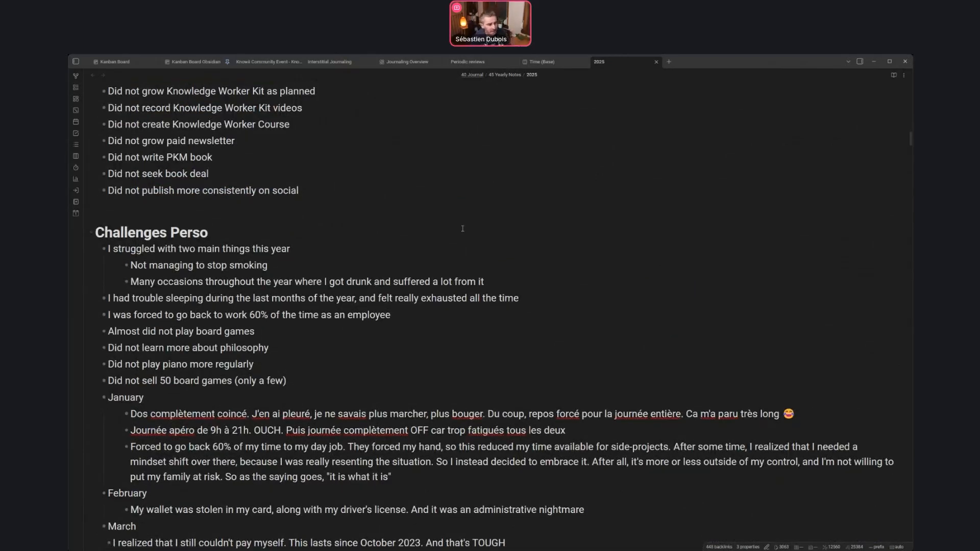
scroll(473, 218, "down", 7)
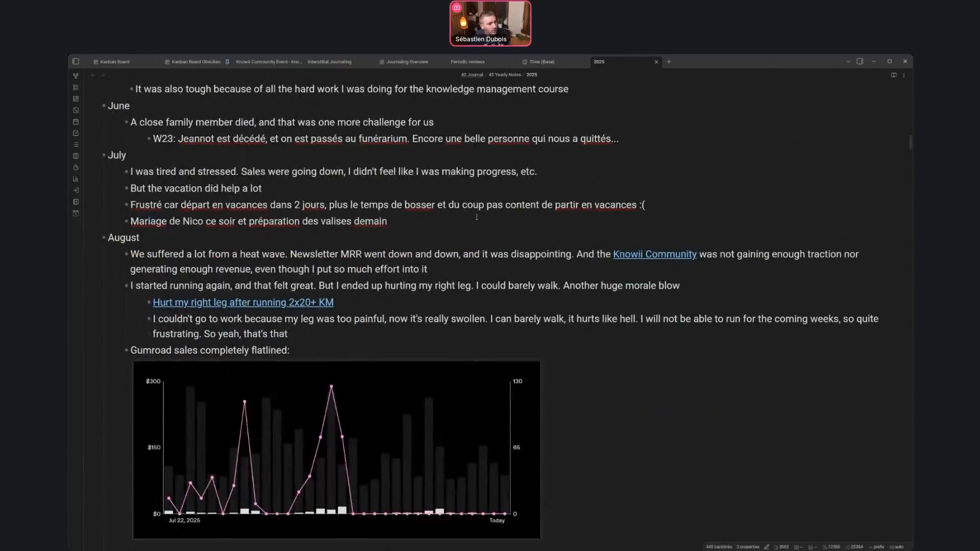
scroll(474, 230, "down", 2)
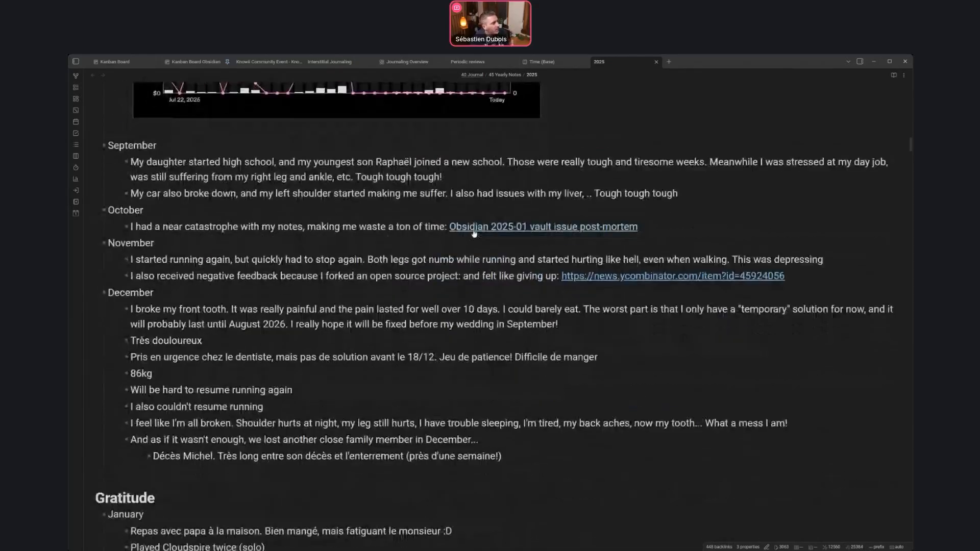
Skim the 2025 yearly note from the Gratitude section through the goals, revenue, reading, social and product sections.
scroll(479, 230, "down", 15)
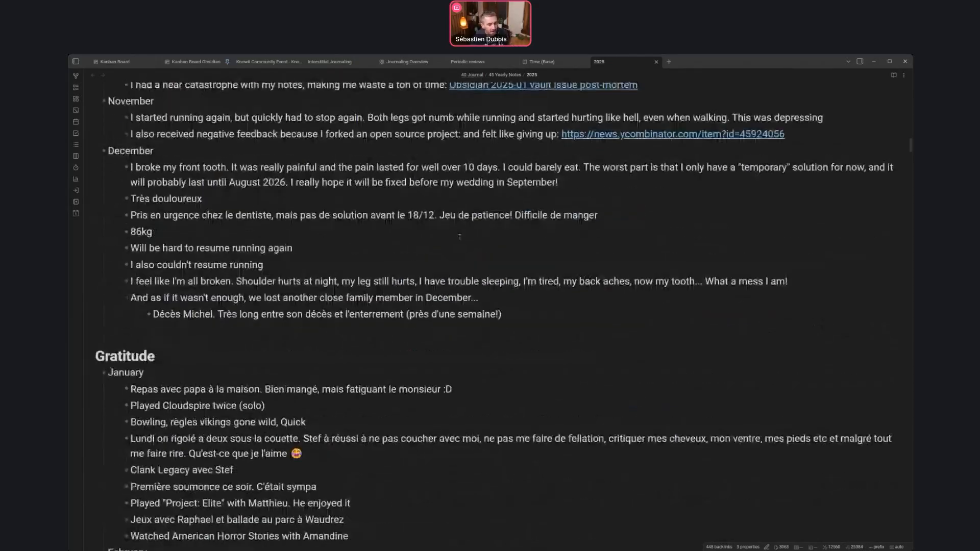
scroll(413, 284, "down", 20)
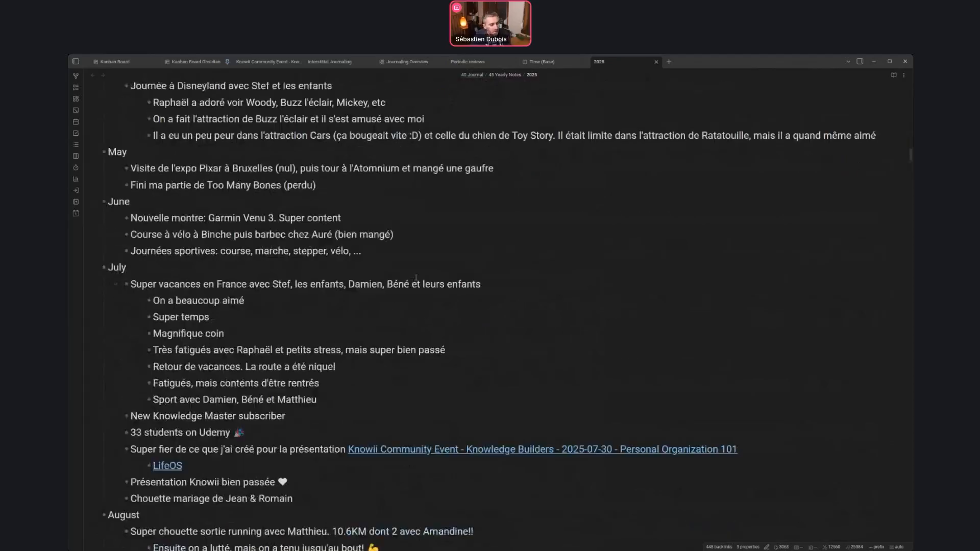
scroll(409, 263, "down", 20)
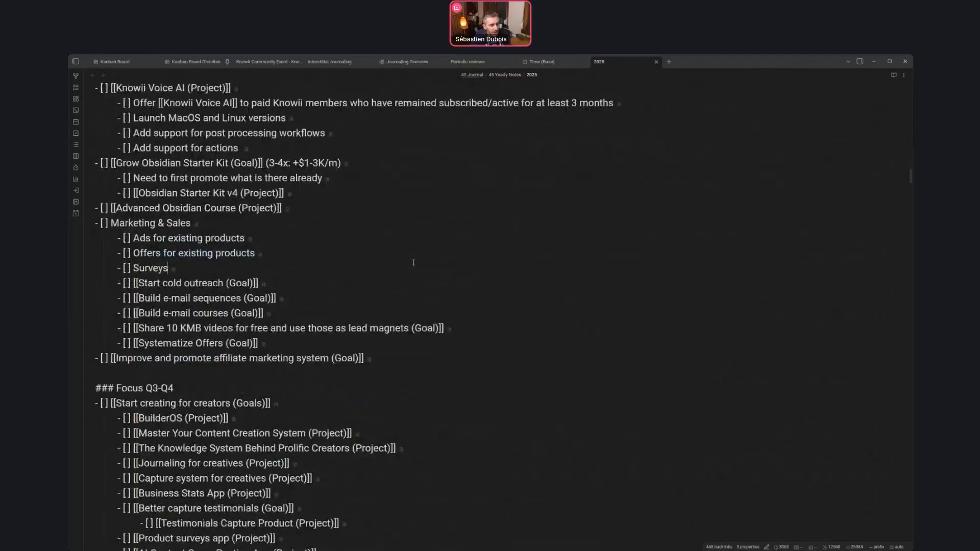
scroll(408, 265, "down", 20)
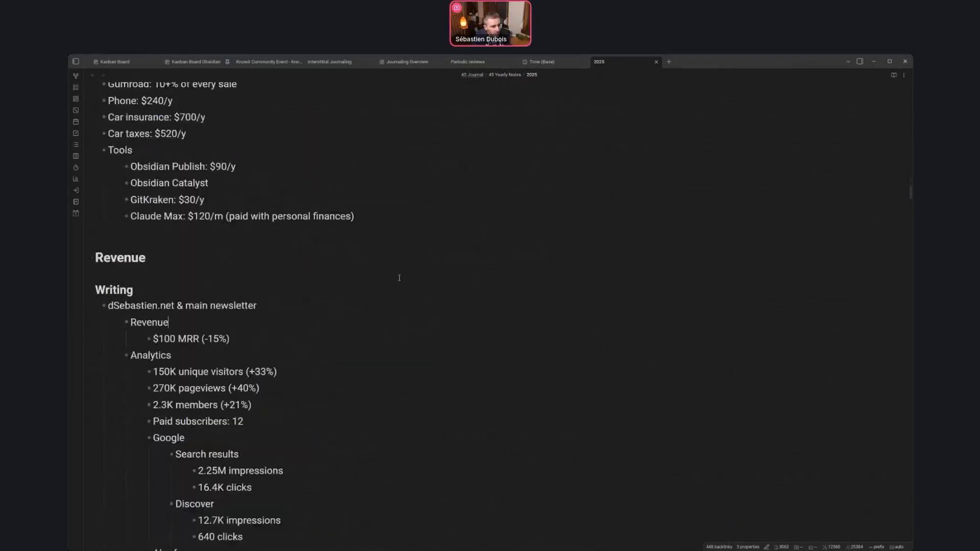
scroll(400, 272, "up", 20)
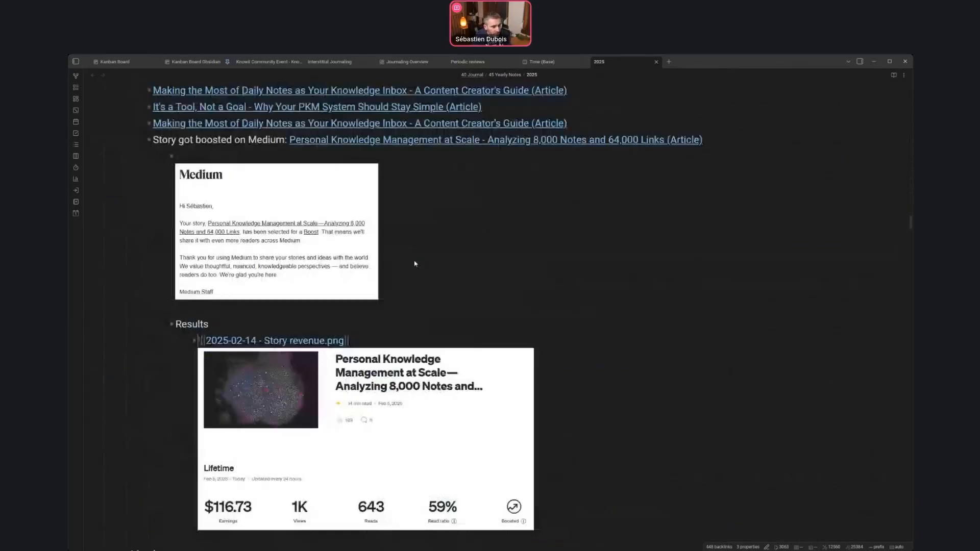
scroll(414, 263, "down", 20)
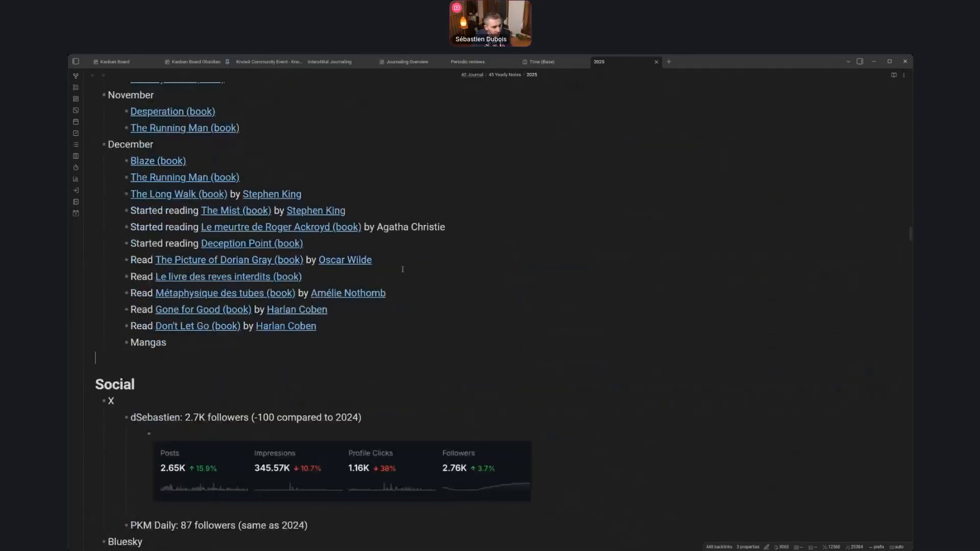
scroll(406, 269, "down", 20)
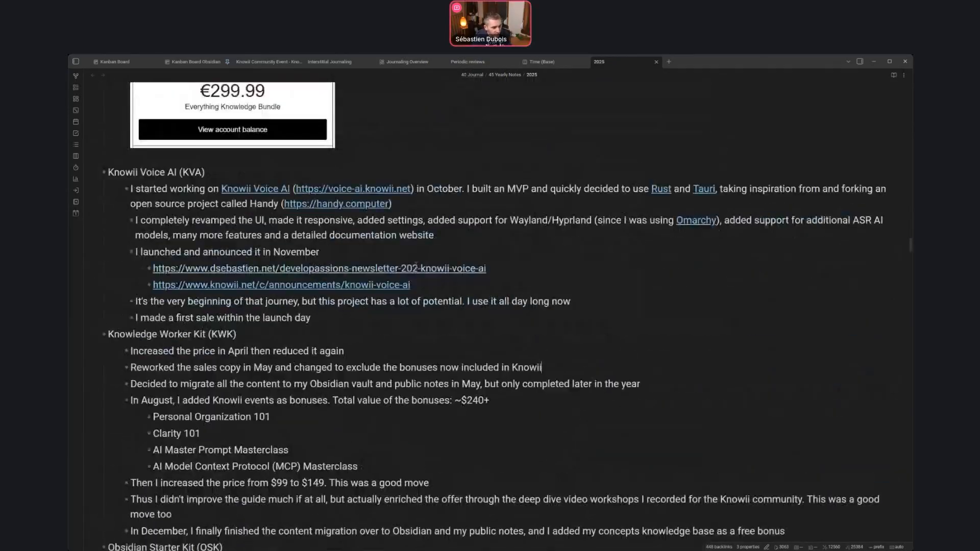
Search the 2025 note for "2026" and step through the matches to the Goals 2026 Perso section.
key("ctrl+f")
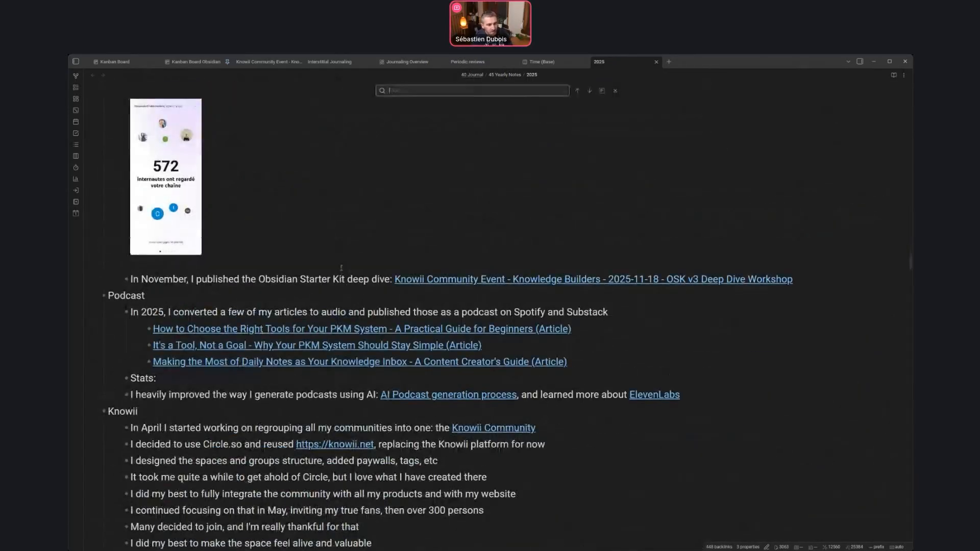
type("plan")
key("BackSpace")
key("BackSpace")
key("BackSpace")
key("BackSpace")
type("2026")
key("Return")
key("Return")
key("Return")
key("Return")
key("Return")
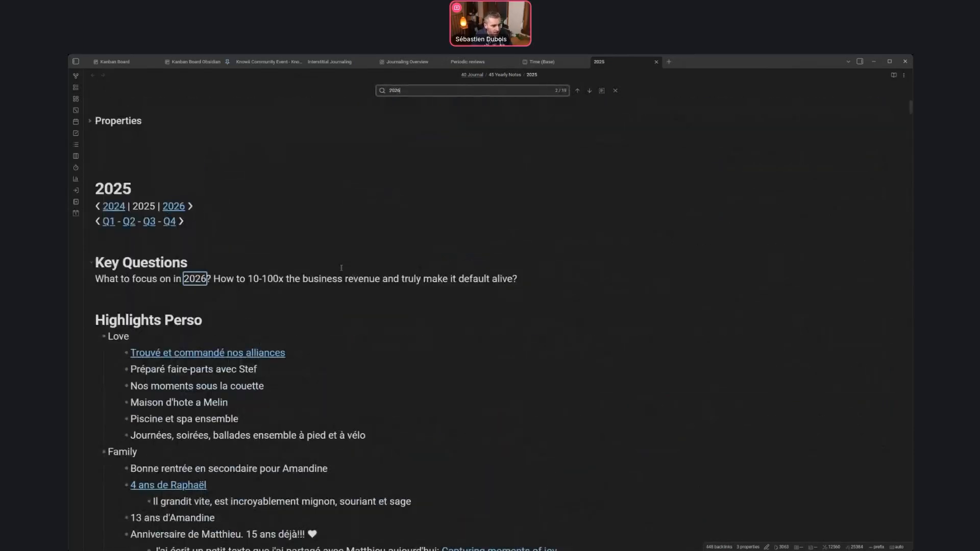
key("Return")
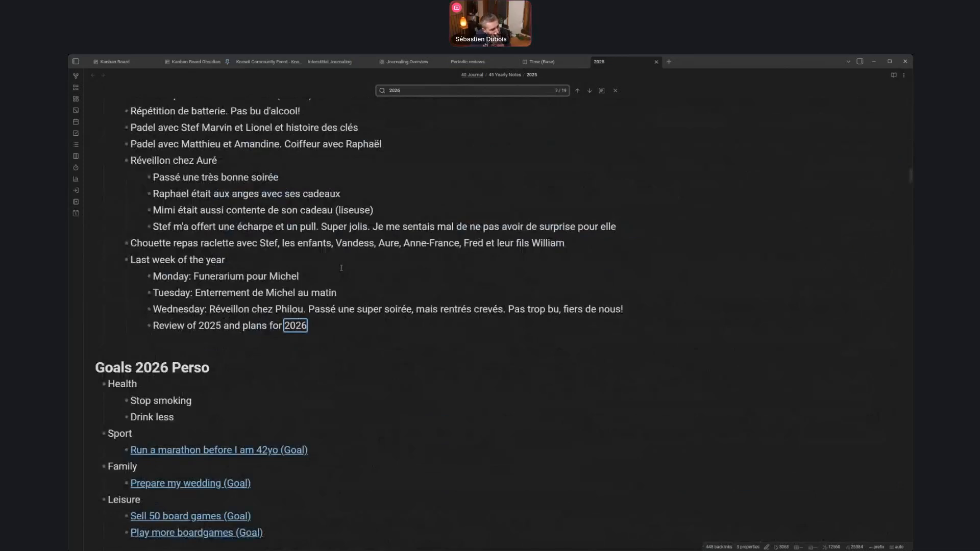
scroll(341, 267, "down", 7)
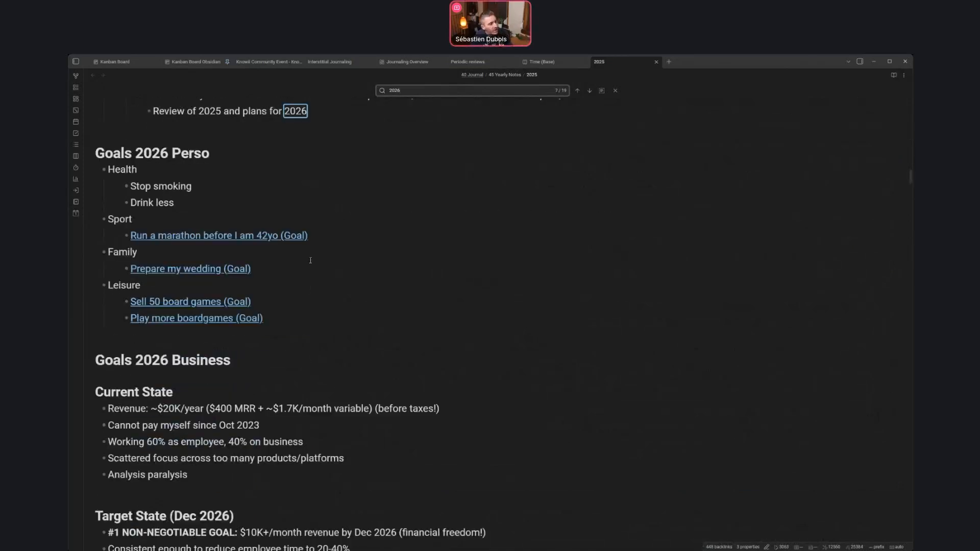
Highlight the Goals 2026 Business heading and review the target state, mission, core strategy and success metrics below it.
left_click(174, 217)
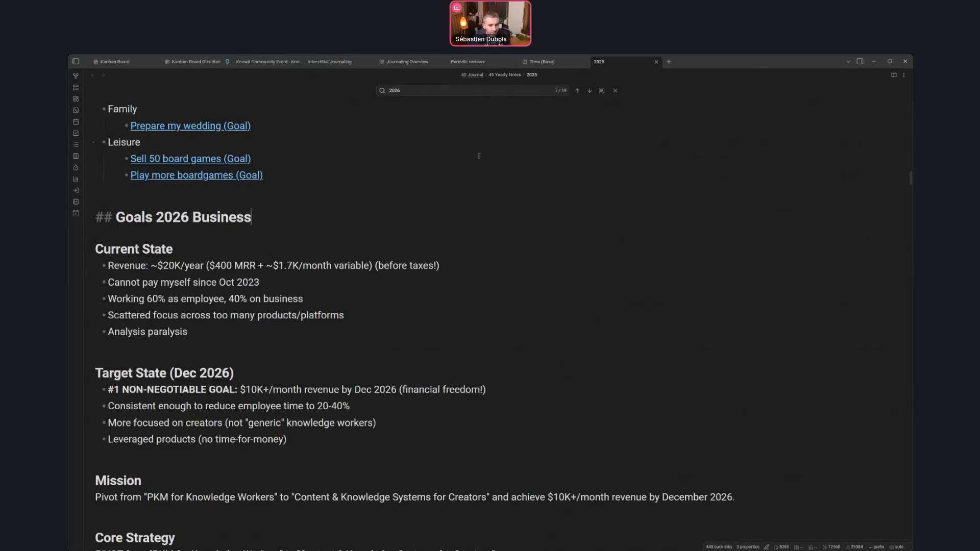
left_click_drag(251, 217, 96, 213)
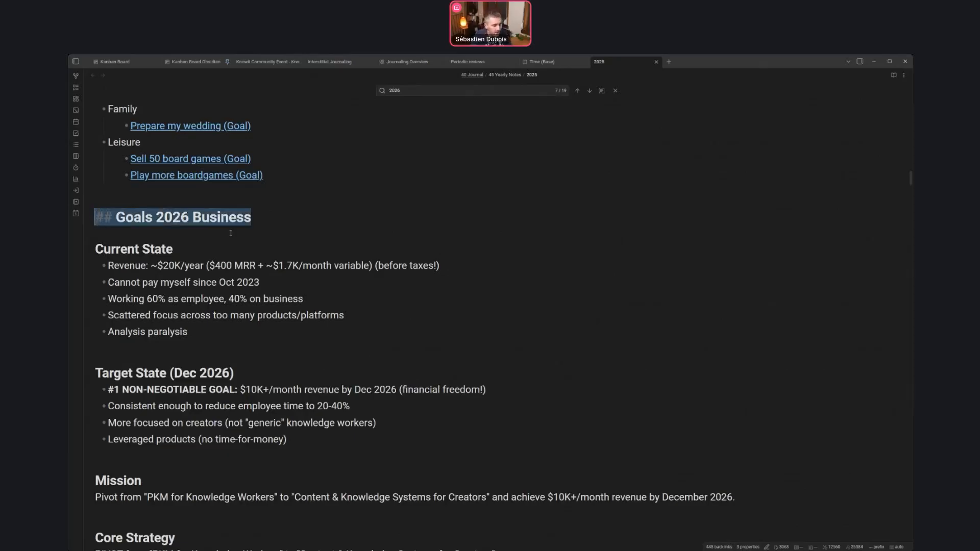
scroll(231, 233, "down", 2)
scroll(280, 239, "down", 3)
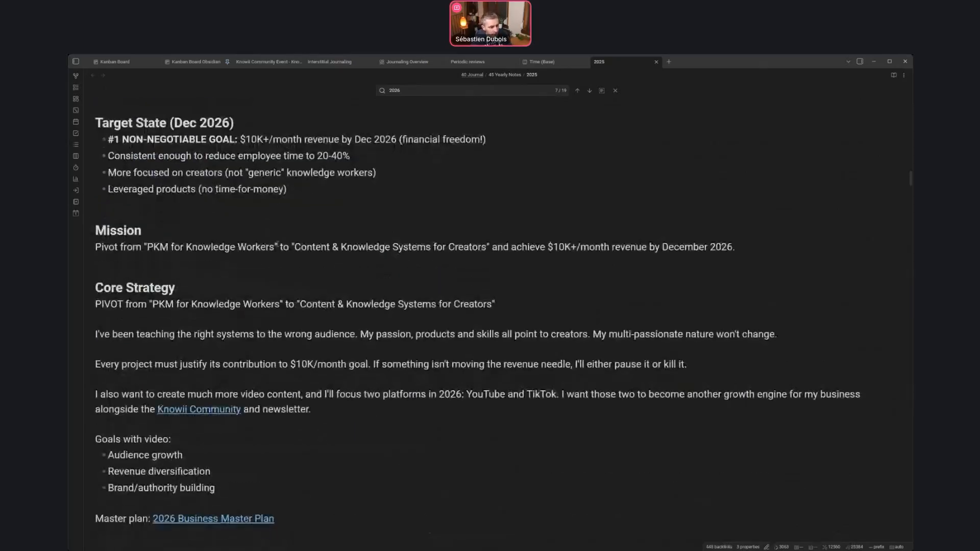
scroll(280, 239, "down", 15)
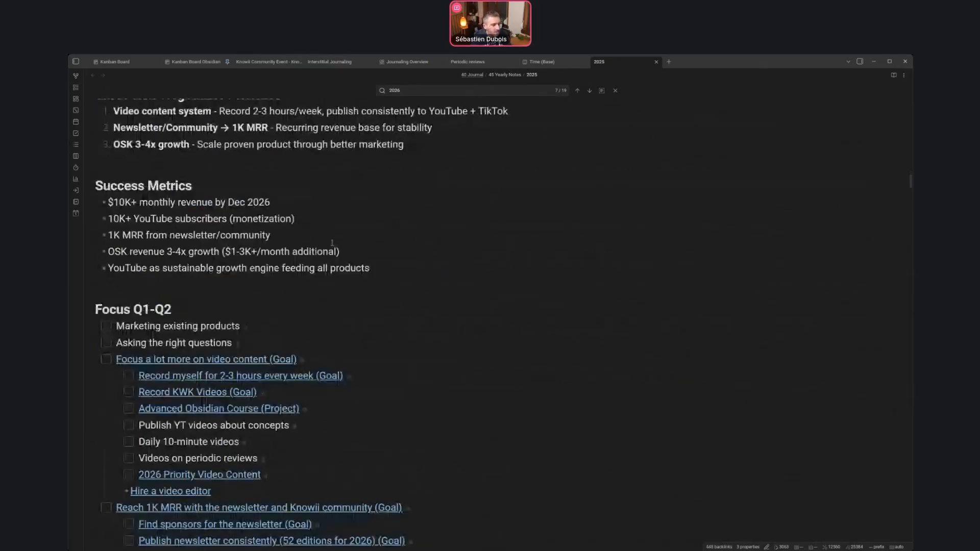
Examine the Focus Q1-Q2 list and highlight the goal "Record myself for 2-3 hours every week" under the video content goal.
scroll(400, 218, "up", 5)
left_click(167, 202)
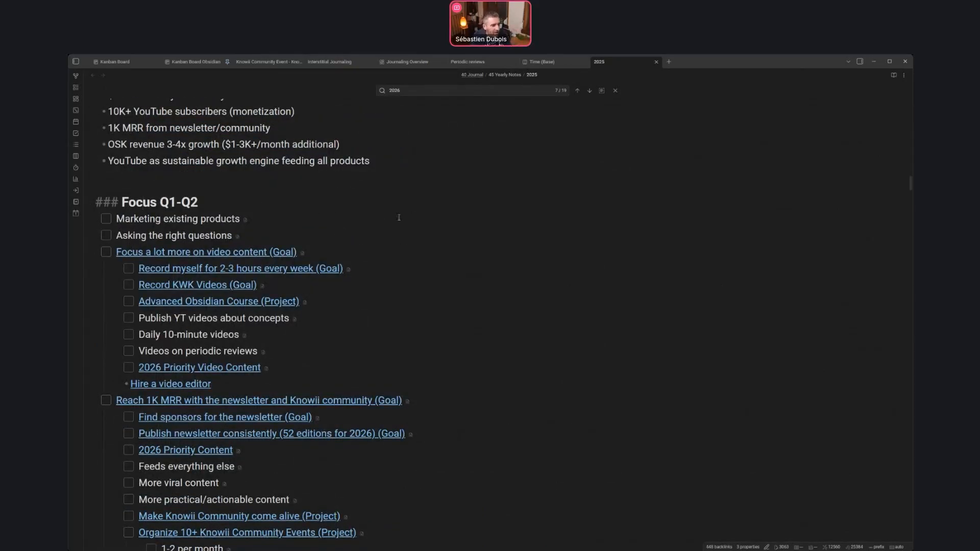
left_click(457, 266)
key("shift+Home")
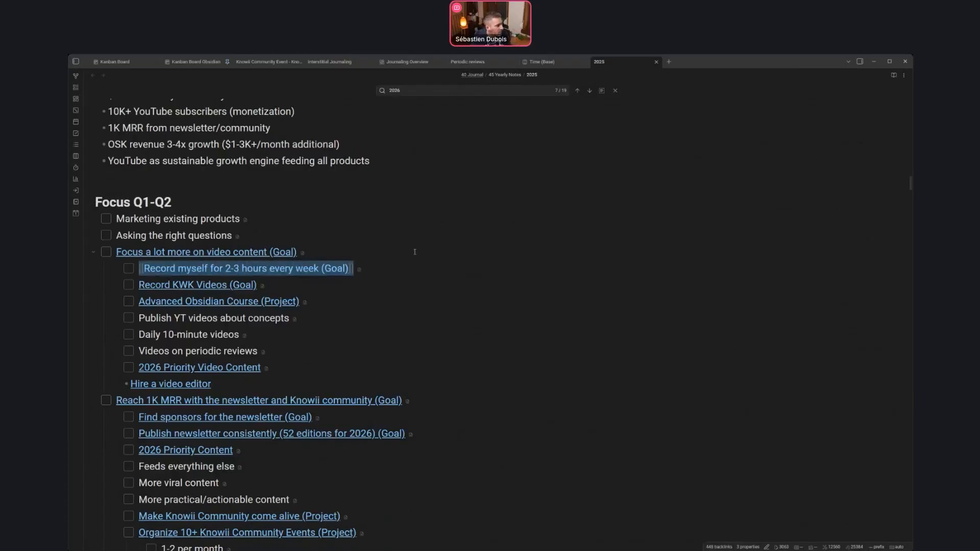
left_click(455, 266)
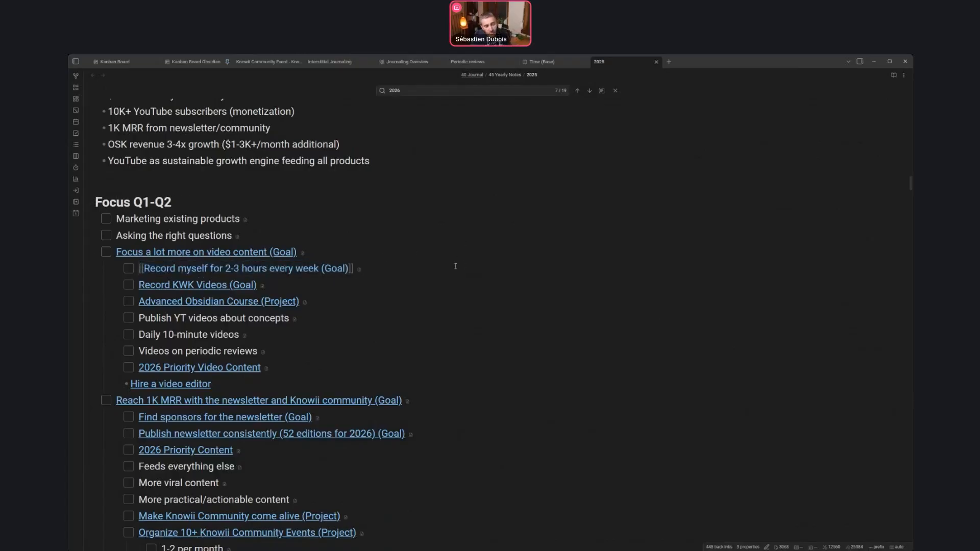
left_click(500, 247)
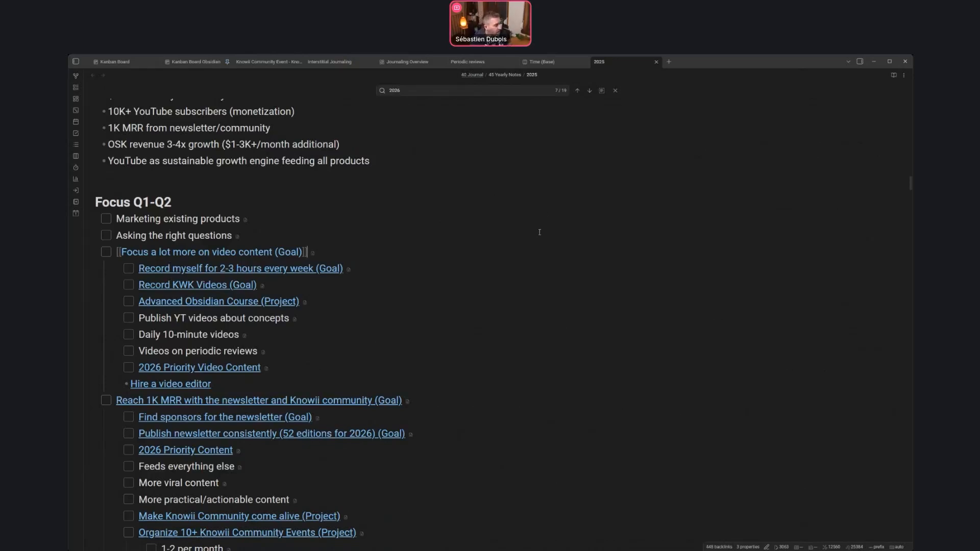
Close the 2025 yearly note and the Journaling Overview canvas.
left_click(656, 62)
left_click(453, 62)
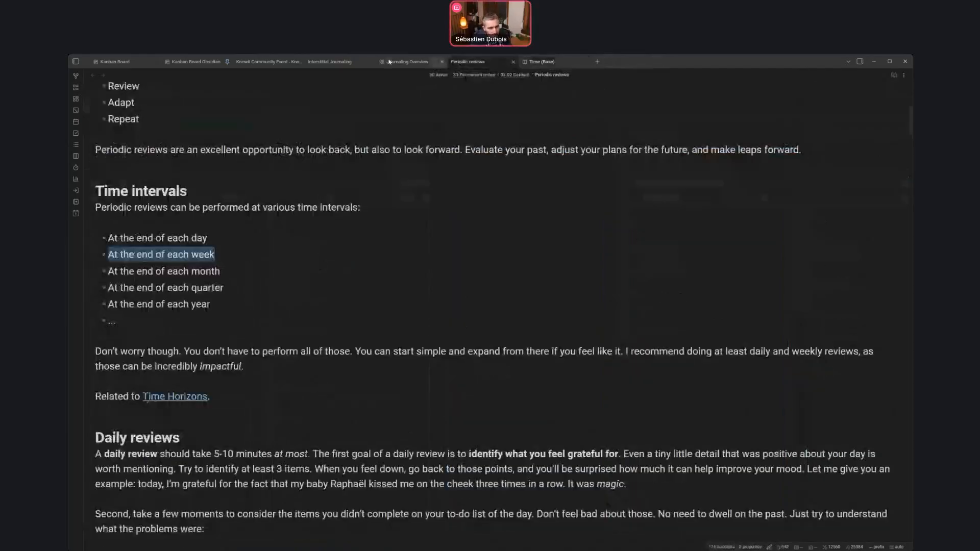
left_click(446, 62)
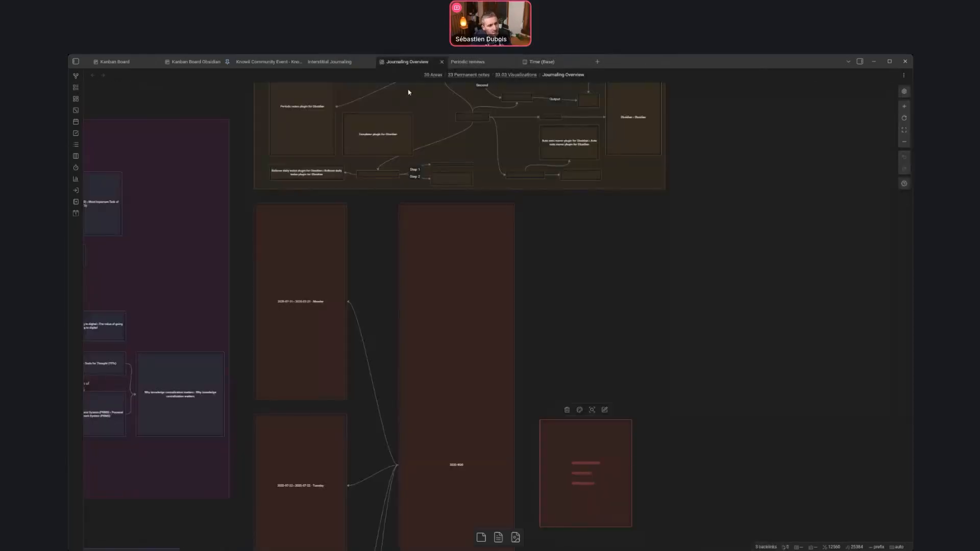
left_click(442, 62)
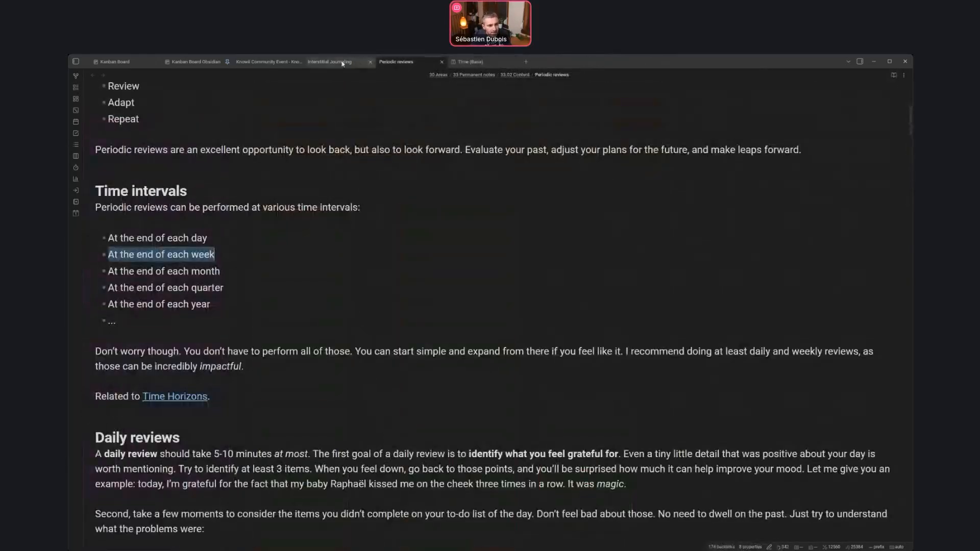
Open the 2026-01-06 daily note in place of the Interstitial Journaling note and go to its Plan for Today section.
left_click(255, 64)
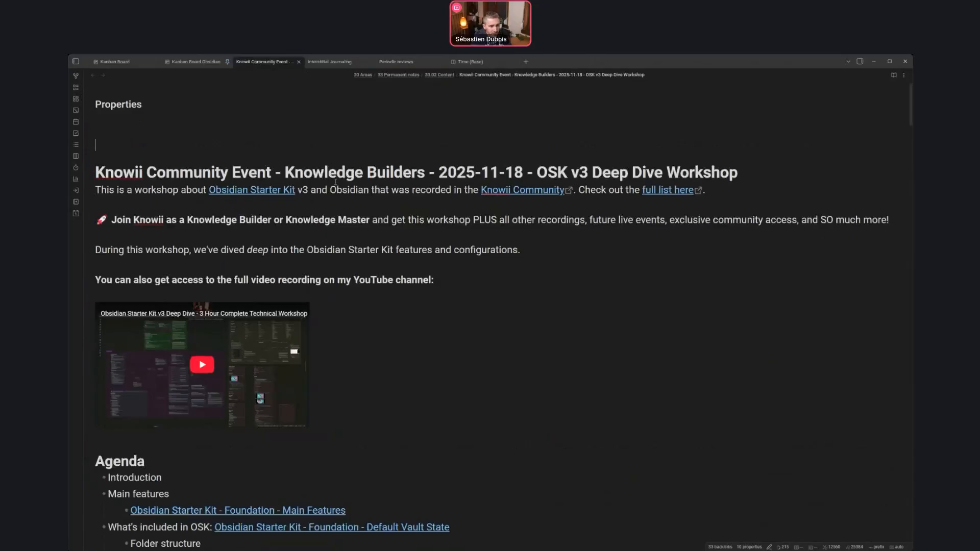
left_click(311, 61)
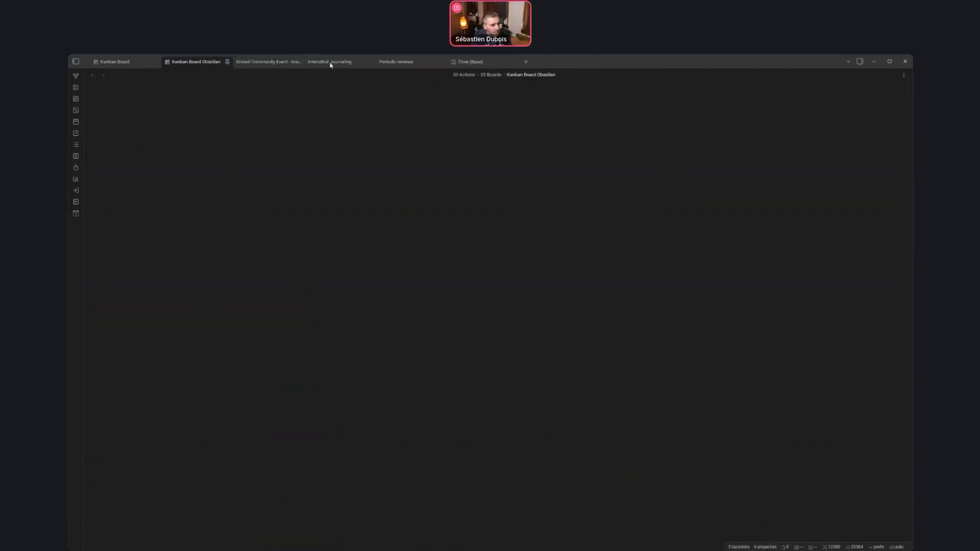
left_click(76, 214)
scroll(243, 211, "down", 3)
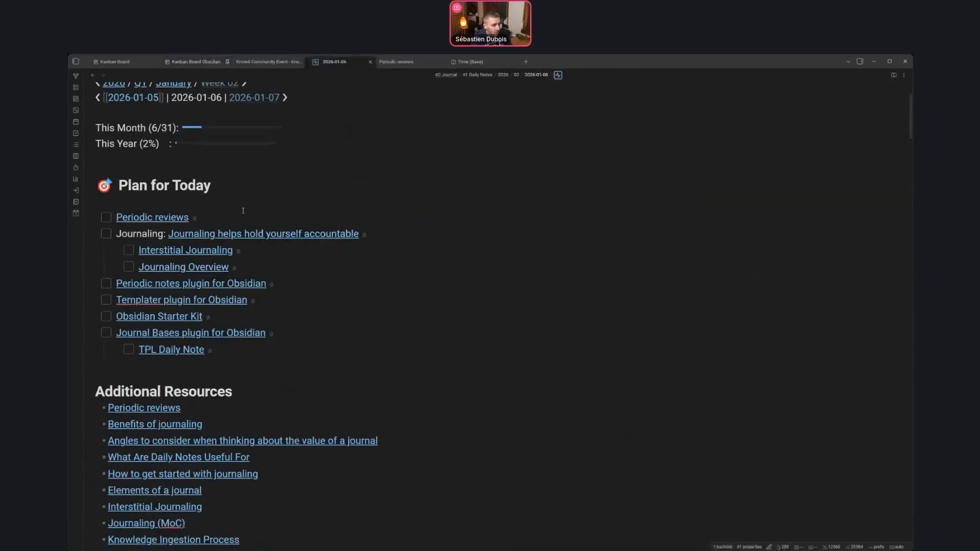
Highlight the Journaling item and its two sub-items, Interstitial Journaling and Journaling Overview, in the Plan for Today list.
triple_click(138, 234)
left_click(314, 267)
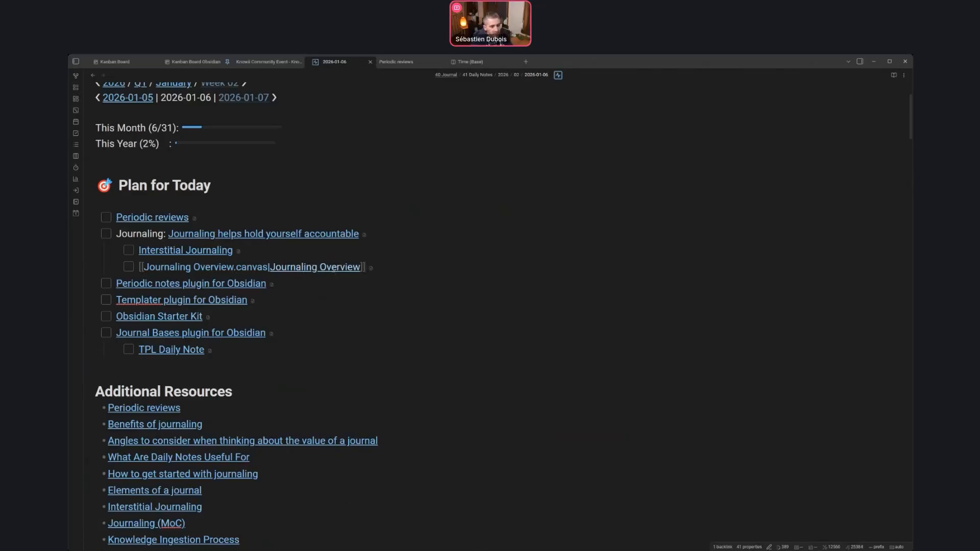
left_click(119, 233, "shift")
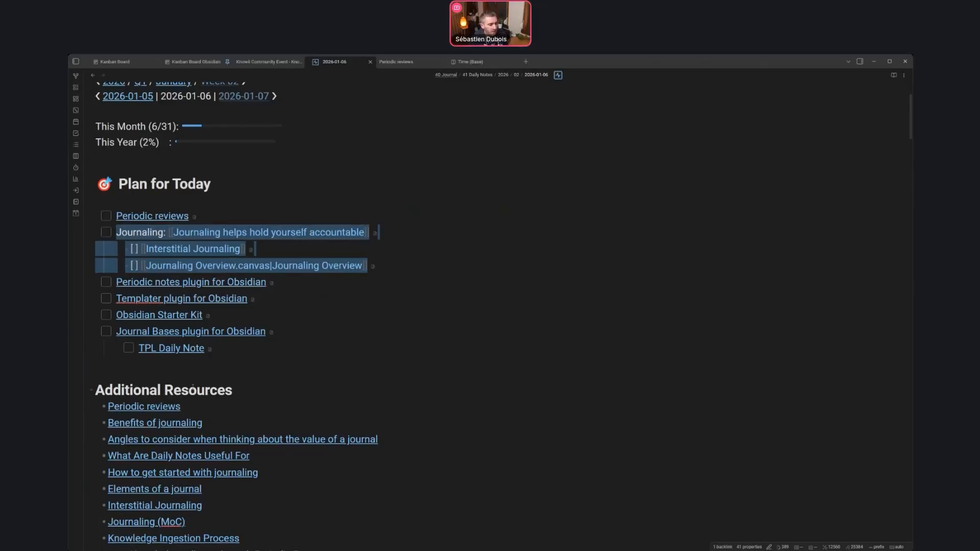
Highlight the Periodic notes plugin for Obsidian item in the Plan for Today list and show the vault's file explorer.
scroll(255, 377, "down", 3)
scroll(227, 284, "up", 3)
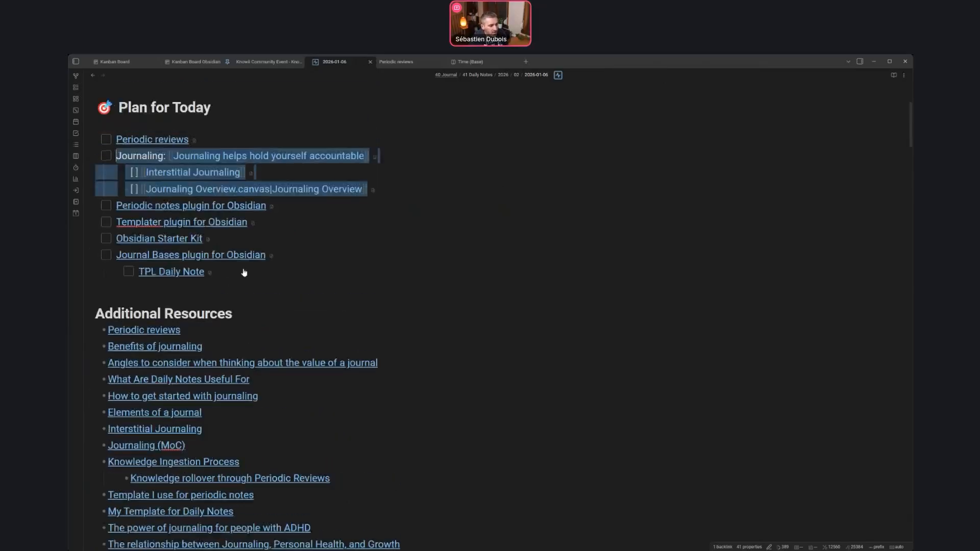
left_click(360, 278)
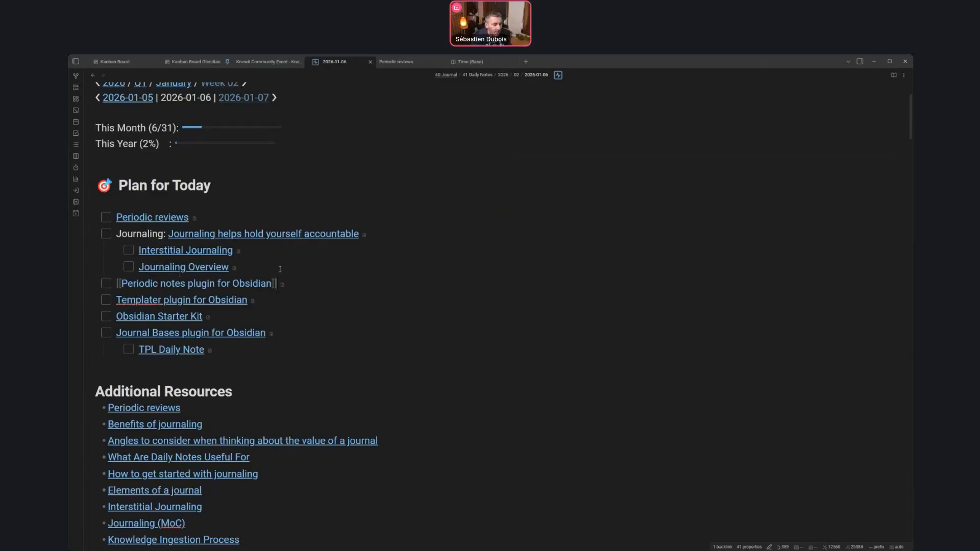
key("shift+End")
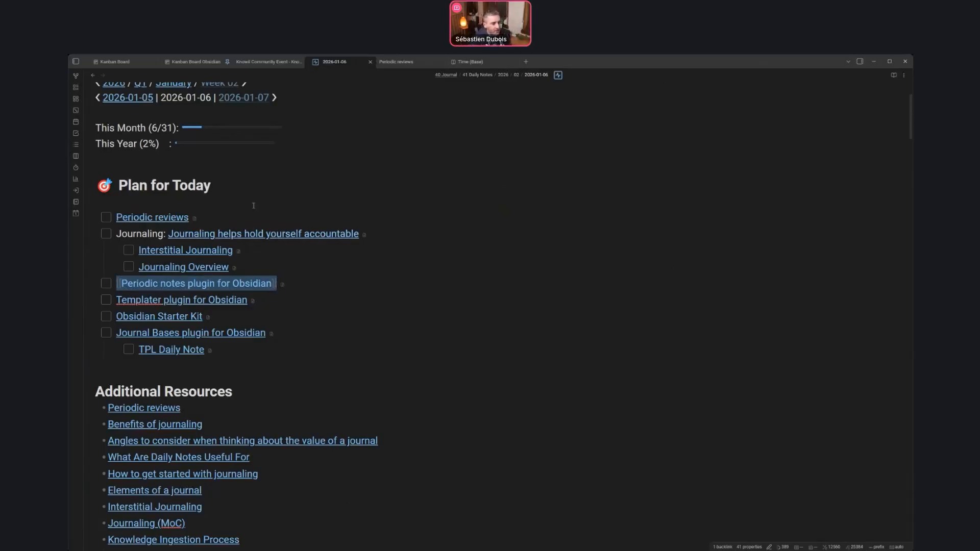
left_click(75, 61)
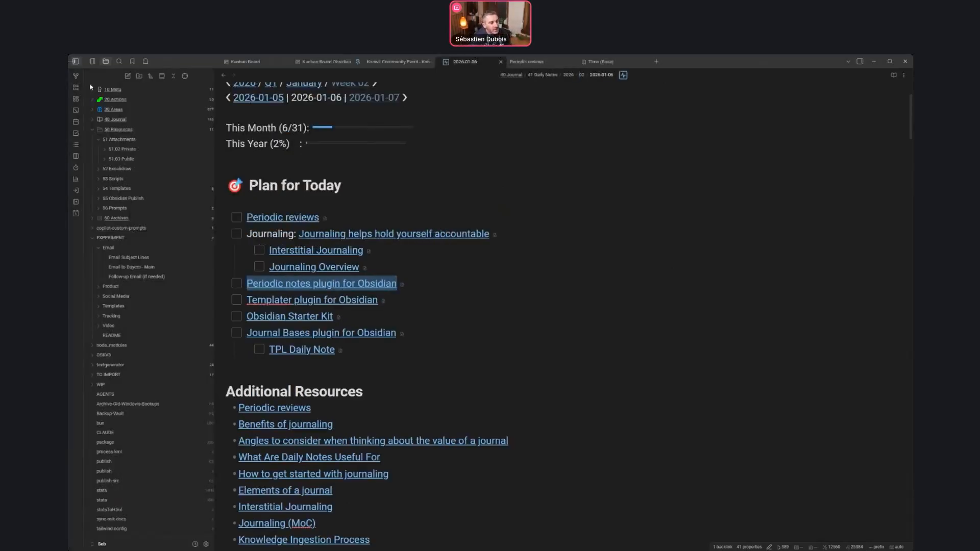
Collapse the 50 Resources and EXPERIMENT folders and expand the 40 Journal folder.
left_click(93, 129)
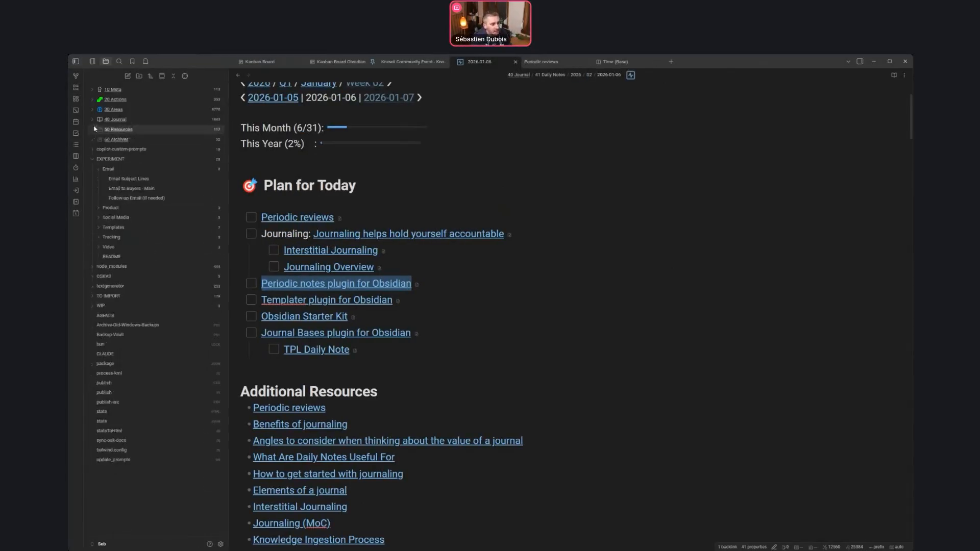
left_click(93, 159)
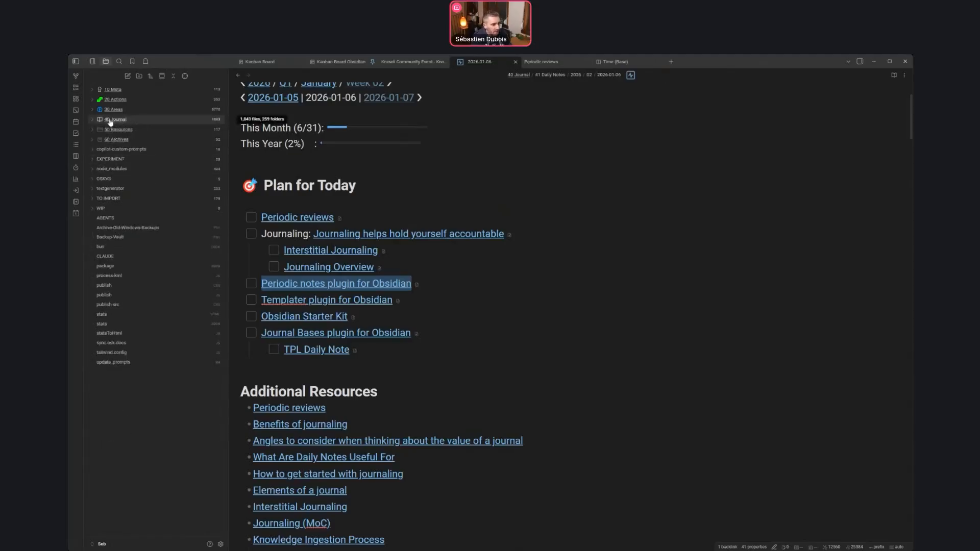
left_click(107, 120)
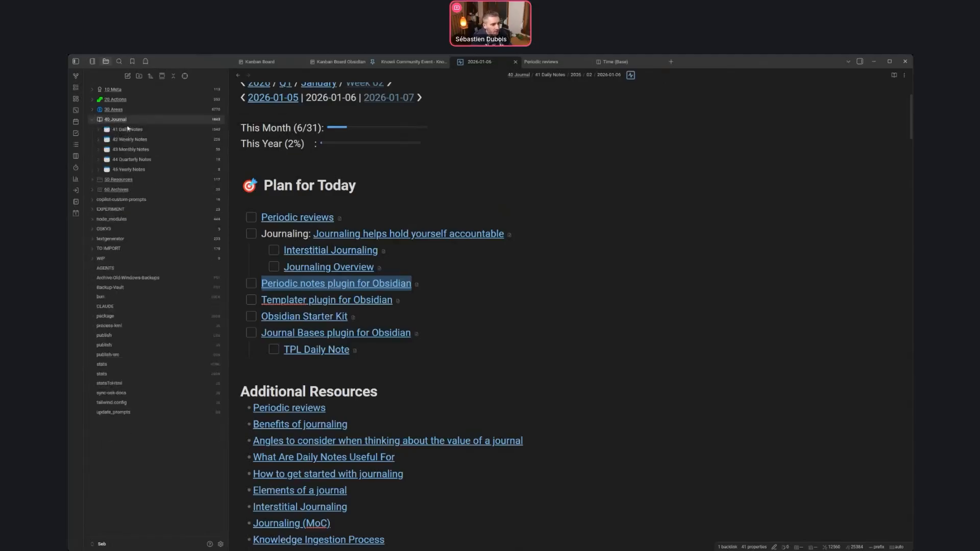
Expand 41 Daily Notes down to the 01 and 02 week folders of 2026, and expand 42 Weekly Notes.
left_click(133, 130)
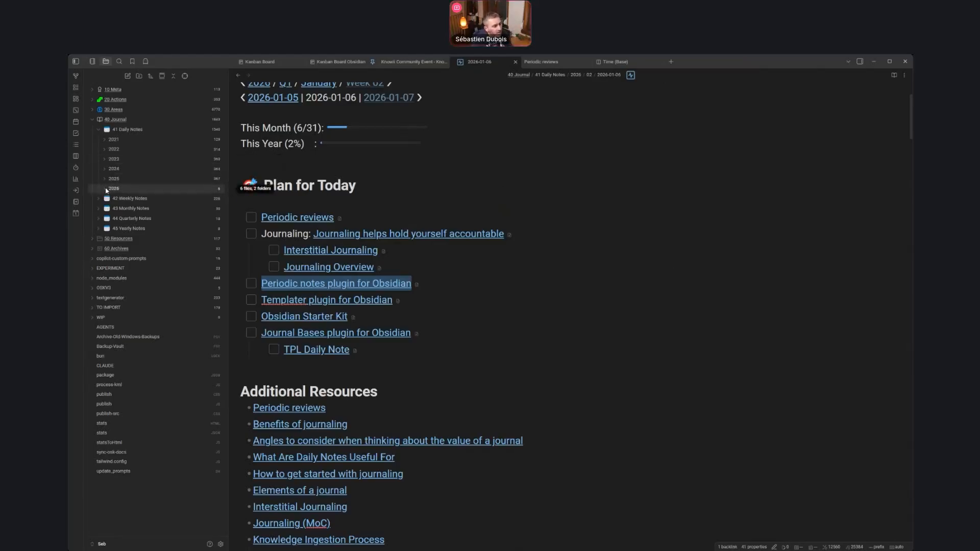
left_click(106, 189)
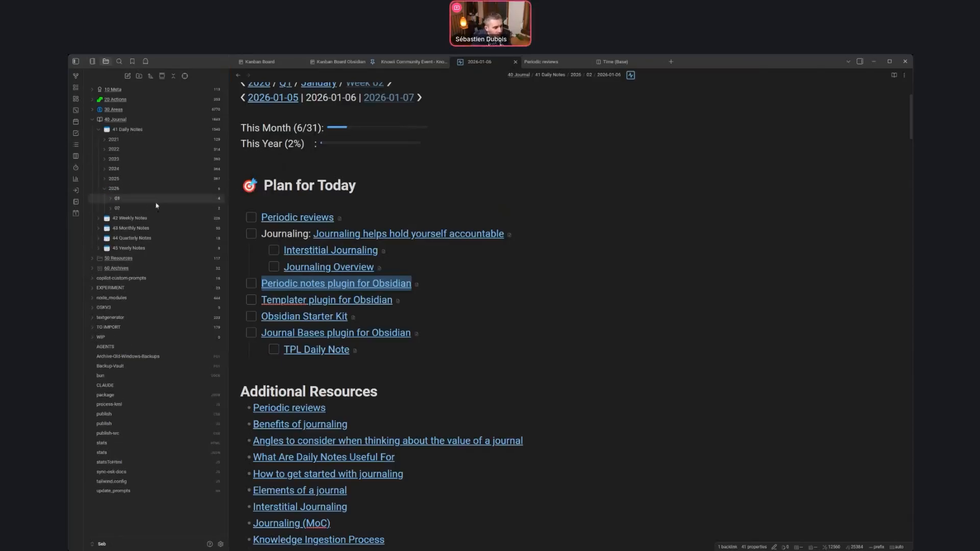
left_click(112, 210)
left_click(111, 199)
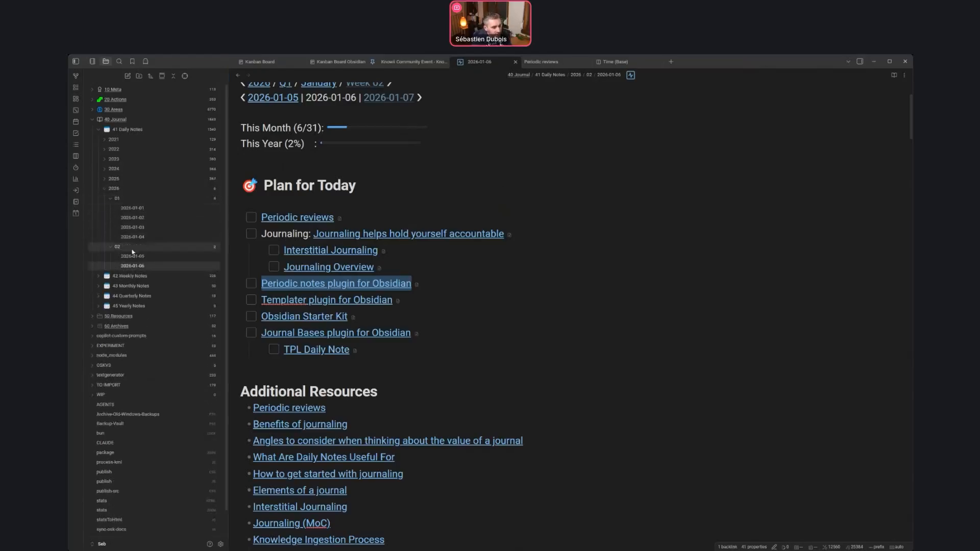
left_click(98, 279)
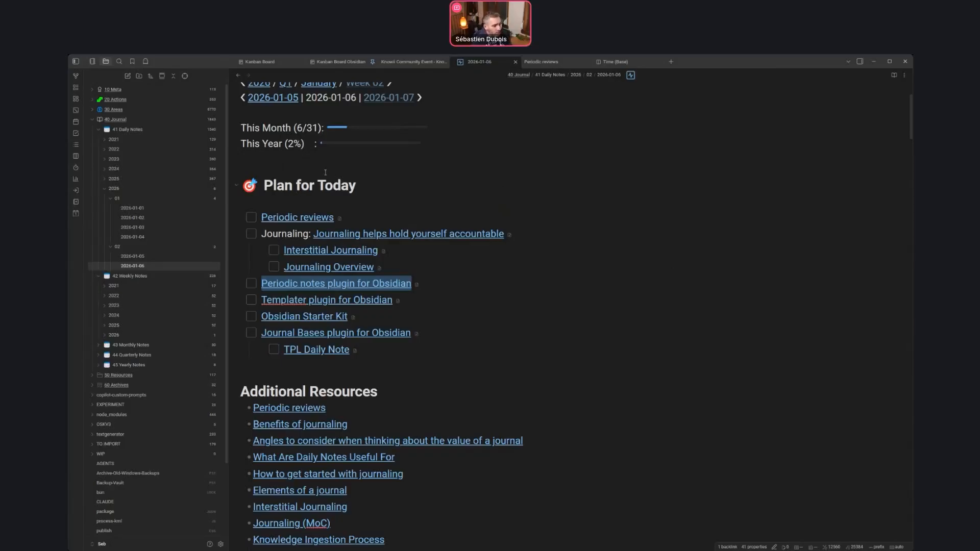
Return to the beginning of the 2026-01-06 daily note and place the cursor in its title heading.
left_click(389, 184)
scroll(389, 222, "up", 2)
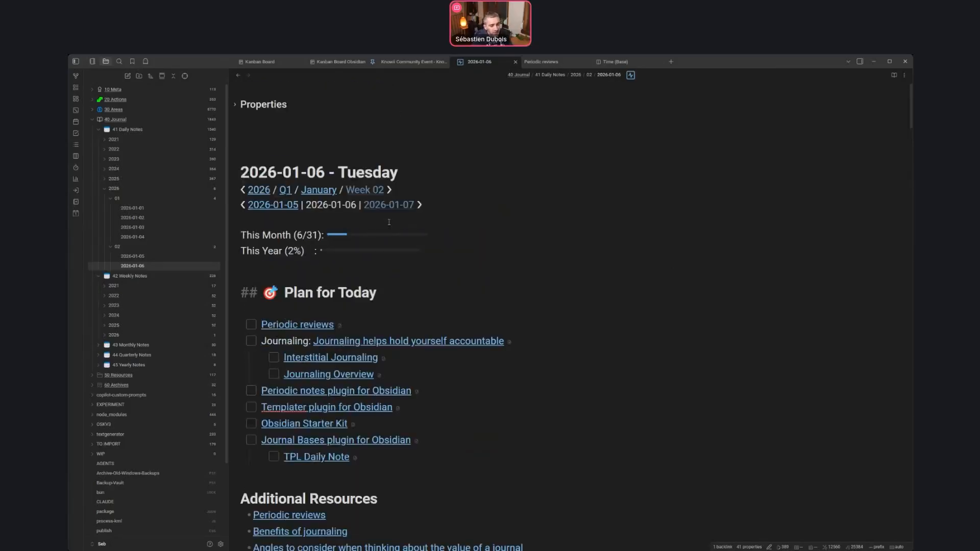
left_click(422, 174)
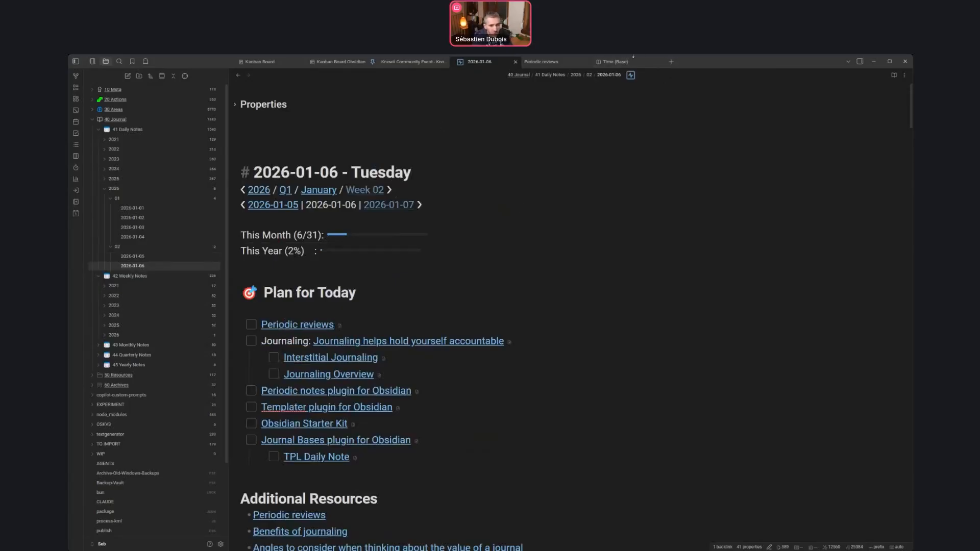
Create a new note in its own tab and name it 2026-01-07.
left_click(671, 62)
key("ctrl+n")
type("20")
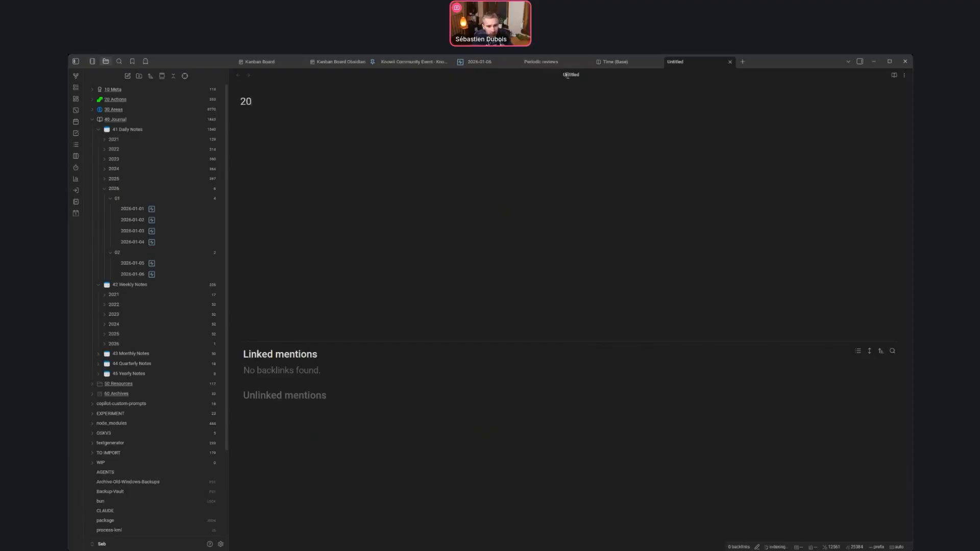
double_click(566, 75)
type("2026-01-07")
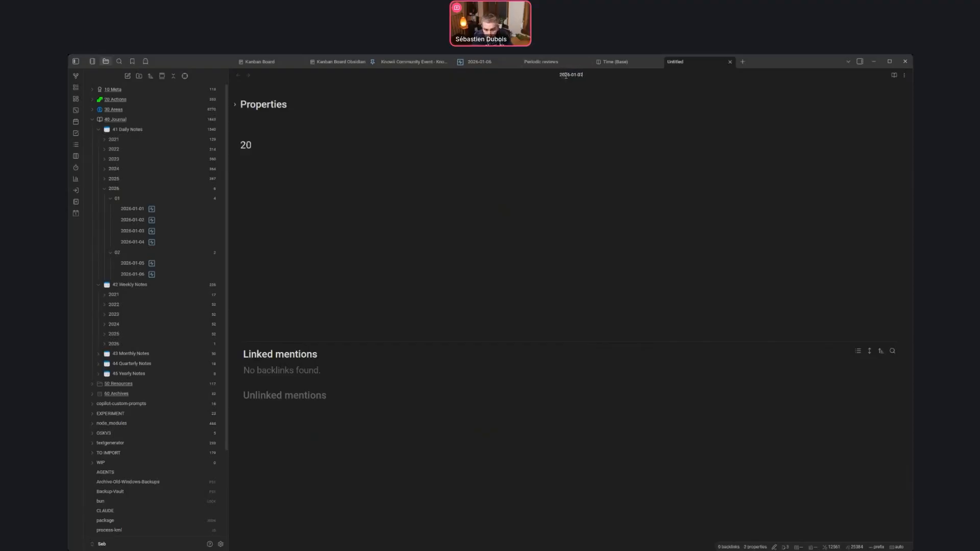
key("Return")
Replace the note's stray body text with a level-one heading "2026-01-07" and a line reading "...".
left_click(313, 153)
key("BackSpace")
key("BackSpace")
type("#")
type("2026-01-07")
key("Return")
type("...")
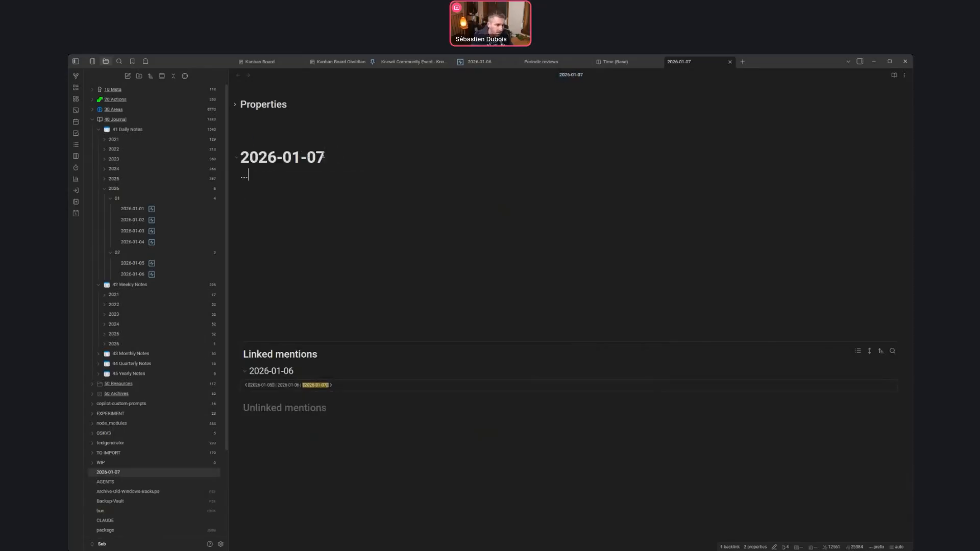
Add level-two headings "Tasks", "Notes" and "Achievem" between the 2026-01-07 title and the "..." line.
left_click(322, 155)
key("Return")
type("## ")
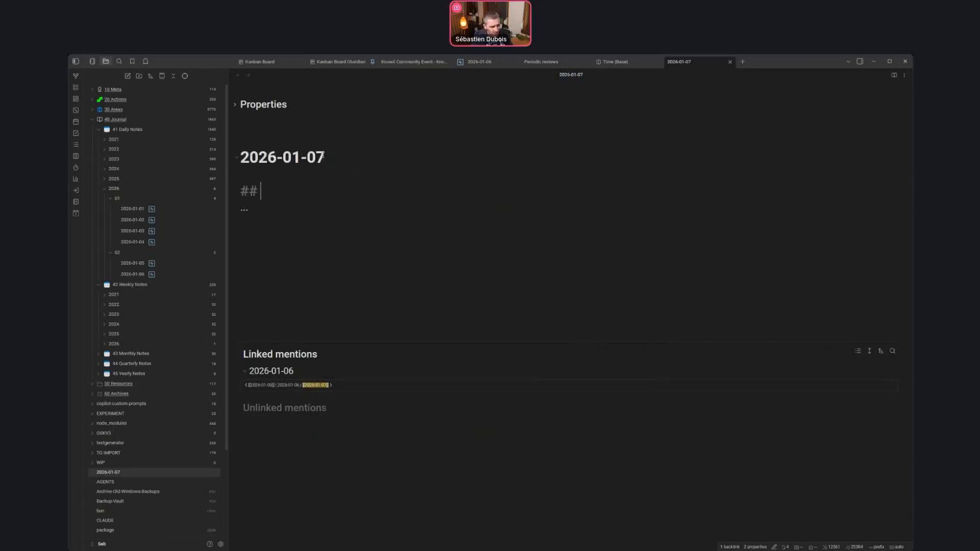
type("Tasks")
key("Return")
type("## Notes")
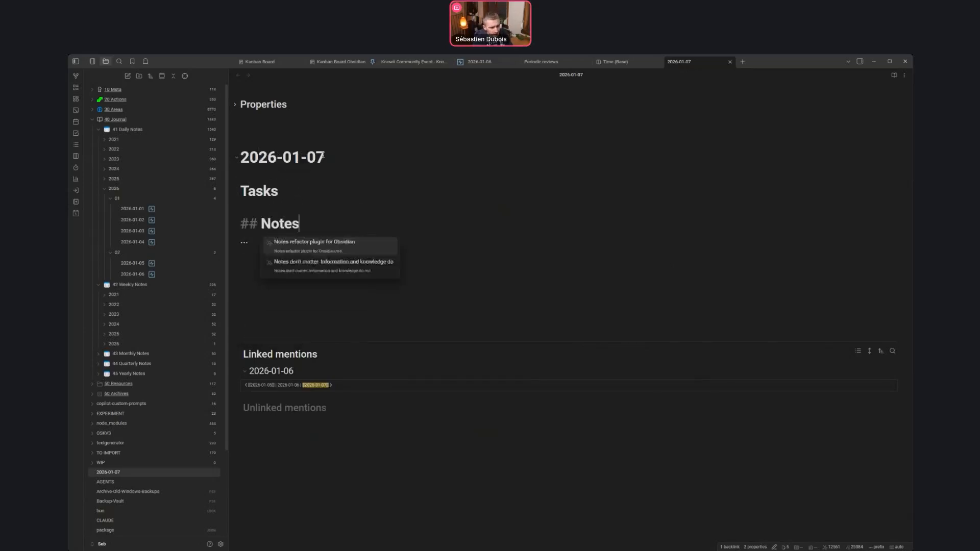
key("Return")
type("## Acvhi")
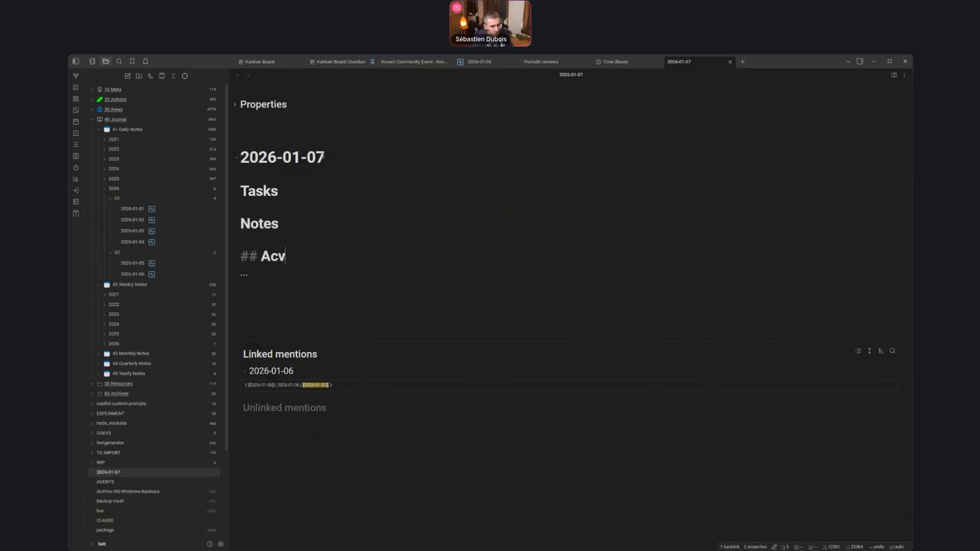
key("BackSpace")
key("BackSpace")
key("BackSpace")
type("hievem")
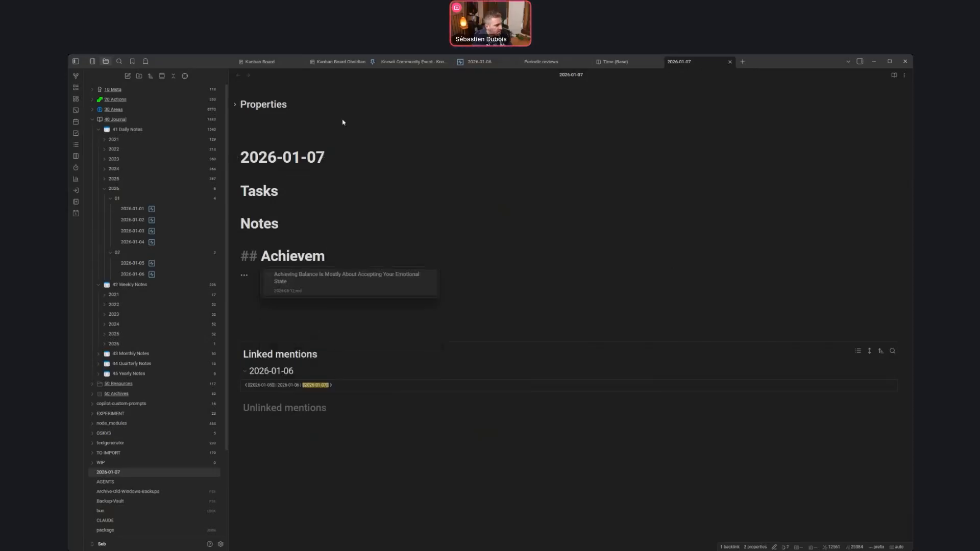
Show the 2026-01-07 note in source mode and delete its entire content, including the properties.
left_click(323, 156)
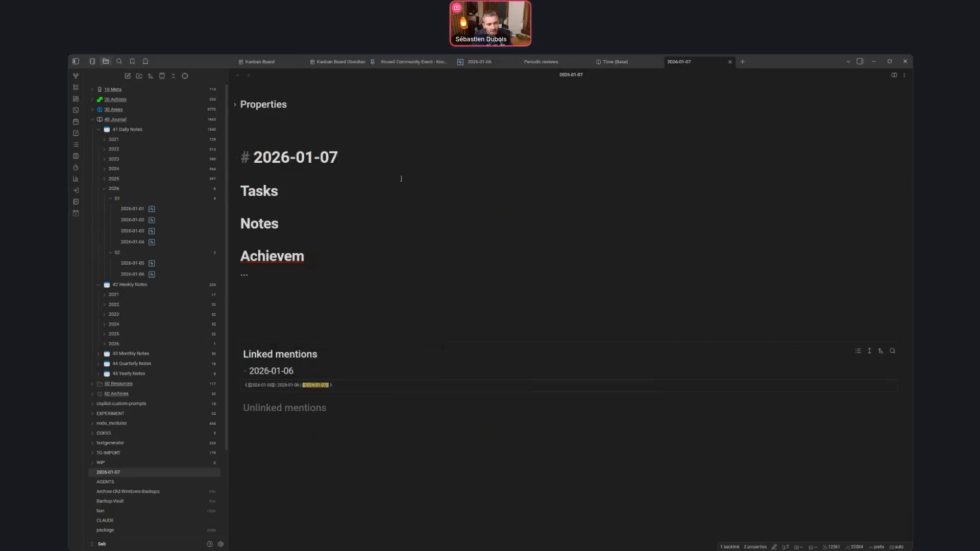
left_click(903, 75)
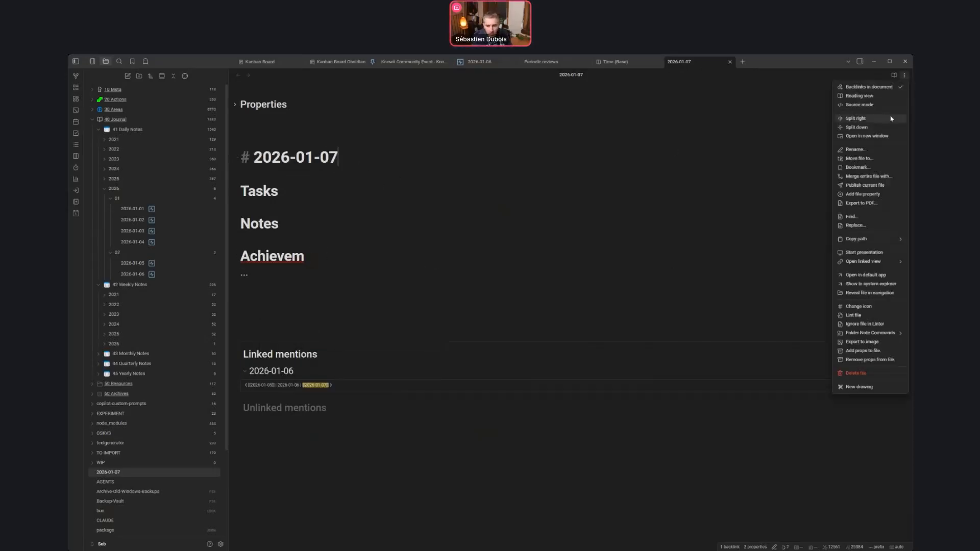
left_click(859, 105)
key("ctrl+a")
key("BackSpace")
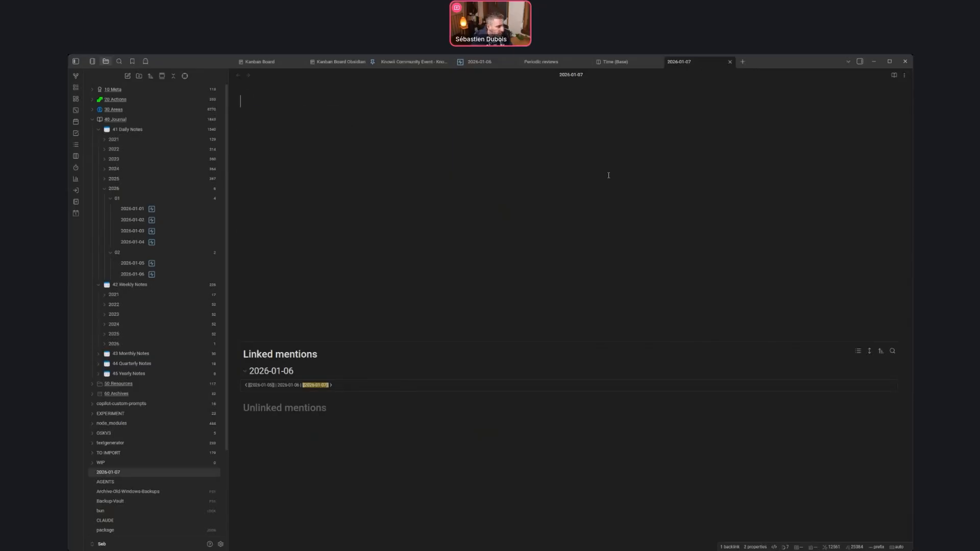
Insert the TPL Daily Note template into the empty 2026-01-07 note.
key("alt+e")
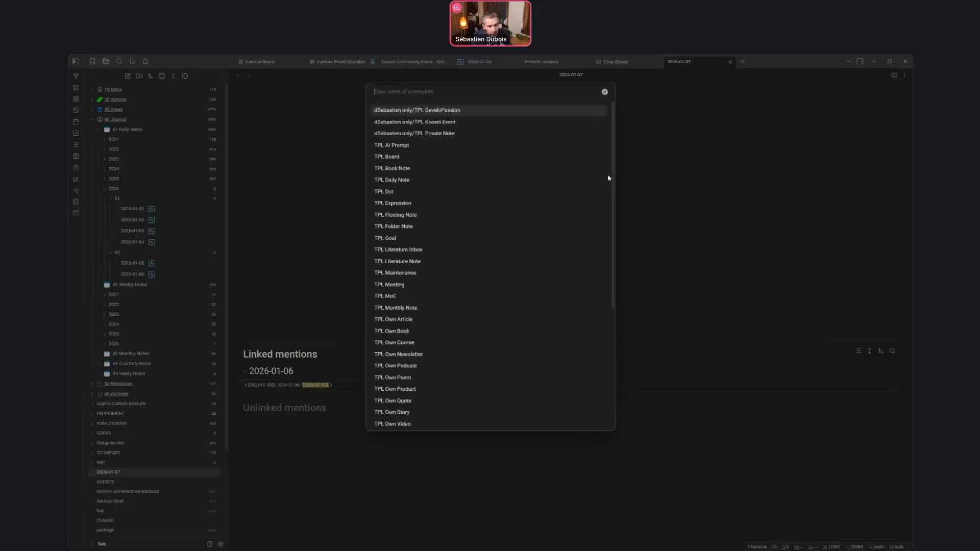
type("tpl")
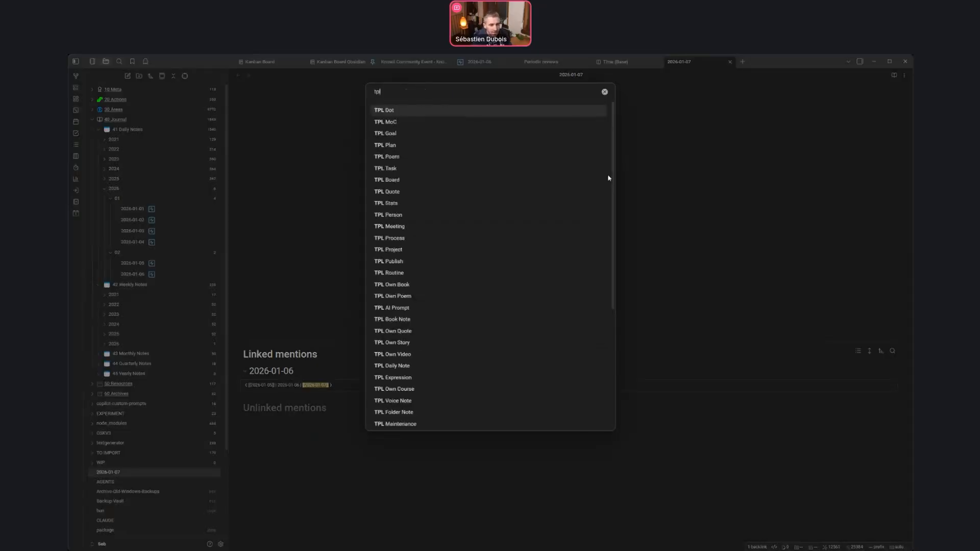
type(" dail")
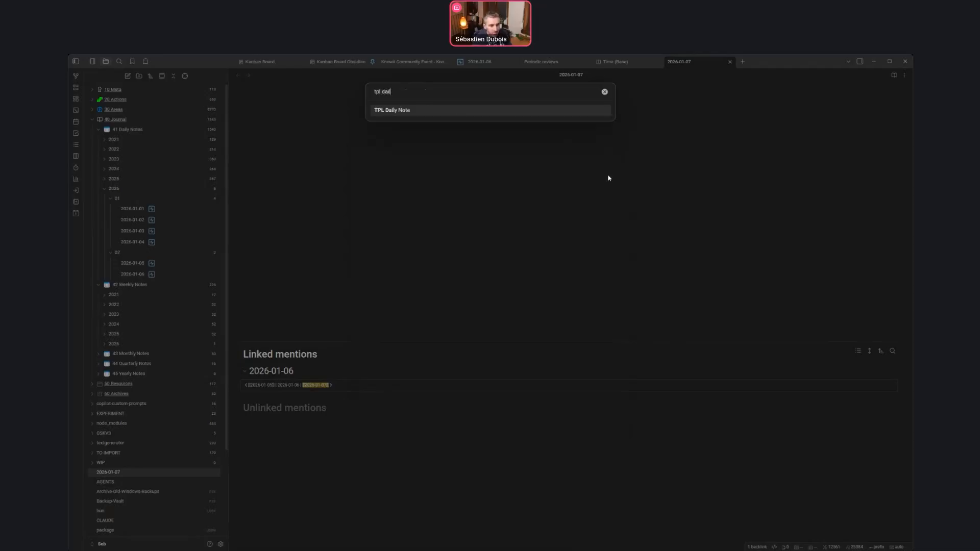
left_click(391, 111)
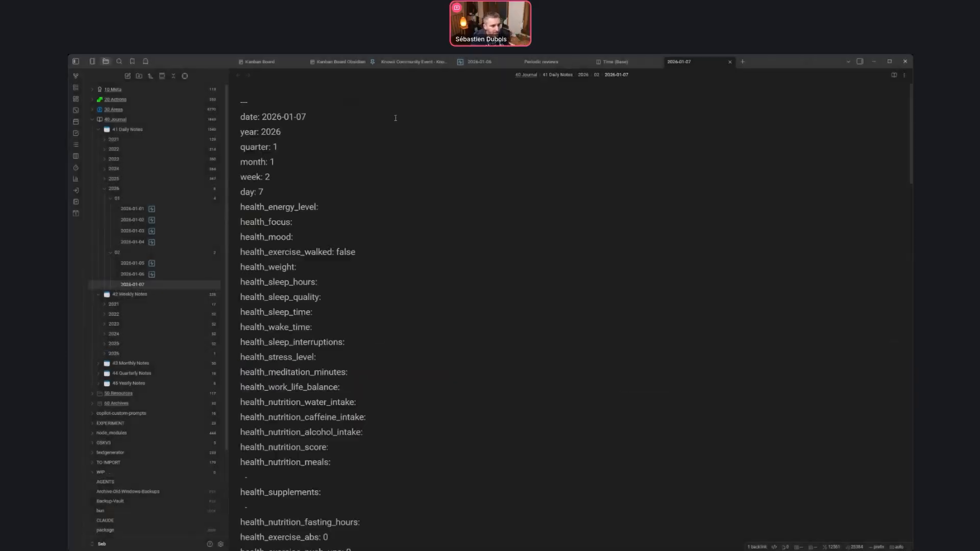
Turn off source mode for the 2026-01-07 note and look over the sections the template generated.
left_click(905, 76)
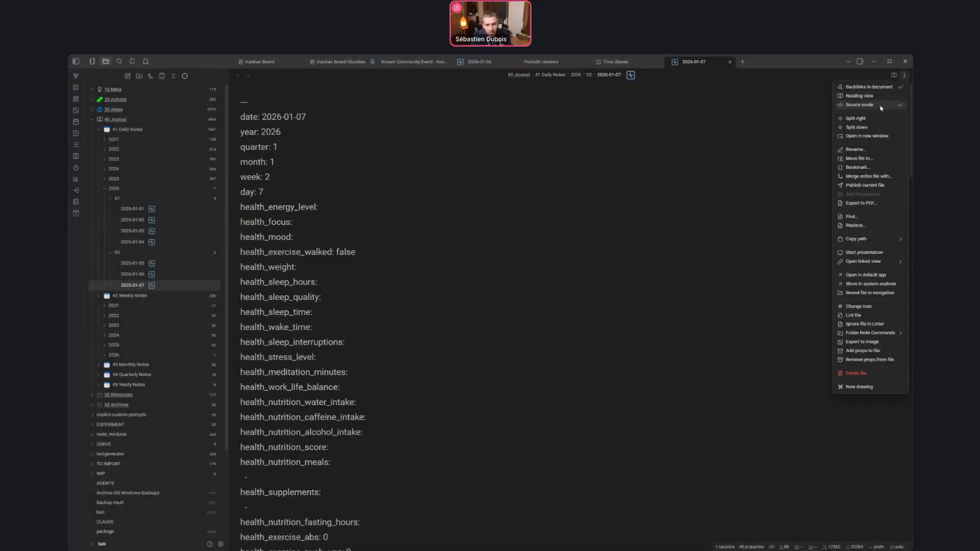
left_click(874, 109)
scroll(437, 223, "down", 4)
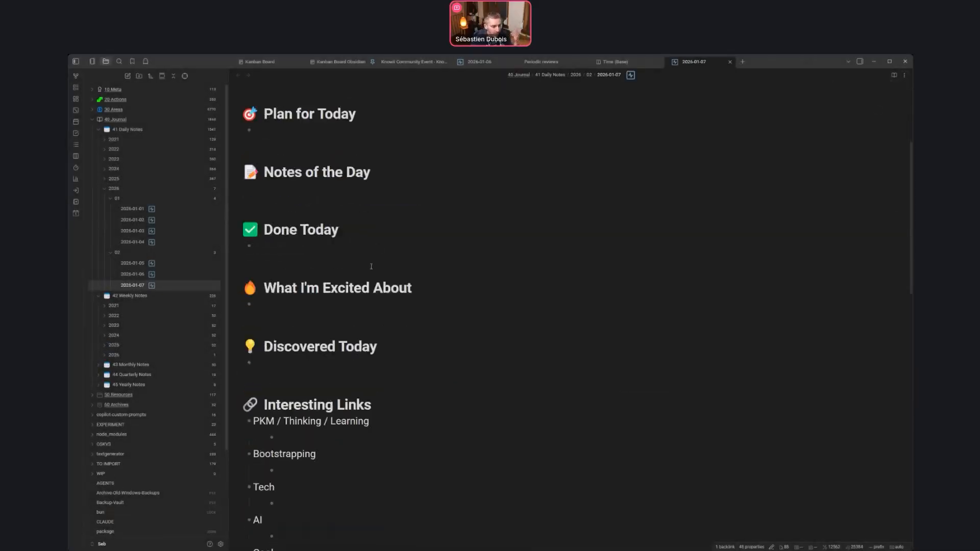
scroll(403, 230, "up", 4)
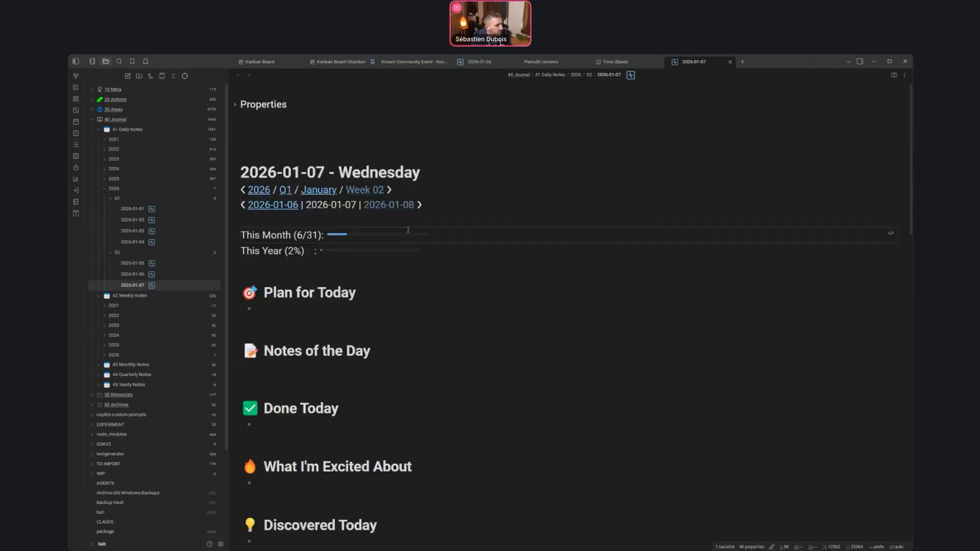
Create the 2026-01-08 daily note from the next-day link in a new tab and apply the TPL Daily Note template.
left_click(392, 204, "ctrl")
key("alt+e")
type("dail")
key("Return")
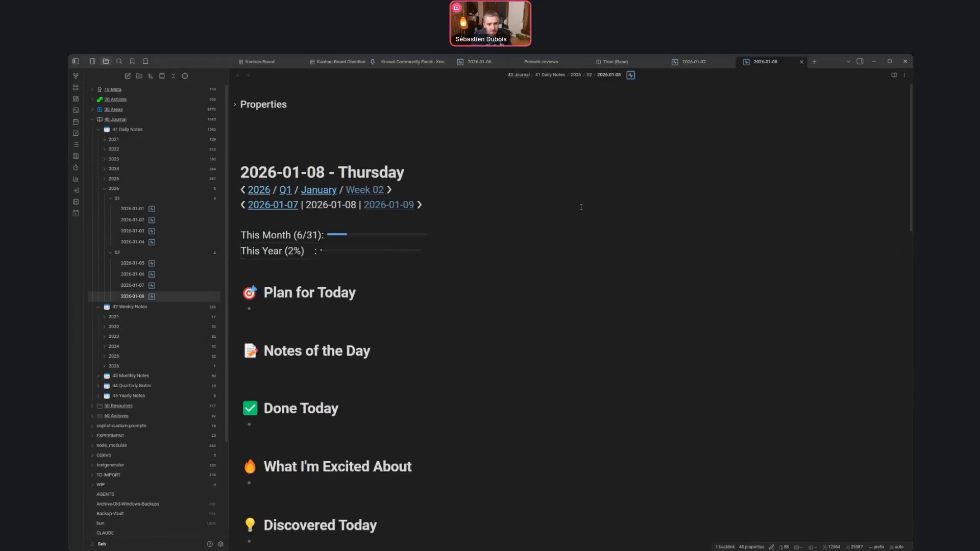
Find the TPL Daily Note template file in the vault and open it in a new tab.
key("ctrl+p")
type(">tpl")
key("Escape")
key("ctrl+o")
type("tpl dail")
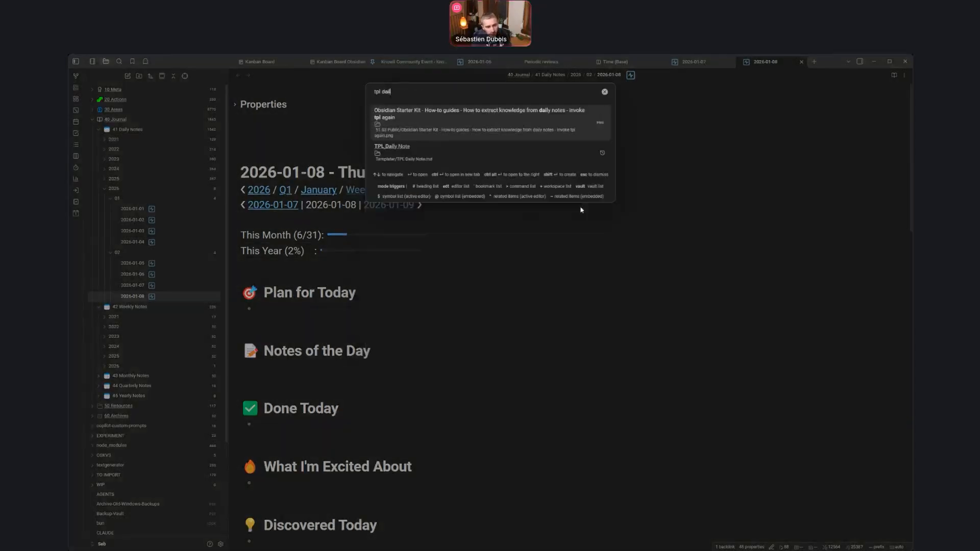
key("Down")
key("Return")
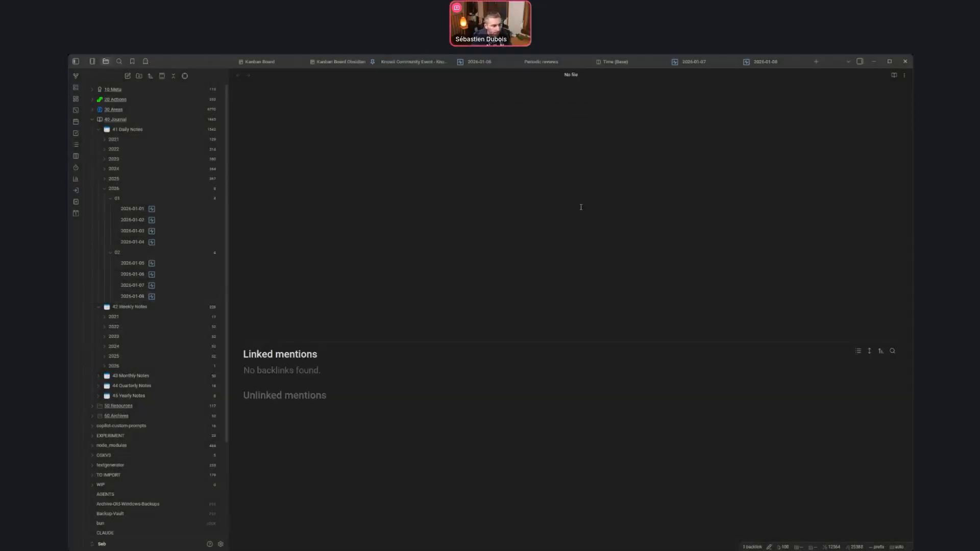
Examine the template's date, health and reflection properties and the script that files the note by year and week.
scroll(390, 113, "up", 1)
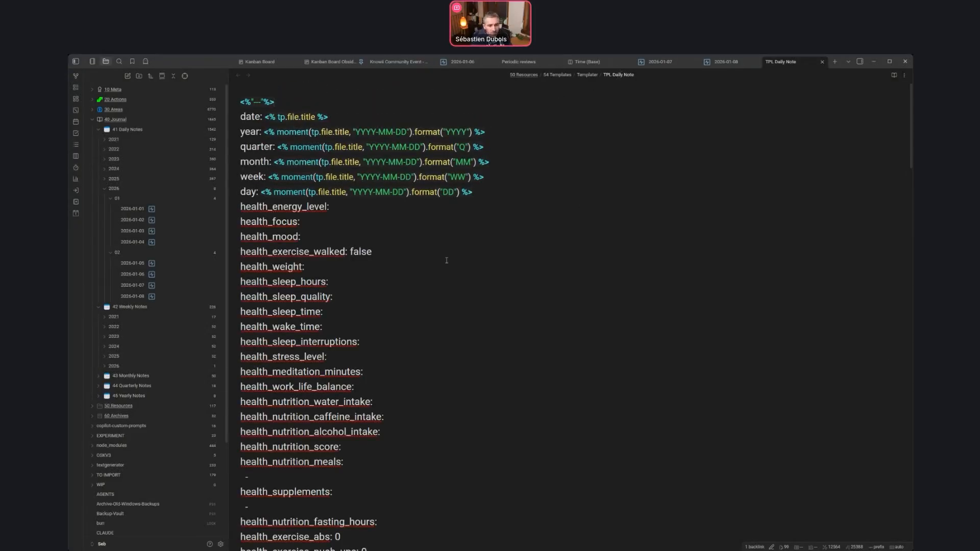
scroll(455, 246, "down", 5)
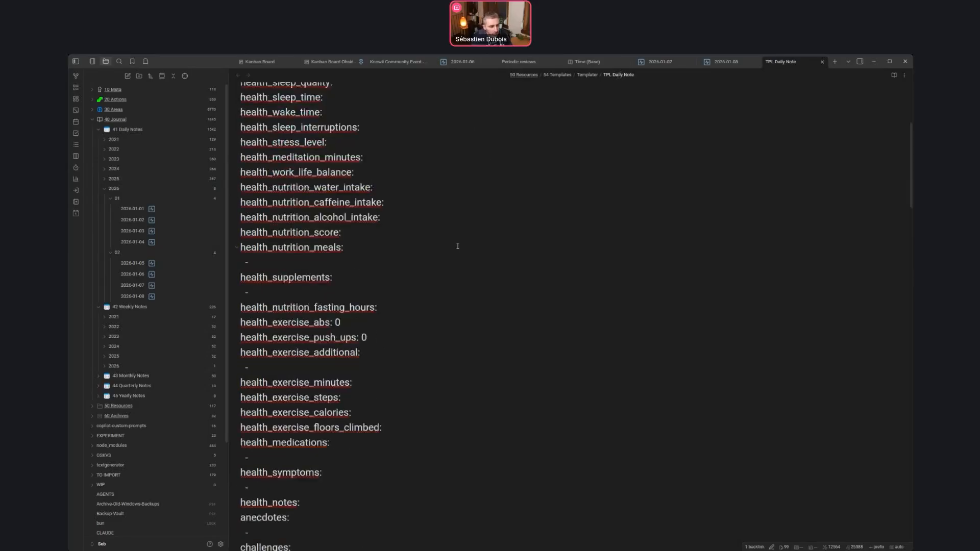
scroll(396, 219, "down", 20)
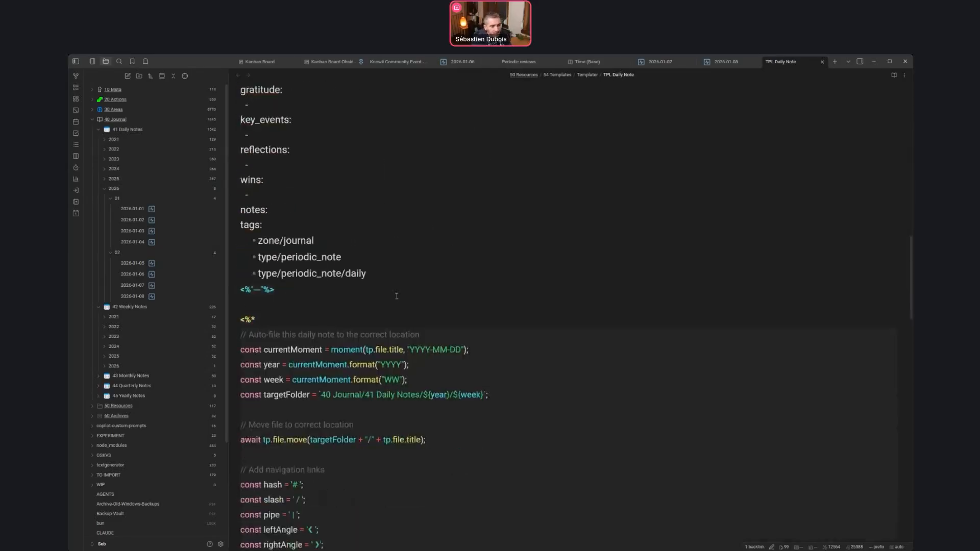
scroll(396, 292, "up", 9)
scroll(396, 291, "down", 15)
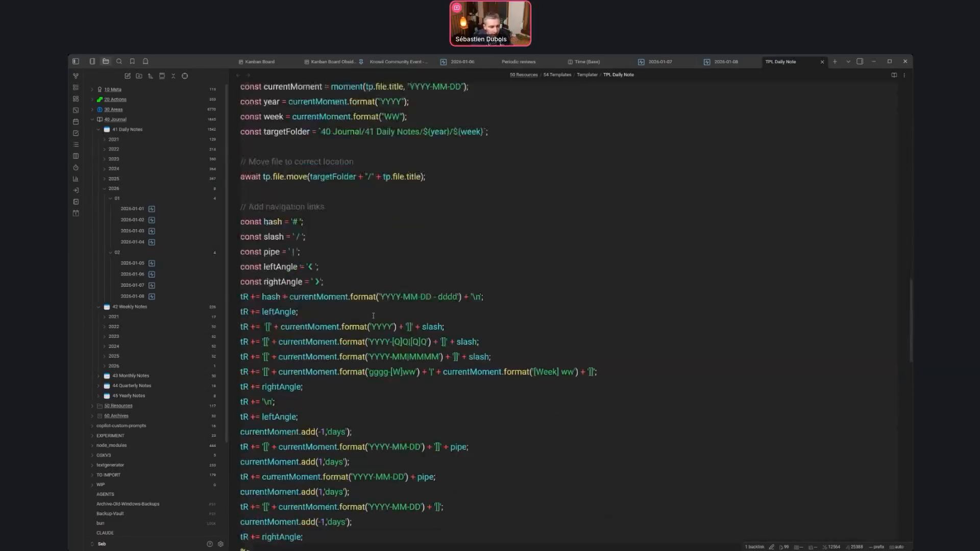
Examine the template's navigation-link code and the daily sections below it, from Plan for Today to Interesting Links.
left_click(281, 143)
key("Down")
key("Down")
key("Down")
key("Down")
key("Down")
key("Down")
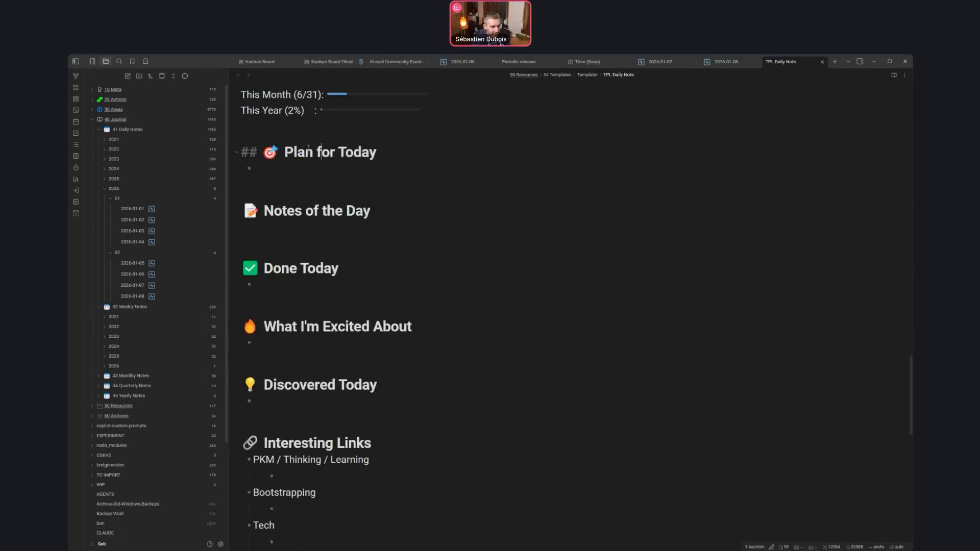
scroll(313, 193, "up", 20)
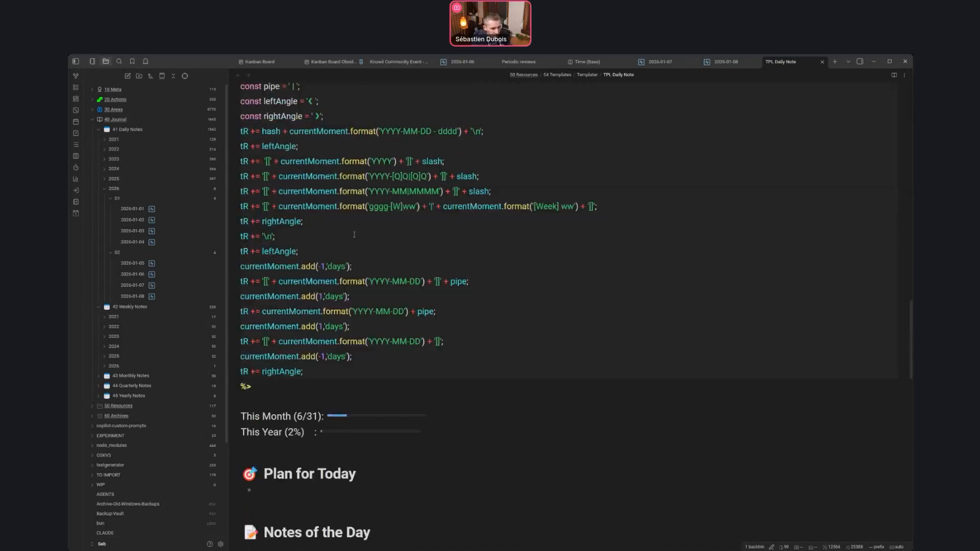
Examine the opening delimiter line and the date and health properties at the start of the TPL Daily Note template.
left_click_drag(274, 102, 240, 101)
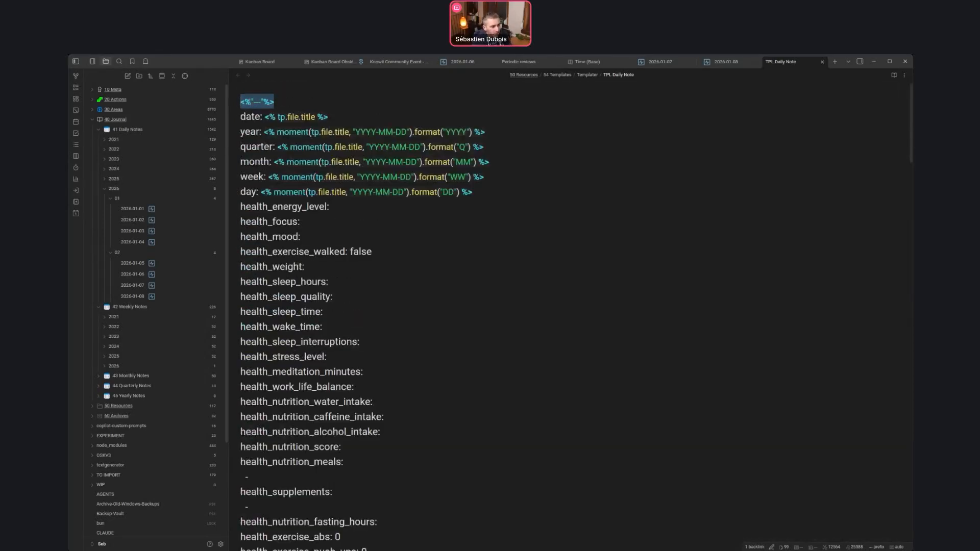
left_click(274, 102)
left_click_drag(275, 102, 240, 101)
left_click(275, 102)
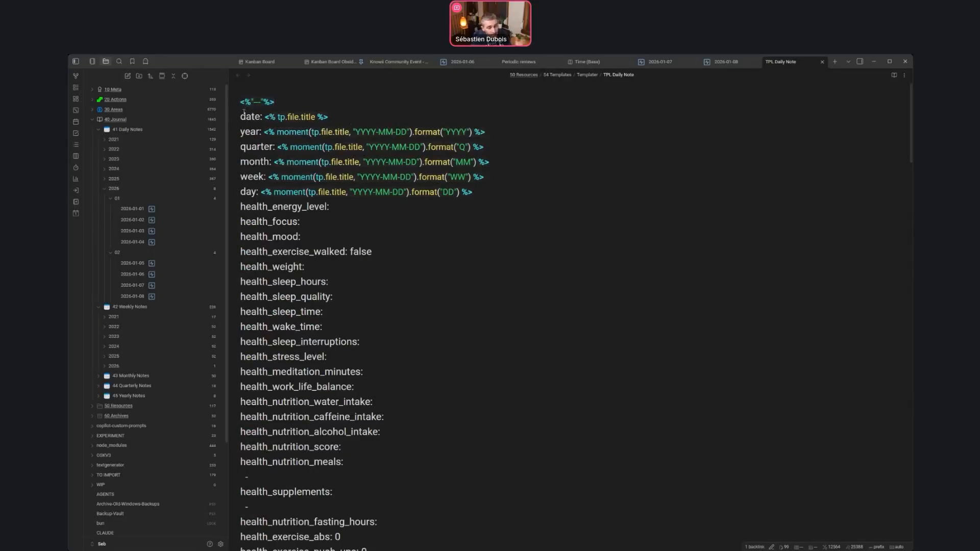
mouse_move(241, 115)
left_mouse_down()
mouse_move(334, 297)
mouse_move(368, 321)
left_mouse_up()
left_click(378, 259)
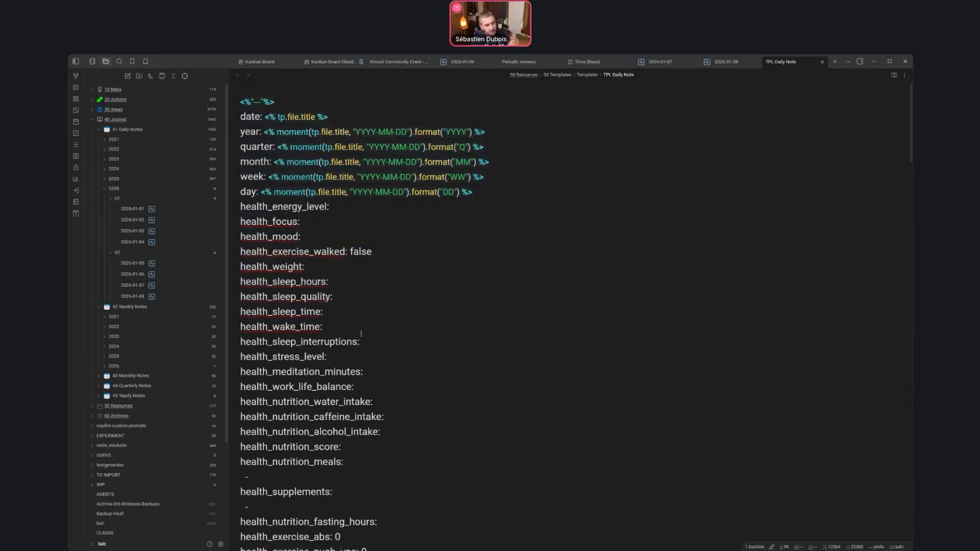
Open the settings of the Templater community plugin.
left_click(221, 544)
scroll(355, 281, "down", 1)
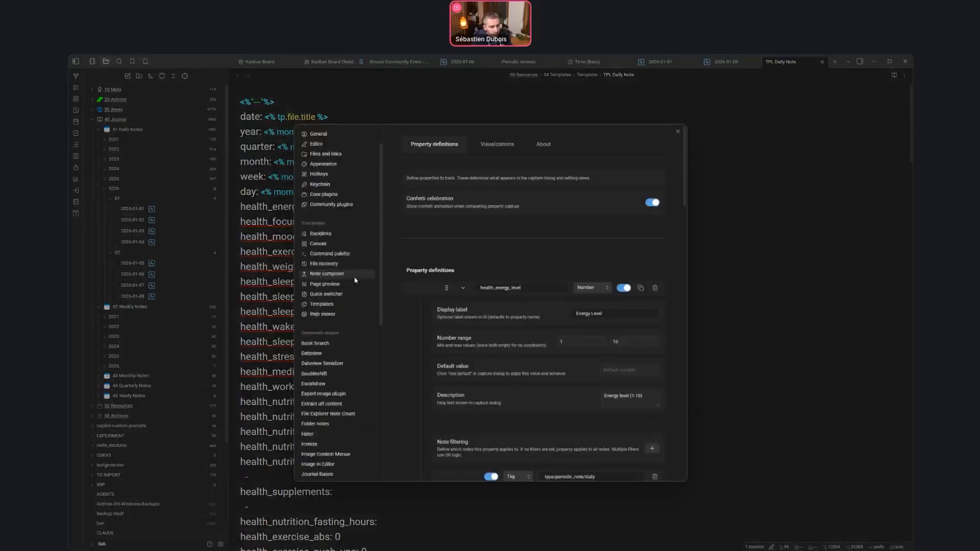
scroll(337, 347, "down", 5)
scroll(323, 415, "down", 2)
left_click(331, 423)
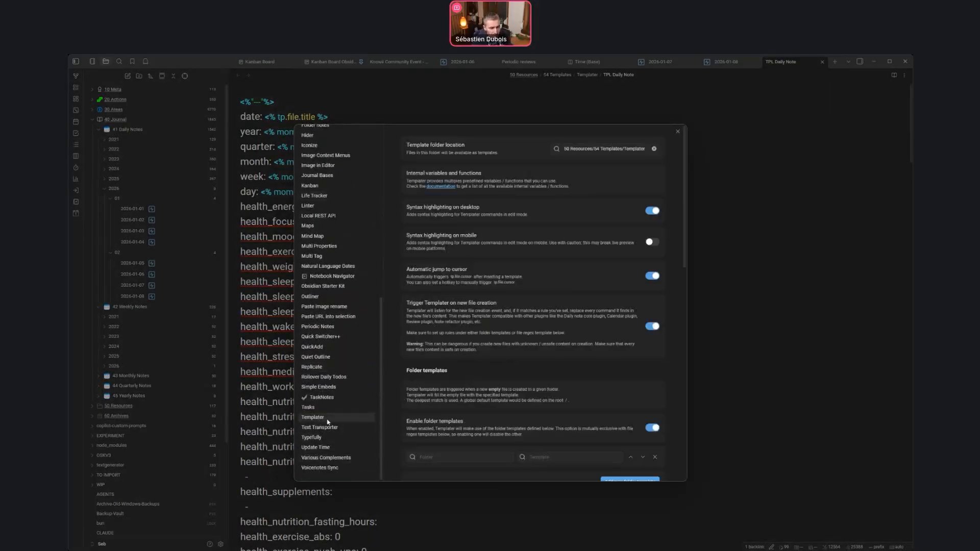
Search the community plugin catalogue for "templater" and leave the catalogue.
scroll(313, 235, "up", 6)
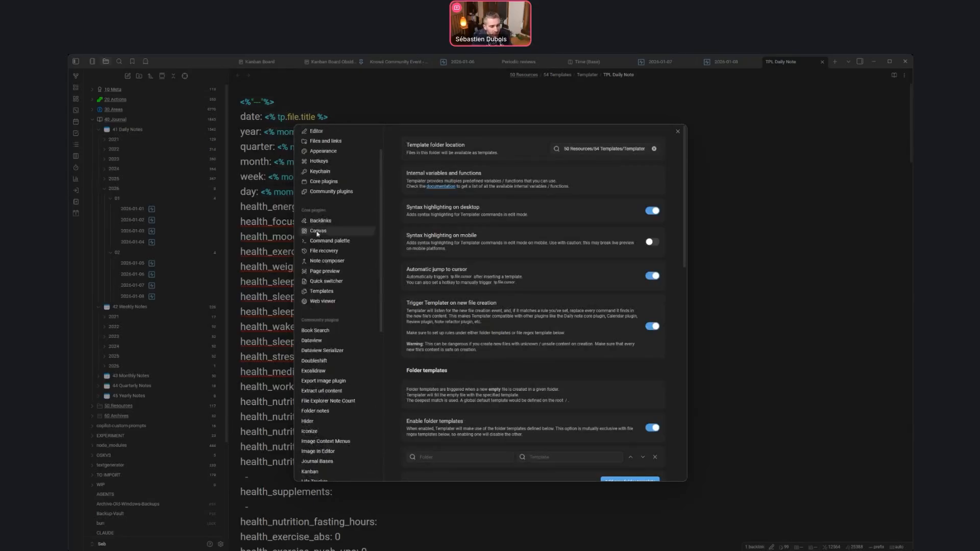
left_click(310, 194)
left_click(645, 176)
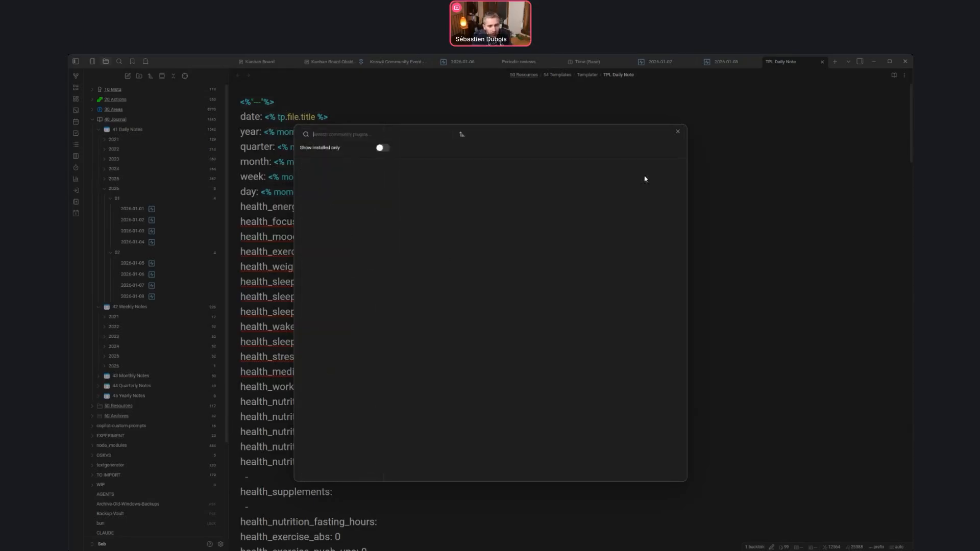
type("templater")
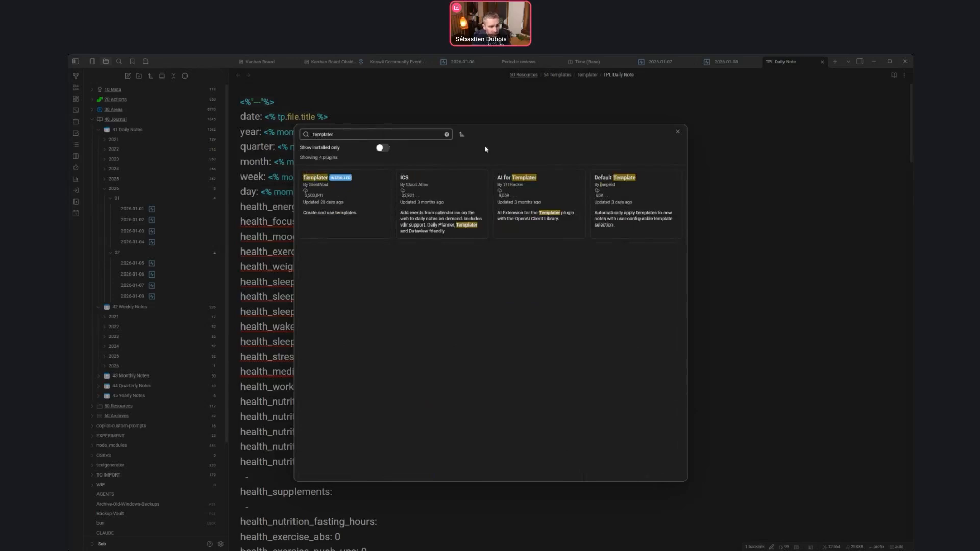
key("Escape")
Filter the installed plugins by "templa", open Templater's options and inspect its template folder location.
scroll(546, 347, "down", 13)
scroll(525, 317, "up", 11)
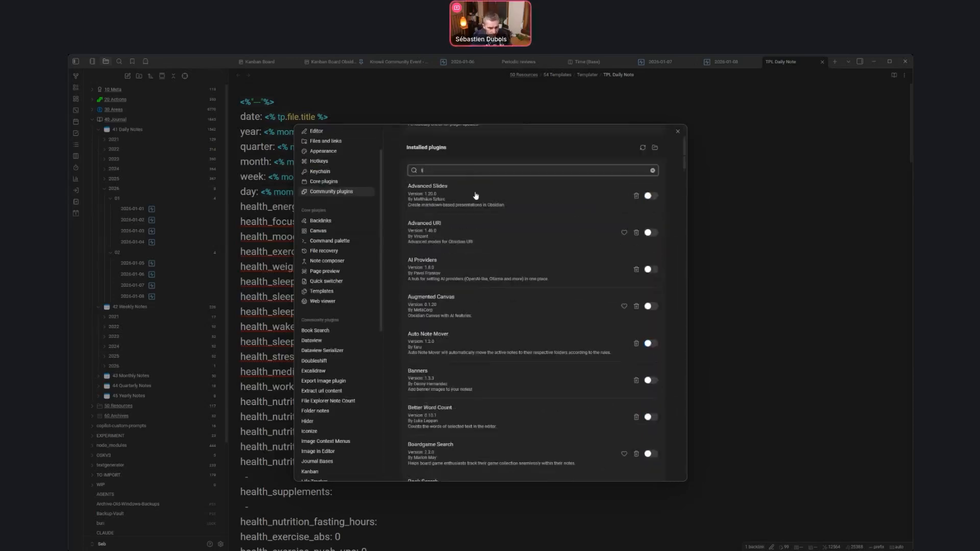
type("templa")
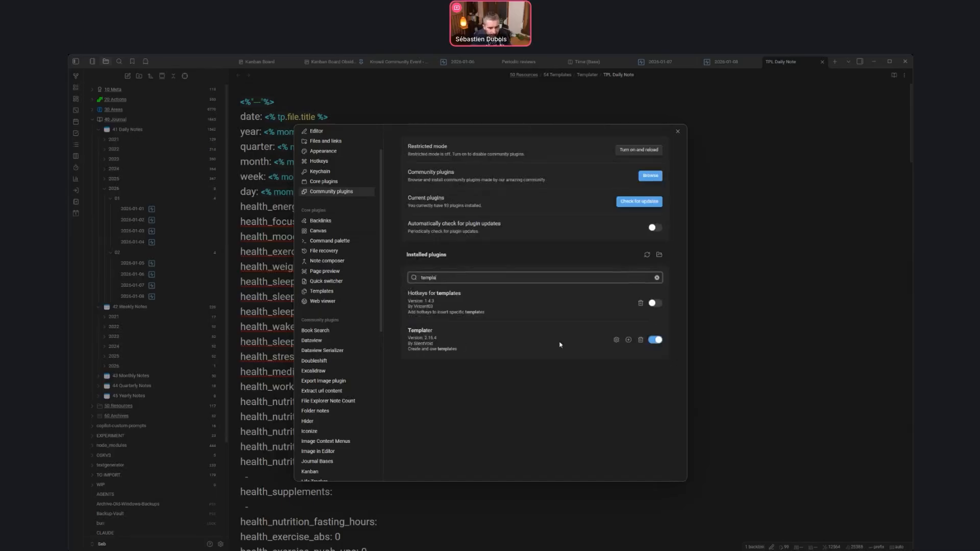
left_click(616, 339)
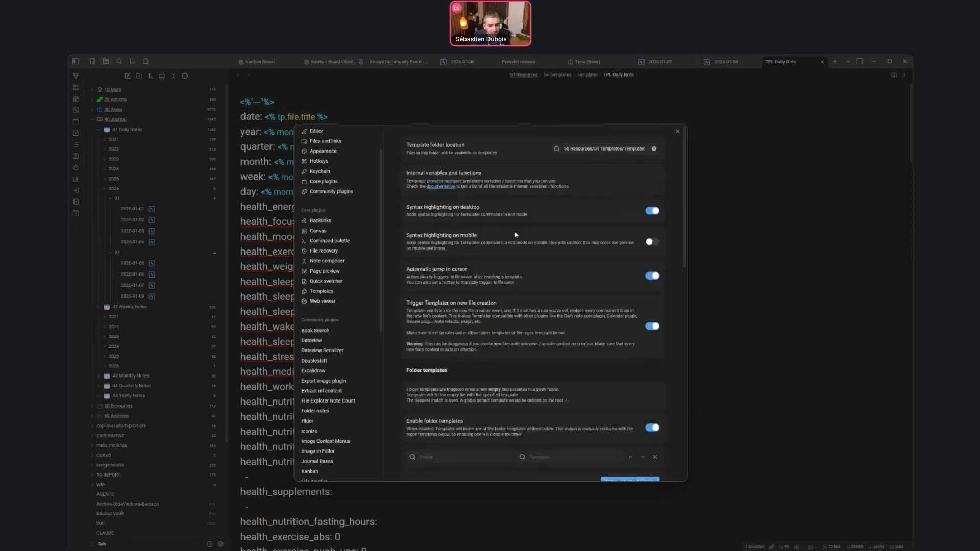
triple_click(607, 148)
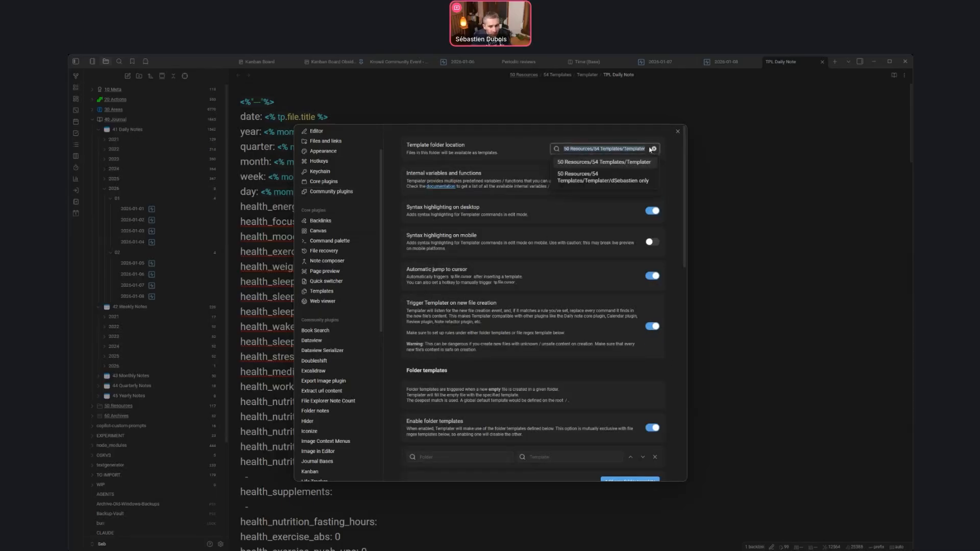
Close the settings and the TPL Daily Note tab to return to the 2026-01-08 note.
left_click(677, 131)
key("ctrl+w")
left_click(736, 167)
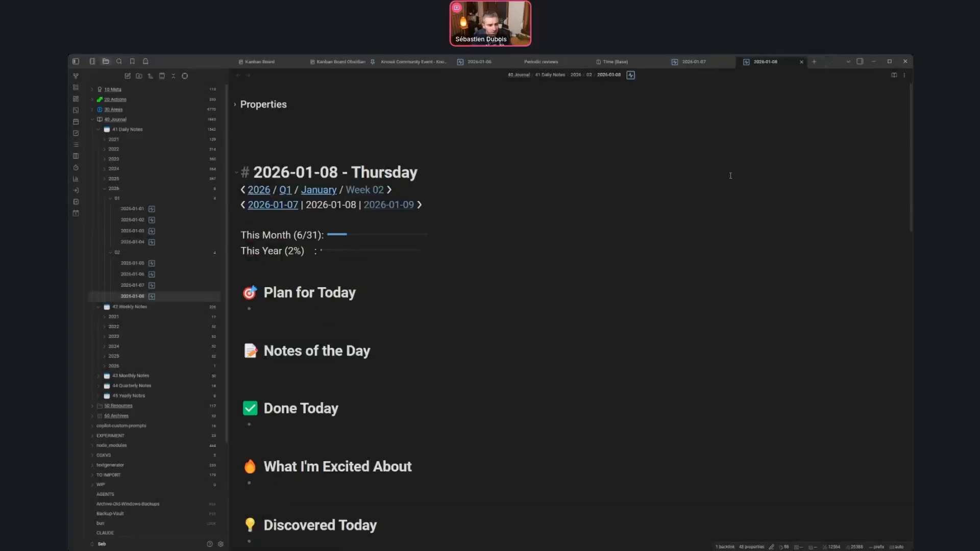
Search the insertable Templater templates for "tpl dail" and dismiss the list without inserting one.
key("alt+e")
type("tpl")
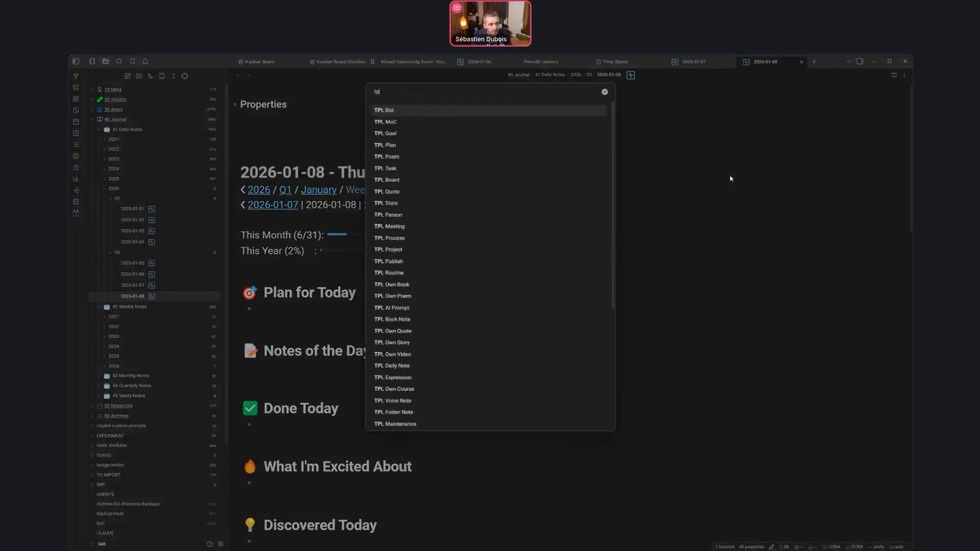
type(" dail")
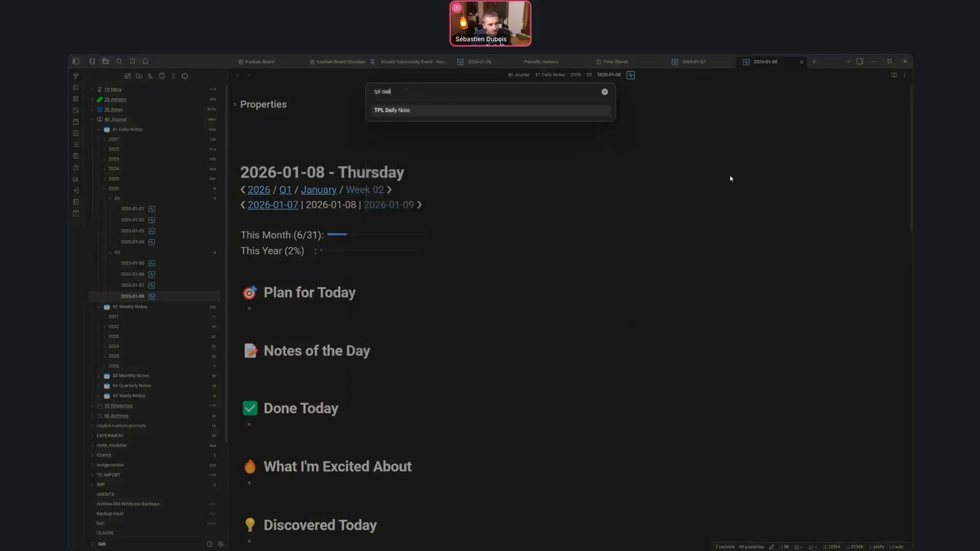
key("ctrl+a")
key("BackSpace")
key("Escape")
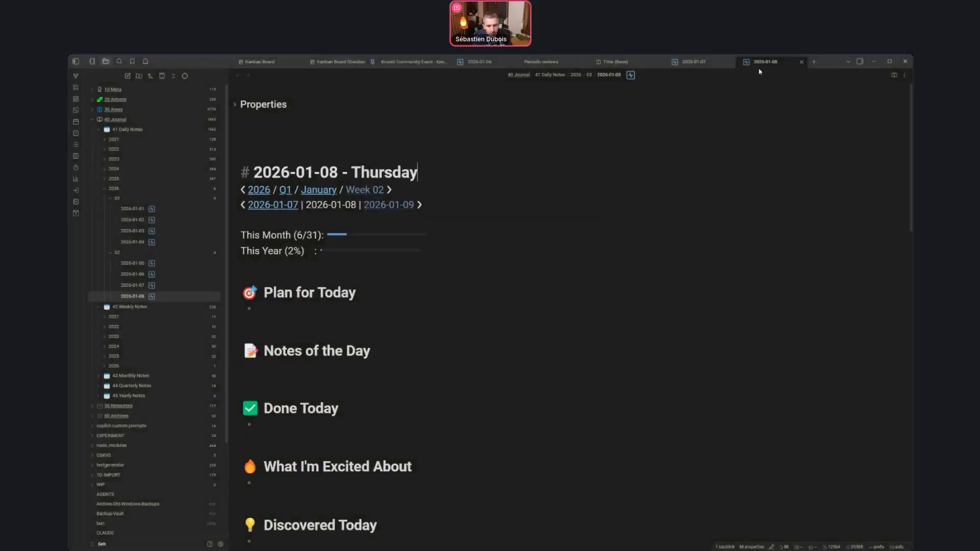
Find the TPL Daily Note file with "tpl daily" and open it in a new tab.
key("ctrl+o")
type("tpl")
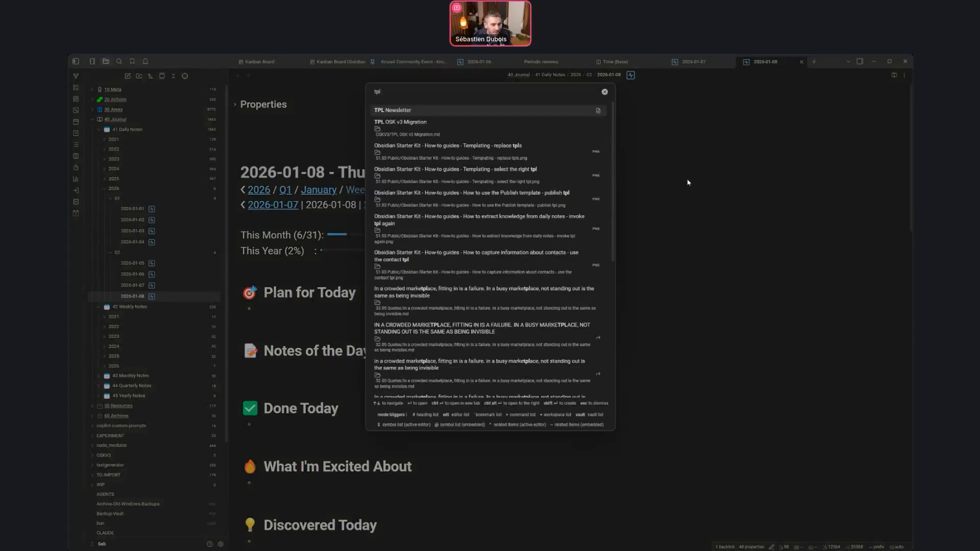
type(" daily")
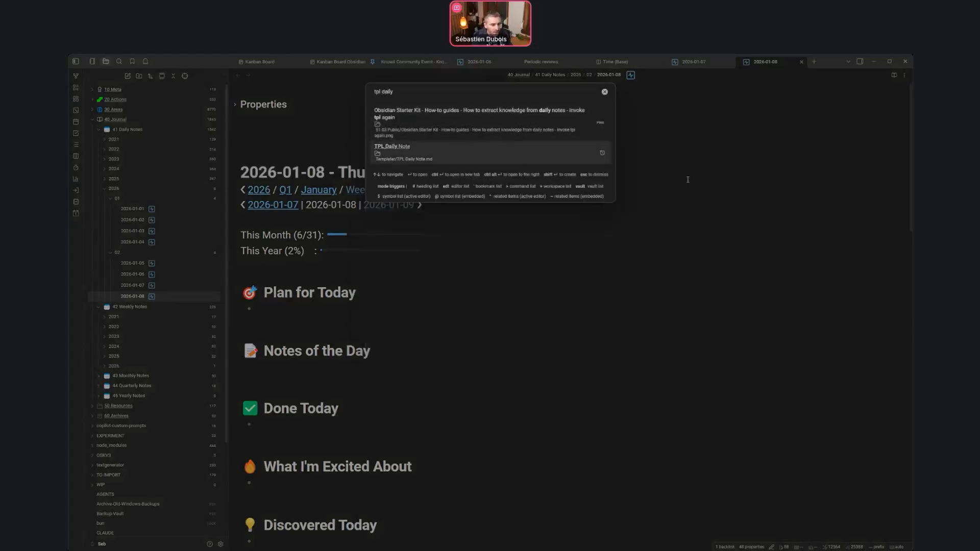
key("ctrl+Return")
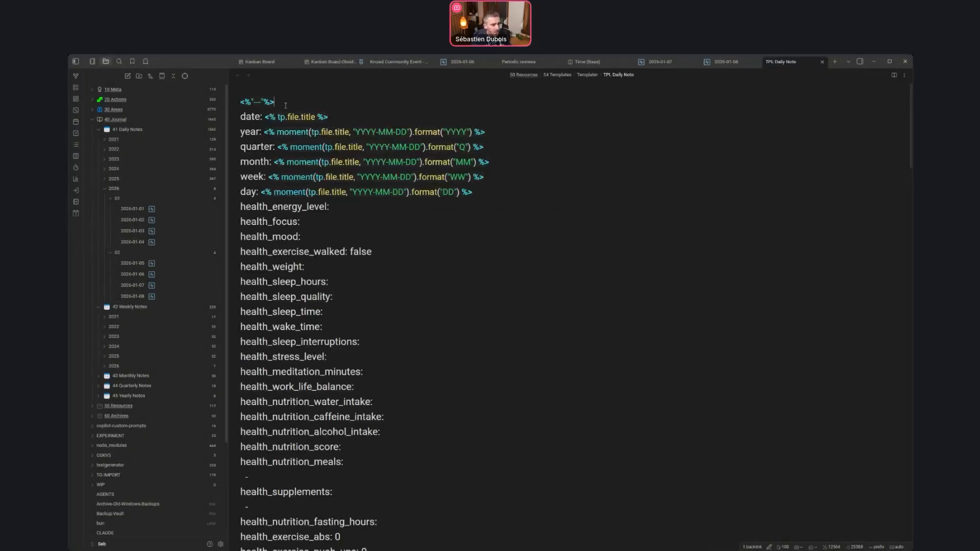
Examine the template's date property and its tp.file.title expression.
left_click_drag(264, 116, 328, 116)
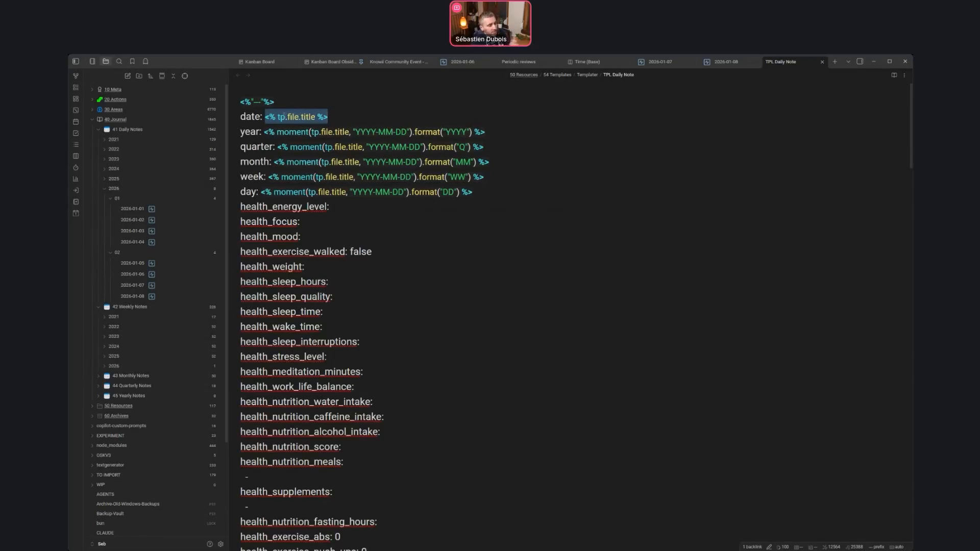
left_click(613, 89)
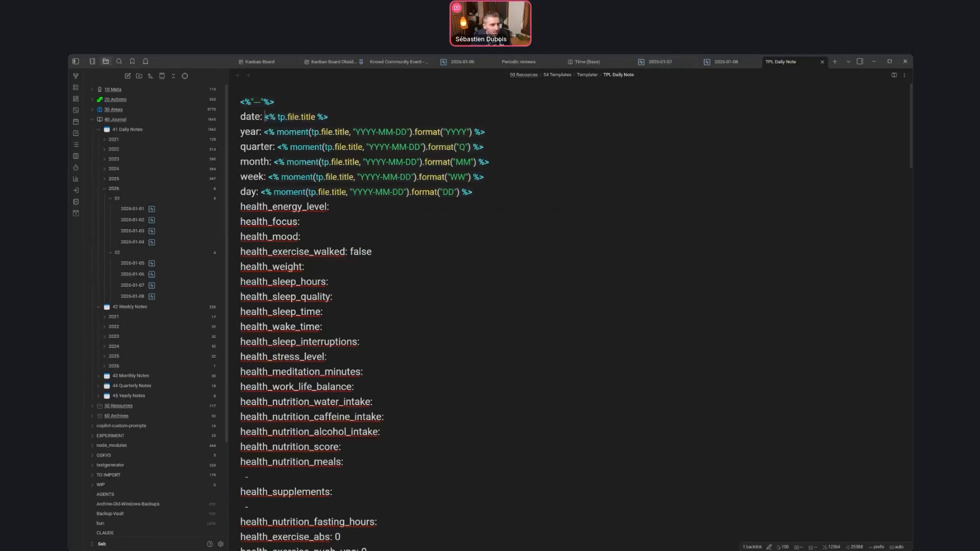
left_click_drag(265, 117, 329, 117)
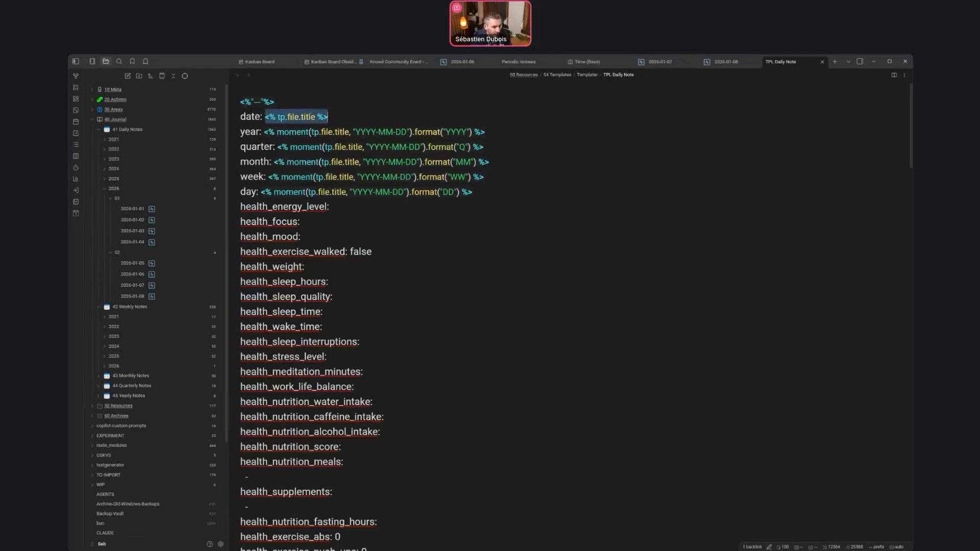
double_click(252, 117)
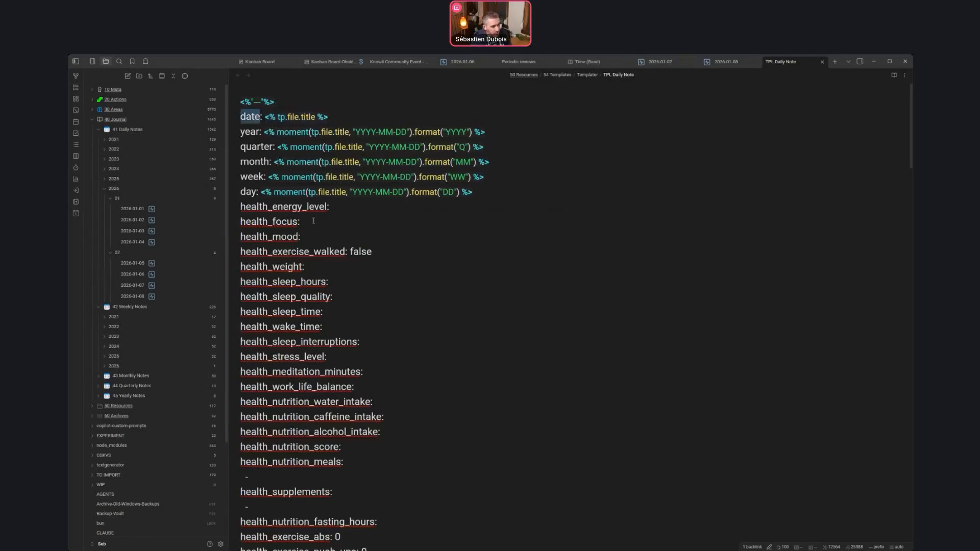
Examine the auto-filing script that builds the target folder from the note's year and week.
scroll(298, 202, "down", 15)
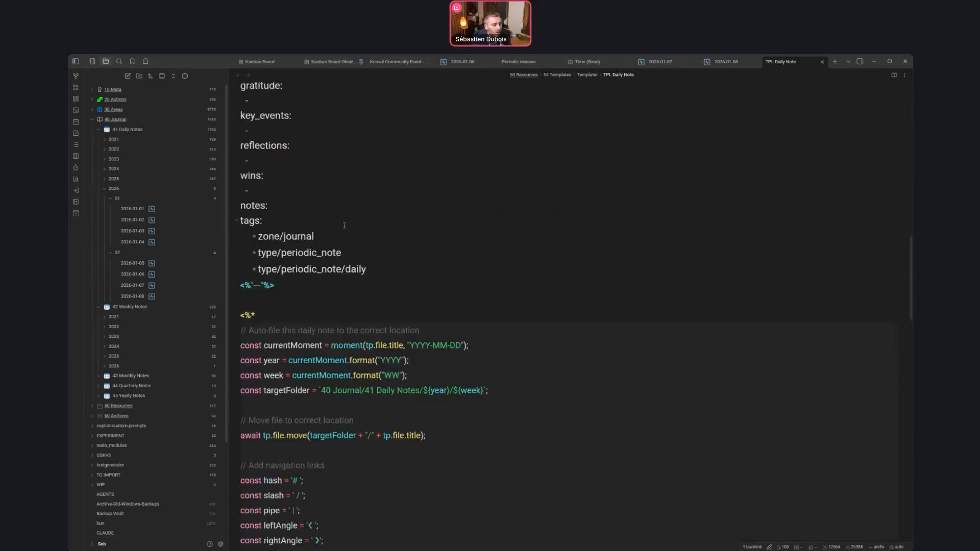
scroll(348, 223, "down", 3)
key("Home")
key("shift+Down")
key("shift+Down")
key("shift+Down")
key("shift+Down")
key("shift+Down")
key("shift+Down")
key("shift+Down")
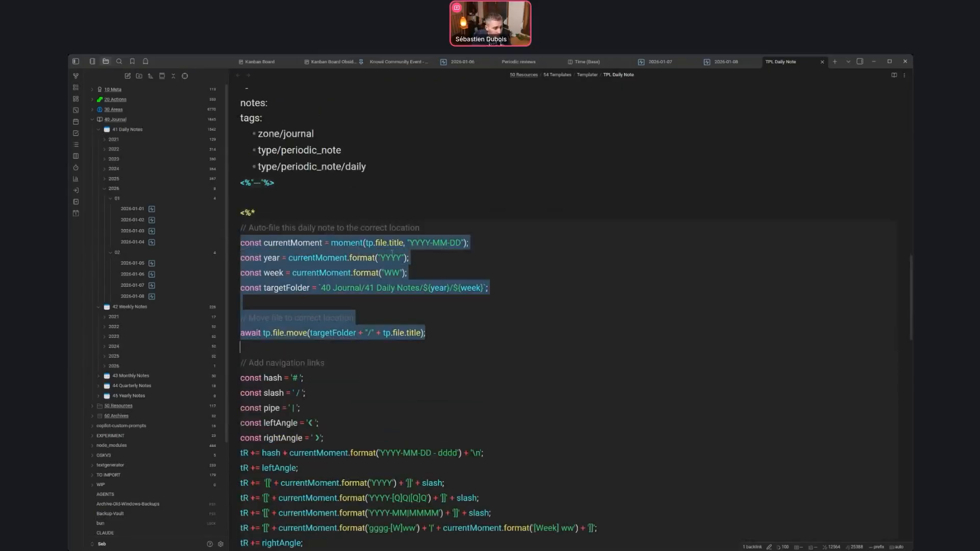
key("shift+Down")
key("shift+Down")
left_click(403, 303)
scroll(403, 303, "down", 3)
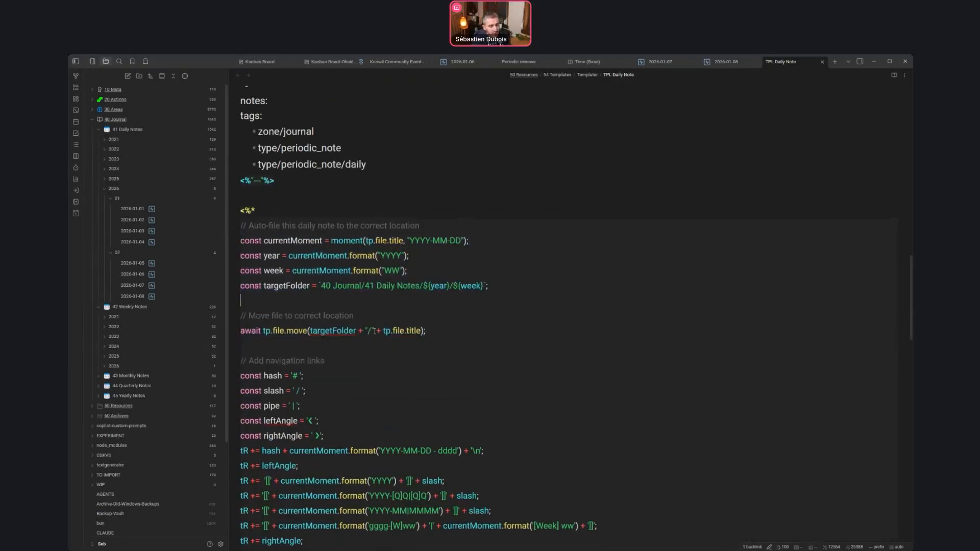
Examine the tp.file.move line that files the note in the target folder.
left_click(433, 229, "shift")
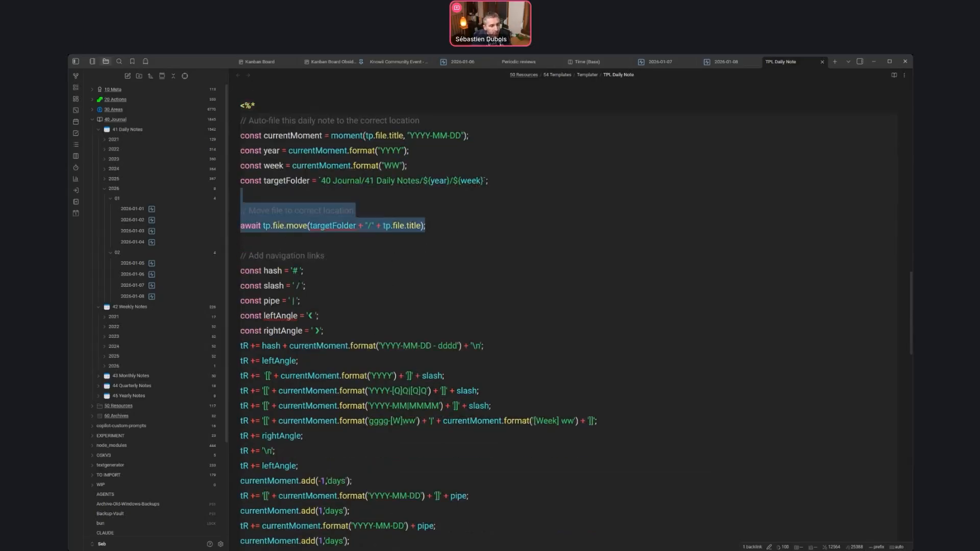
left_click(279, 225)
left_click(432, 226, "shift")
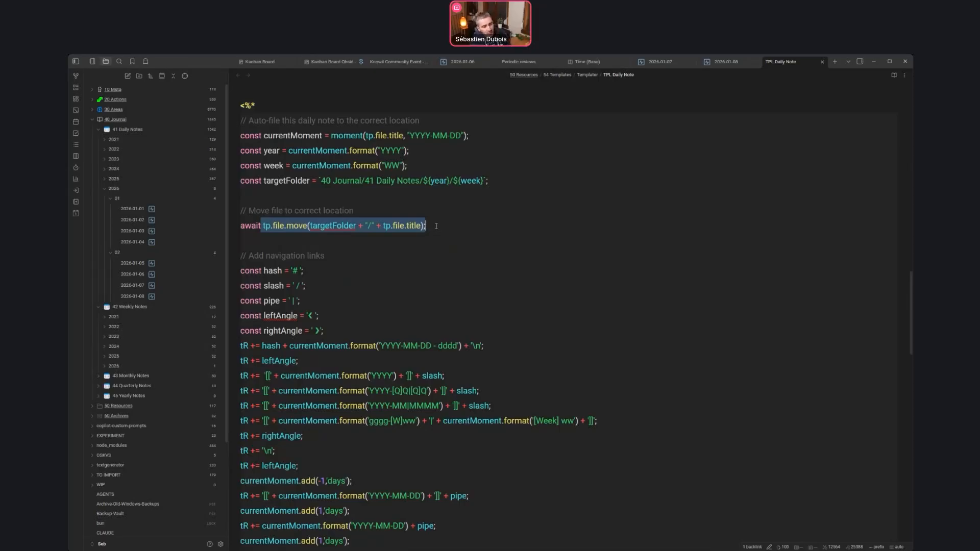
left_click(458, 223)
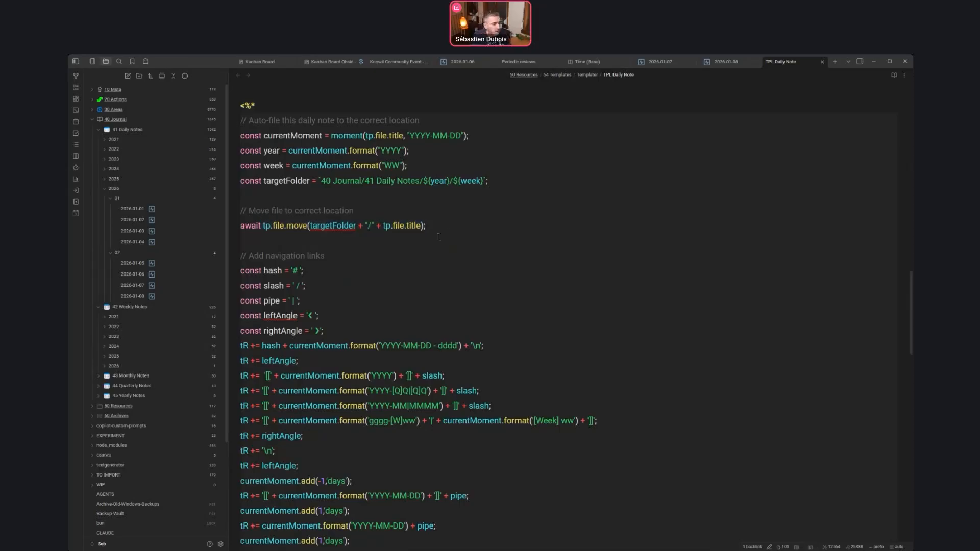
scroll(437, 236, "up", 1)
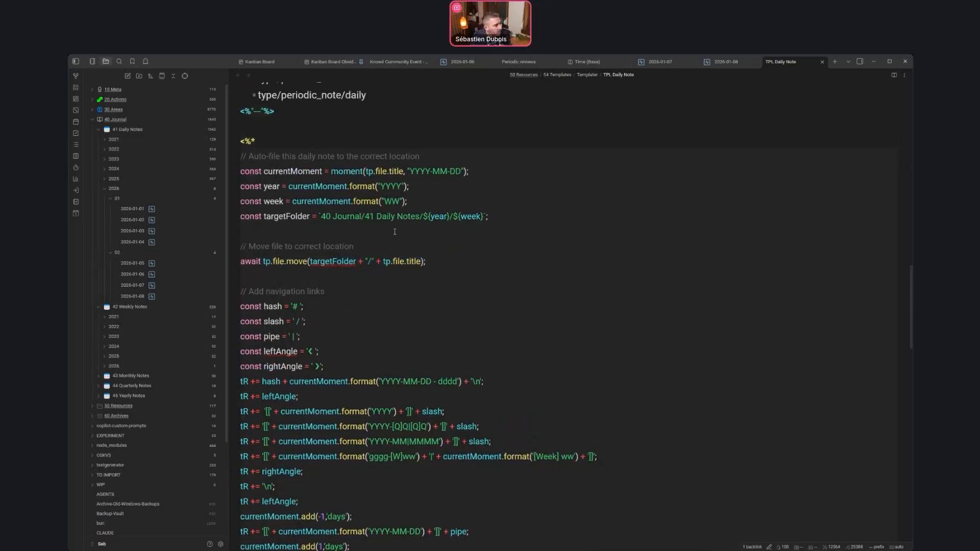
Create an empty note named 2027-05-10 in the vault root and reveal it in the file explorer.
left_click(834, 61)
left_click(127, 76)
type("2027-05-10")
key("Return")
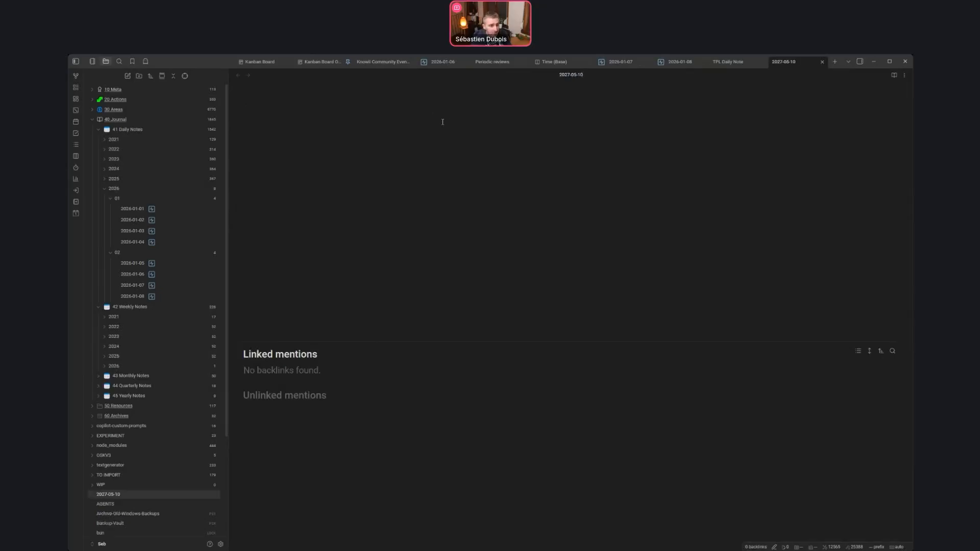
left_click(185, 75)
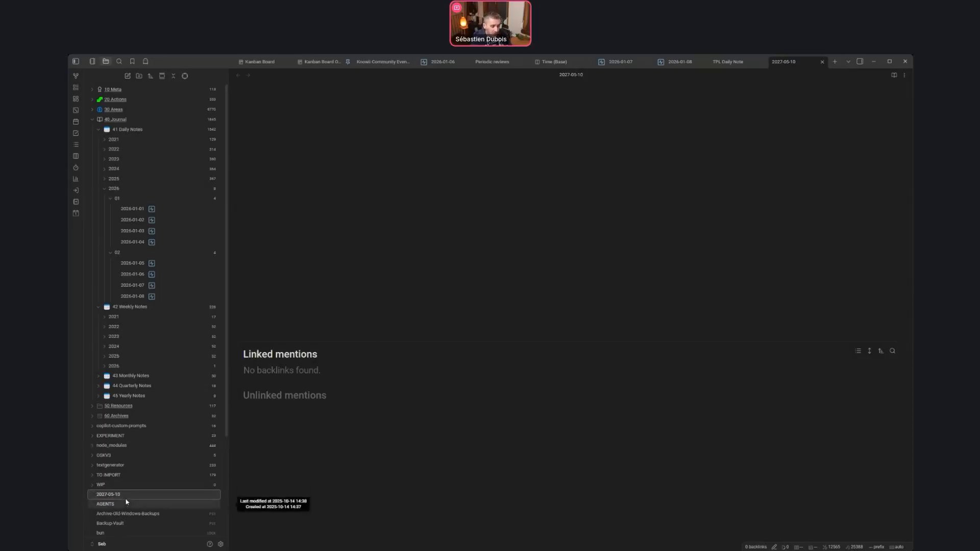
Apply the TPL Daily Note template to the 2027-05-10 note and reveal its new location in the file explorer.
left_click(381, 139)
key("alt+e")
type("d")
key("BackSpace")
type("tpl dai")
key("Return")
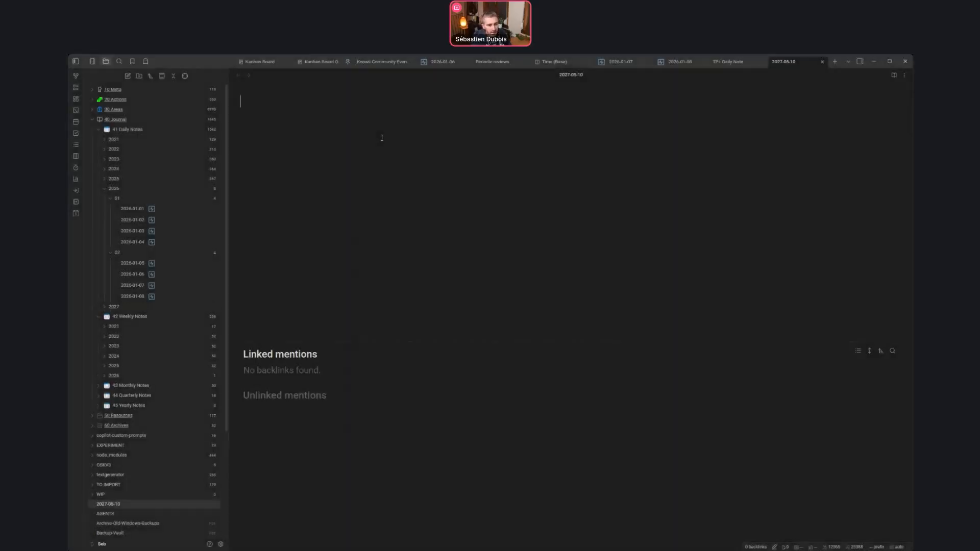
left_click(185, 76)
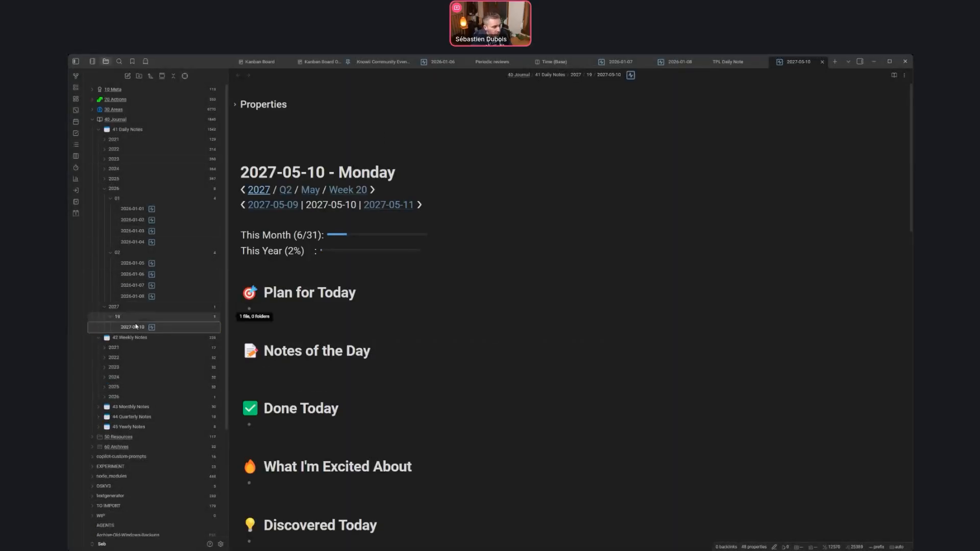
Delete the 2027 folder under 41 Daily Notes and close the TPL Daily Note, 2026-01-08 and 2026-01-07 notes.
right_click(116, 308)
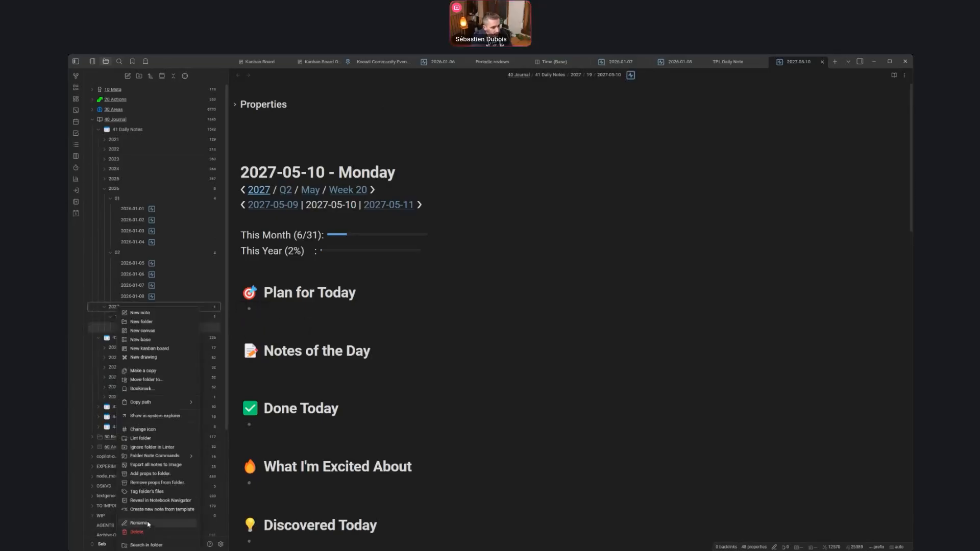
left_click(136, 532)
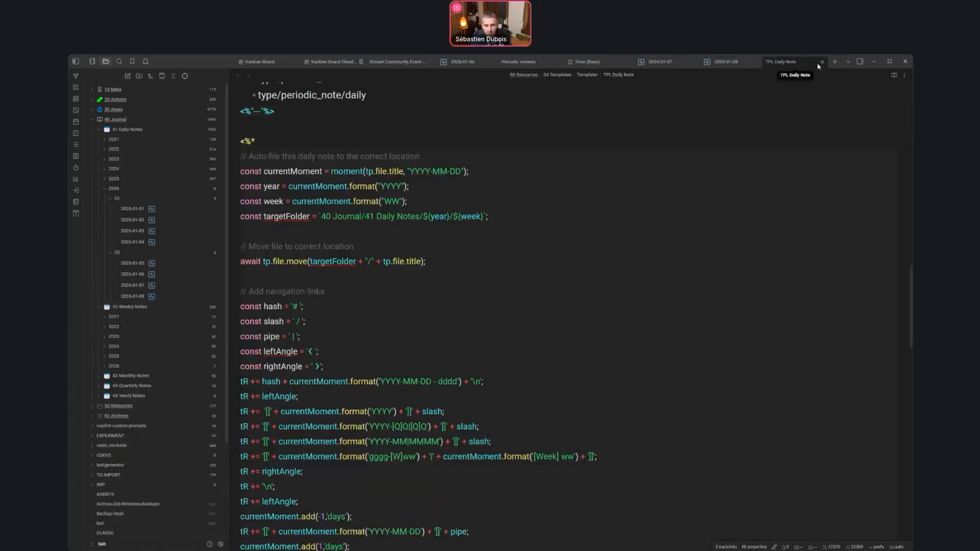
left_click(821, 61)
left_click(779, 62)
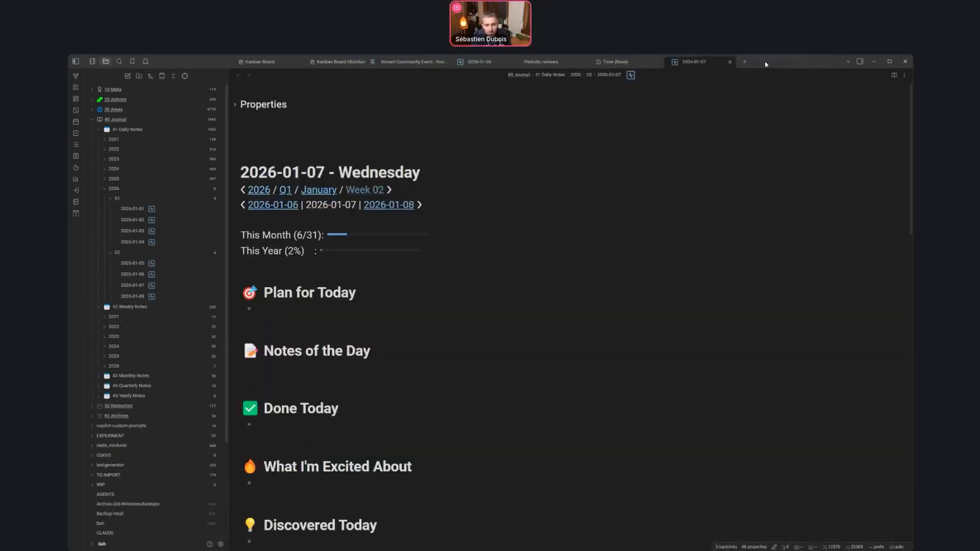
left_click(729, 62)
In the 2026-01-06 note's Plan for Today, move the Templater plugin for Obsidian link above the Periodic notes plugin item.
left_click(492, 64)
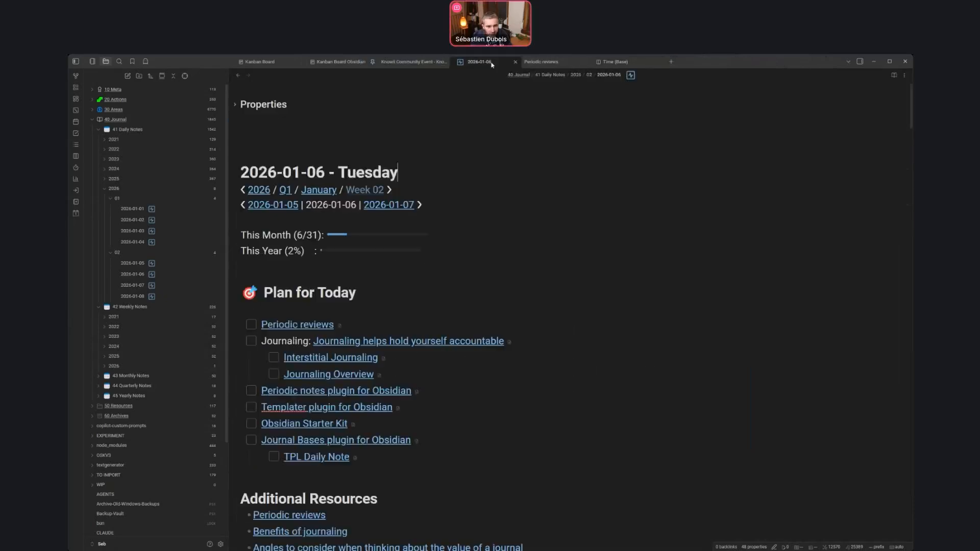
scroll(410, 248, "down", 1)
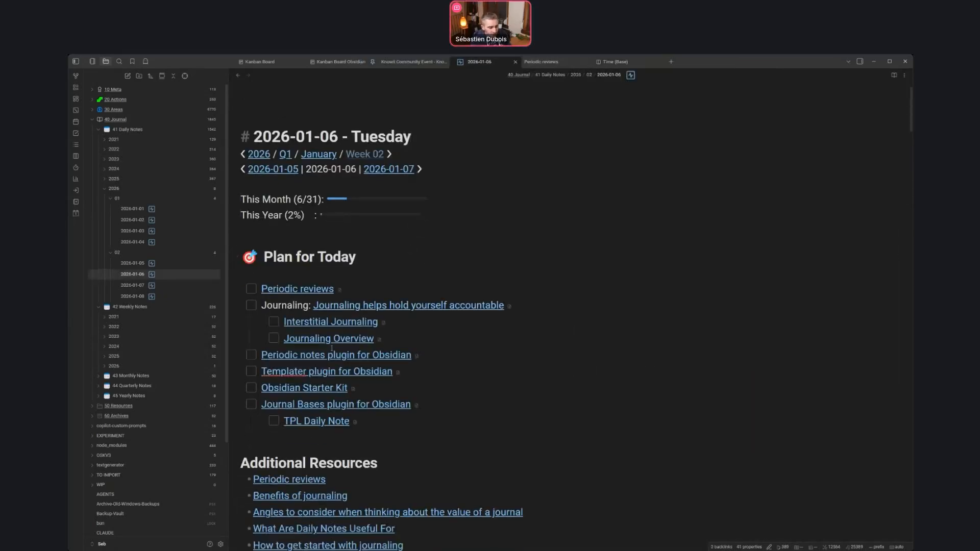
left_click(452, 371)
key("shift+Home")
key("ctrl+x")
key("Up")
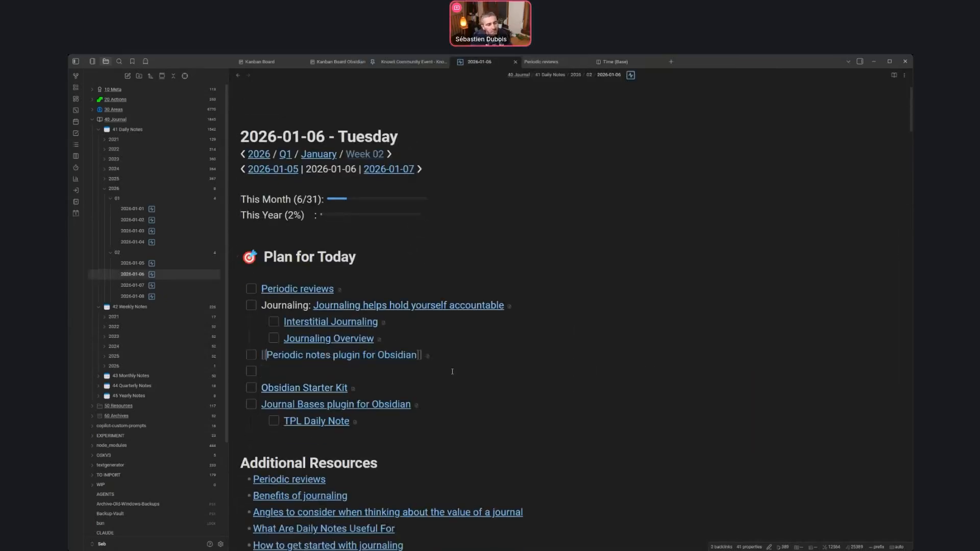
key("Home")
key("Return")
key("Up")
key("ctrl+v")
Remove the leftover empty checklist item above Obsidian Starter Kit.
key("Down")
key("Down")
key("shift+Home")
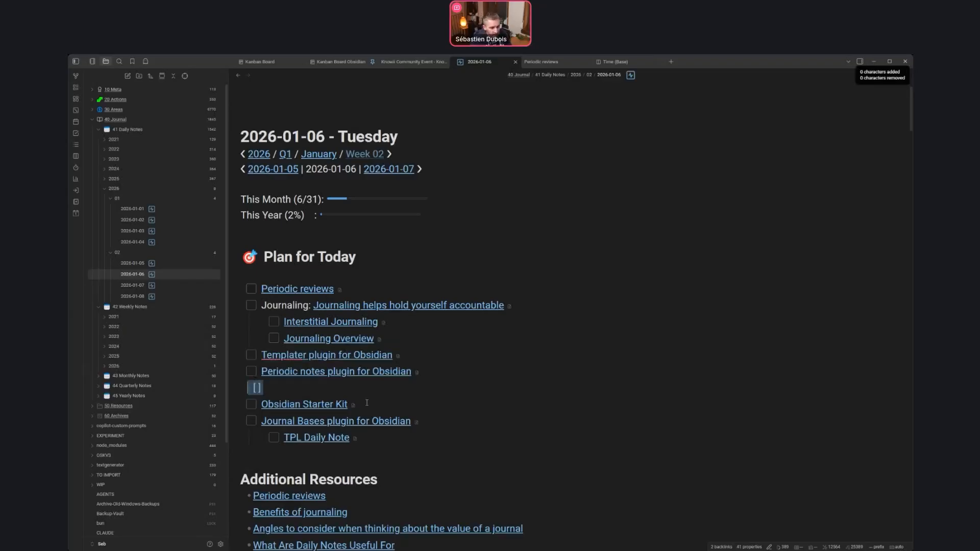
key("BackSpace")
key("BackSpace")
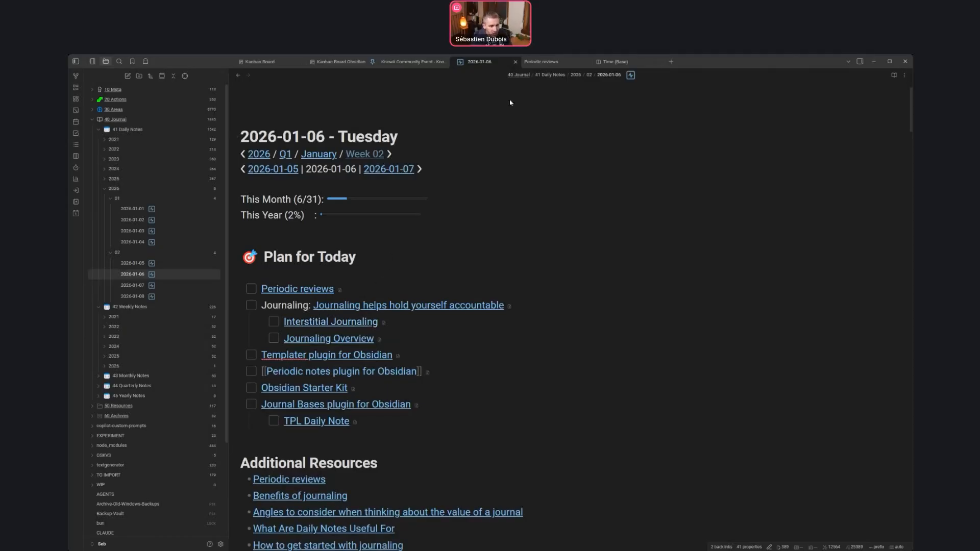
View the linked 2026-01-07 daily note, close it along with the Periodic reviews note, and return to the 2026-01-06 note.
left_click(396, 169)
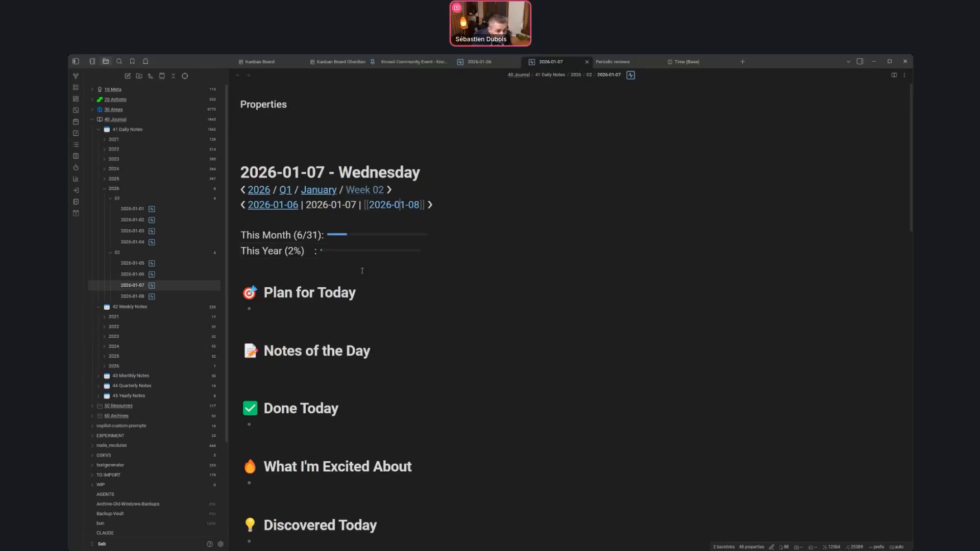
left_click(341, 315)
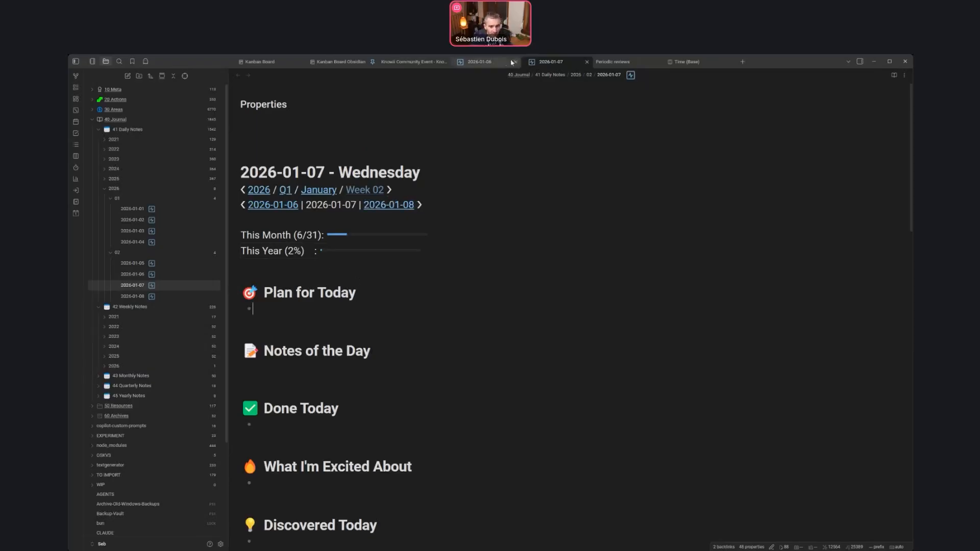
left_click(587, 62)
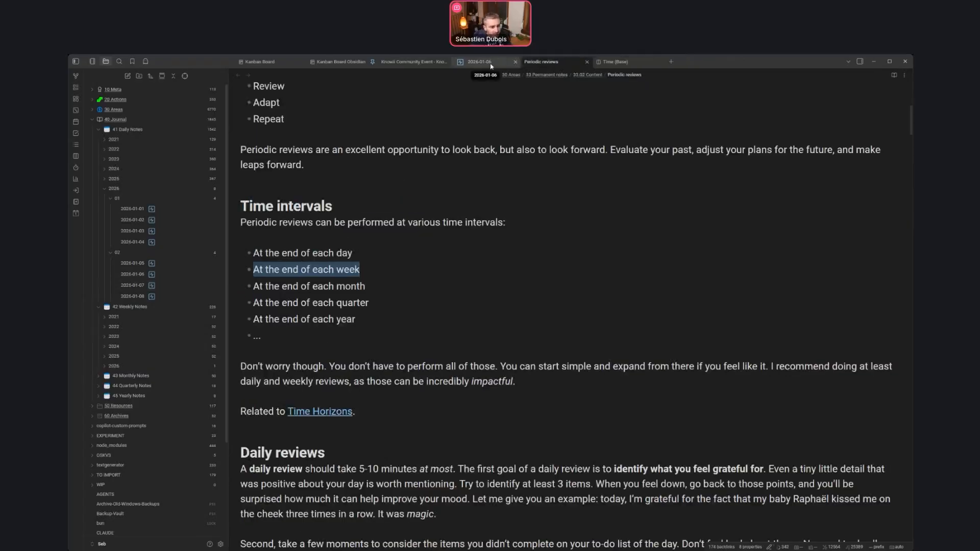
left_click(586, 62)
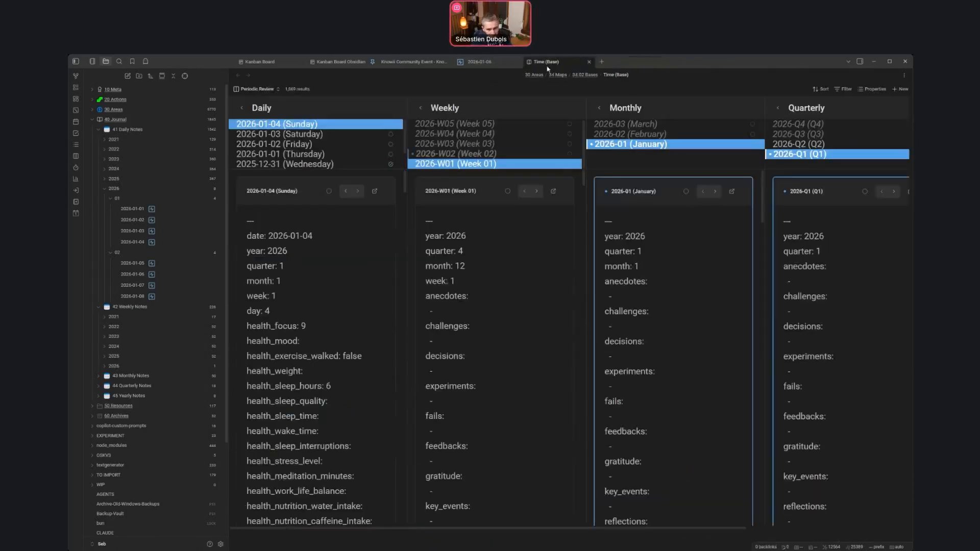
left_click(479, 61)
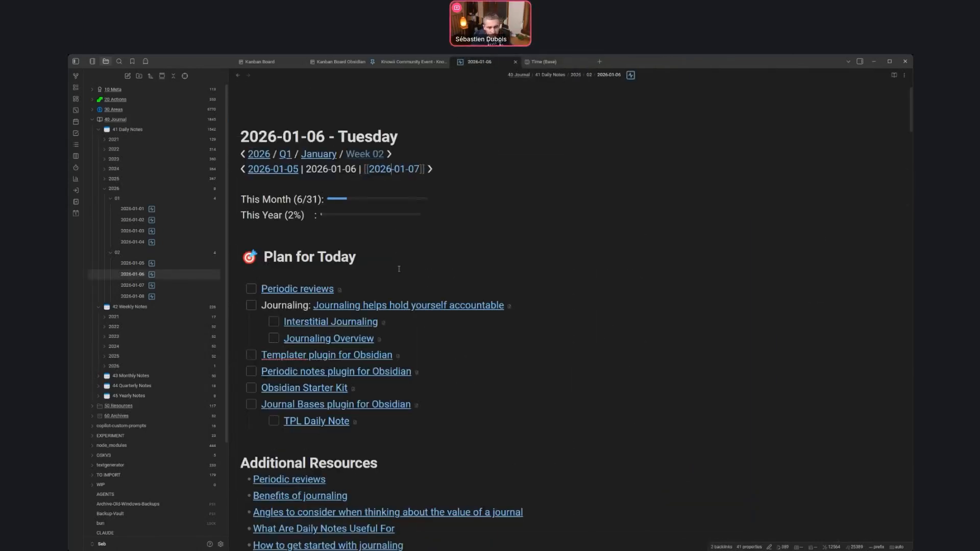
Point out the Templater and Periodic notes plugin items in the plan and open the linked Periodic notes plugin for Obsidian note.
left_click(426, 353)
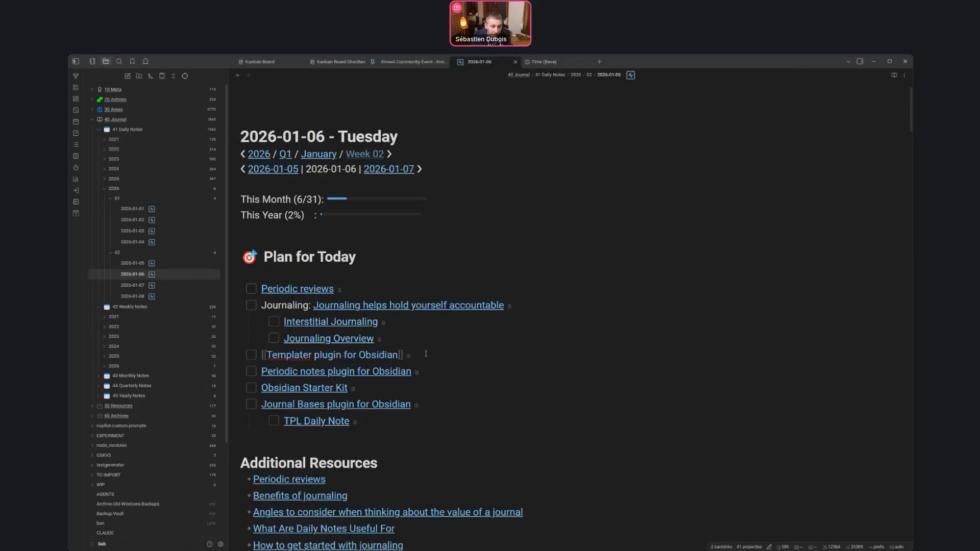
key("shift+Home")
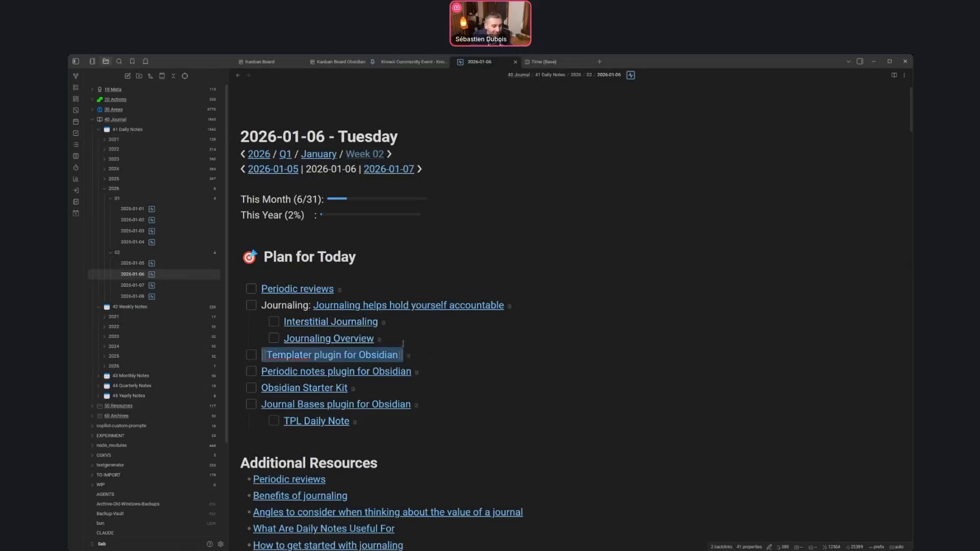
left_click(452, 357)
left_click(454, 372)
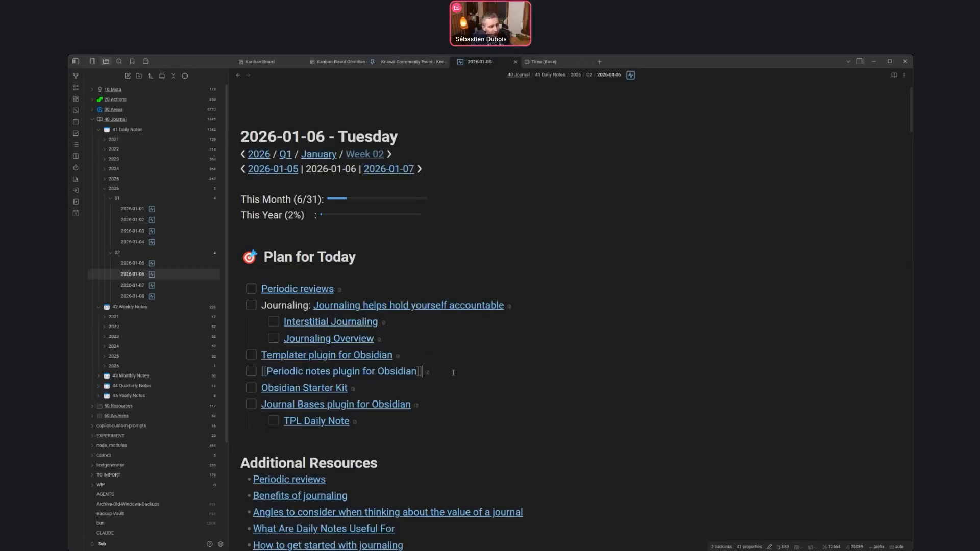
key("shift+Home")
left_click(417, 317)
left_click(456, 301)
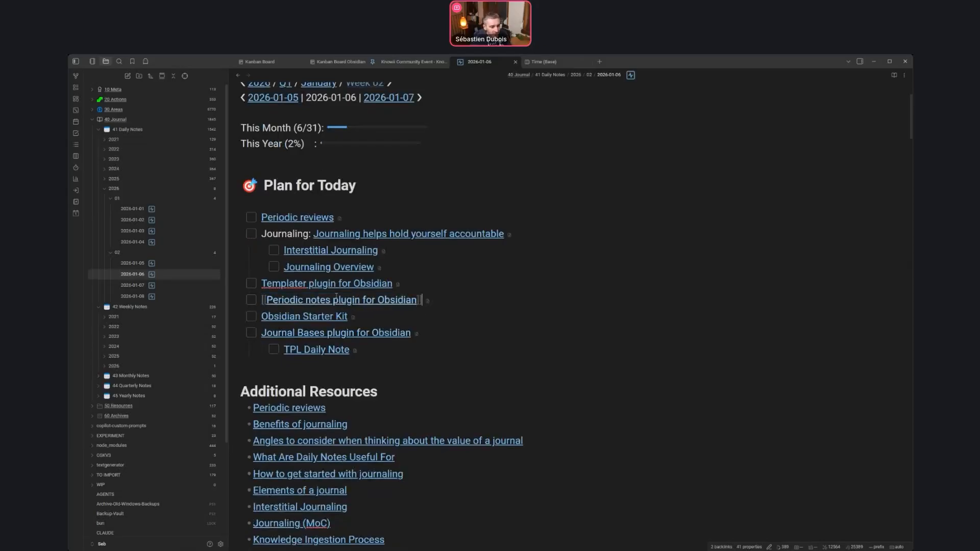
key("ctrl+Return")
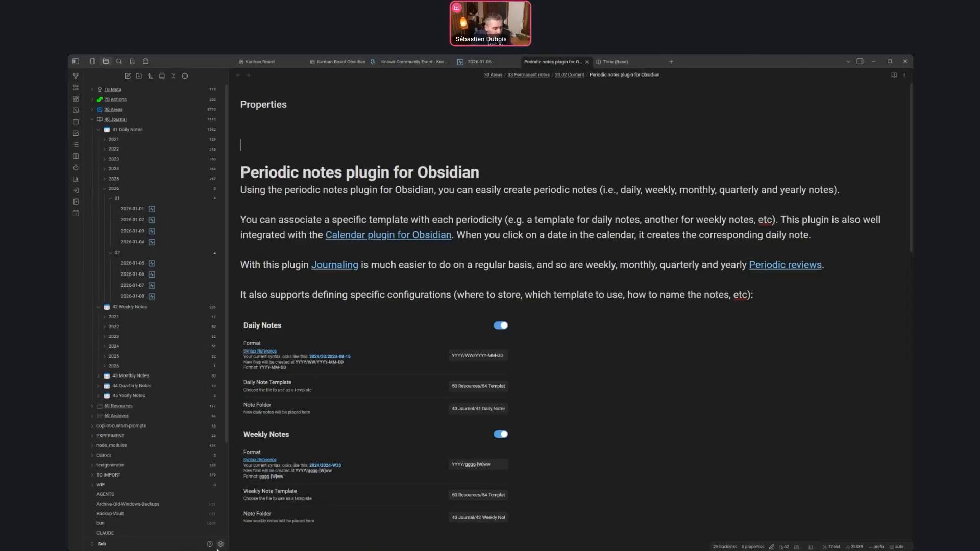
Open the settings of the Periodic Notes plugin.
left_click(220, 544)
scroll(331, 292, "down", 6)
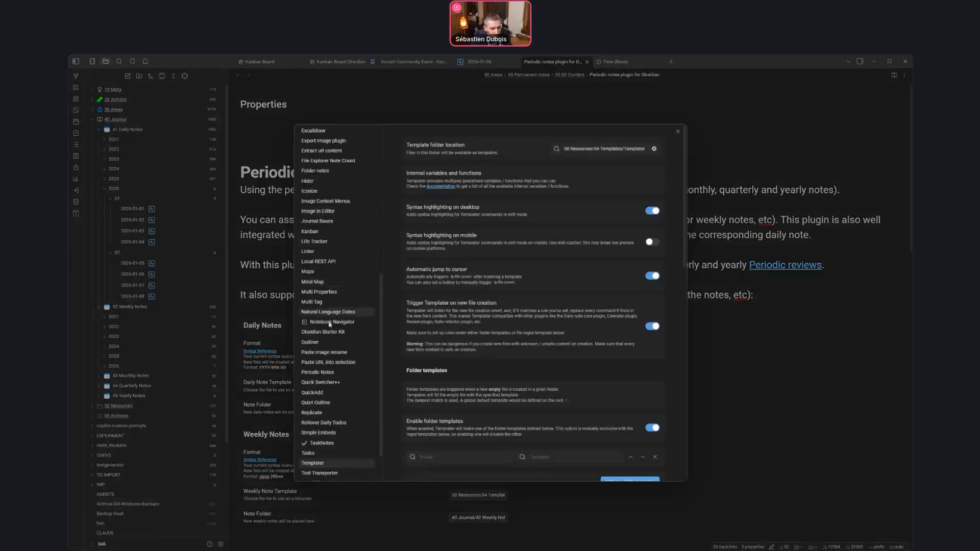
left_click(320, 373)
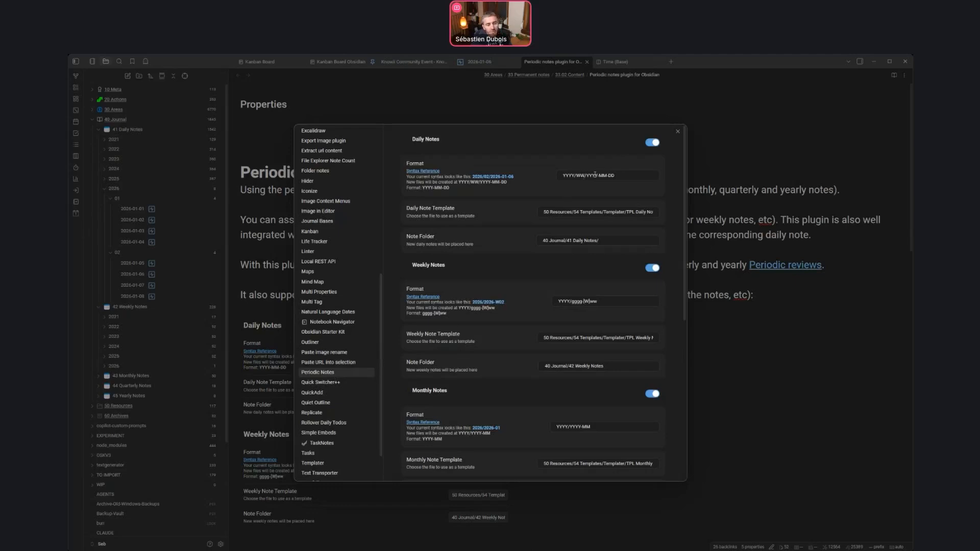
Examine the year, week and date parts of the Daily Notes format.
left_click(622, 173)
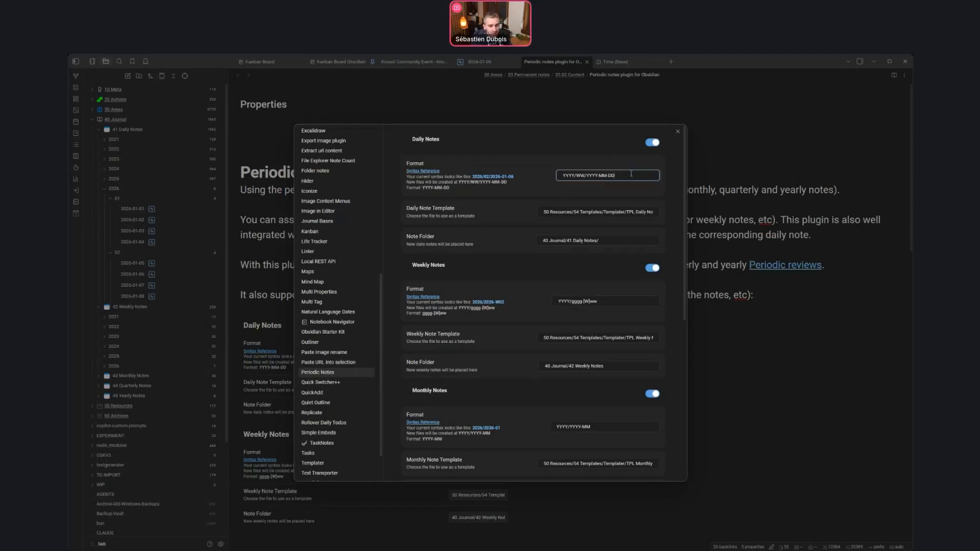
left_click_drag(624, 173, 556, 175)
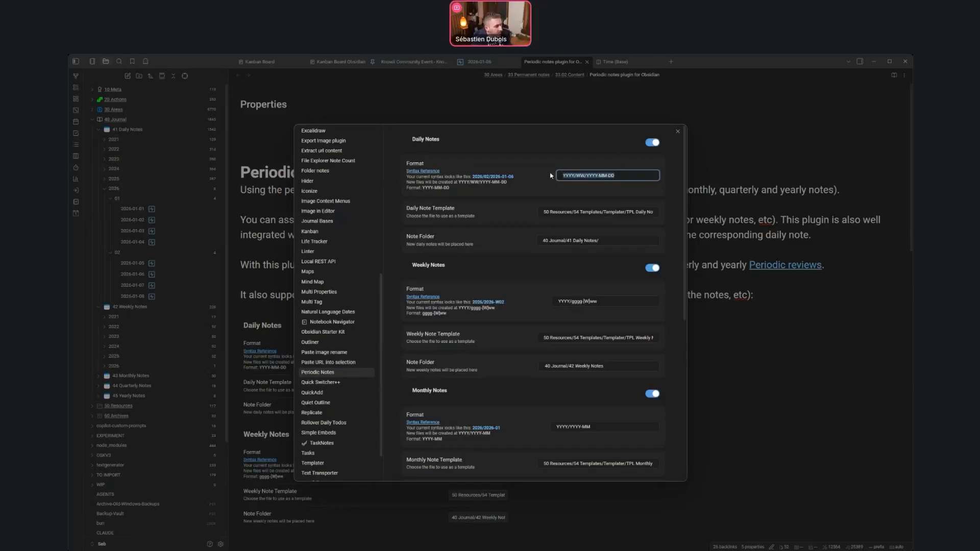
left_click(619, 175)
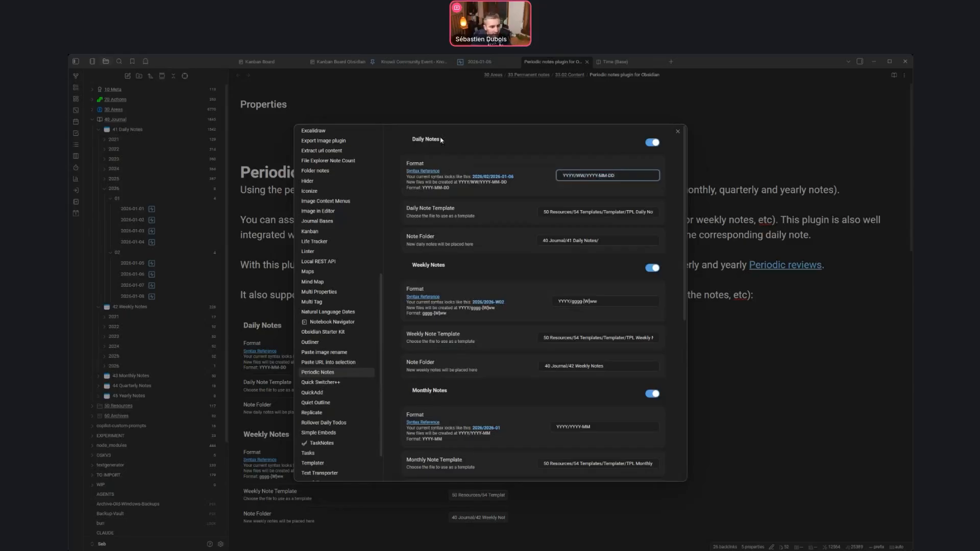
double_click(567, 176)
left_click(584, 177)
left_click_drag(624, 175, 587, 174)
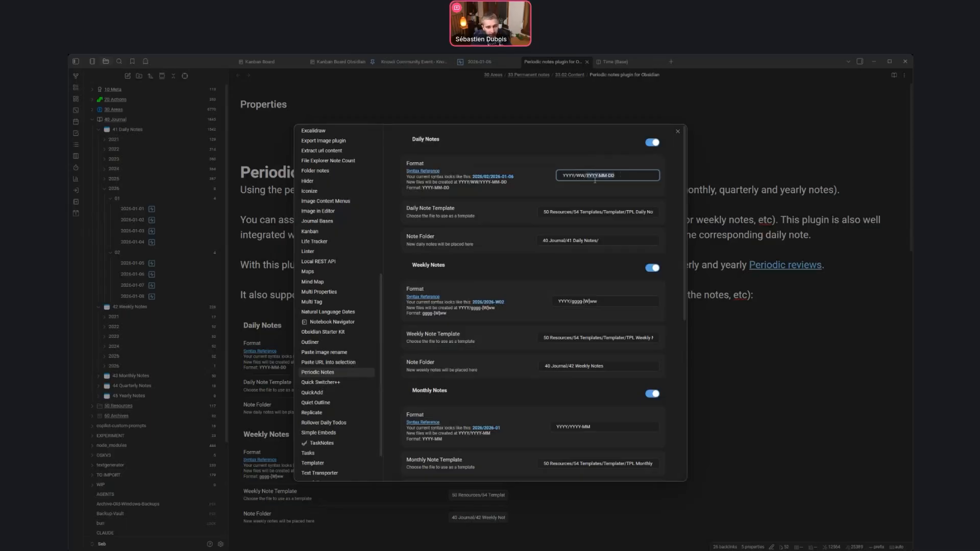
left_click(629, 178)
left_click_drag(587, 174, 597, 175)
left_click(602, 176)
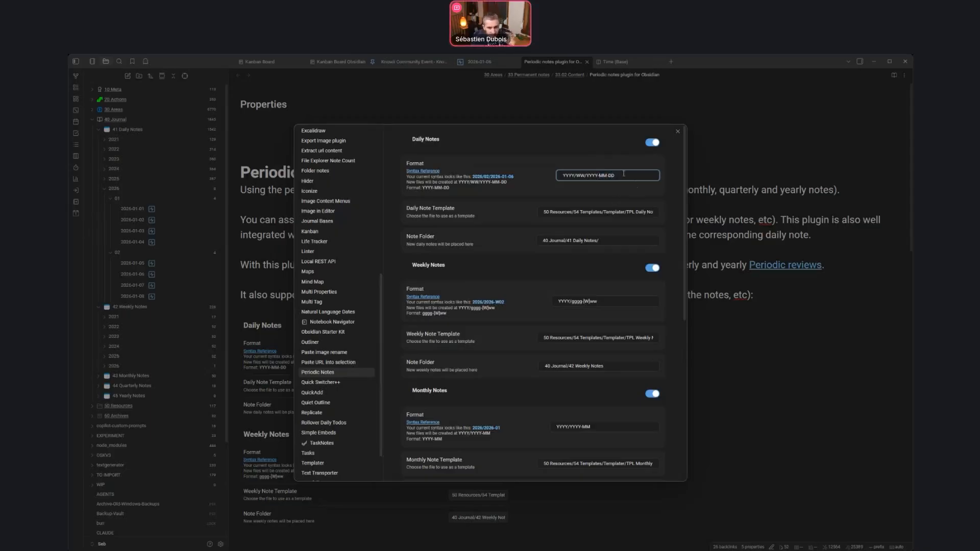
left_click_drag(629, 173, 555, 176)
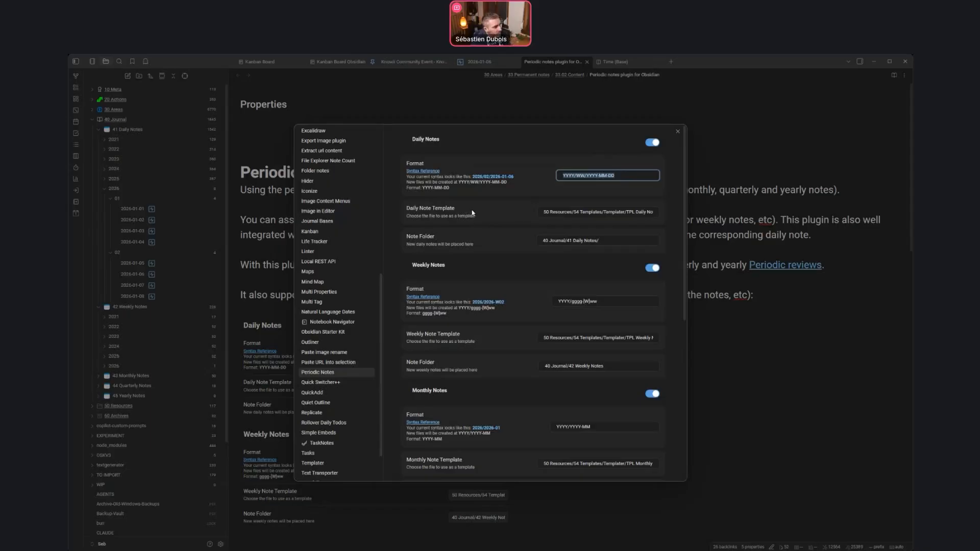
Examine the path of the template file assigned to daily notes.
left_click(586, 212)
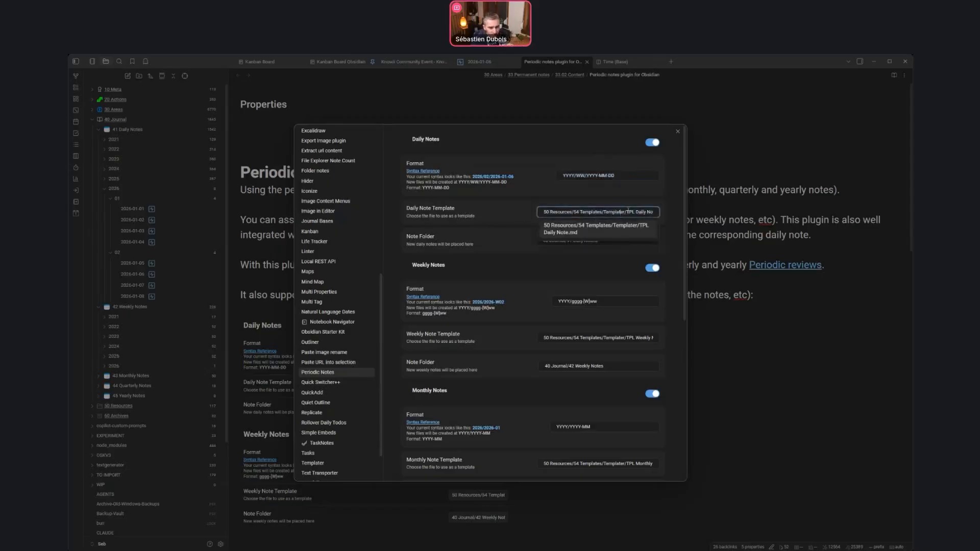
left_click_drag(635, 211, 680, 219)
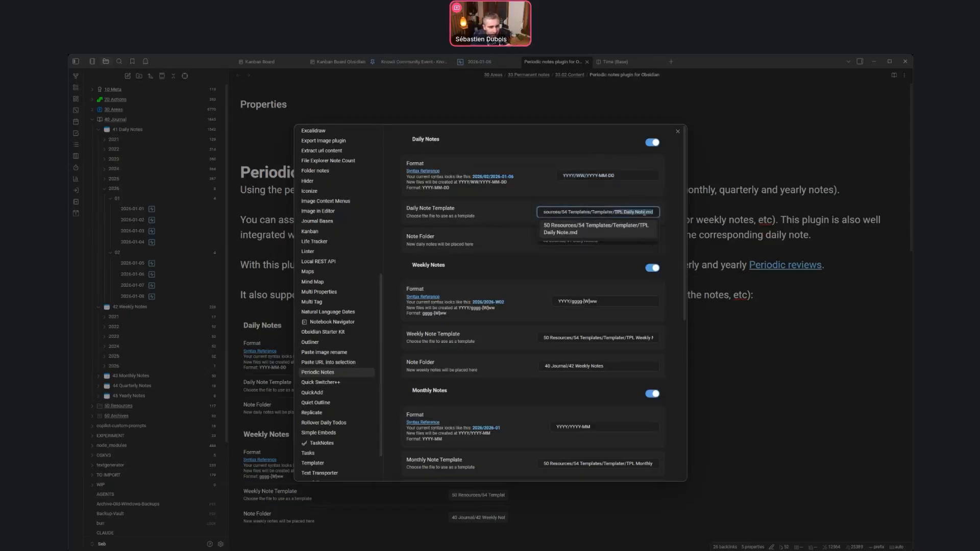
left_click(644, 212)
left_click(641, 190)
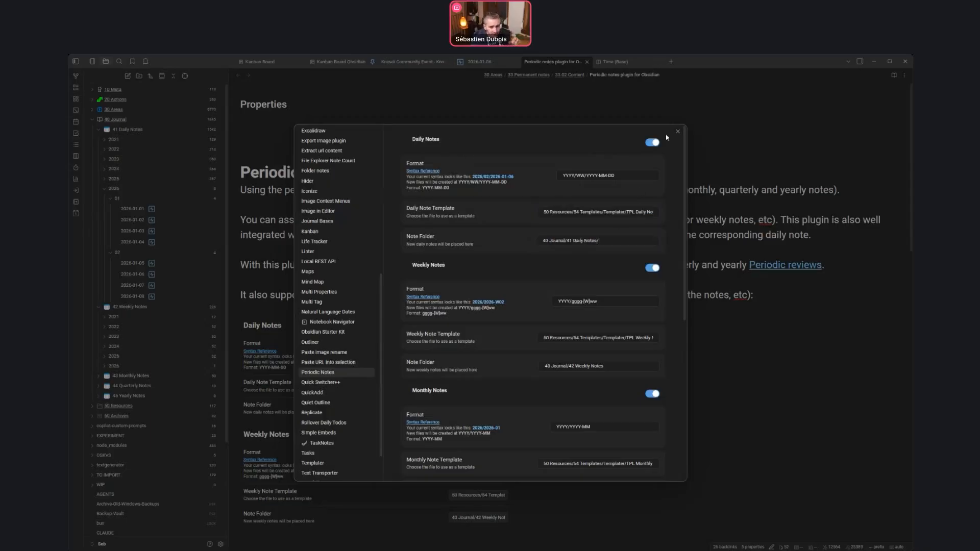
left_click(604, 213)
left_click(610, 203)
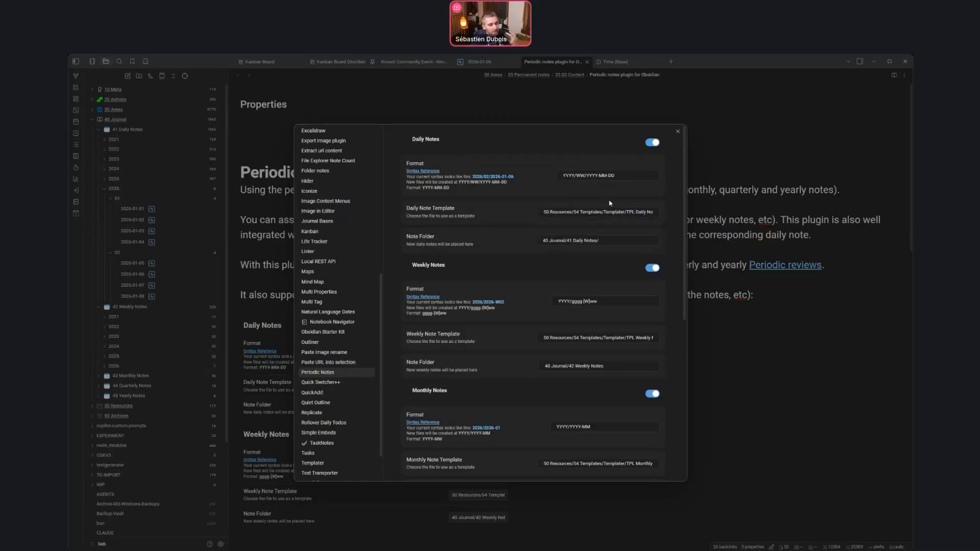
left_click(602, 213)
left_click(614, 202)
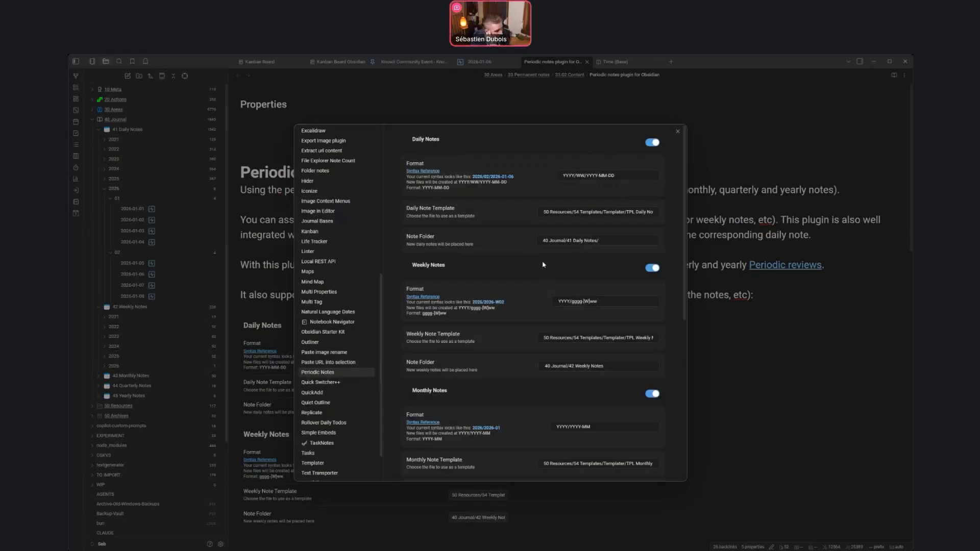
Examine the note folder path assigned to daily notes and the weekly notes settings in Periodic Notes.
left_click(607, 238)
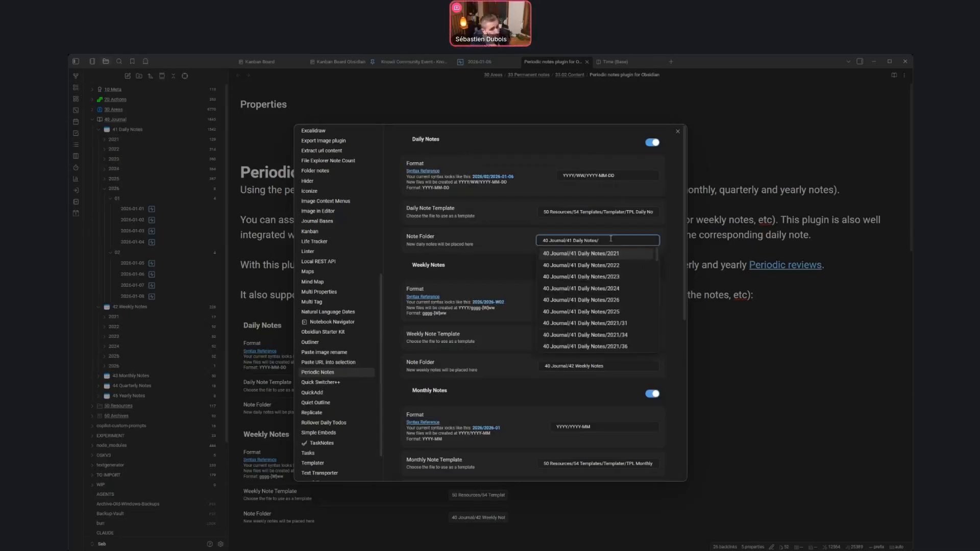
left_click(611, 231)
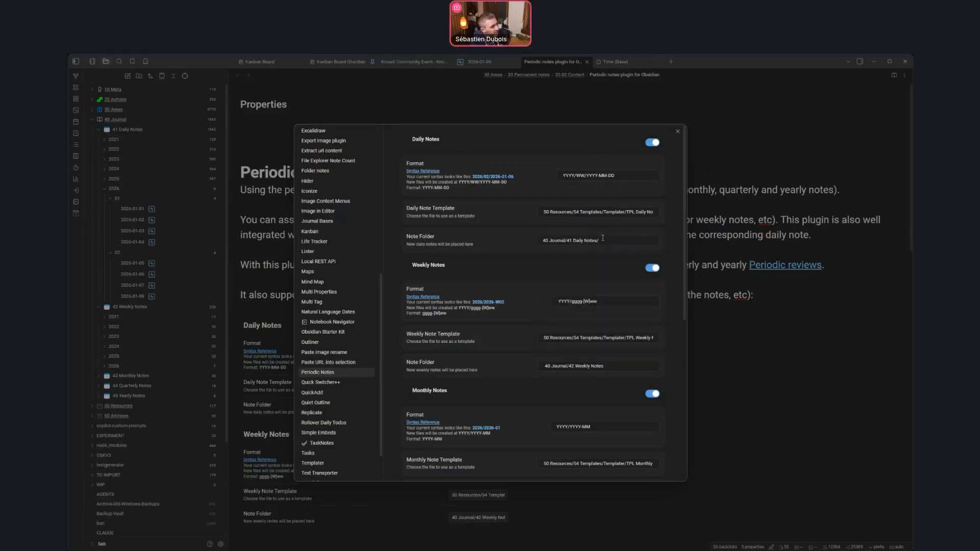
left_click(602, 238)
left_click(564, 229)
left_click(578, 242)
left_click_drag(598, 241, 564, 240)
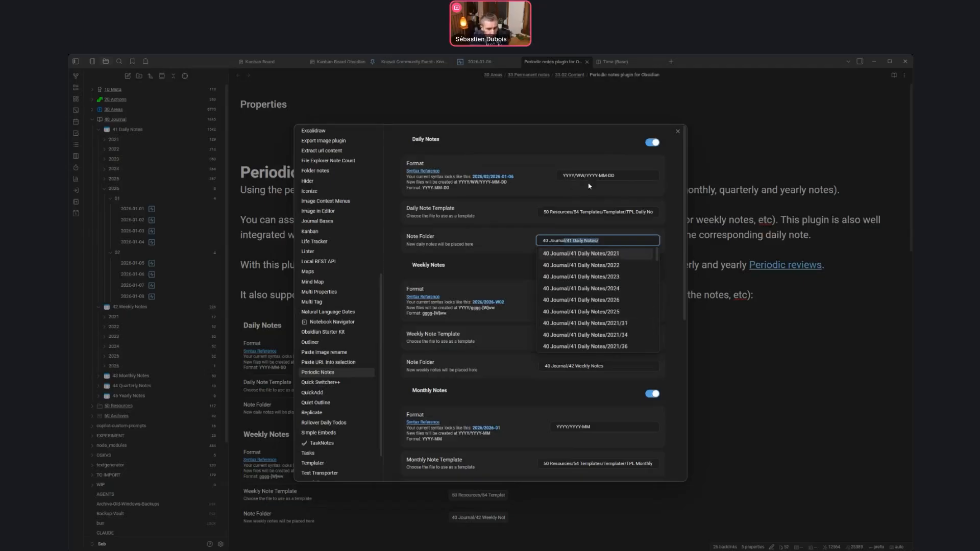
scroll(639, 309, "down", 10)
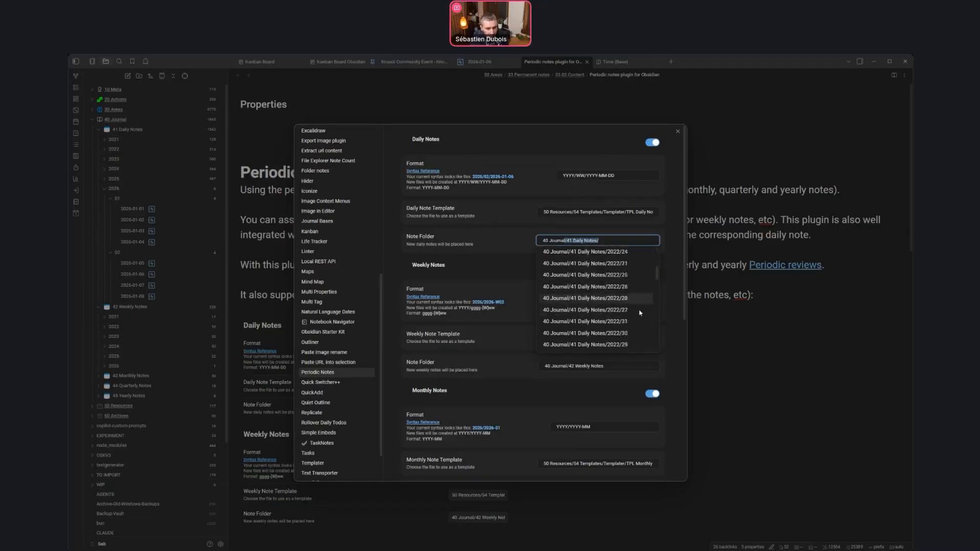
left_click(617, 199)
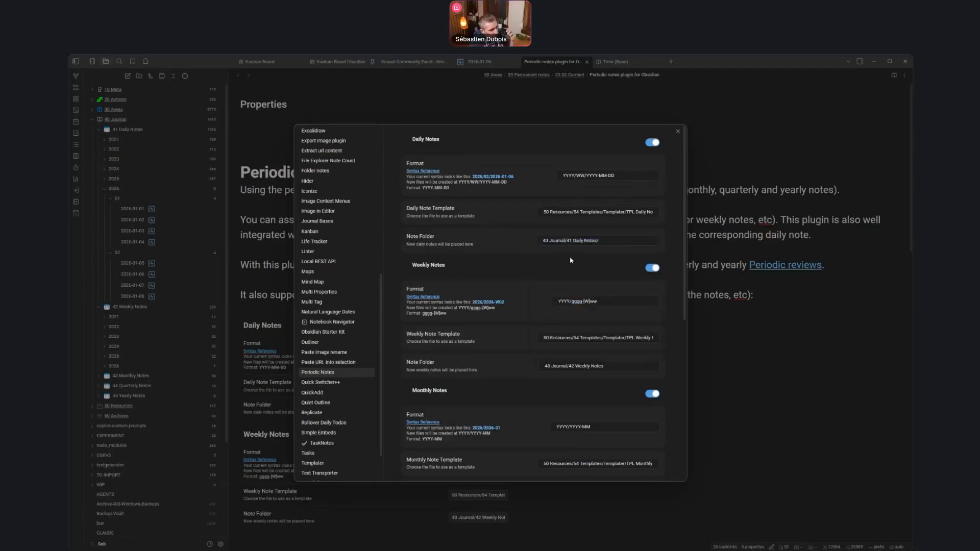
scroll(466, 297, "down", 6)
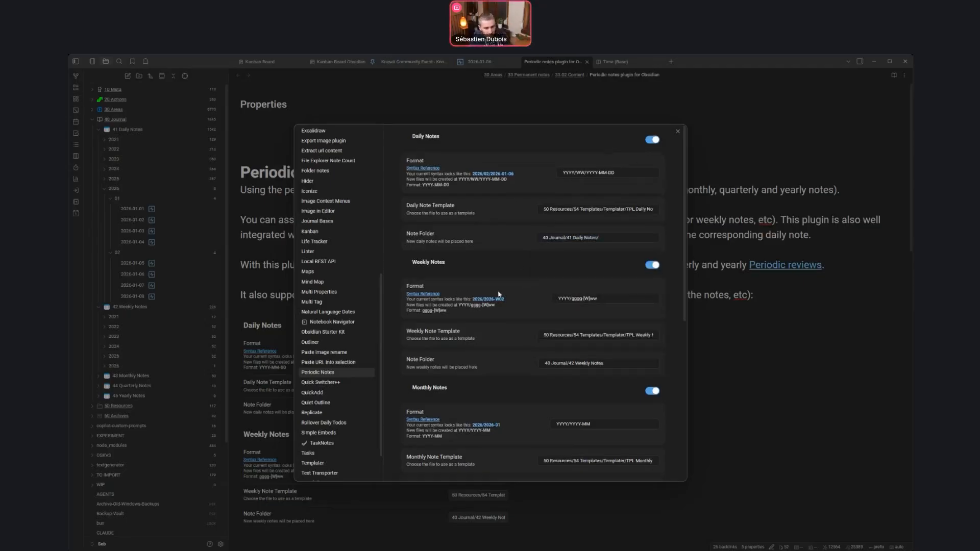
scroll(579, 375, "up", 5)
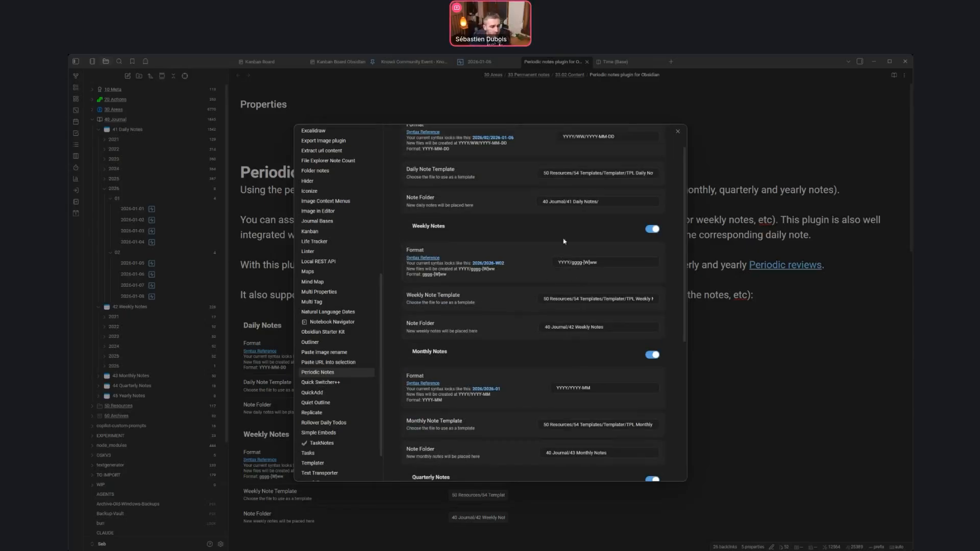
Close the plugin settings and open today's daily note in a new tab using the ribbon's Open today action.
left_click(678, 132)
left_click(671, 62)
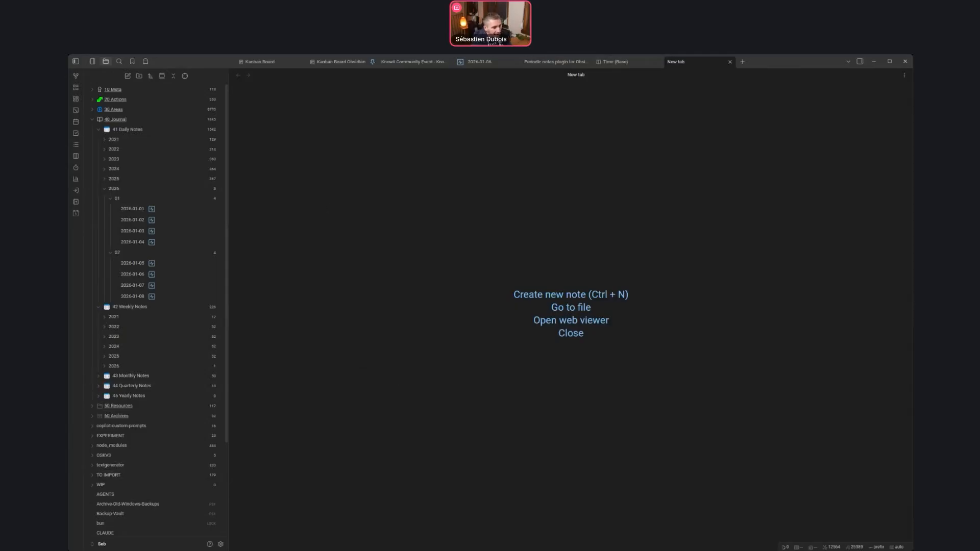
right_click(75, 229)
left_click(76, 239)
right_click(77, 226)
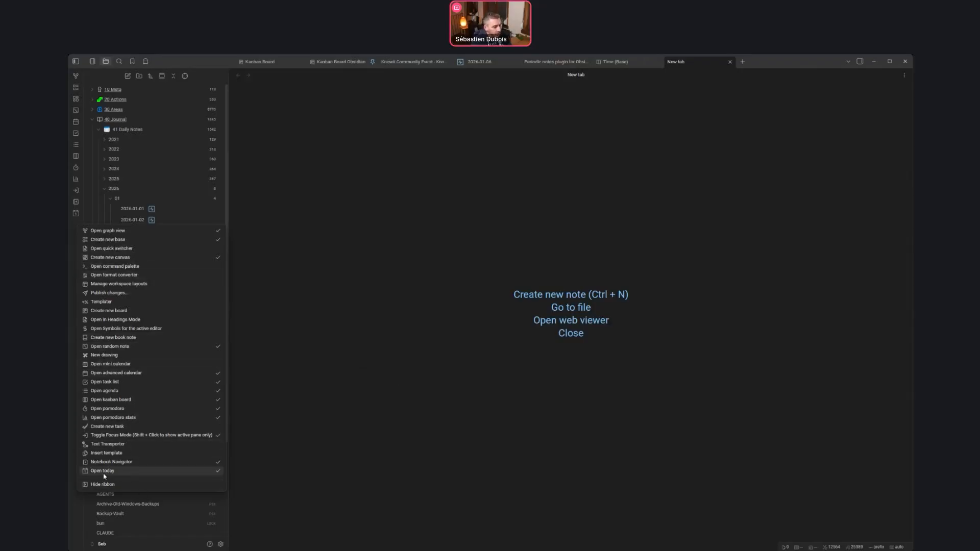
left_click(316, 298)
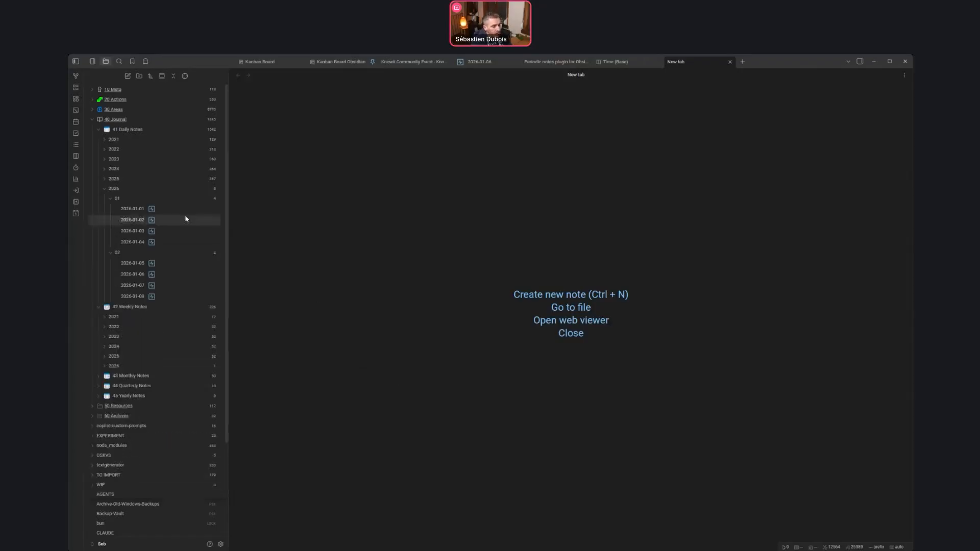
left_click(77, 214)
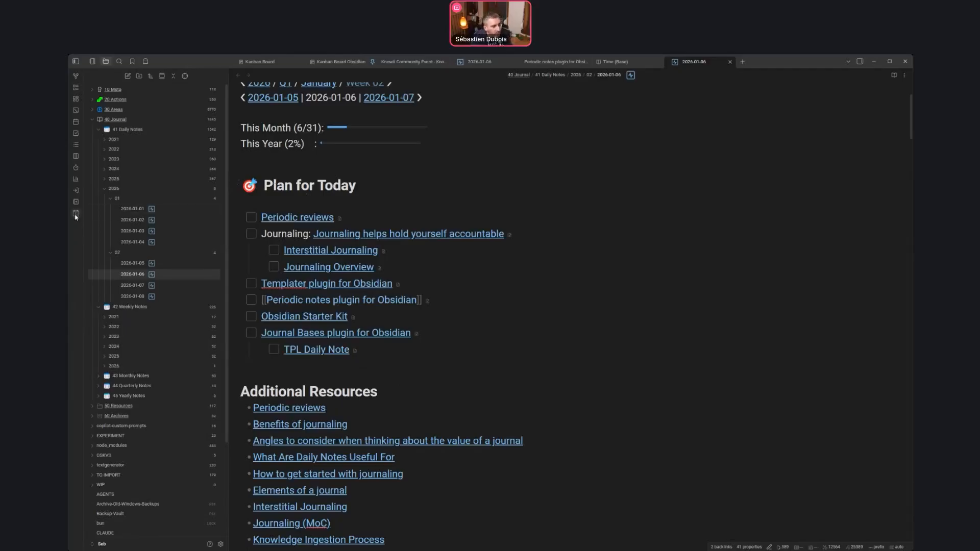
Open this week's periodic note and point out its heading and file name.
left_click(76, 213)
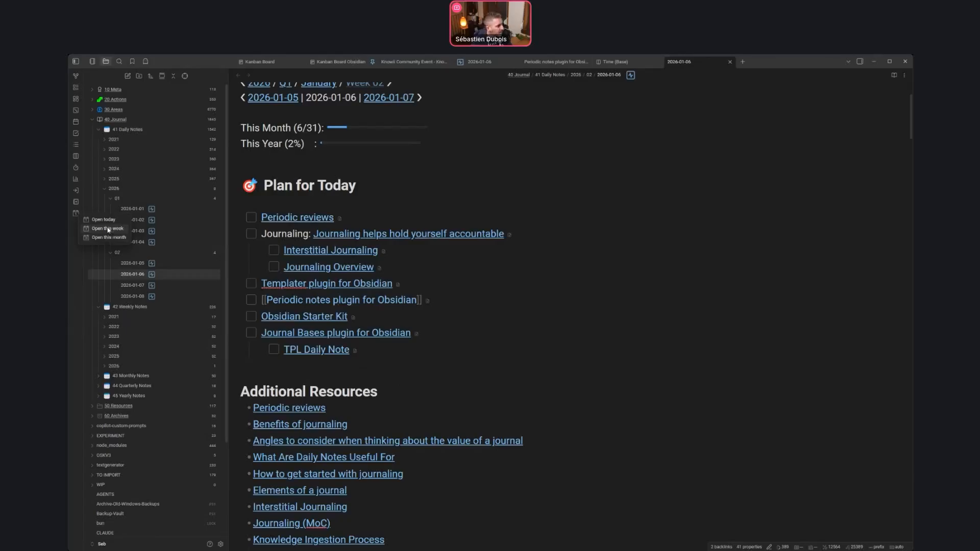
left_click(108, 229)
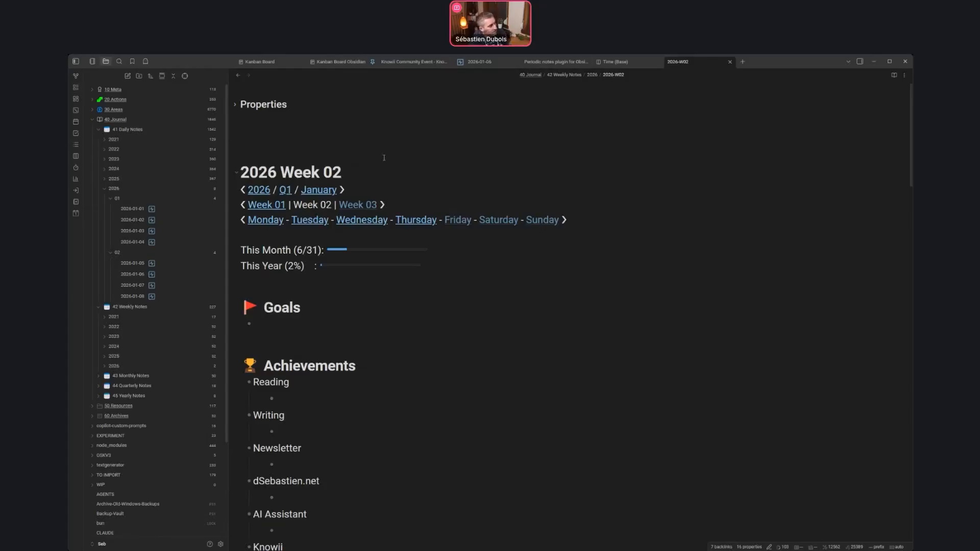
left_click(371, 177)
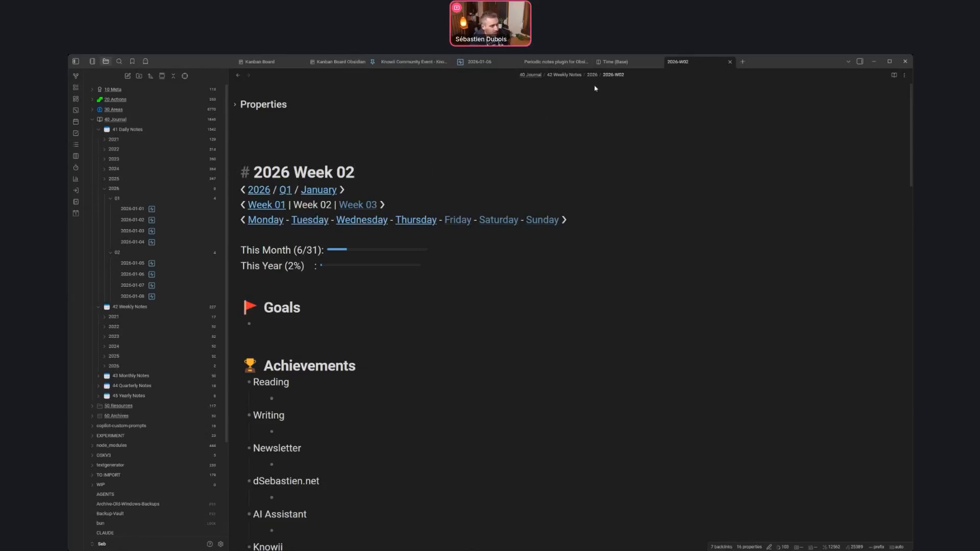
left_click(604, 75)
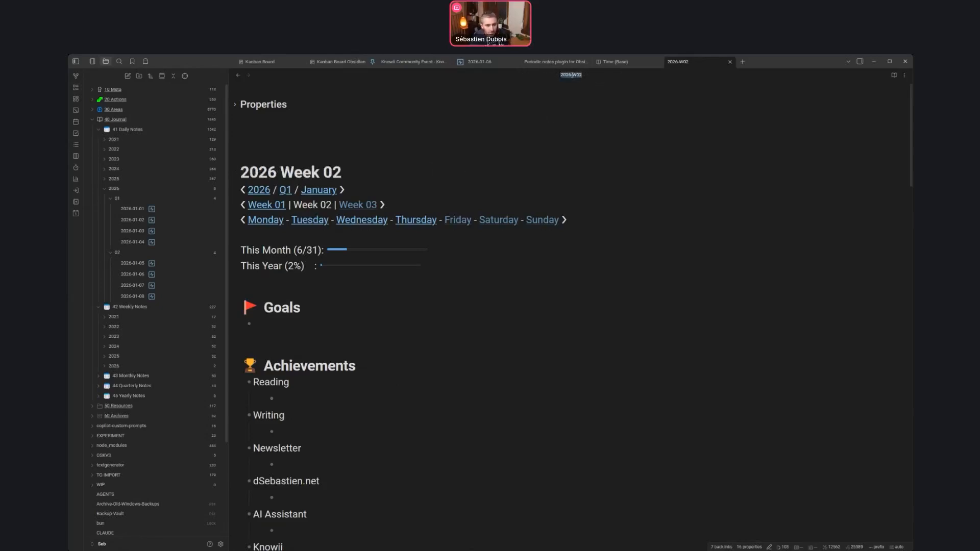
key("Escape")
Search the template list for "week" and dismiss it without inserting a template.
key("alt+e")
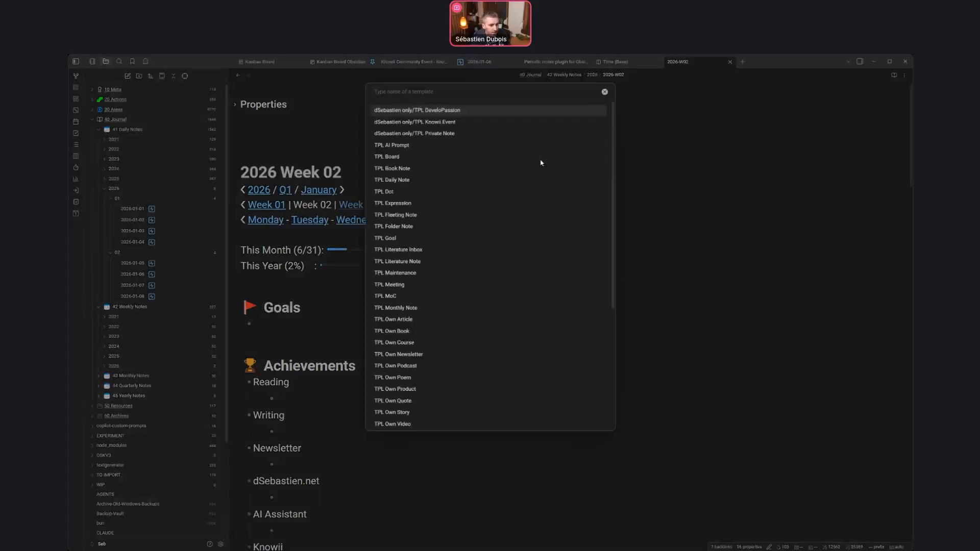
type("week")
key("Escape")
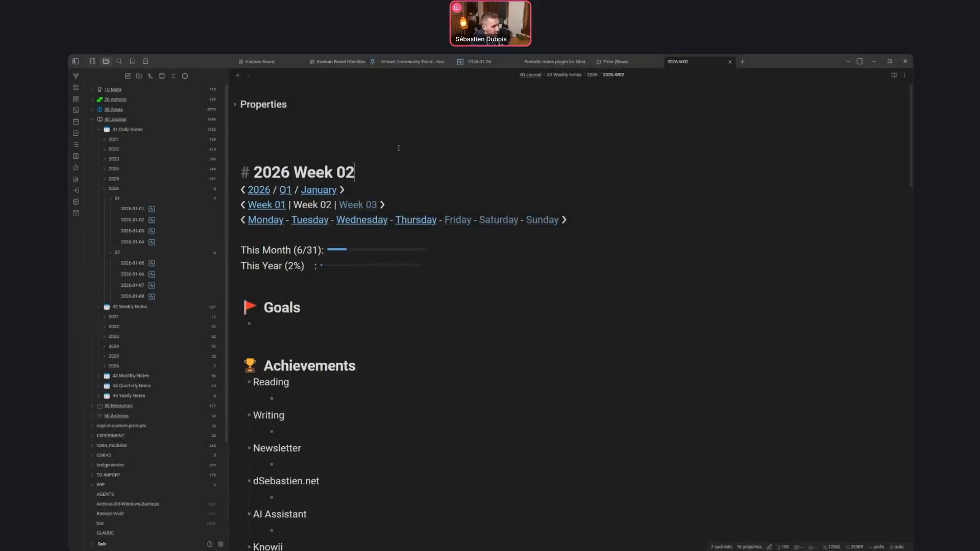
Open this month's periodic note and look through its sections.
left_click(75, 214)
left_click(96, 237)
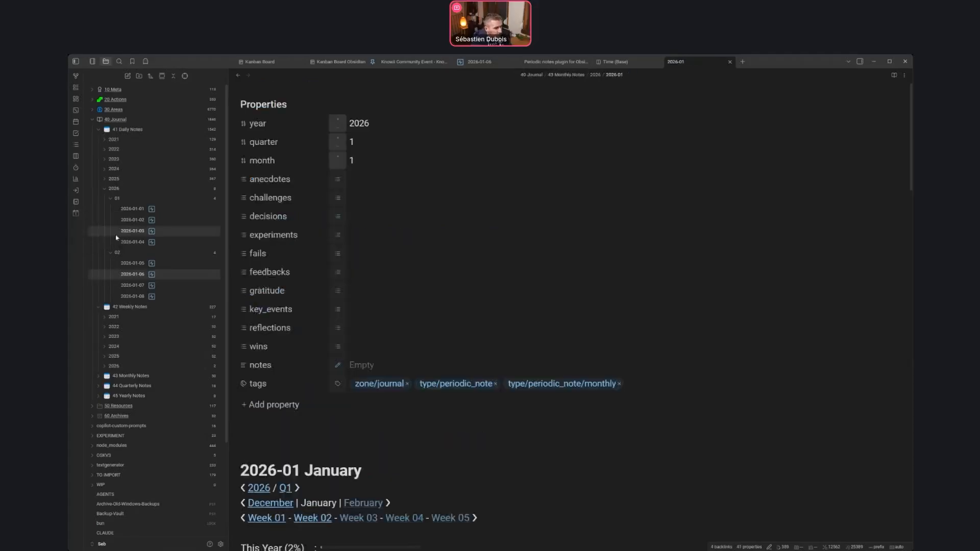
scroll(508, 223, "down", 15)
scroll(508, 223, "up", 5)
scroll(507, 223, "up", 8)
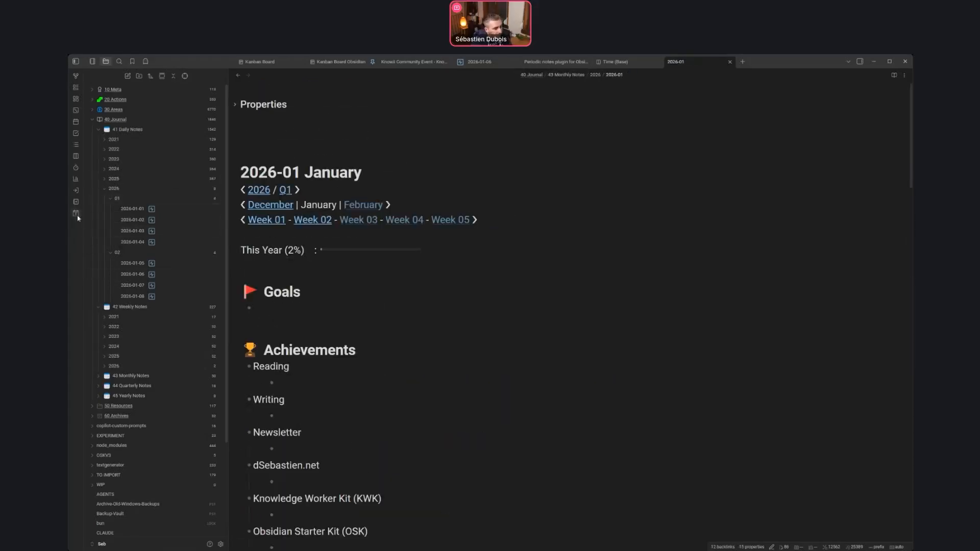
Check the list of available ribbon actions and expand the sidebar that holds the note's outline.
right_click(80, 234)
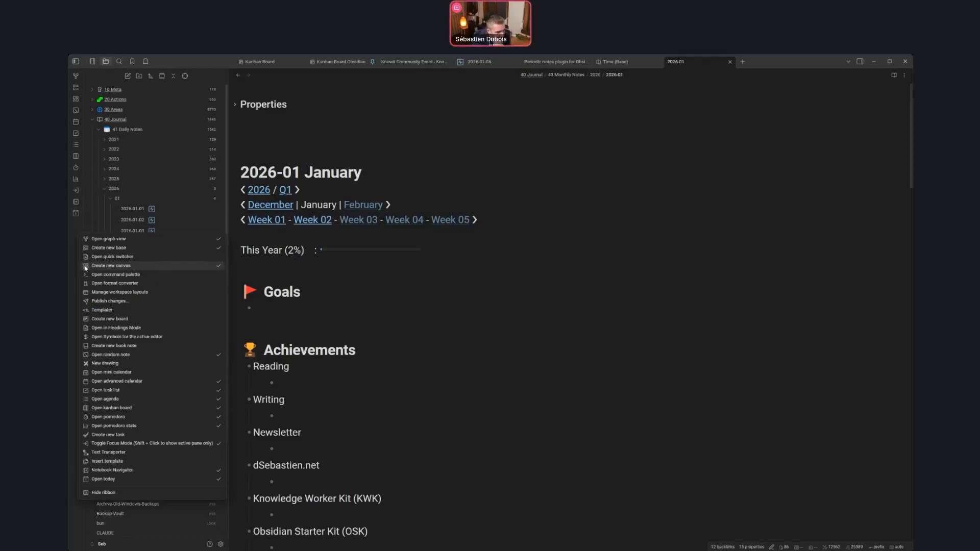
left_click(671, 181)
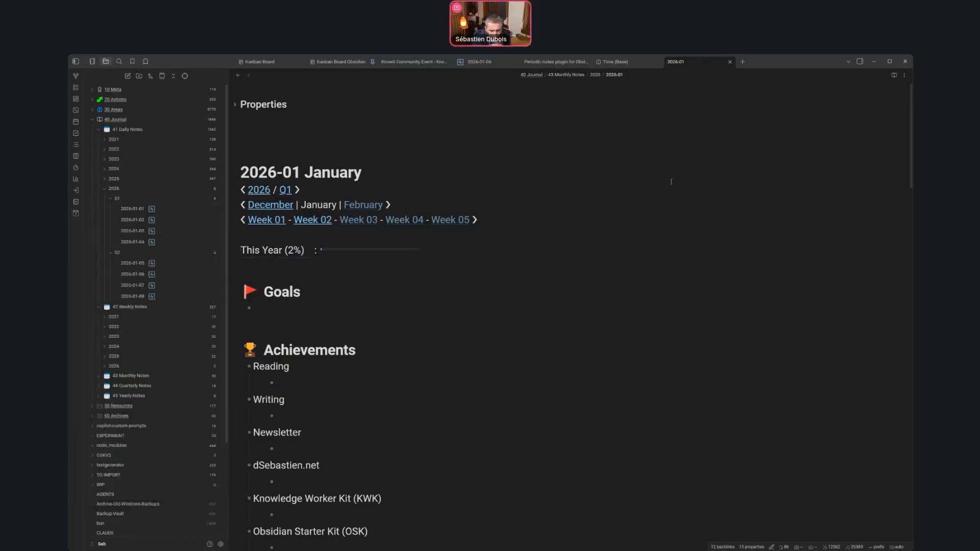
left_click(859, 62)
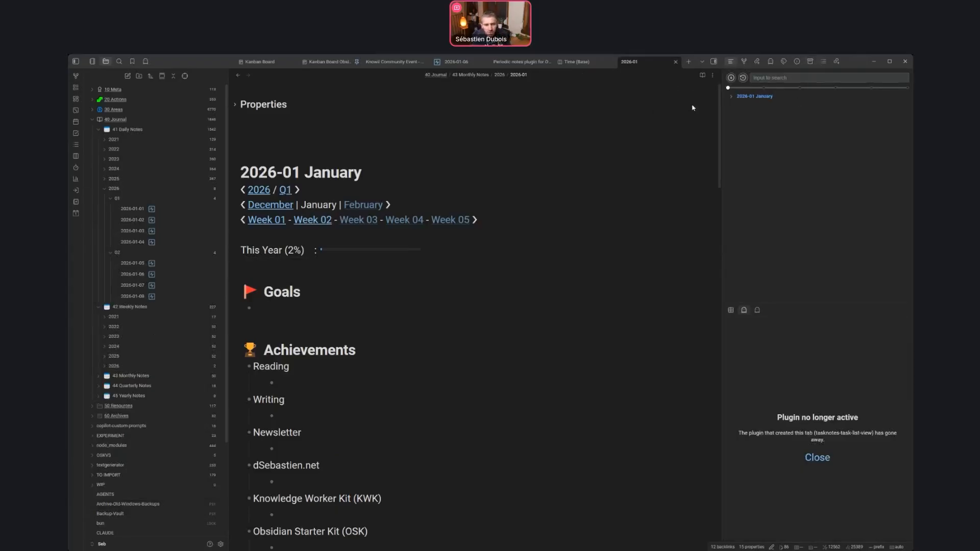
Search the available commands for "periodic" to review the Periodic Notes commands.
key("ctrl+p")
type("periodic")
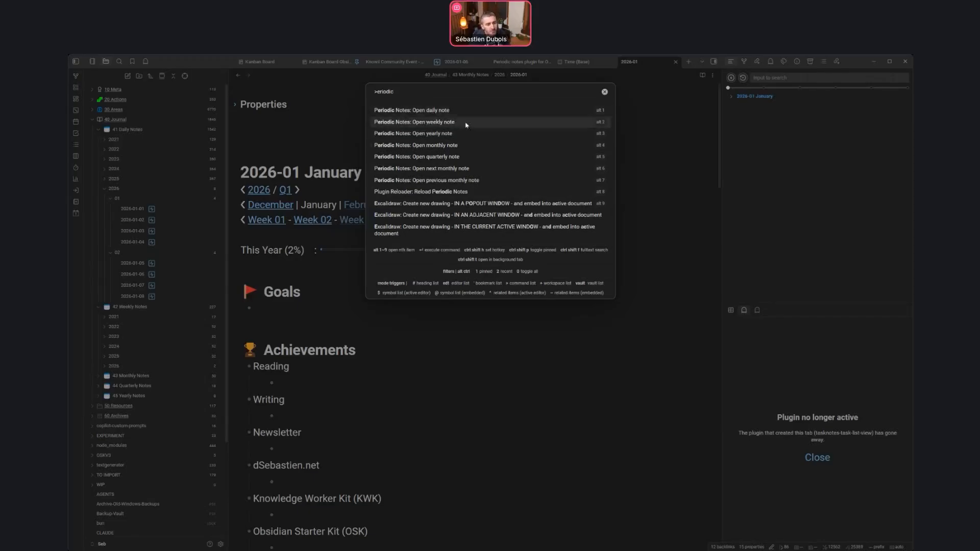
key("Escape")
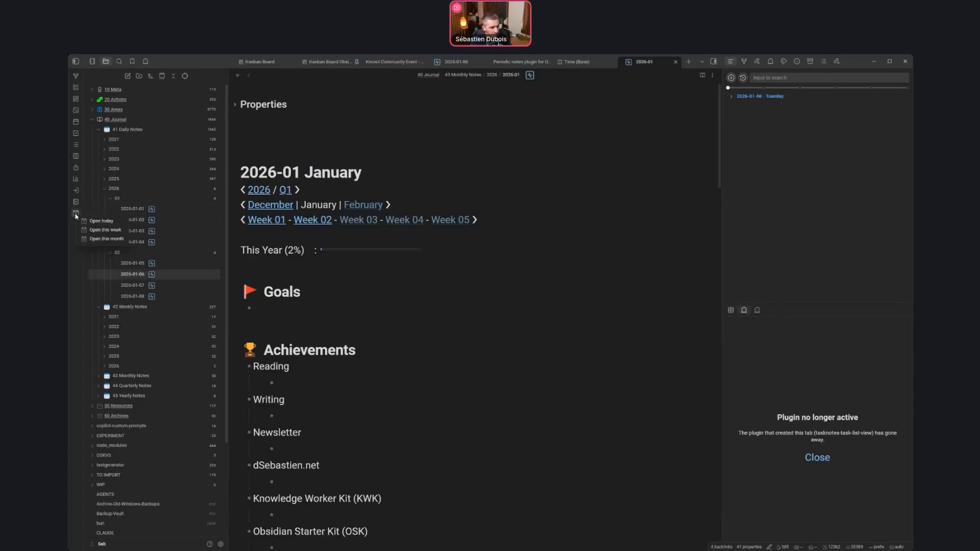
Open today's daily note and search the available commands for "calendar".
left_click(76, 214)
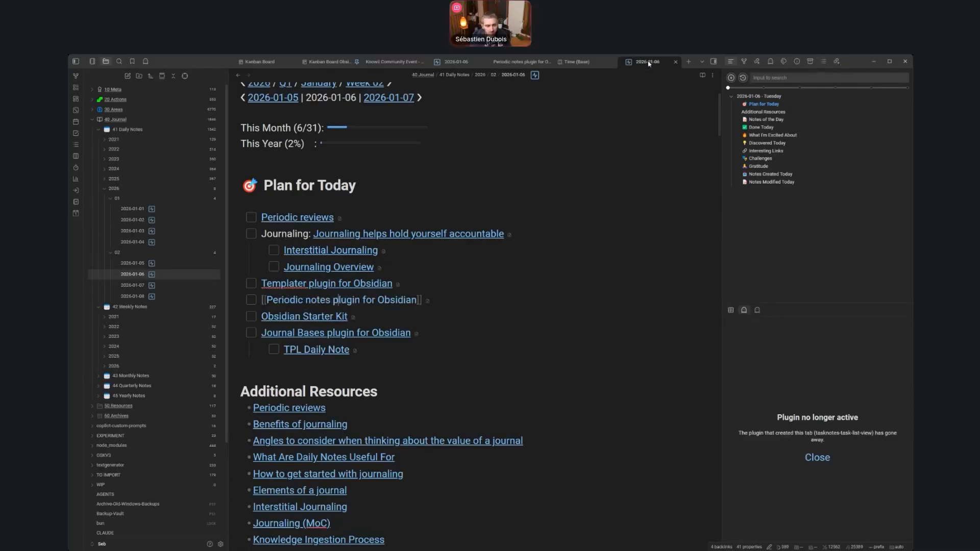
key("ctrl+p")
type("calendar")
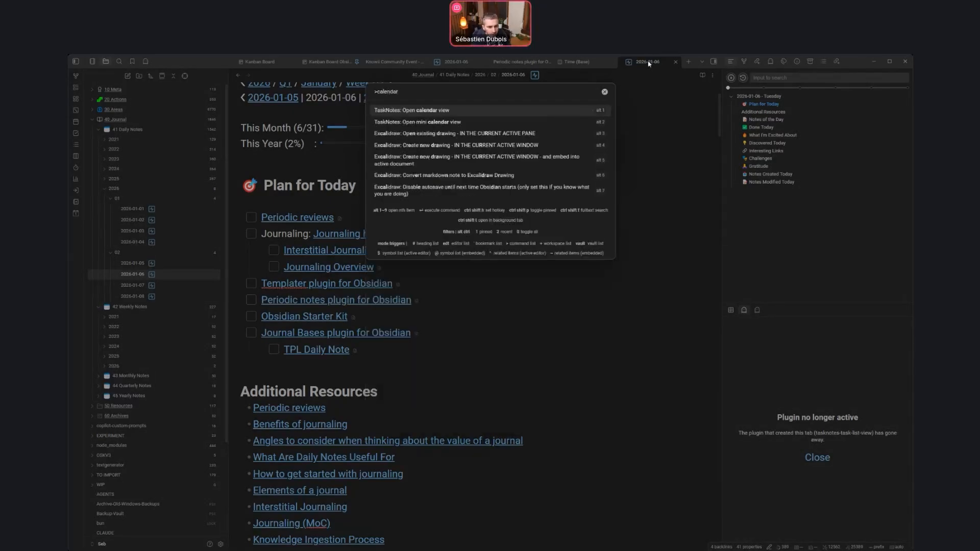
Add a plan item linking to Calendar plugin for Obsidian below the Periodic notes plugin item.
left_click(510, 301)
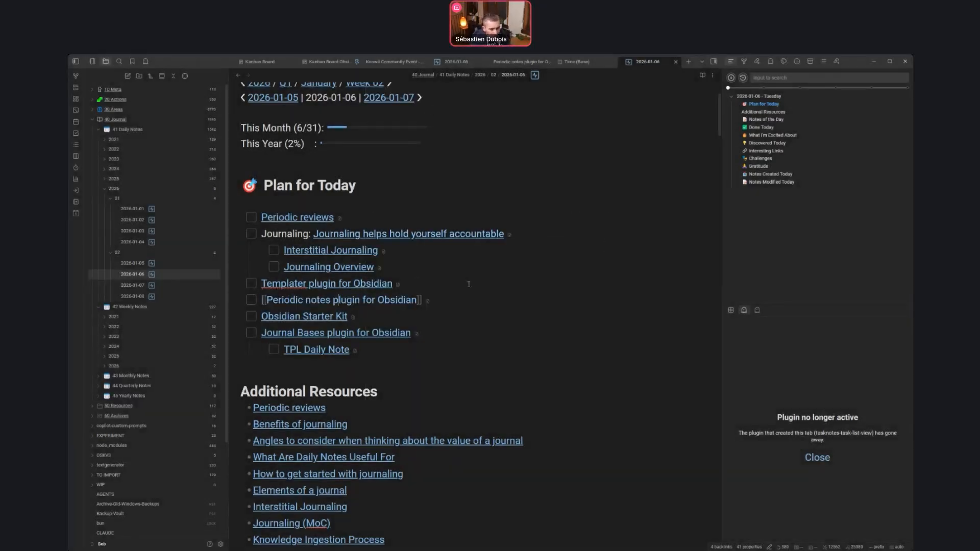
key("Return")
type("[[calenda")
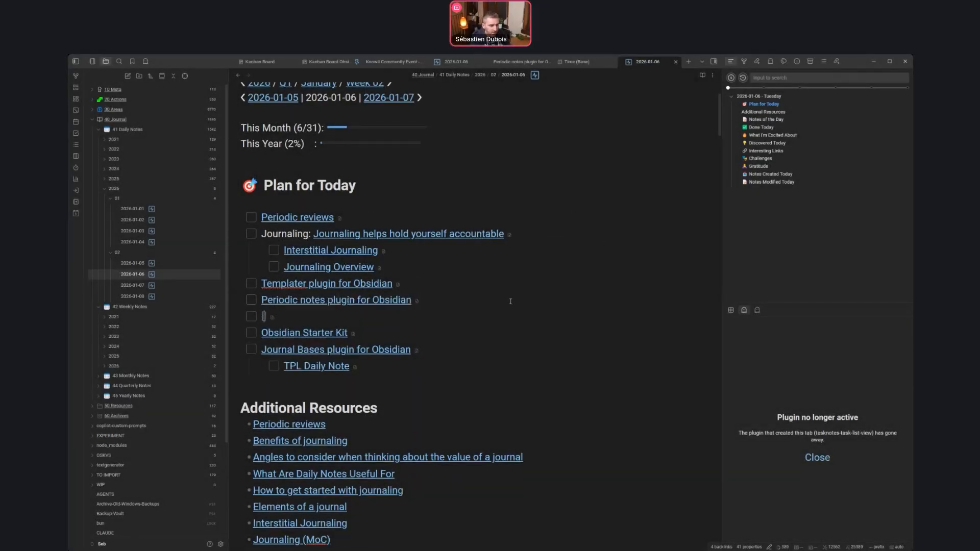
type("r plug")
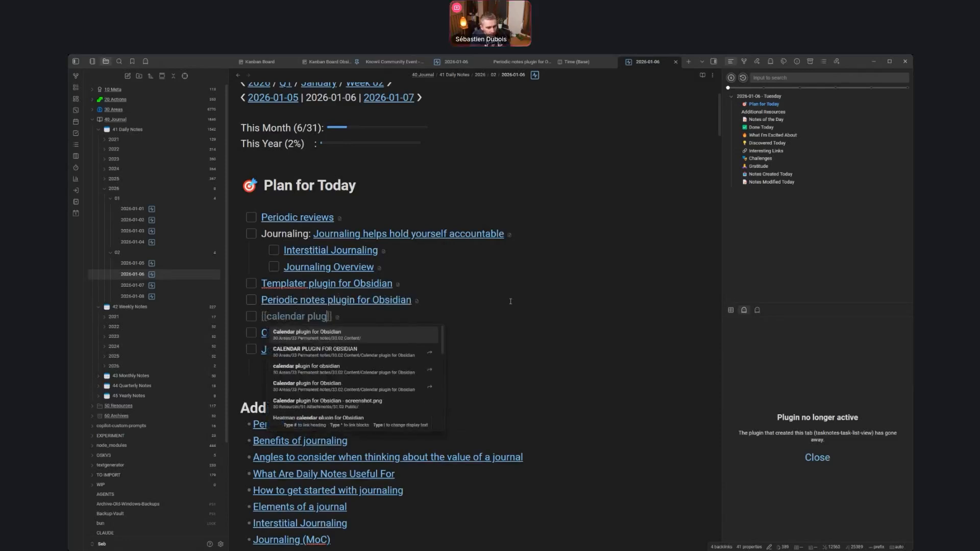
key("Return")
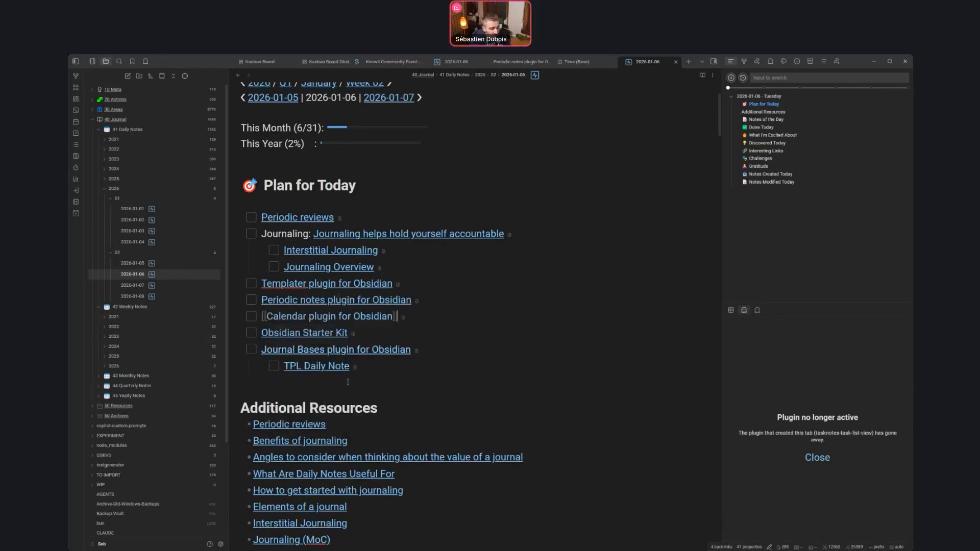
Enable the installed Calendar community plugin and check its settings.
left_click(220, 544)
scroll(329, 319, "down", 4)
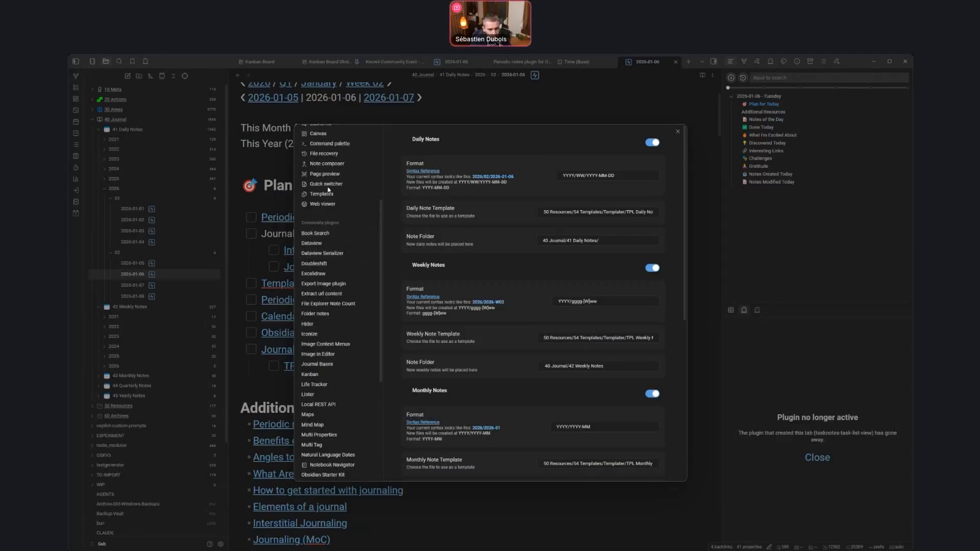
scroll(336, 229, "up", 4)
left_click(331, 238)
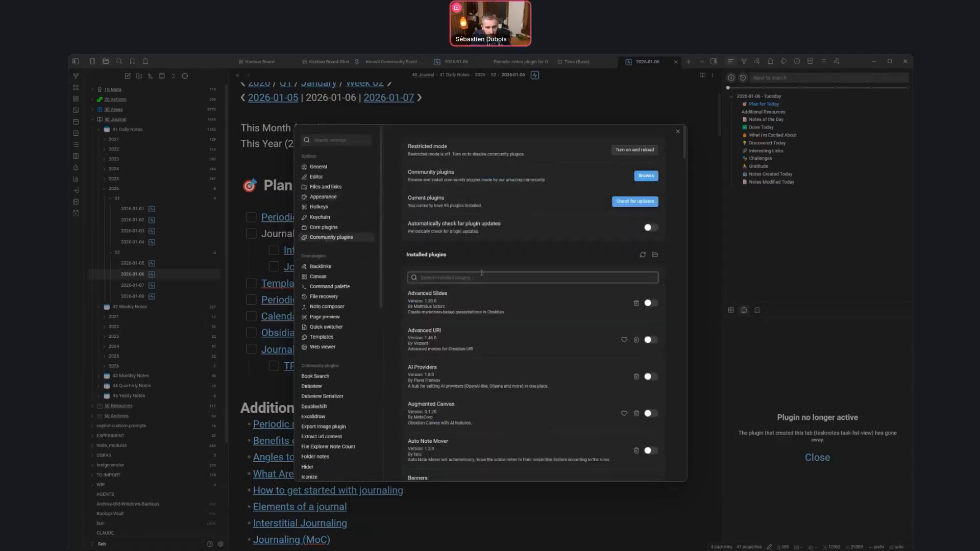
type("calend")
left_click(654, 303)
left_click(616, 304)
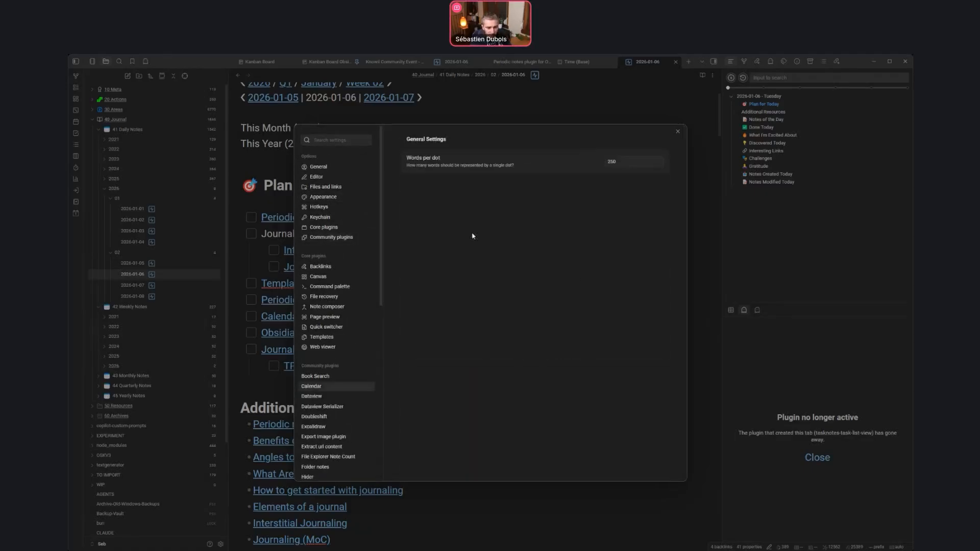
left_click(678, 131)
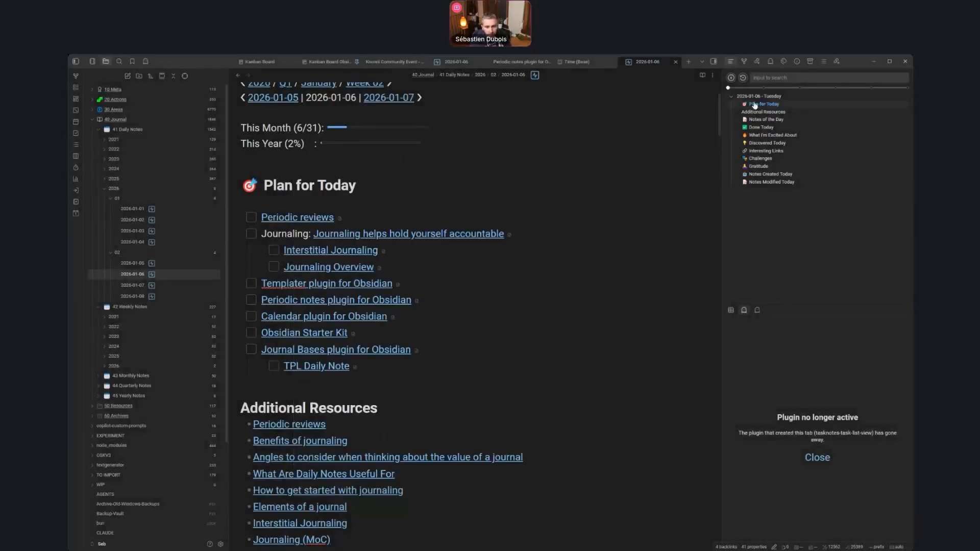
Add the Open mini calendar action to the ribbon.
left_click(663, 65)
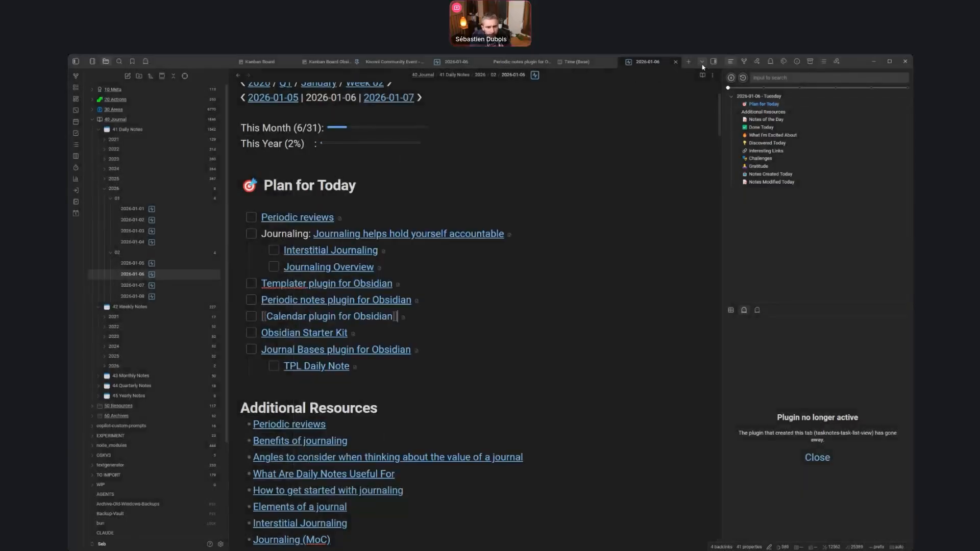
right_click(74, 234)
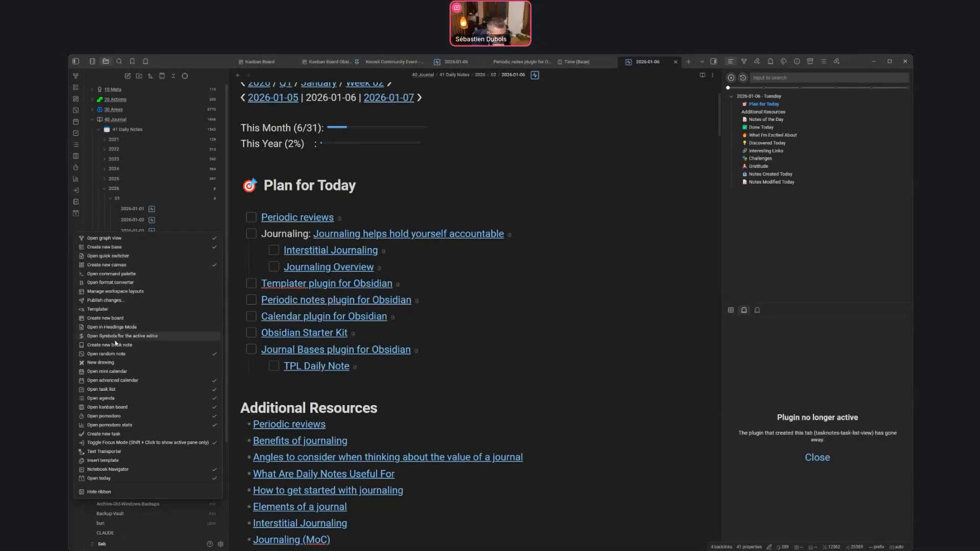
left_click(109, 372)
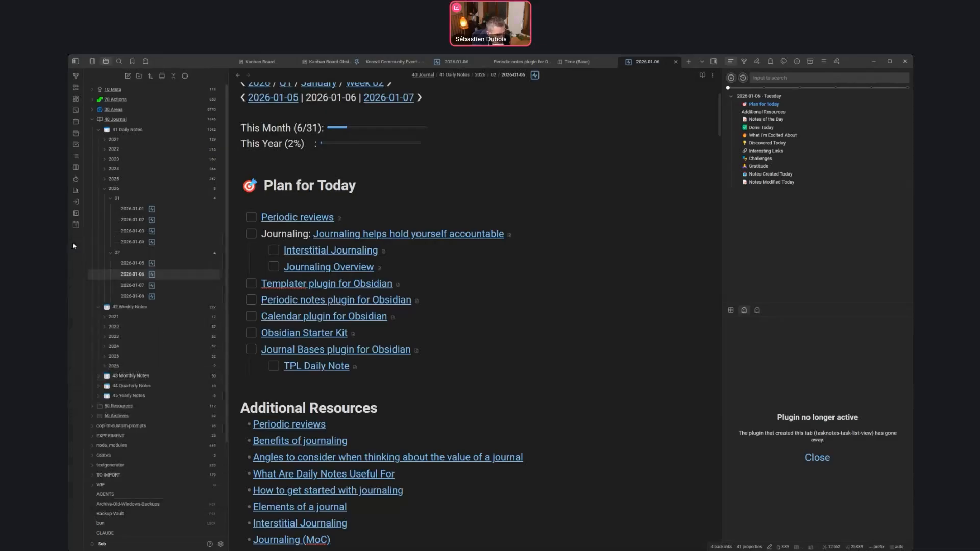
View the advanced weekly calendar for Jan 5 – 11, 2026, followed by the January 2026 mini calendar.
left_click(76, 133)
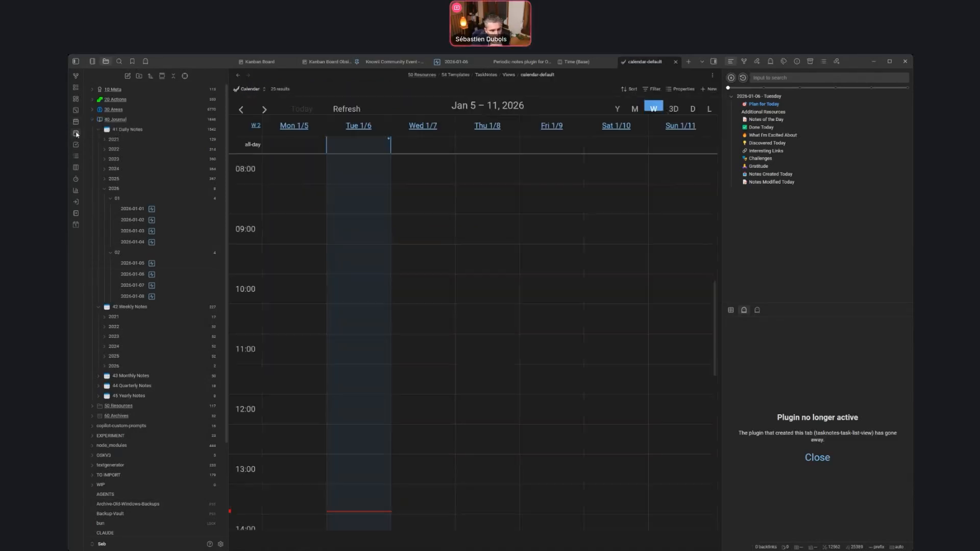
left_click(76, 122)
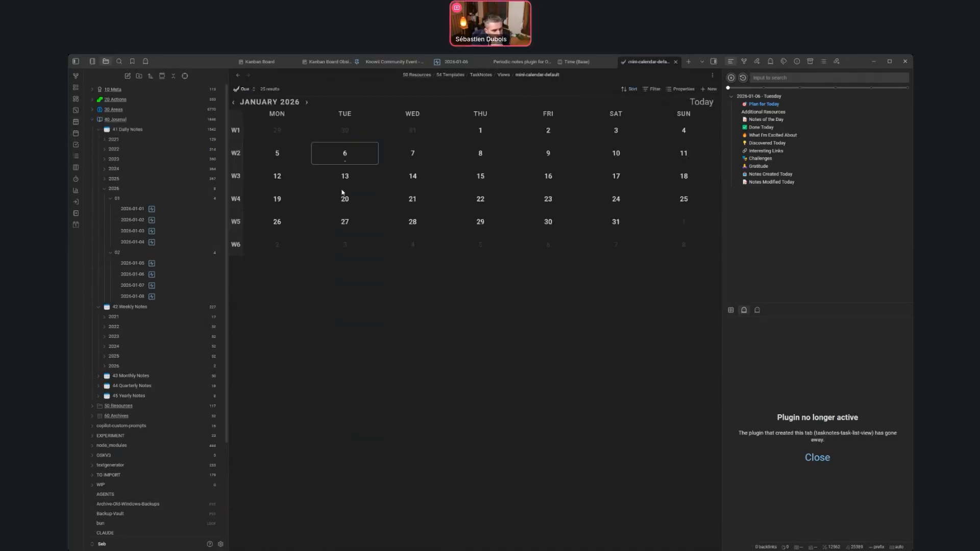
Check which ribbon actions are enabled and look at the Calendar plugin's general settings.
right_click(77, 241)
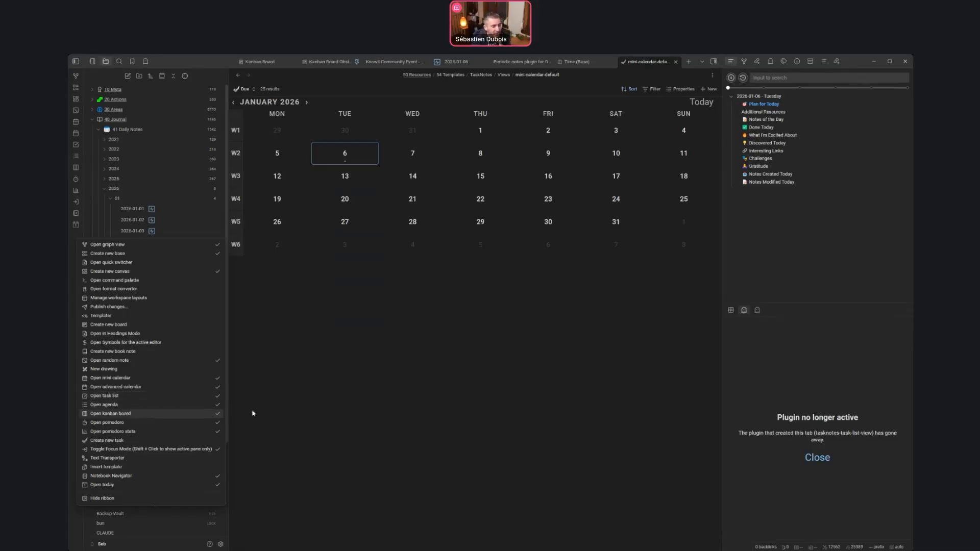
left_click(262, 466)
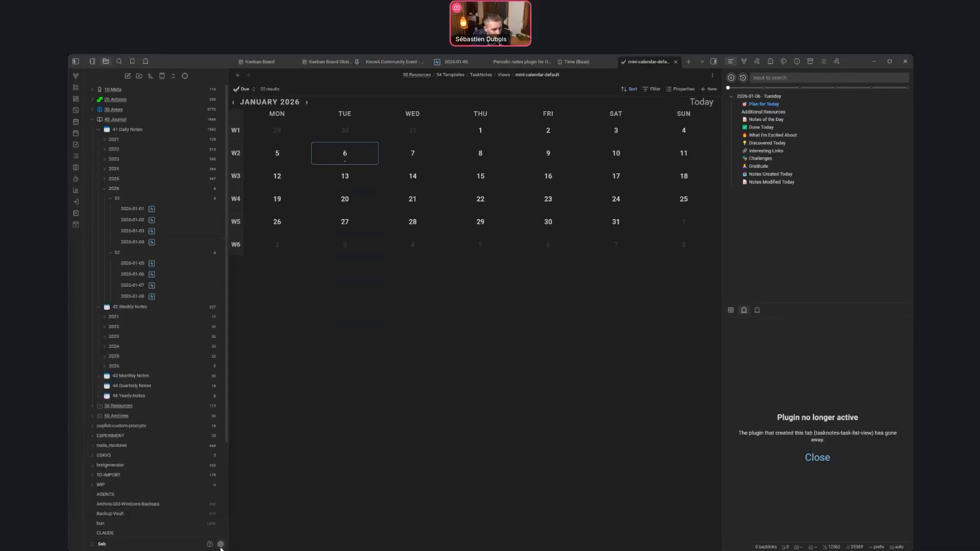
left_click(220, 544)
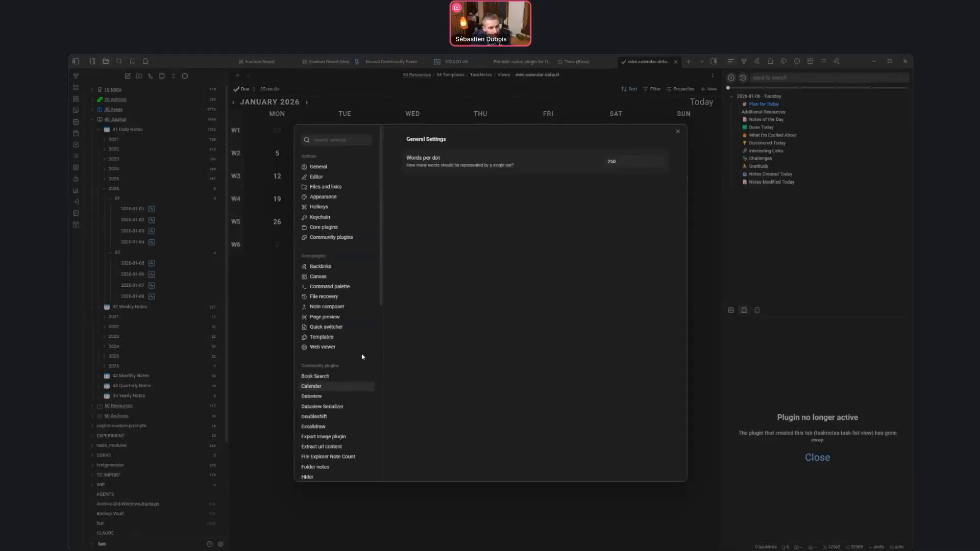
left_click(678, 131)
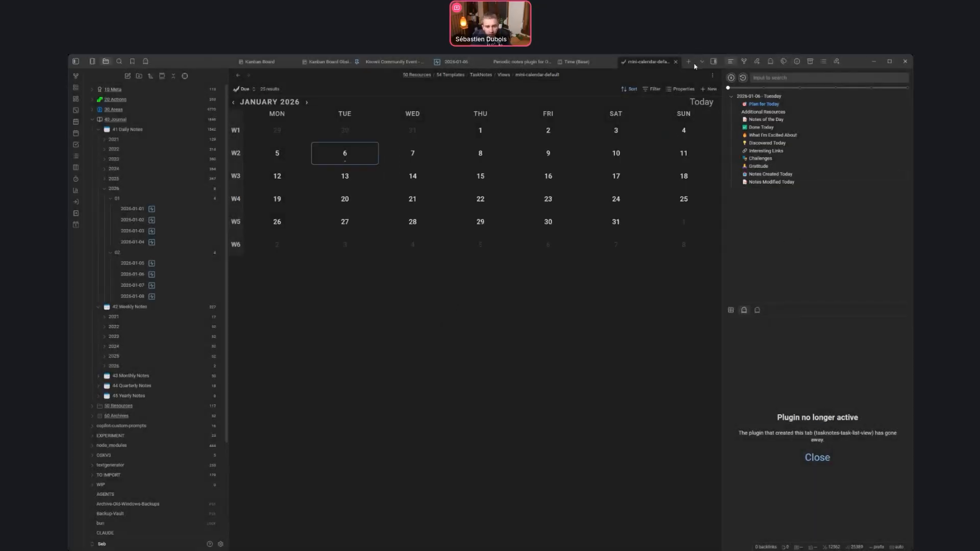
Search the available commands for "calendar" and look through the matches without running any.
key("ctrl+p")
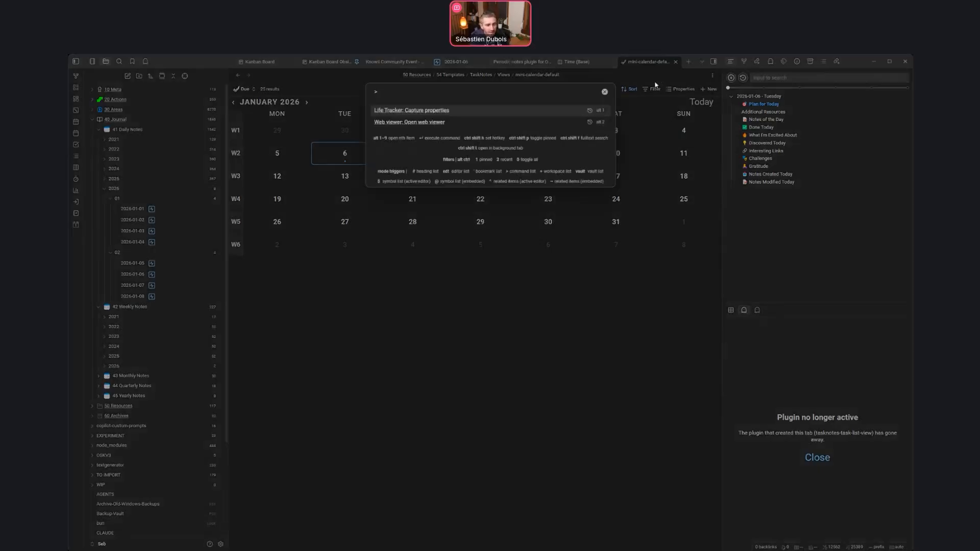
type("calendar")
key("Down")
key("Down")
key("Down")
key("Down")
key("Down")
key("Down")
key("Escape")
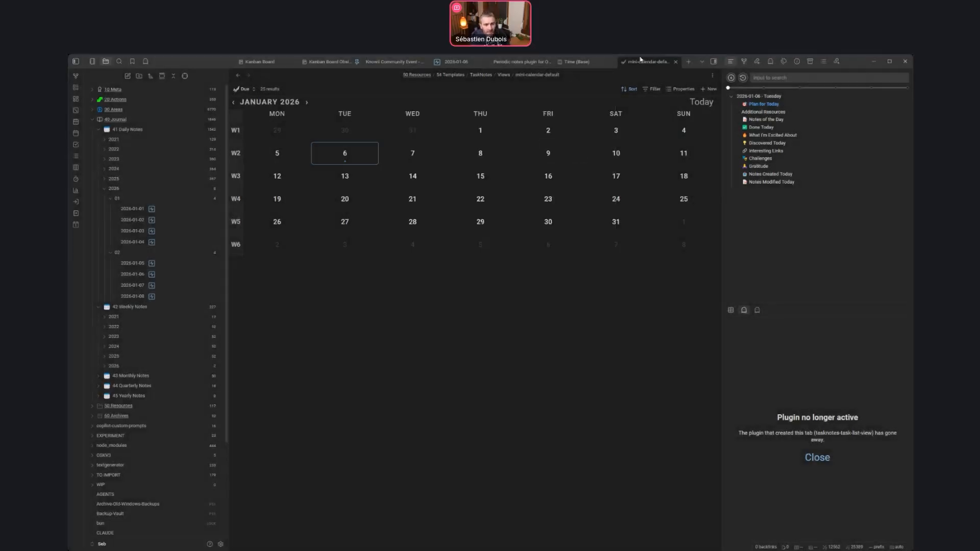
Close the mini calendar and return to the Calendar plugin item in the 2026-01-06 daily note's Plan for Today.
left_click(675, 62)
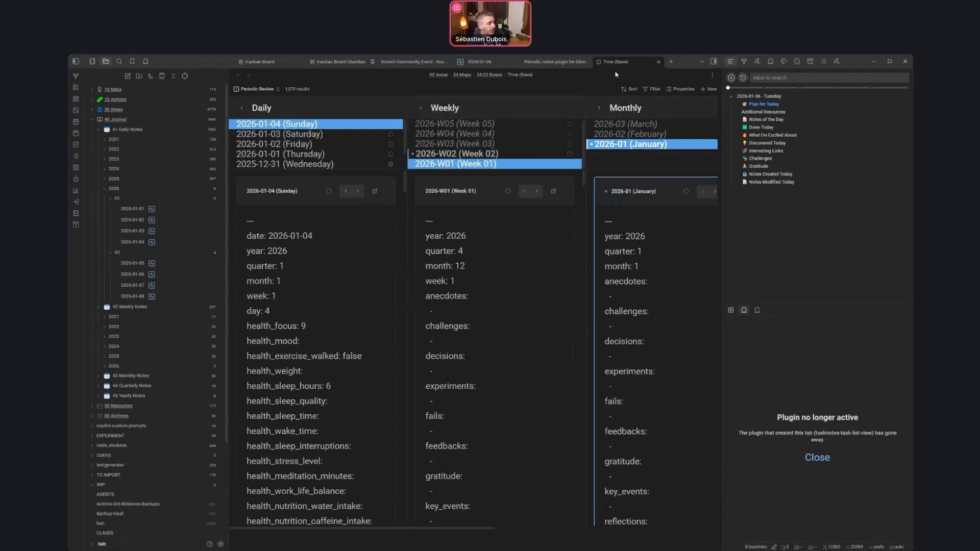
left_click(480, 62)
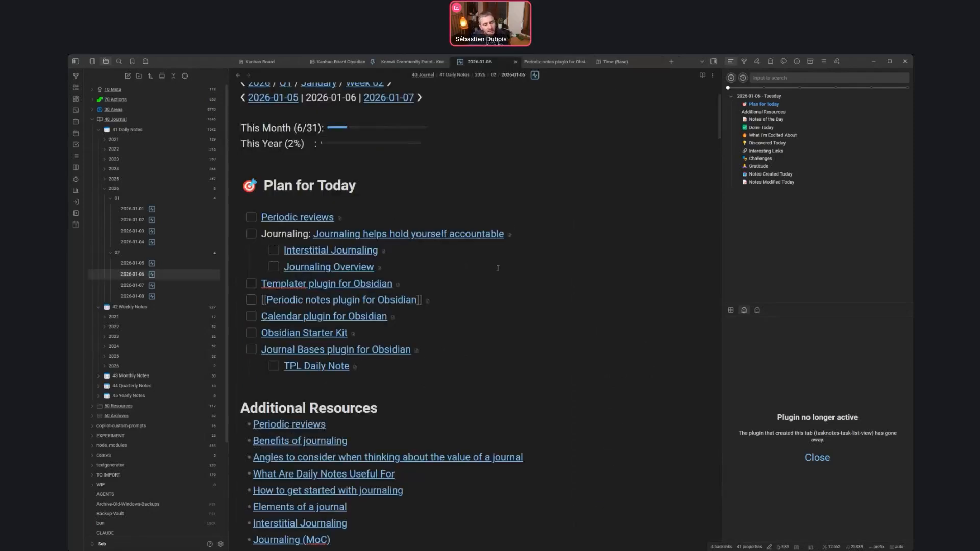
key("Down")
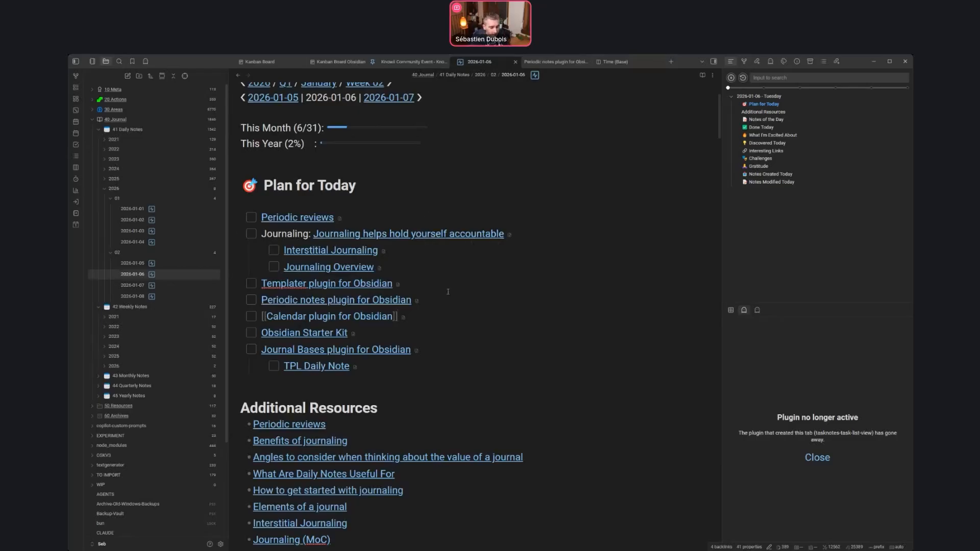
left_click(446, 311)
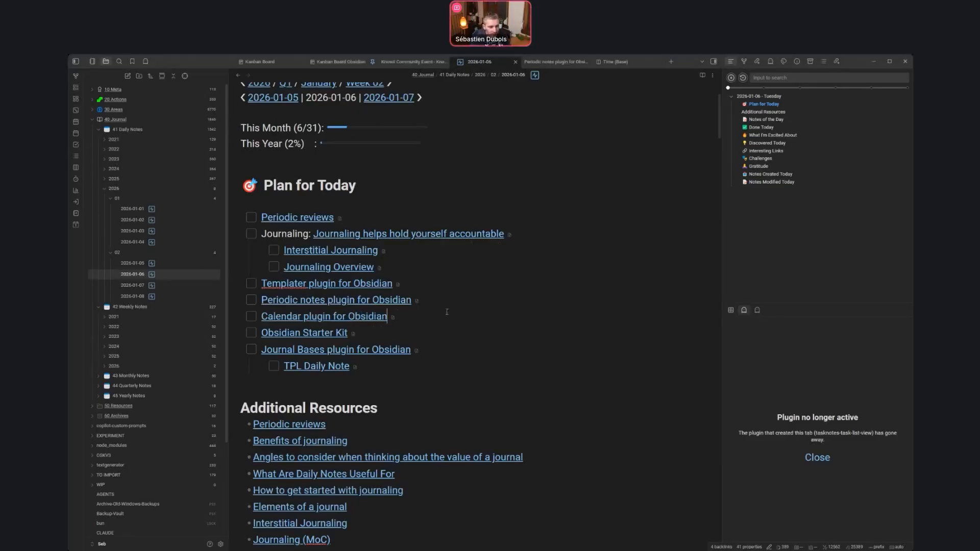
Open the linked Obsidian Starter Kit note in a new tab and hide the outline sidebar.
left_click(332, 332, "ctrl")
scroll(359, 325, "up", 10)
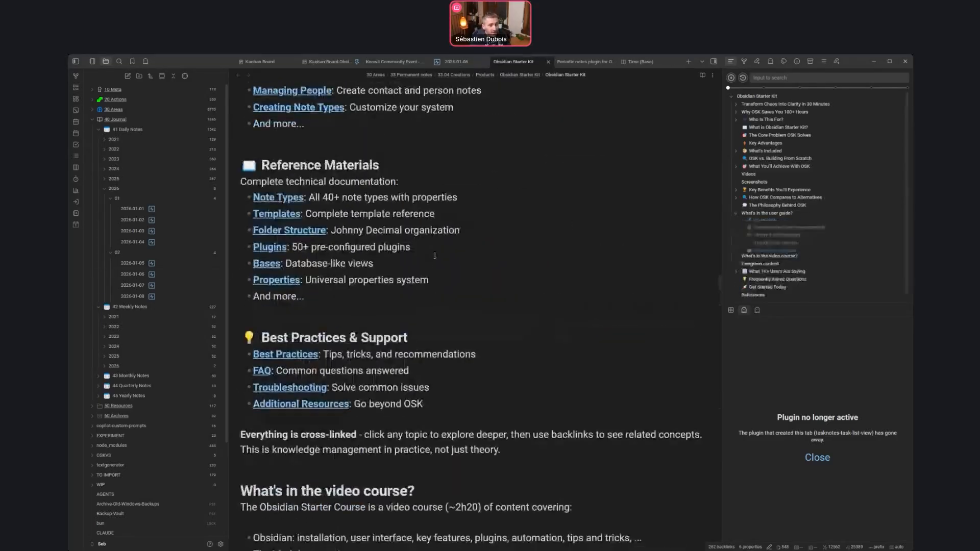
scroll(717, 266, "up", 15)
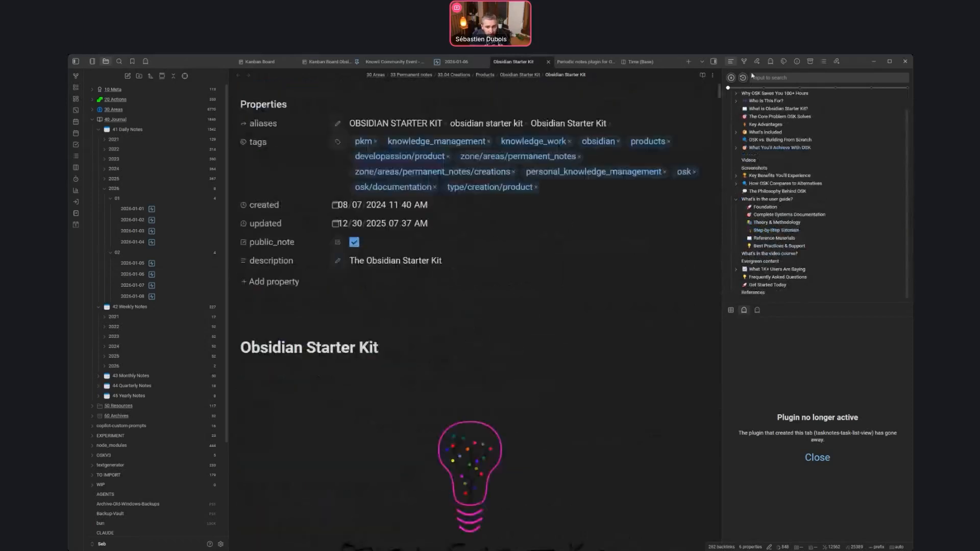
left_click(713, 62)
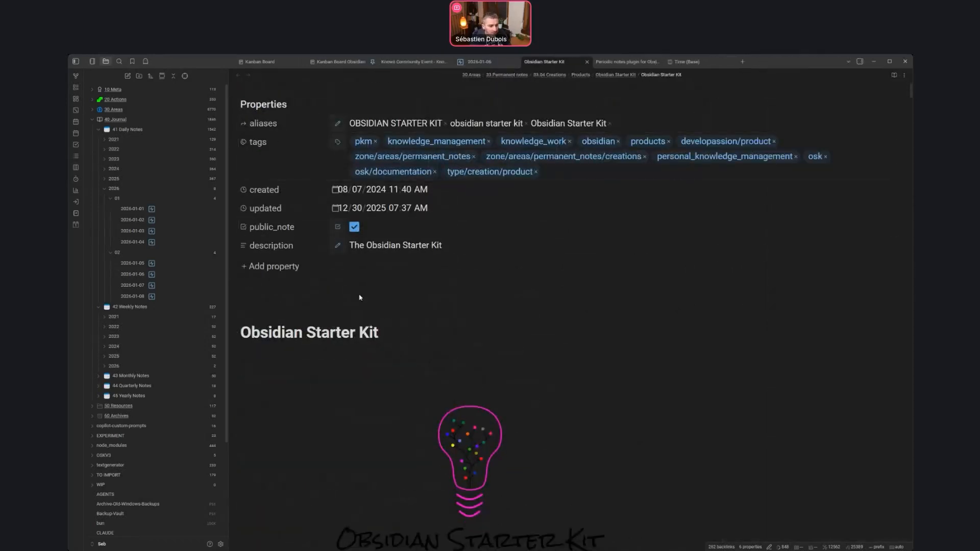
Collapse the 40 Journal folder and read the Obsidian Starter Kit note down to its Key Advantages section.
scroll(378, 283, "down", 4)
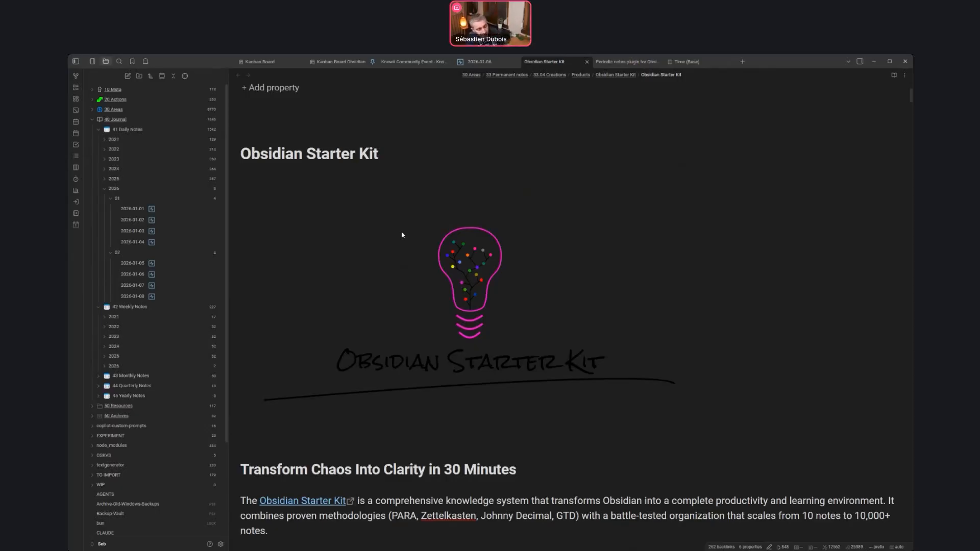
left_click(92, 120)
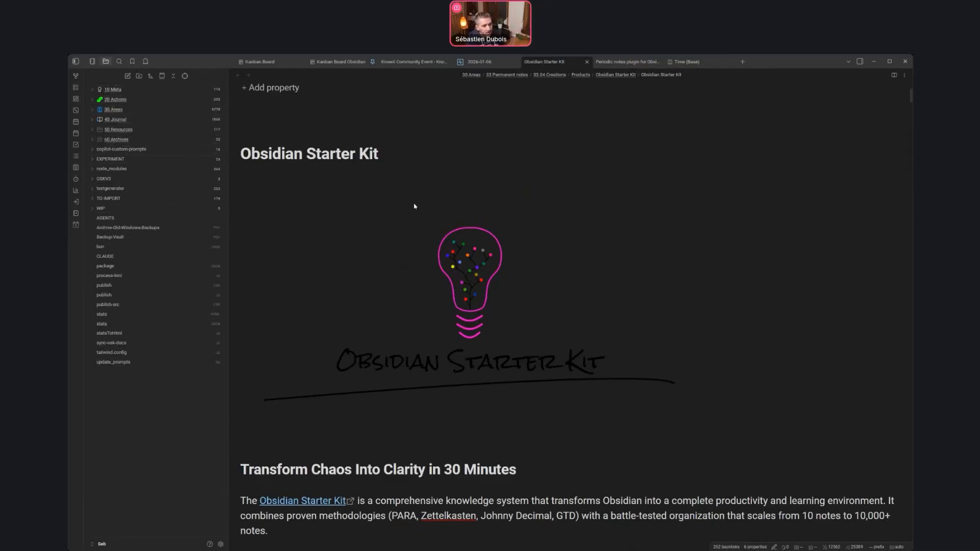
scroll(412, 198, "down", 15)
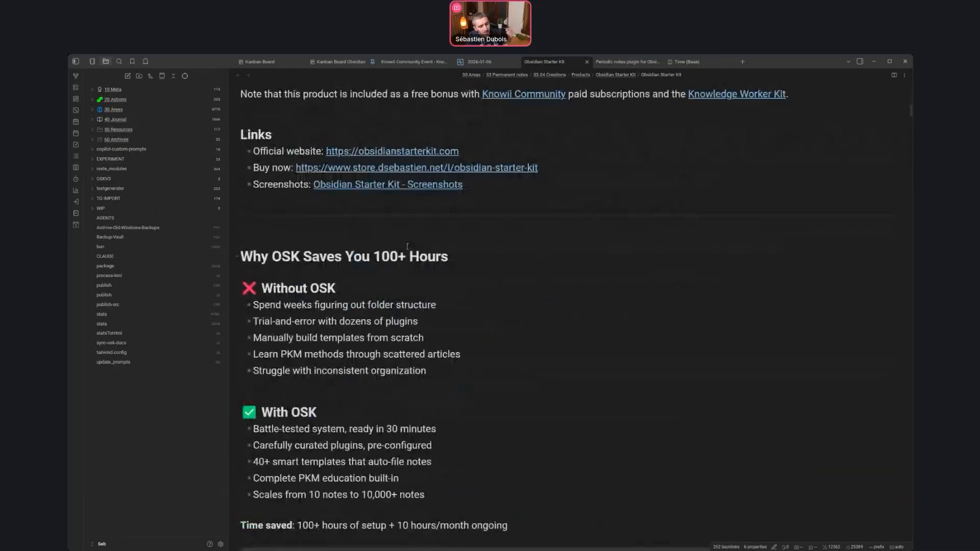
scroll(412, 245, "down", 6)
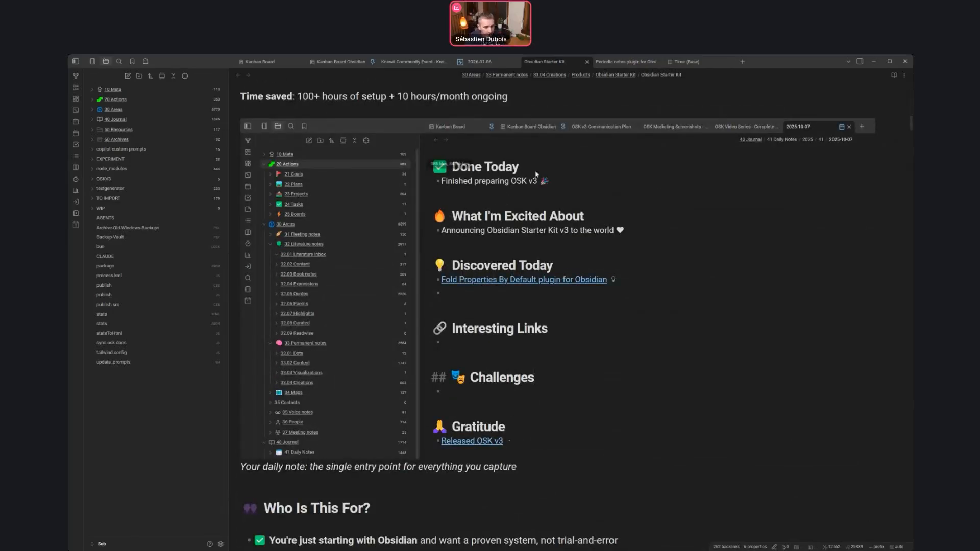
scroll(561, 231, "down", 8)
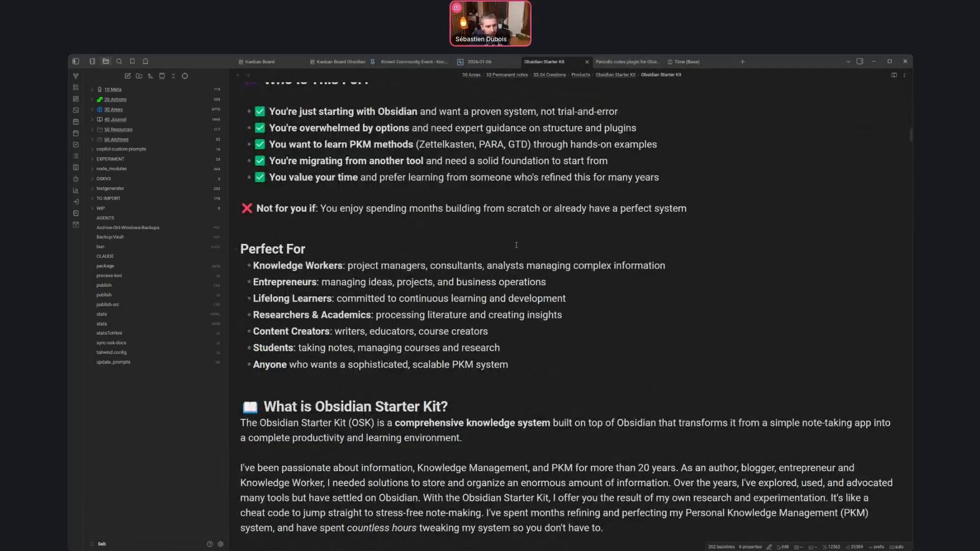
scroll(481, 225, "down", 5)
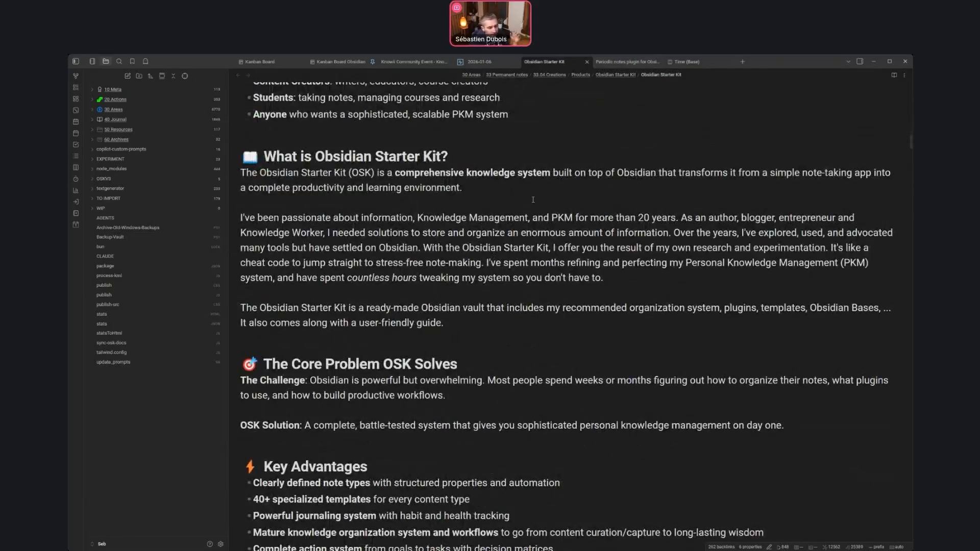
Review the Periodic Notes plugin's format, template and folder settings for daily, weekly and monthly notes.
left_click(221, 544)
scroll(317, 395, "down", 6)
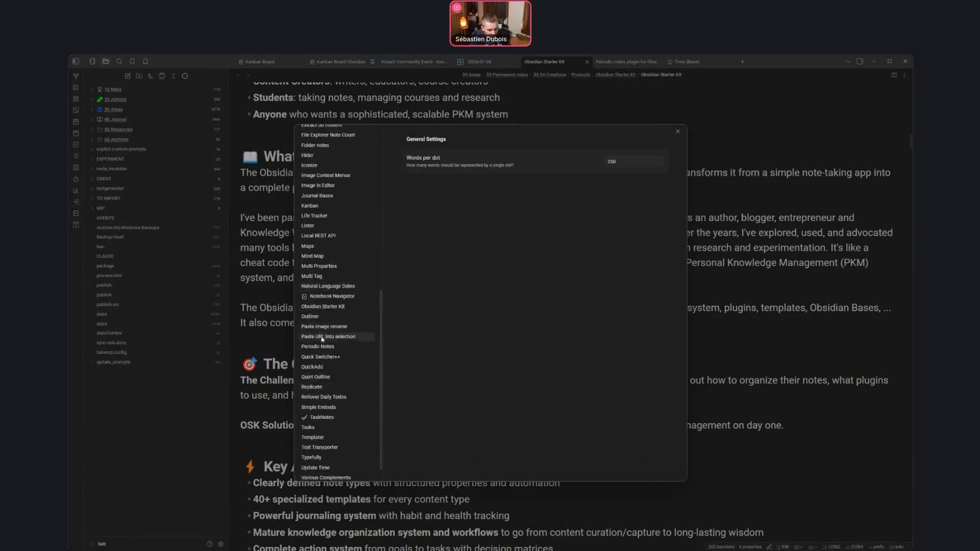
left_click(320, 347)
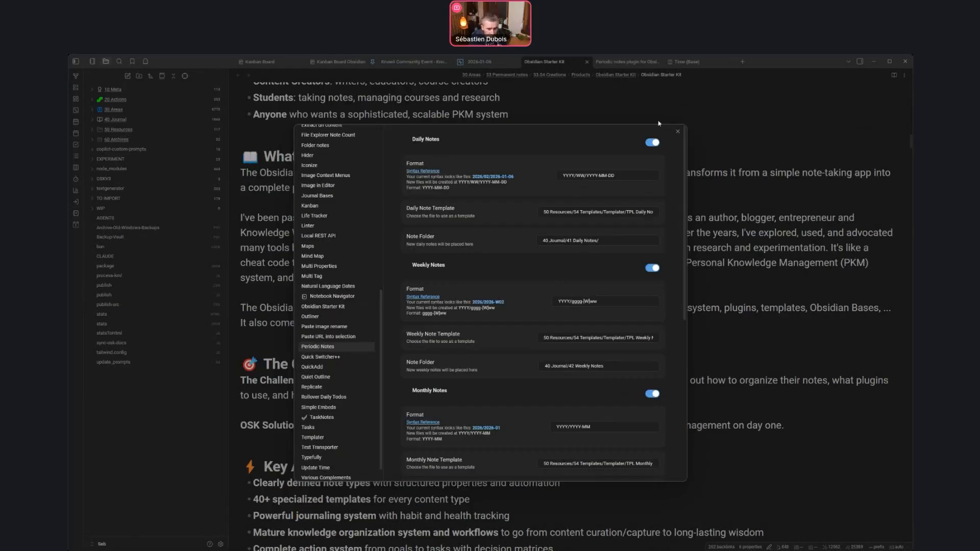
left_click(677, 131)
left_click(547, 164)
left_click(463, 160)
left_click_drag(304, 158, 535, 334)
left_click(581, 151)
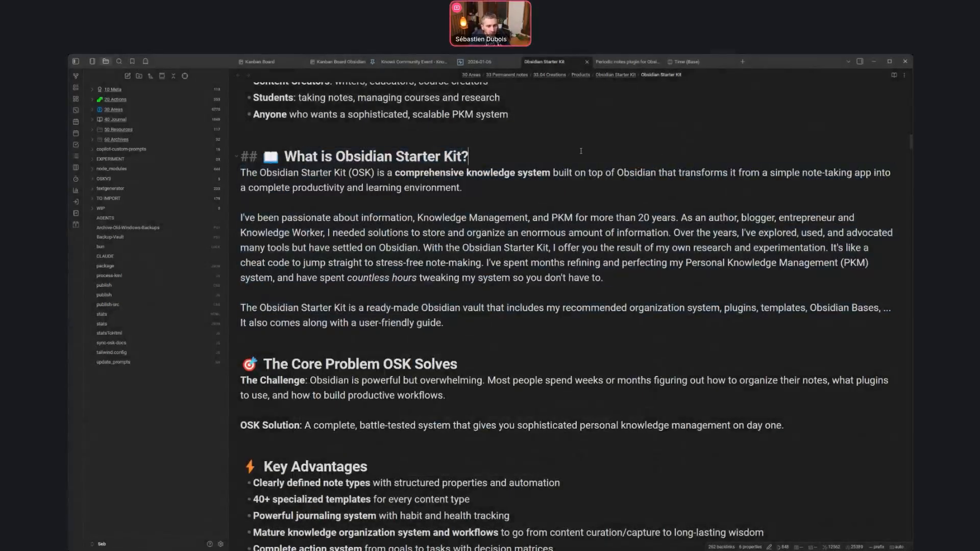
Find the note "Obsidian Starter Kit - User Guide" with the query "obsidian starter kit user" and open it in a new tab.
type("obsidian")
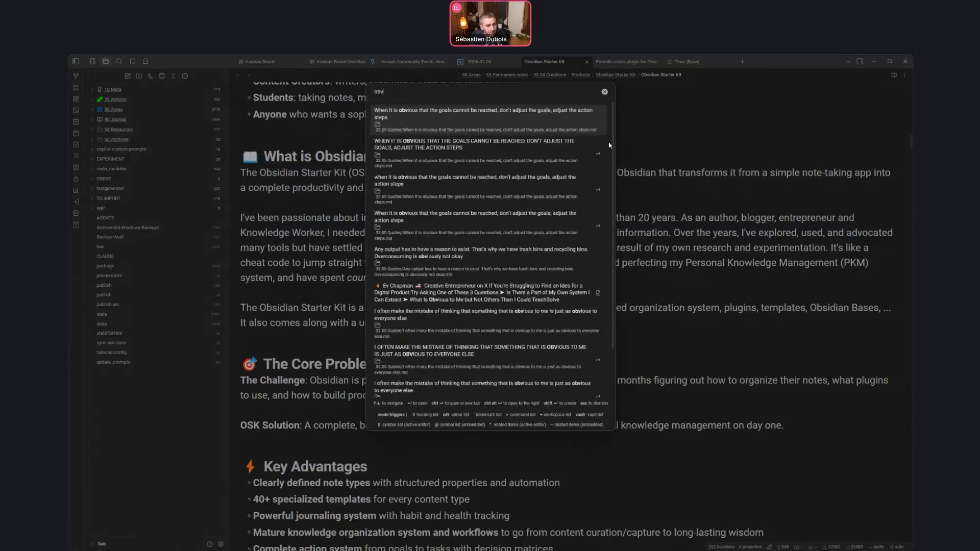
type(" starter kit")
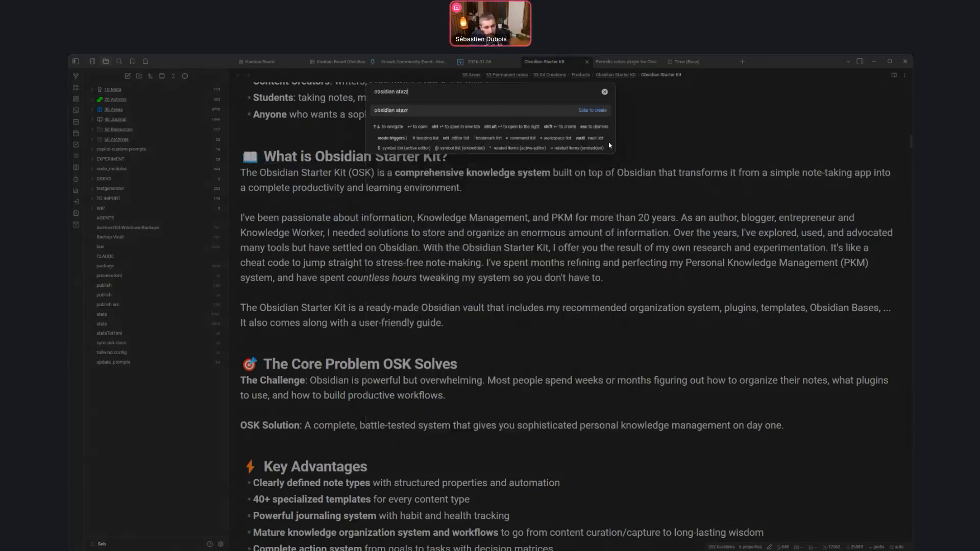
type(" user")
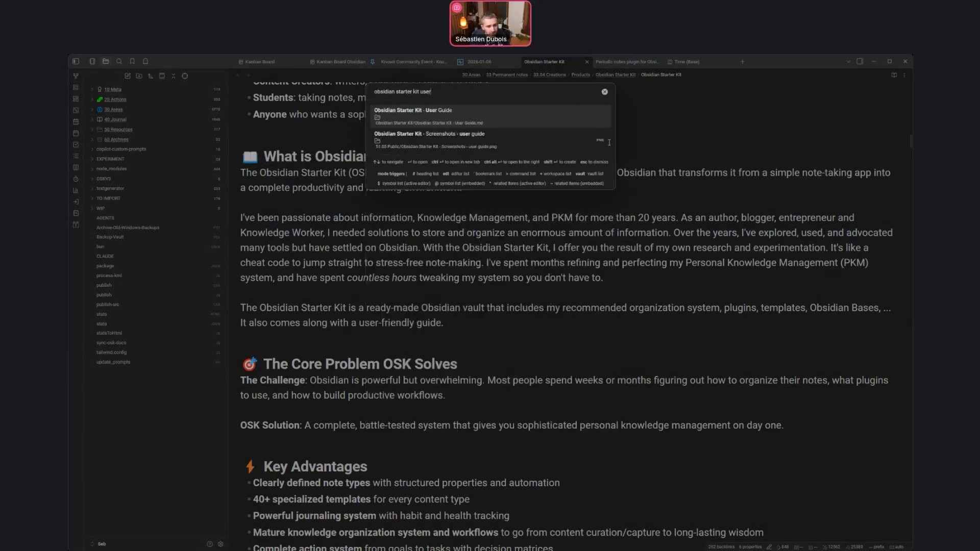
key("ctrl+Return")
Open the Obsidian Starter Kit - Reference page from the user guide's Going Further list.
scroll(395, 361, "down", 20)
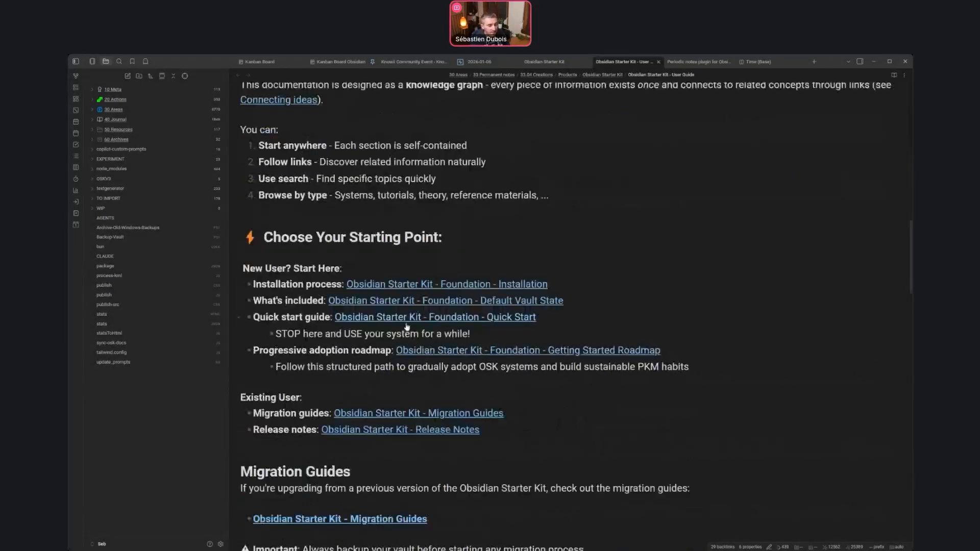
scroll(505, 315, "up", 5)
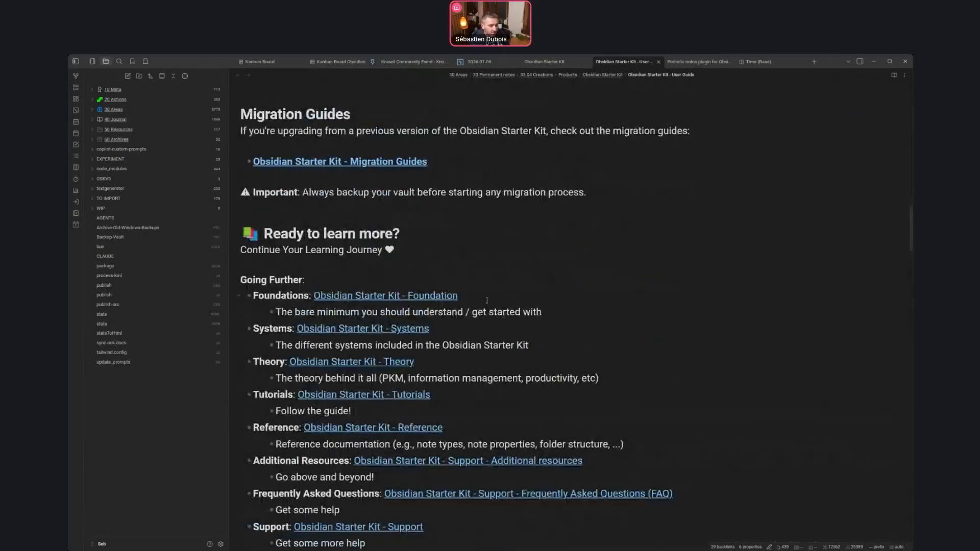
scroll(493, 305, "down", 1)
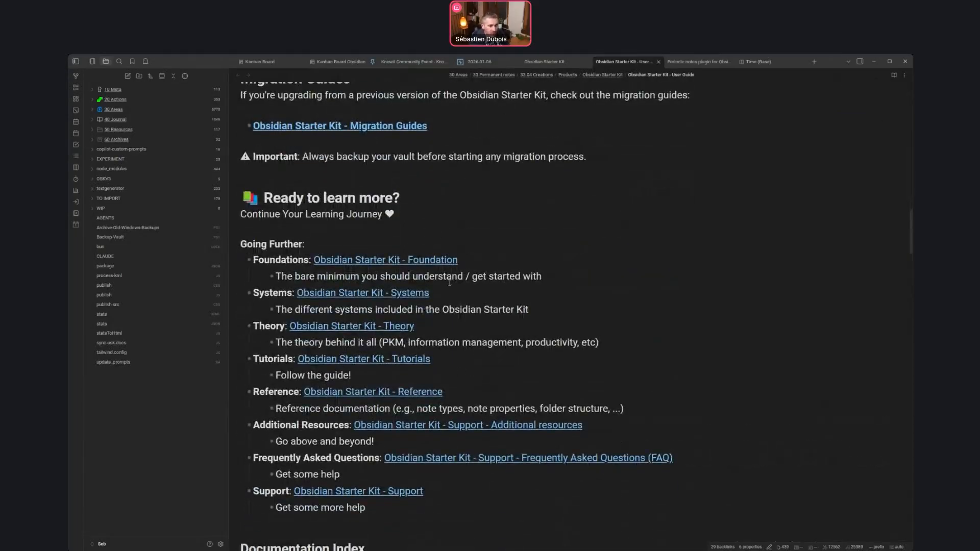
scroll(395, 261, "down", 2)
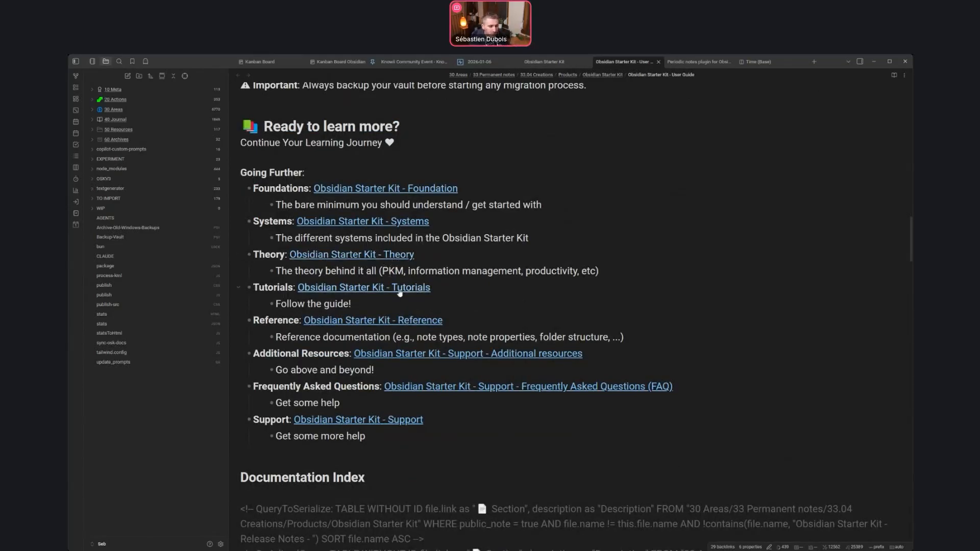
left_click(427, 320)
left_click(426, 320, "ctrl")
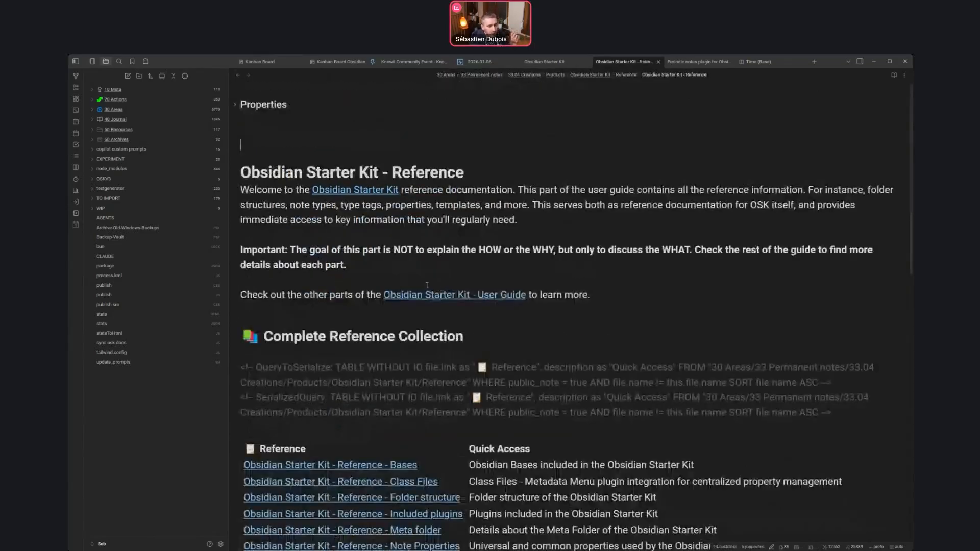
Open the Included plugins page from the Complete Reference Collection table.
scroll(375, 290, "down", 3)
mouse_move(374, 290)
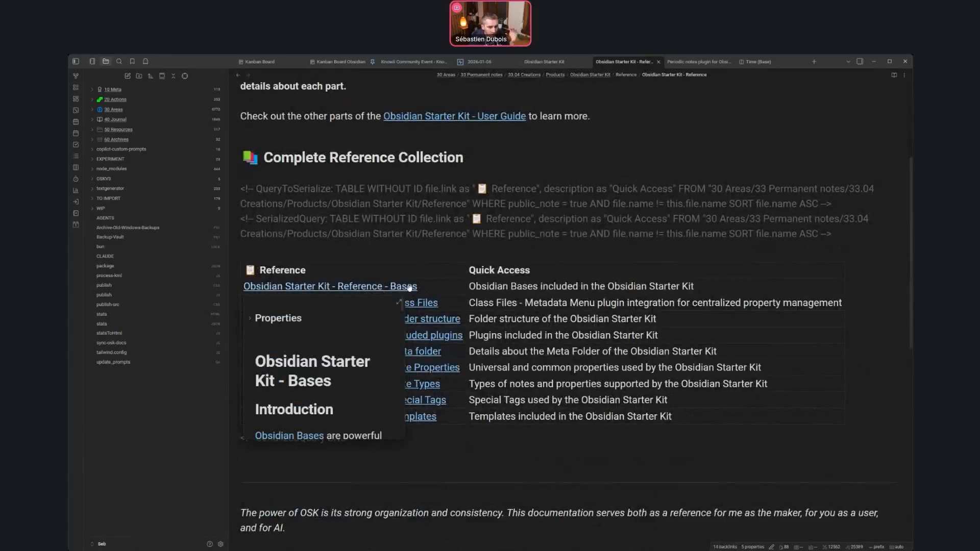
left_click(431, 247)
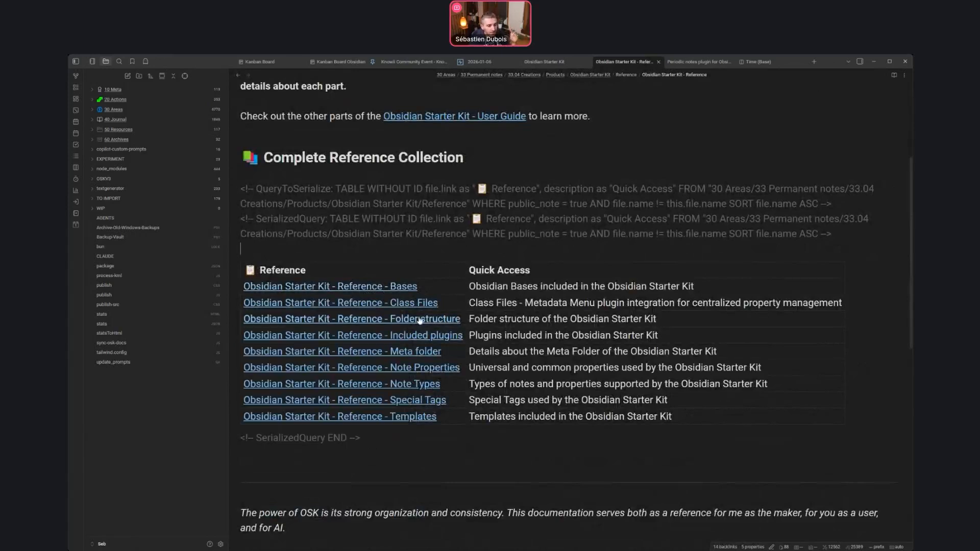
left_click(441, 336)
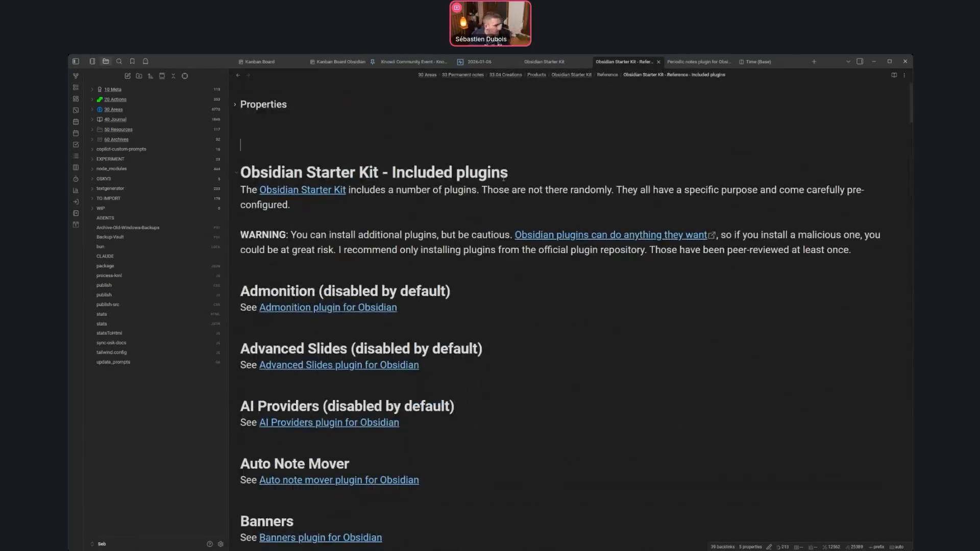
Find Health (Base) with the query "health (bas", open it in a new tab and list its available views.
key("ctrl+alt+Left")
key("ctrl+p")
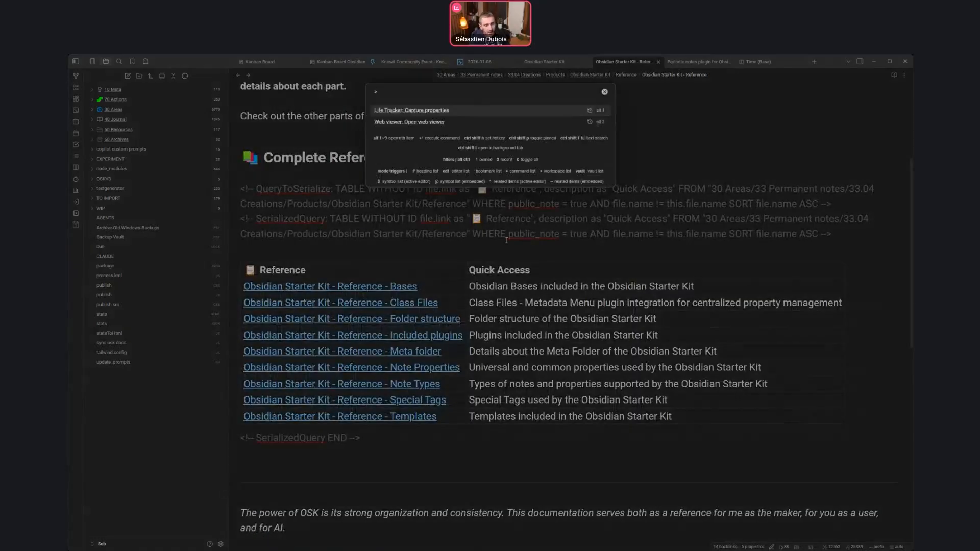
key("BackSpace")
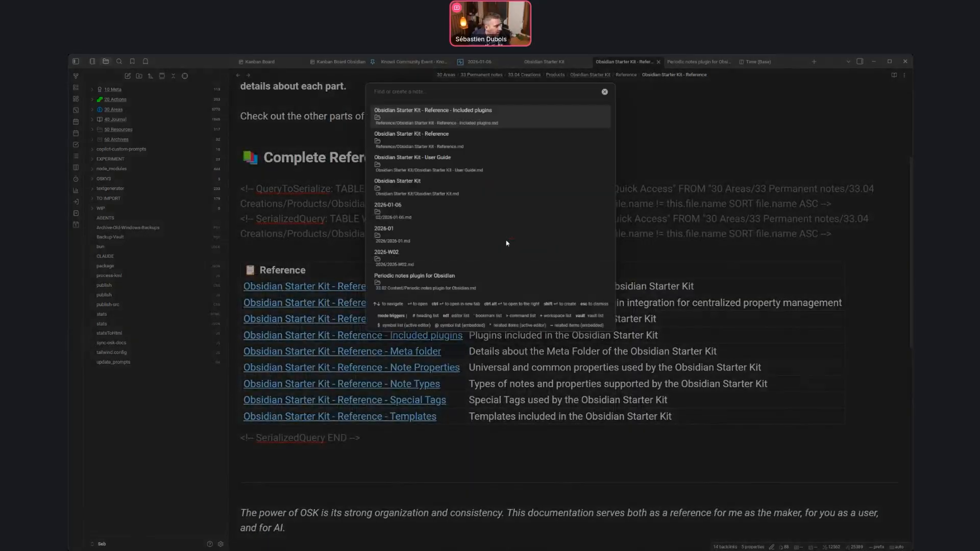
type("health (bas")
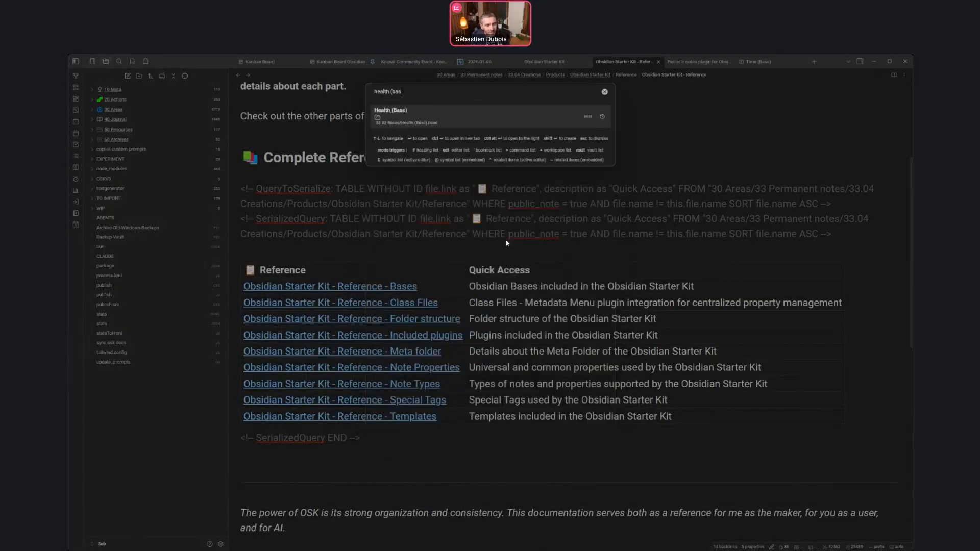
key("Return")
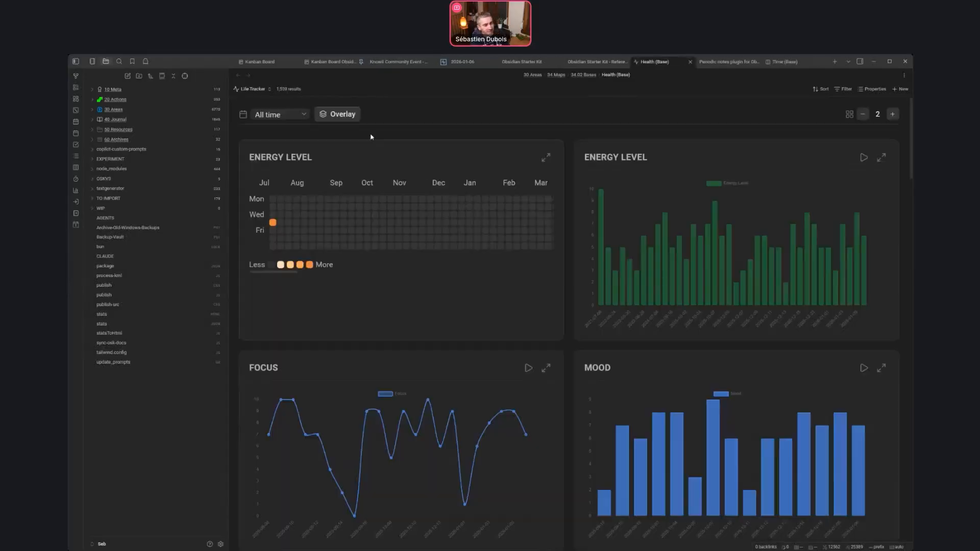
left_click(261, 90)
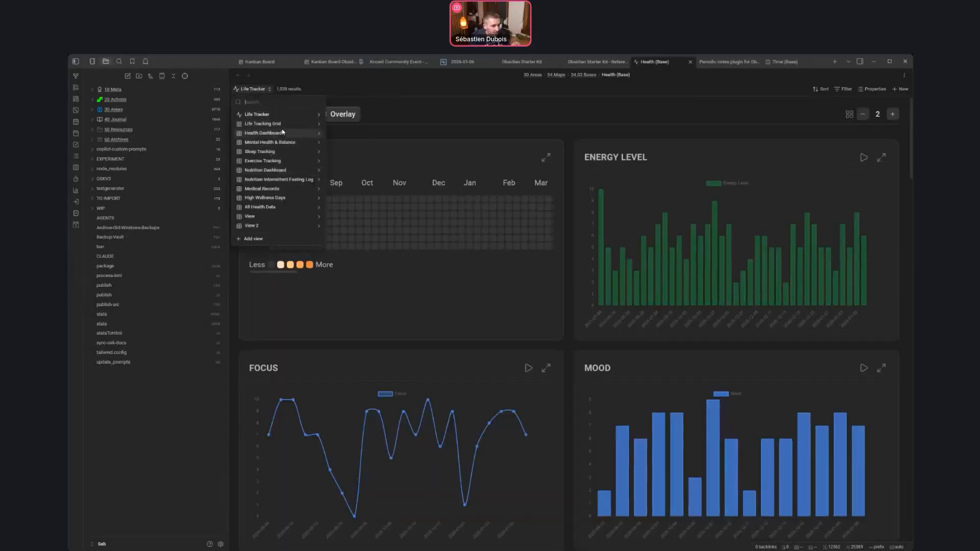
Find Time (Base) with the query "time (", open it and look through its list of views.
key("ctrl+o")
type("time (")
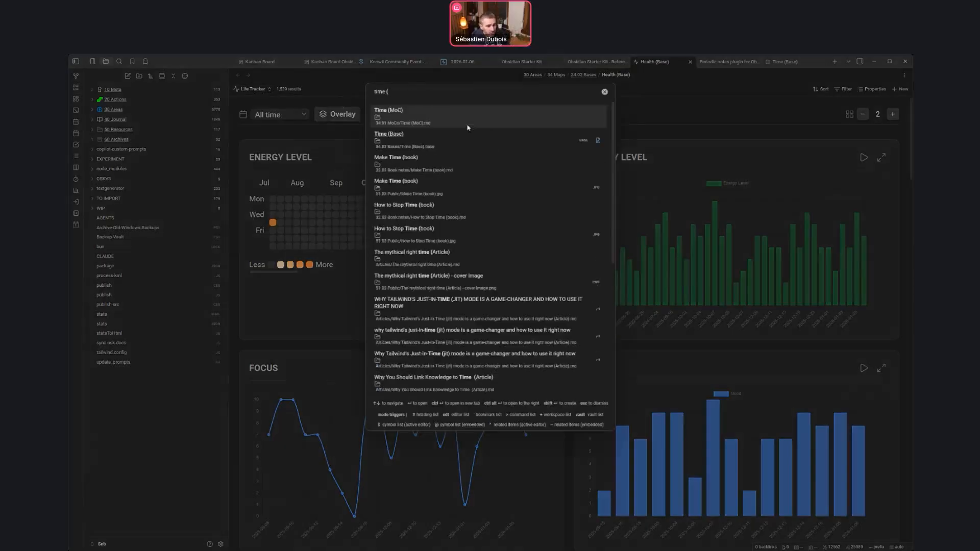
left_click(468, 131)
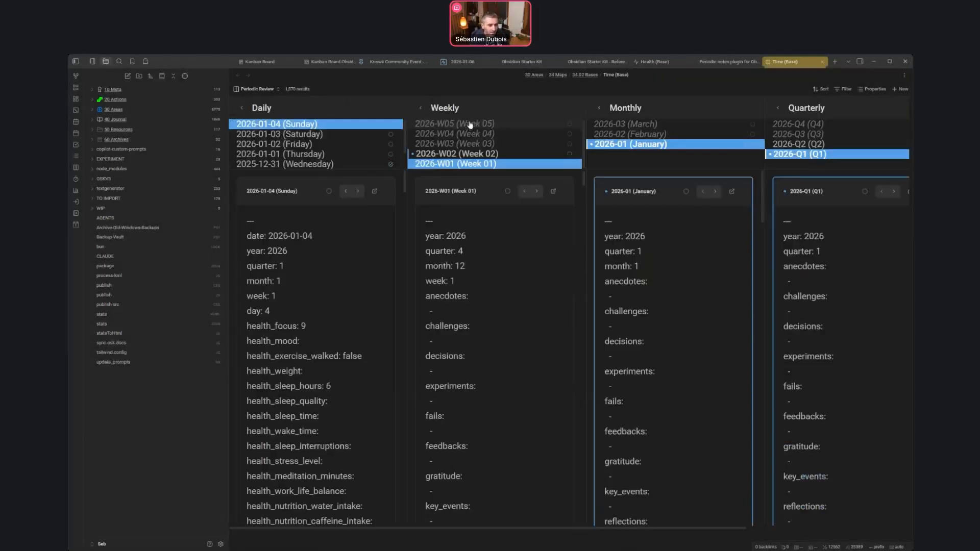
left_click(257, 89)
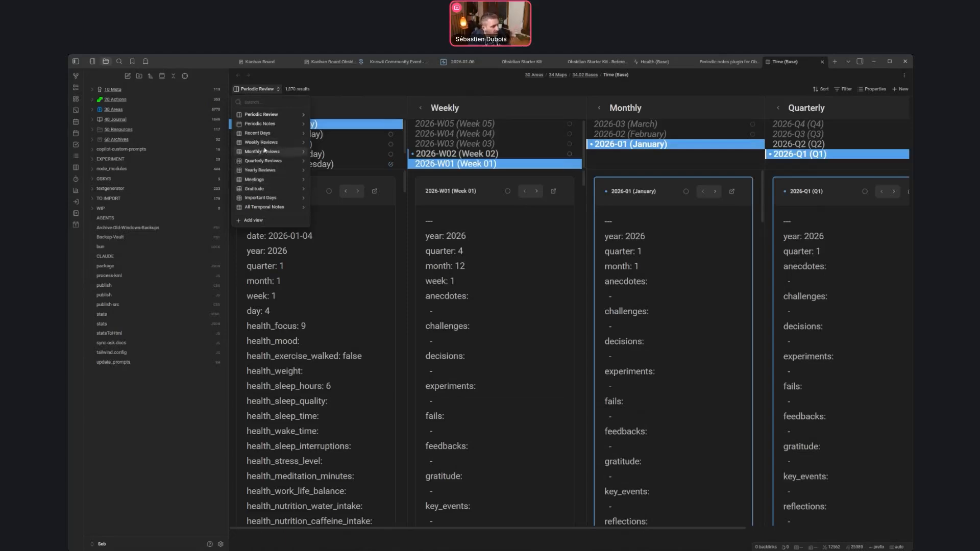
left_click(359, 91)
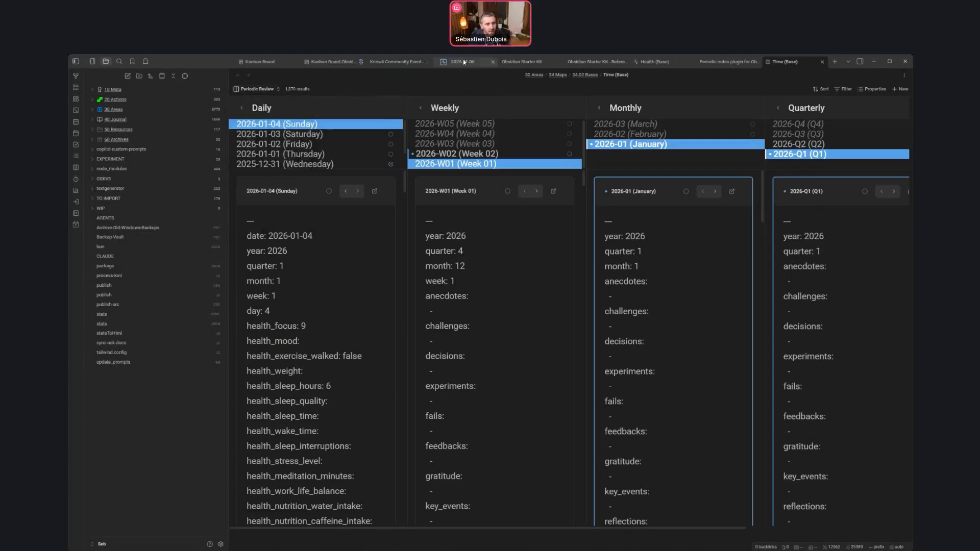
Return to the 2026-01-06 daily note and open the Journal Bases plugin for Obsidian note from Plan for Today in a new tab.
left_click(462, 61)
key("Down")
key("shift+Home")
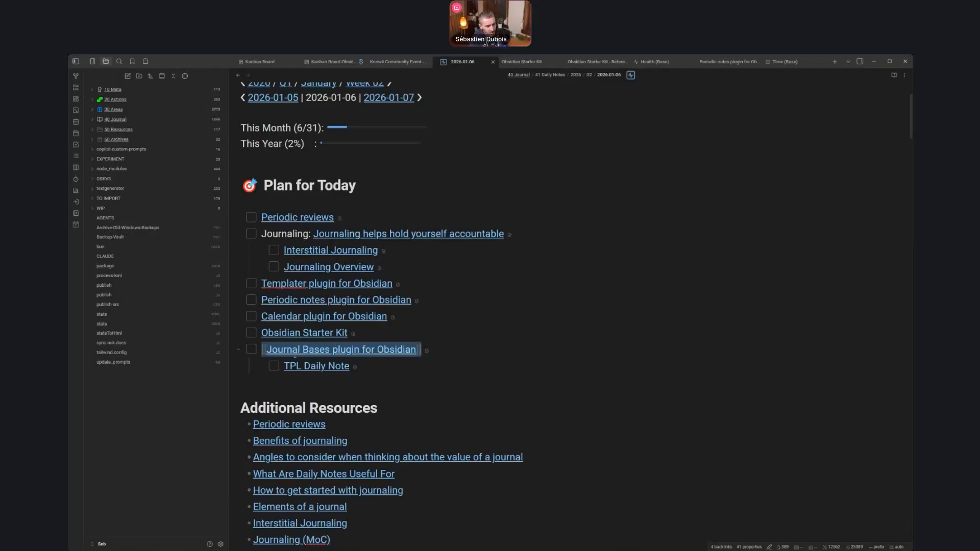
left_click(448, 348)
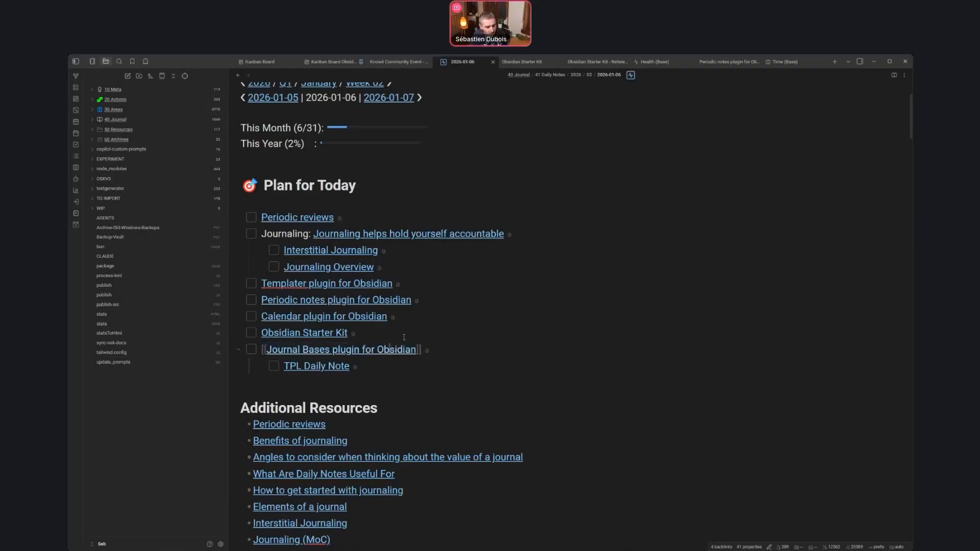
left_click(391, 346, "ctrl")
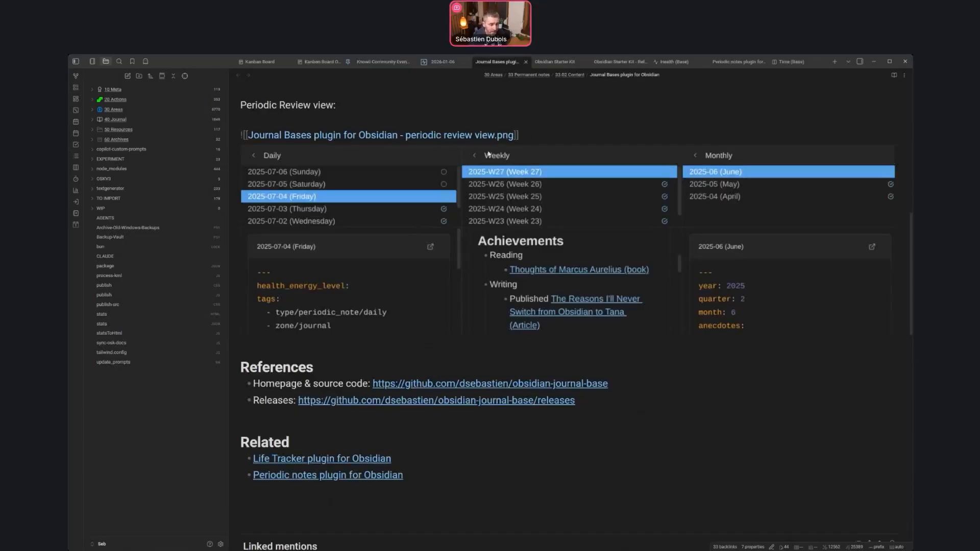
Highlight the Releases link in the References section of the Journal Bases plugin note, then clear the selection.
left_click(305, 383)
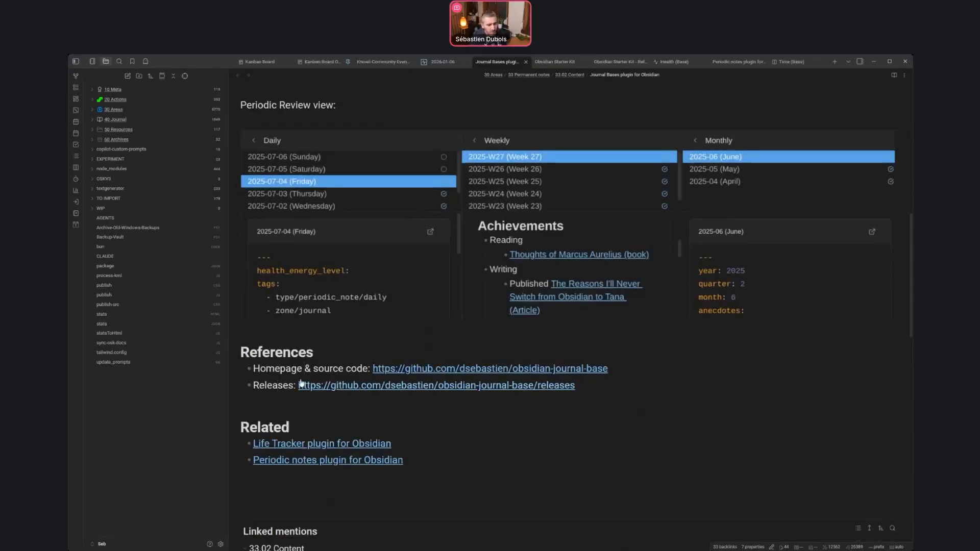
left_click_drag(602, 390, 298, 389)
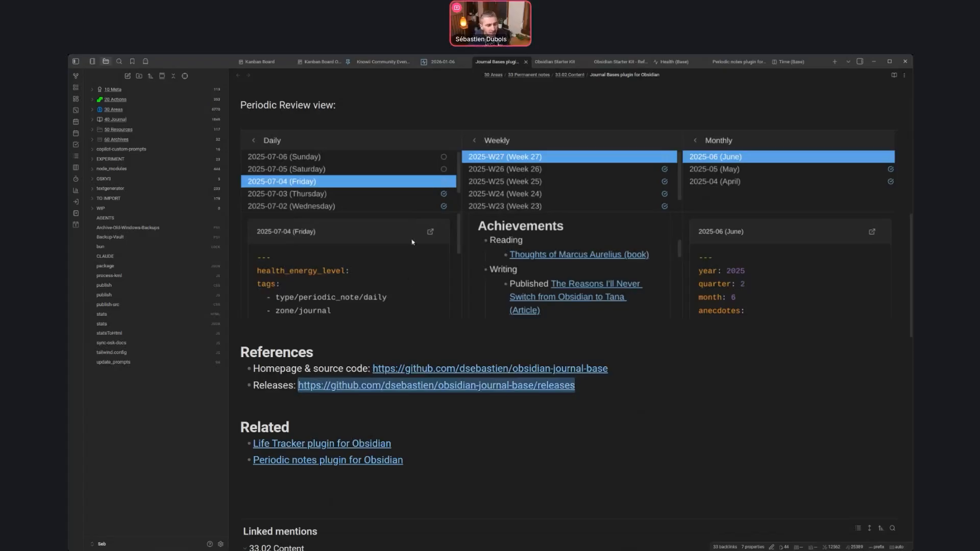
left_click(395, 115)
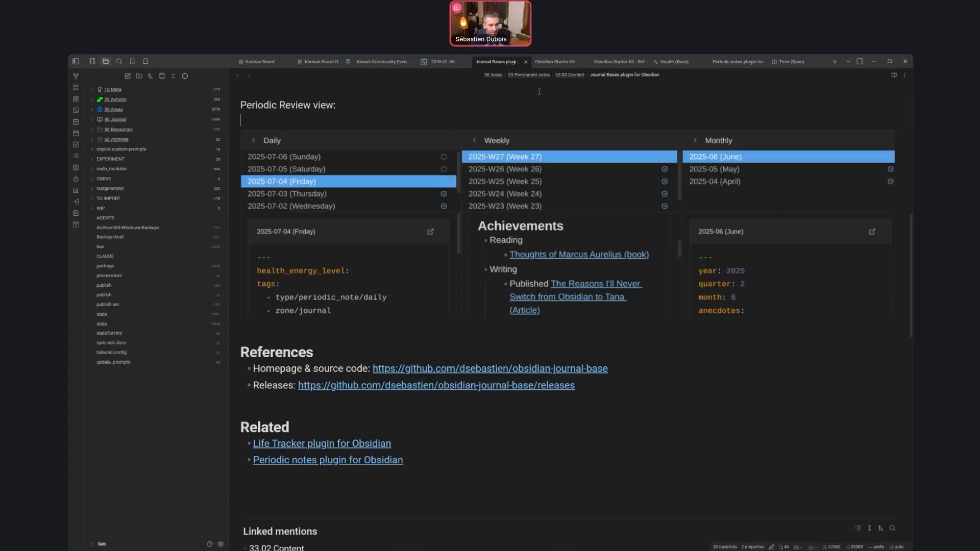
Open today's daily note, 2026-01-06, in a new tab and view its date navigation links.
left_click(834, 61)
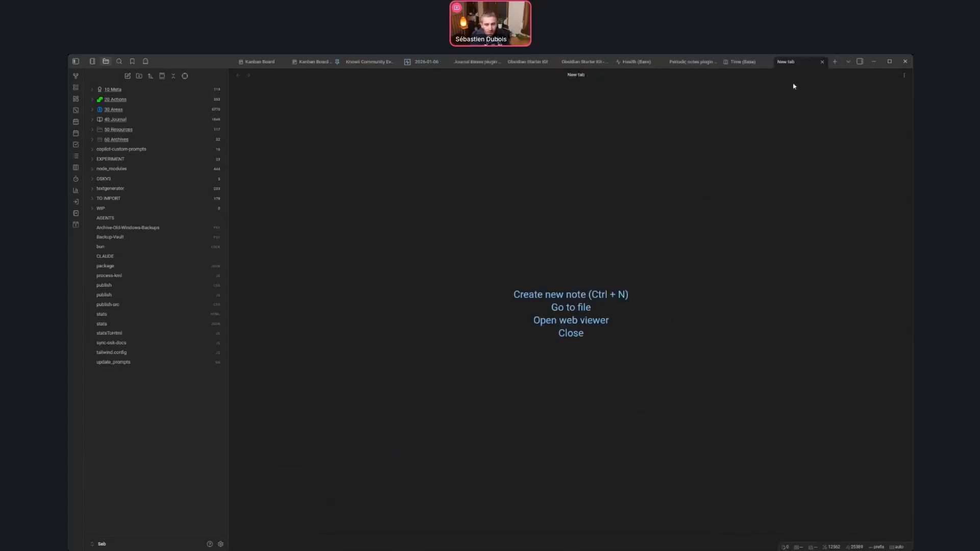
left_click(75, 225)
scroll(420, 187, "up", 3)
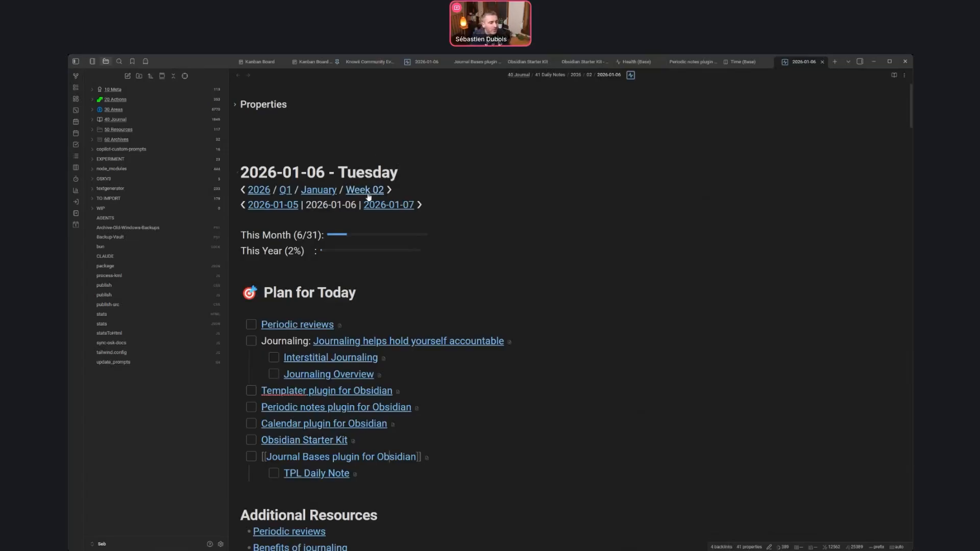
mouse_move(369, 195)
left_click(459, 171)
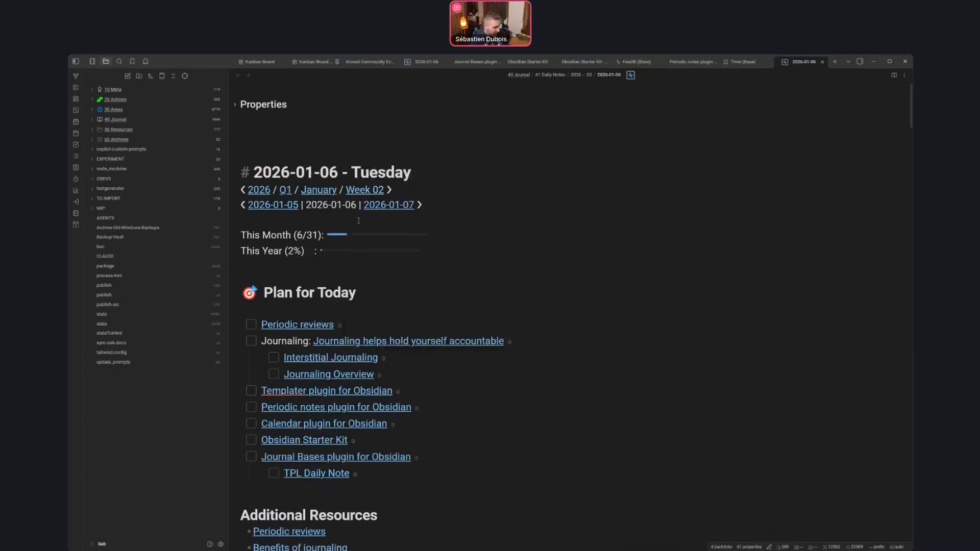
Open the 2026-W02 weekly note, place it in a split to the right of the daily note, and hide the file sidebar.
left_click(260, 205, "ctrl")
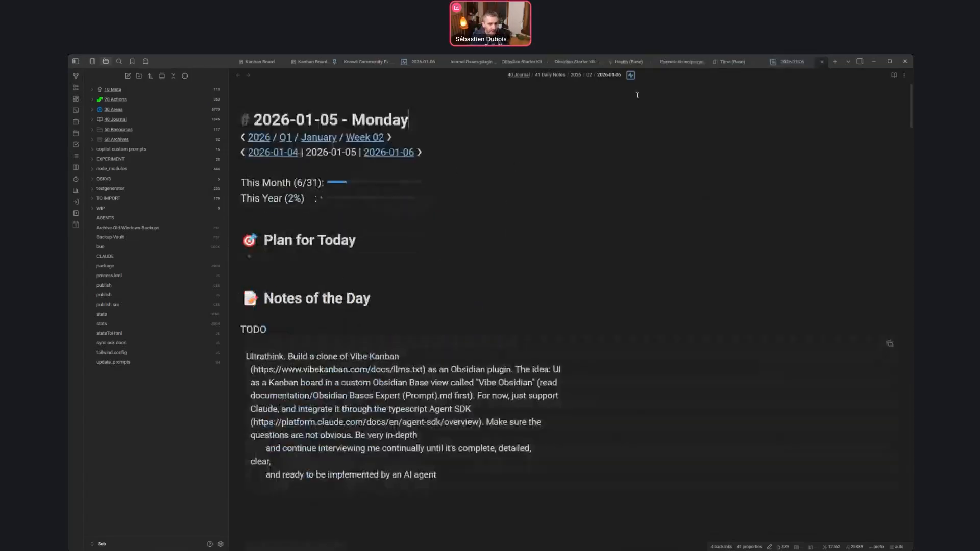
left_click(822, 61)
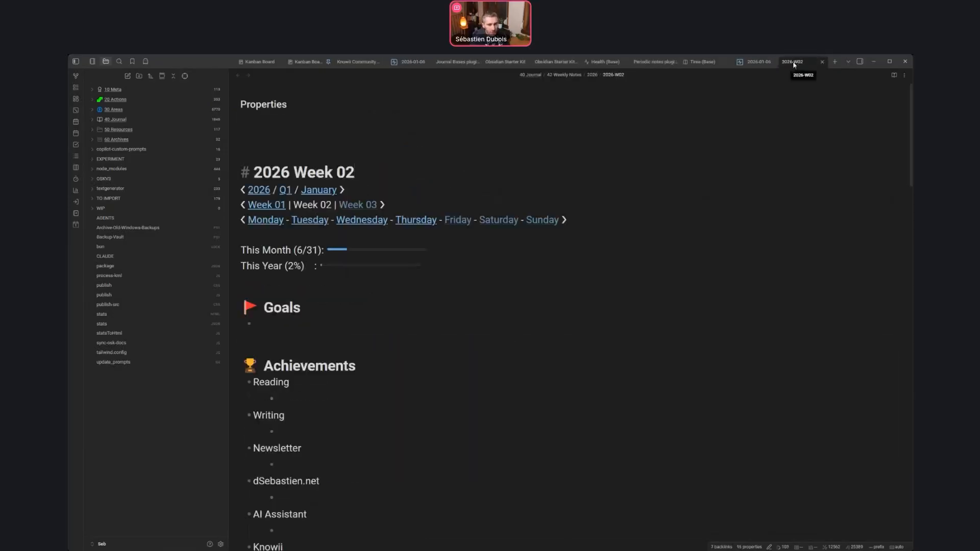
left_click_drag(802, 62, 871, 239)
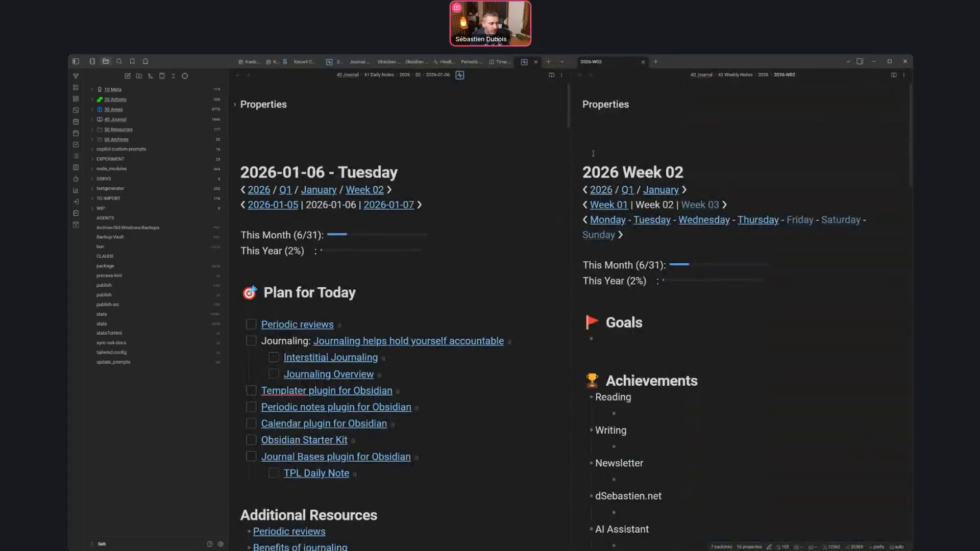
left_click(75, 61)
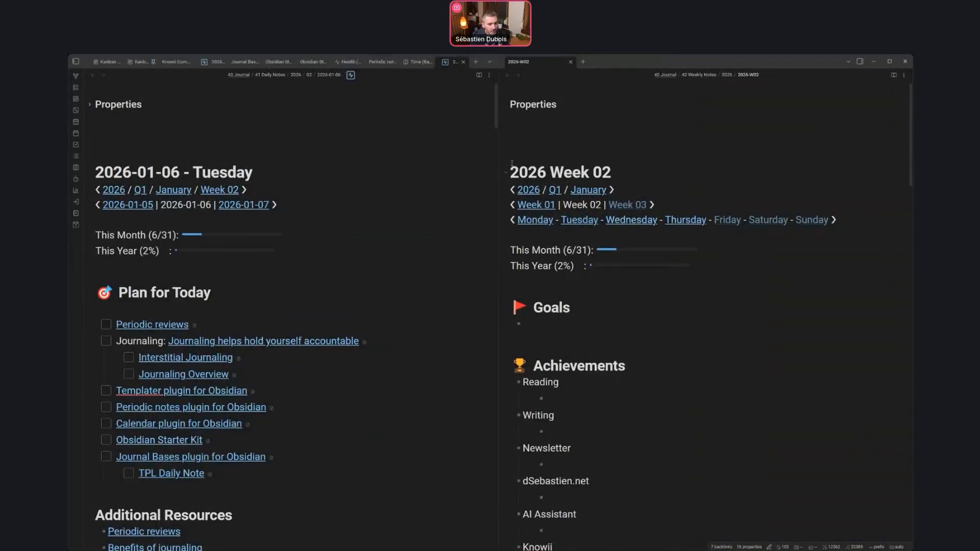
Open the 2026-01-05 daily note beside the weekly note and go to its Done Today section.
scroll(337, 236, "down", 2)
scroll(307, 224, "up", 2)
left_click(138, 205)
scroll(203, 261, "down", 15)
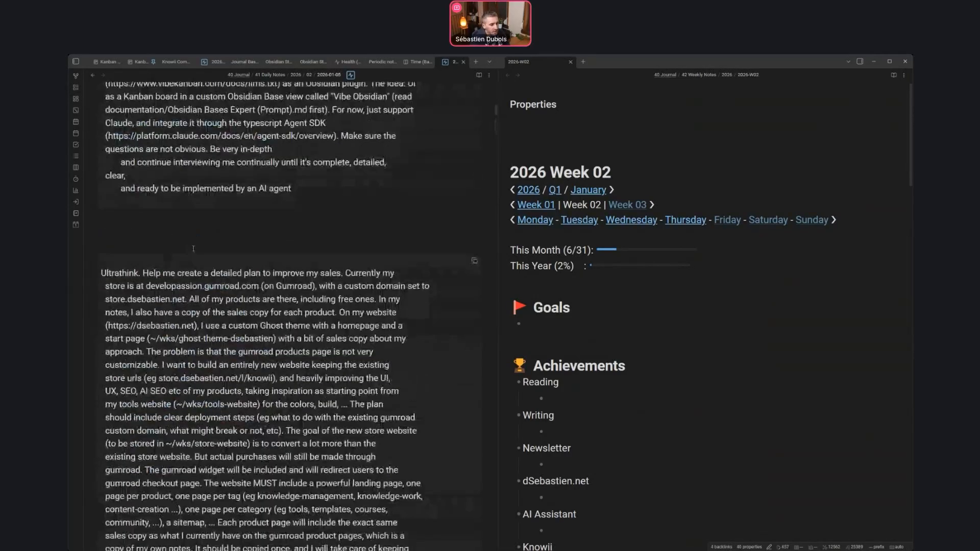
scroll(203, 261, "down", 20)
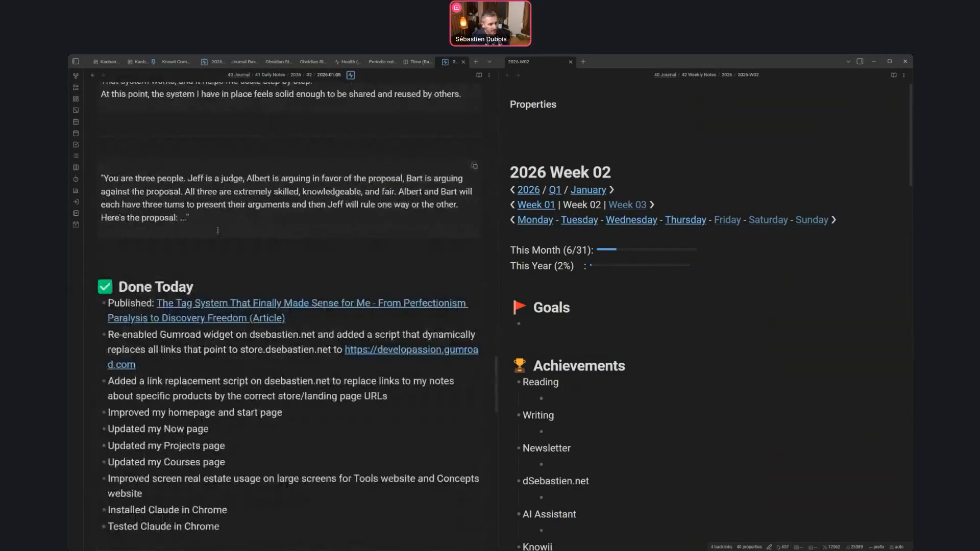
scroll(194, 274, "up", 4)
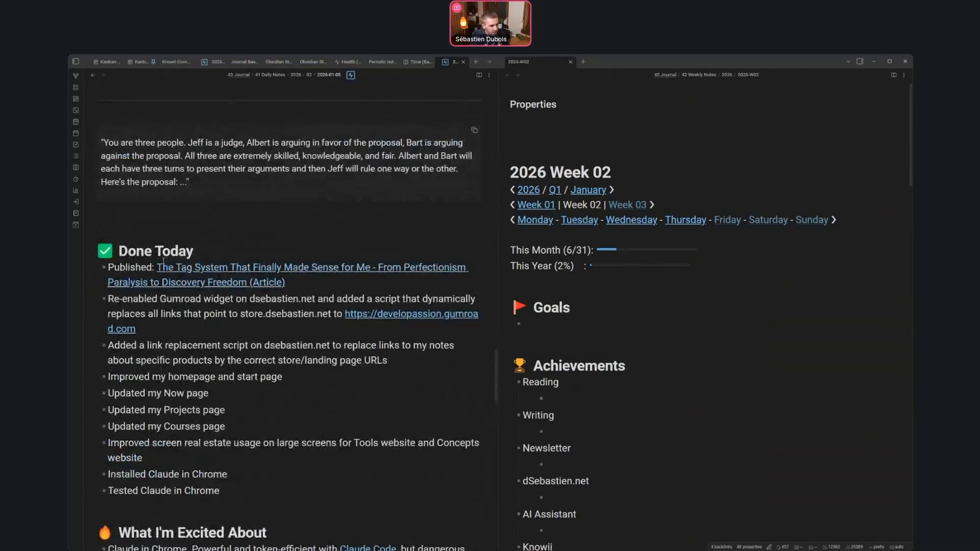
Copy the Published article entry from the daily note's Done Today section into the weekly note's Achievements under Writing.
key("shift+End")
key("shift+End")
key("ctrl+c")
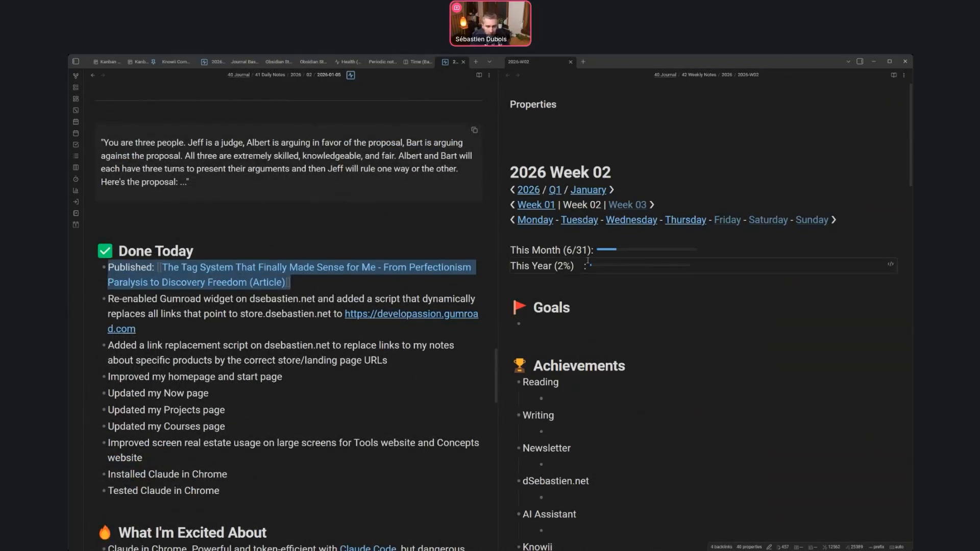
scroll(650, 263, "down", 8)
scroll(650, 262, "up", 5)
left_click(634, 276)
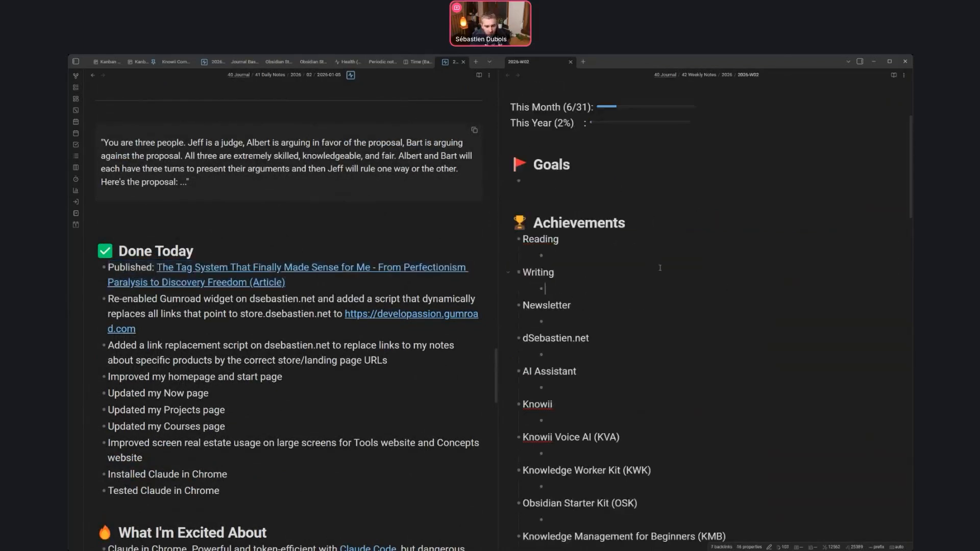
key("ctrl+v")
left_click(582, 289)
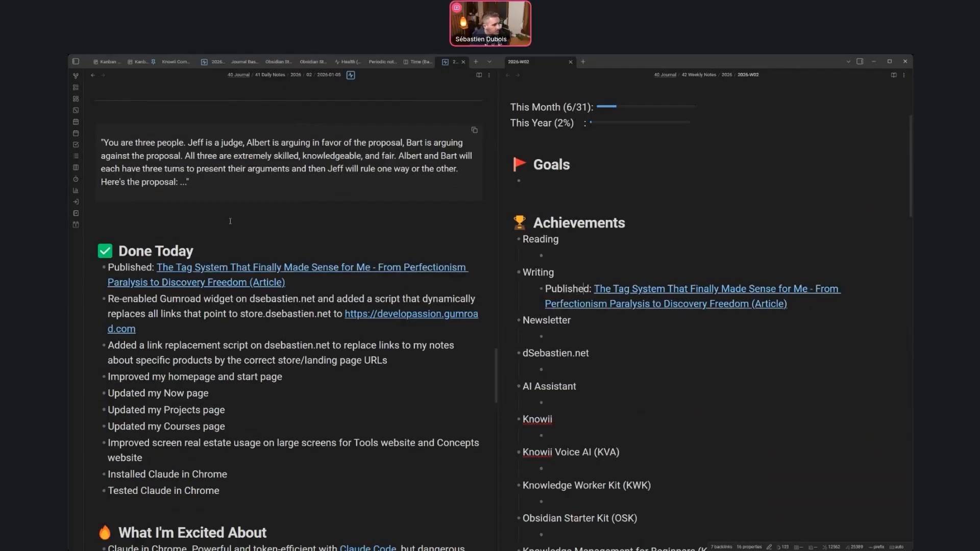
Copy the "Claude in Chrome" line into the weekly note's What I'm Excited About section, then undo the paste.
scroll(159, 328, "down", 5)
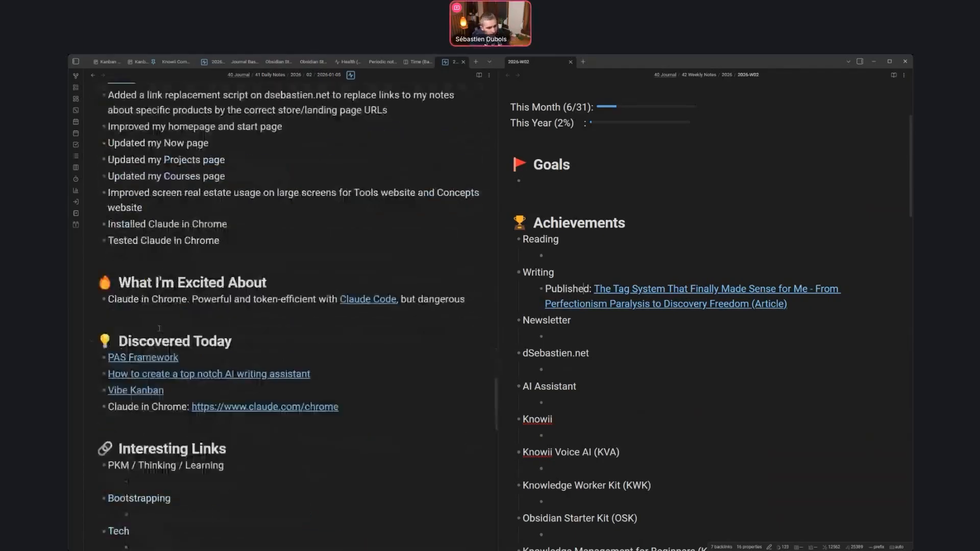
triple_click(177, 292)
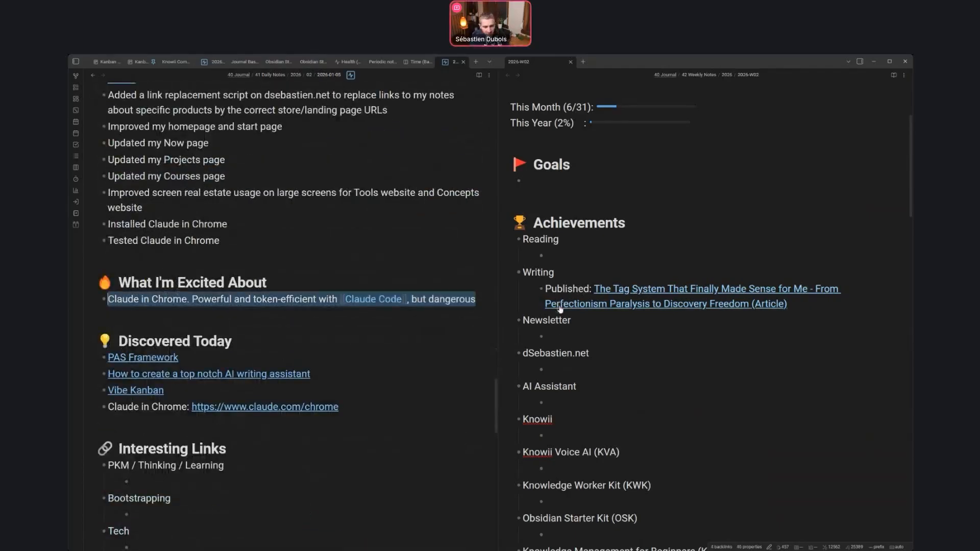
left_click(573, 341)
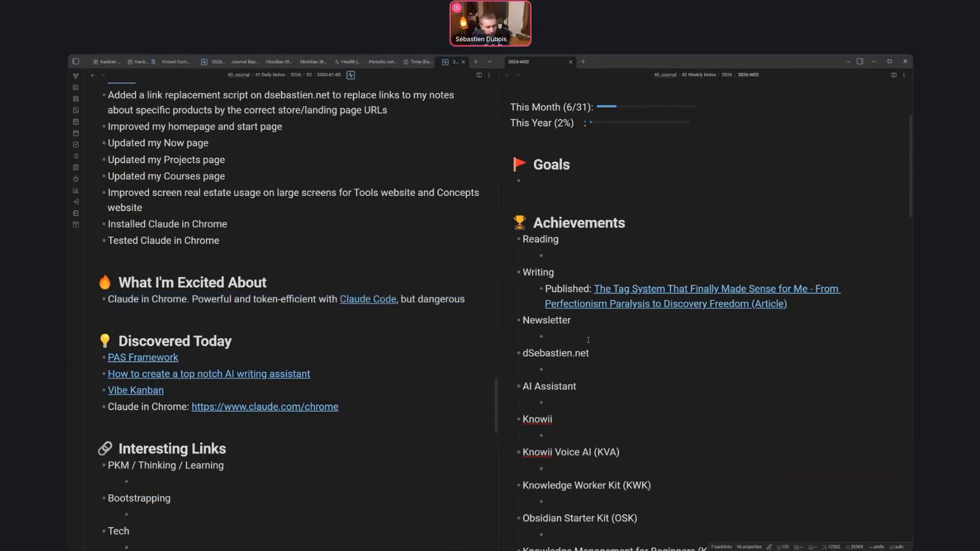
type("Claude in Chrome. Powerful and token-efficient with Claude Code, but dangerous")
scroll(640, 328, "down", 8)
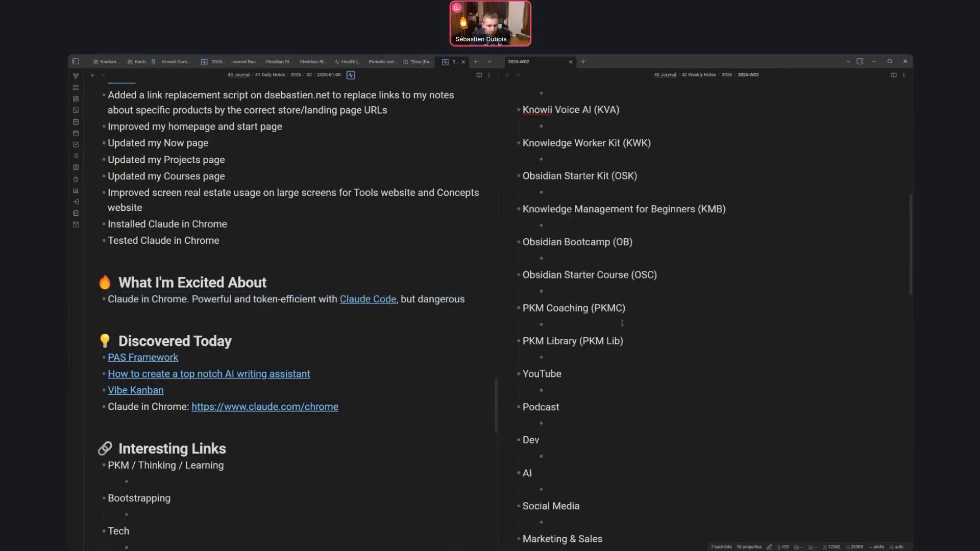
key("Return")
scroll(616, 351, "down", 10)
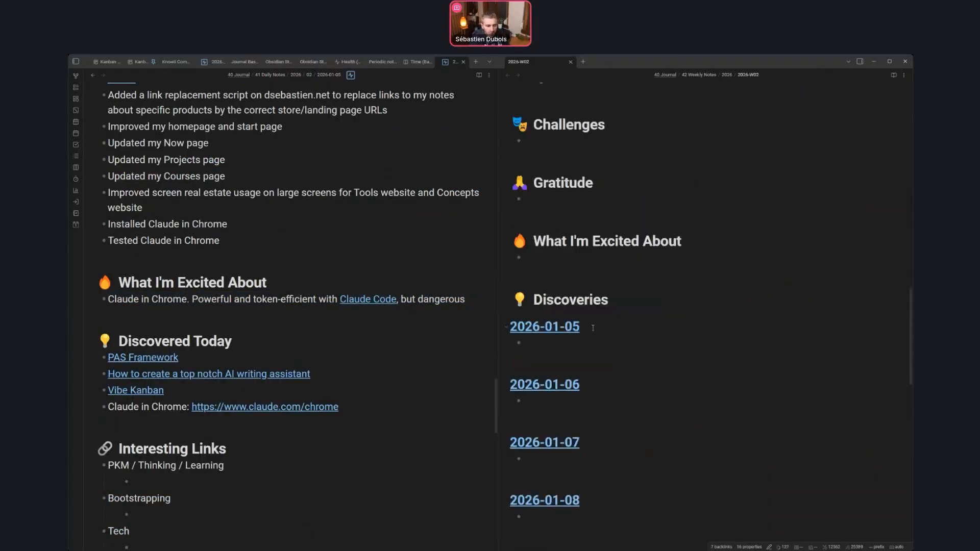
left_click(618, 247)
type("Claude in Chrome. Powerful and token-efficient with Claude Code, but dangerous")
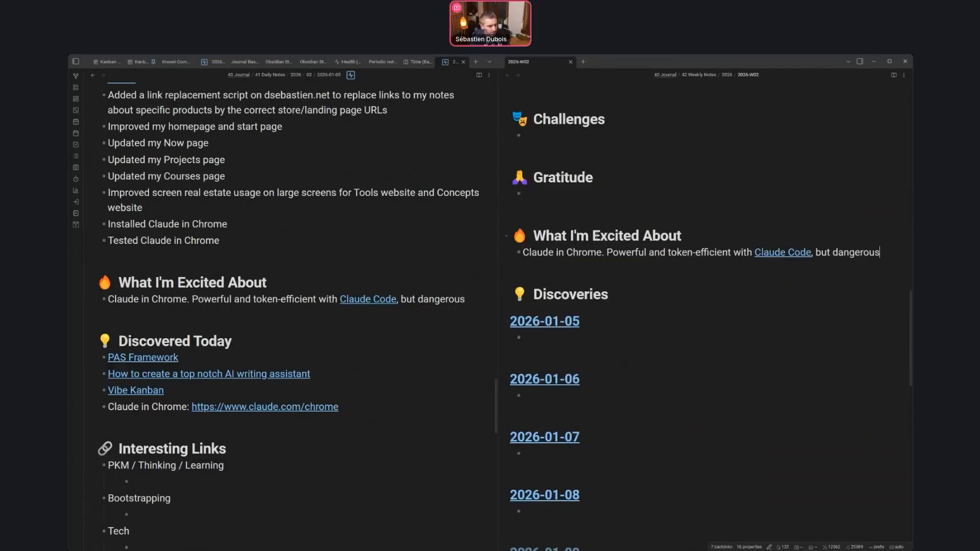
key("ctrl+z")
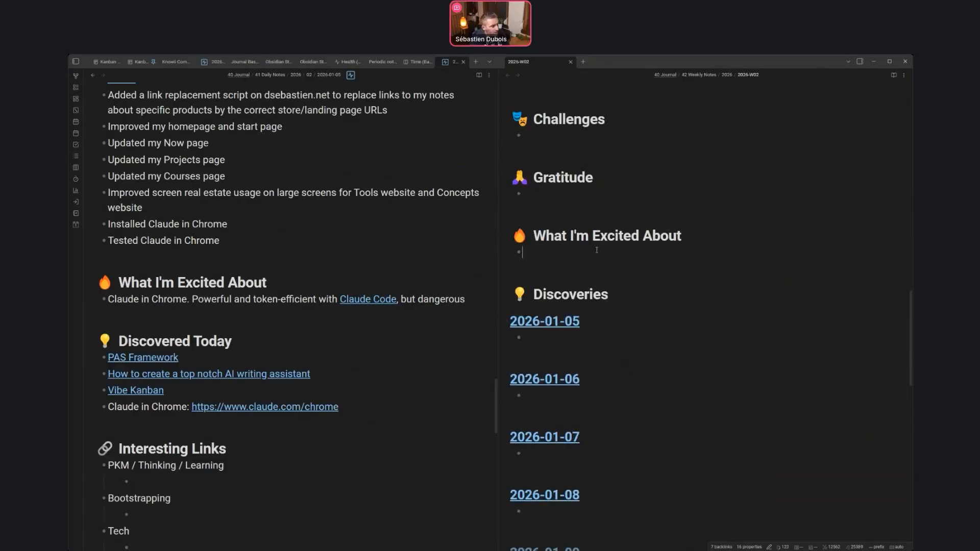
Copy the PAS Framework, AI writing assistant and Vibe Kanban links from Discovered Today into the weekly note's Discoveries under 2026-01-05.
scroll(357, 256, "down", 2)
left_click(390, 284)
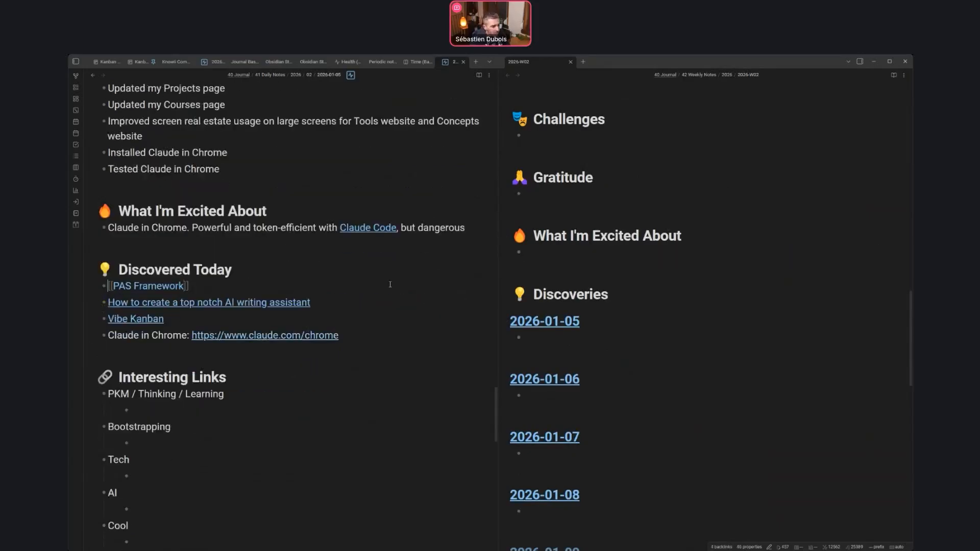
key("shift+Down")
key("shift+Down")
key("shift+End")
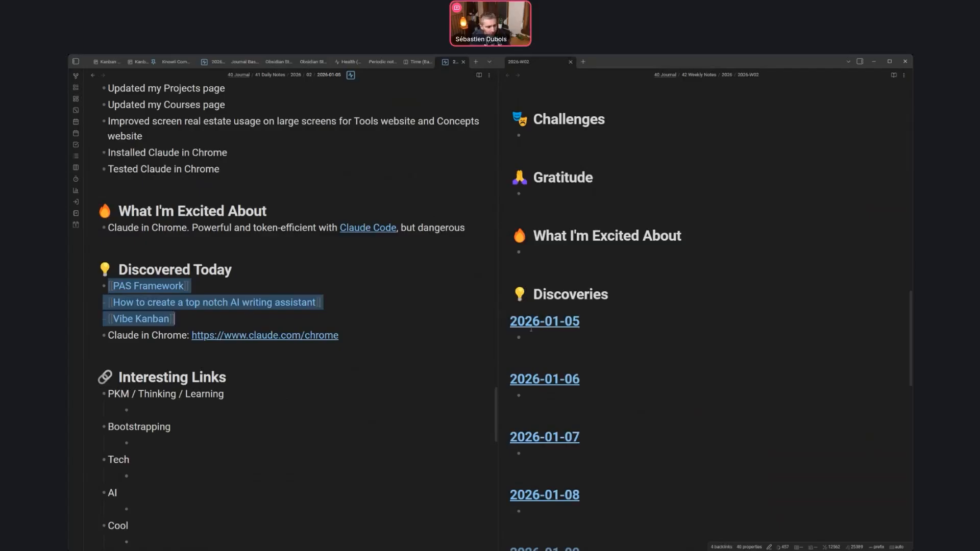
key("ctrl+c")
left_click(514, 338)
key("ctrl+v")
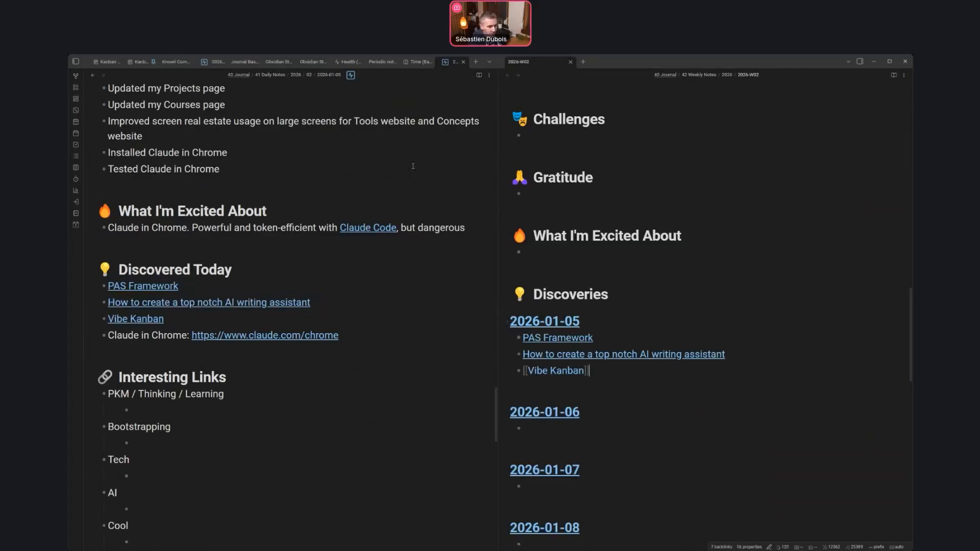
Open the 2026-01-06 daily note from the 2026-01-05 note's day navigation and look through its plan and resources.
scroll(368, 154, "up", 15)
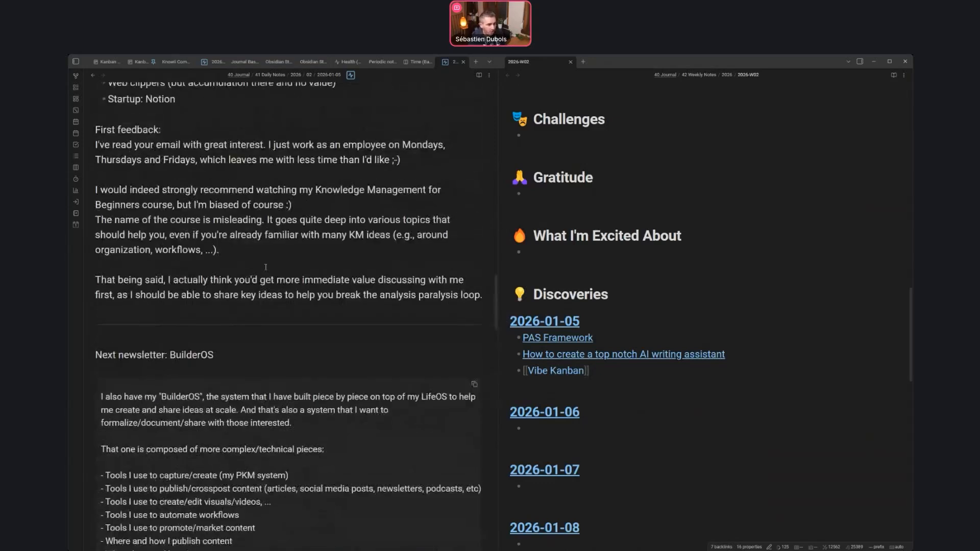
scroll(266, 218, "up", 10)
left_click(245, 205)
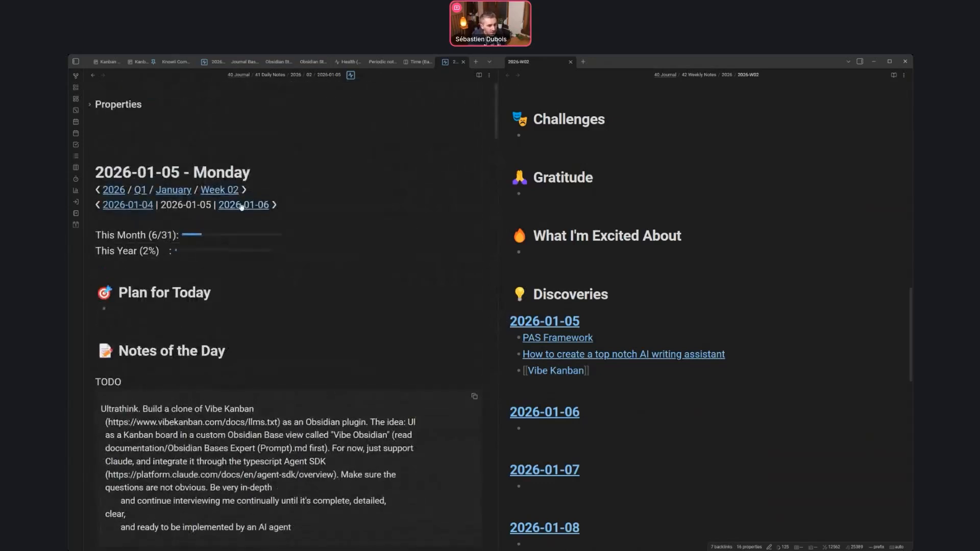
scroll(300, 328, "down", 4)
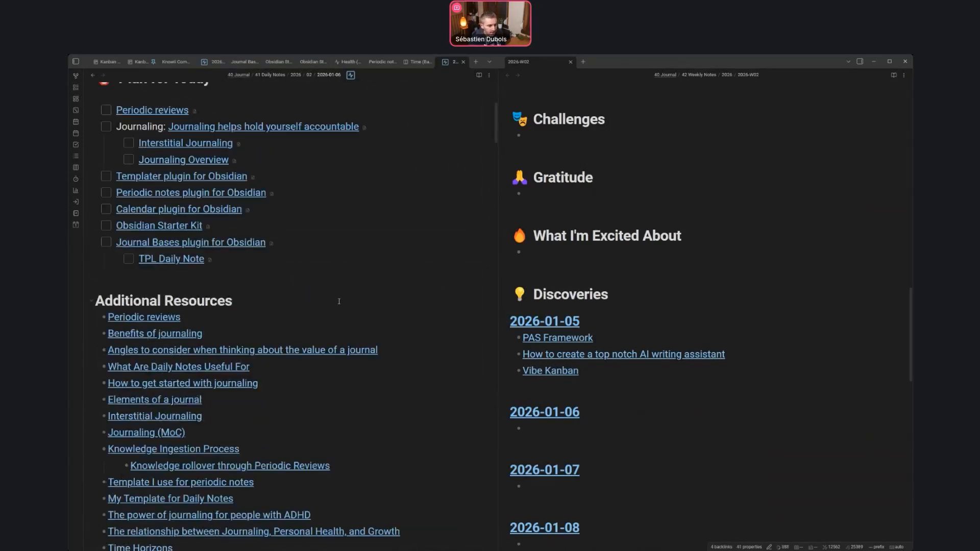
scroll(383, 281, "down", 1)
Open the 2026-01 monthly note in a split beside the 2026-W02 weekly note and highlight the week and month titles.
scroll(664, 225, "up", 10)
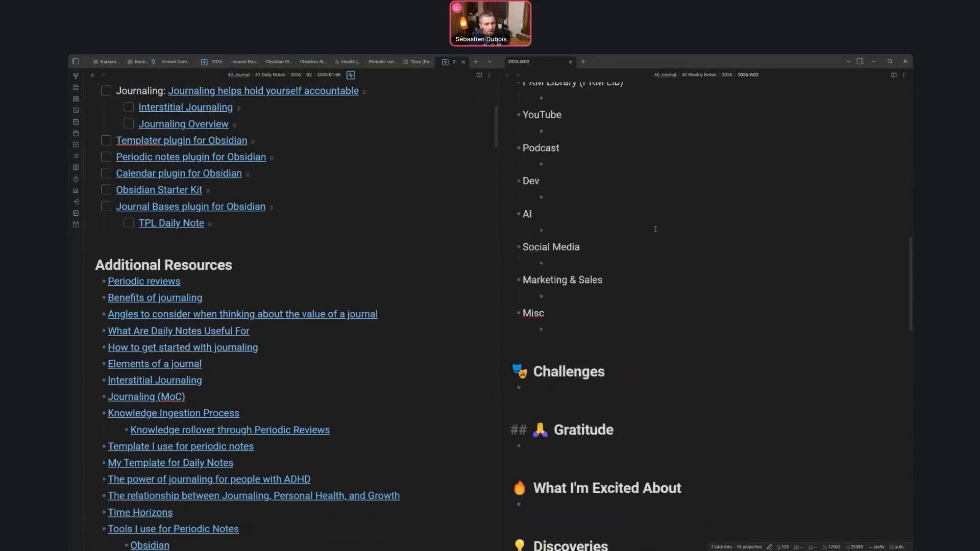
scroll(664, 225, "up", 5)
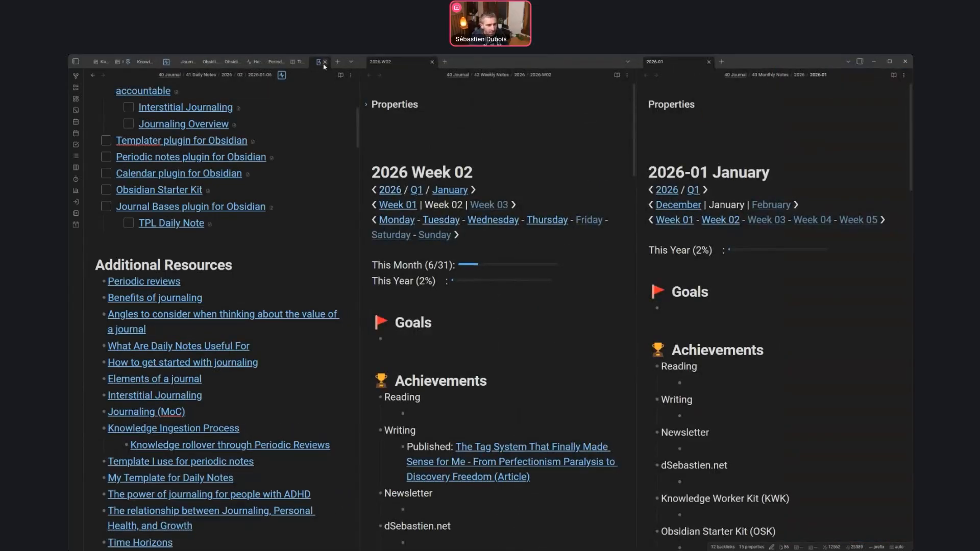
left_click(306, 143)
left_click(492, 189)
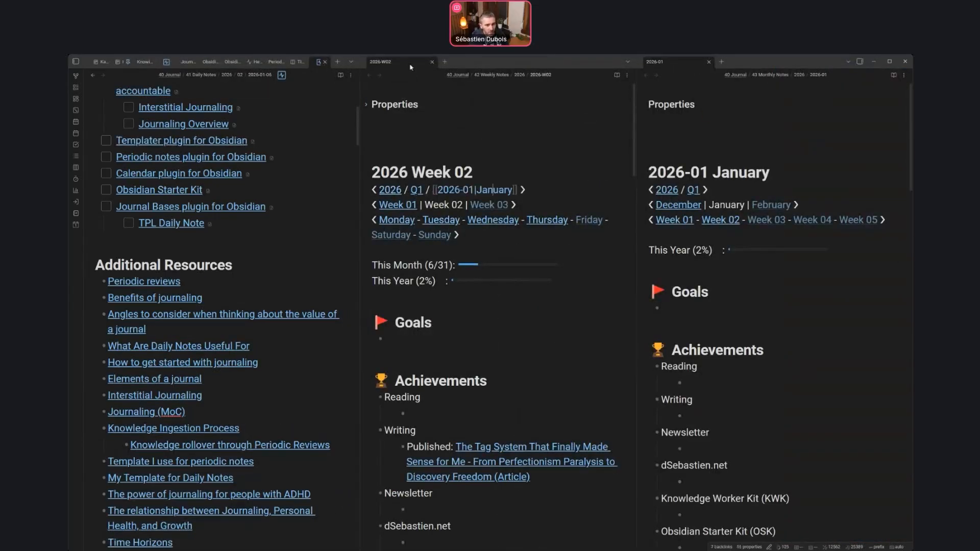
left_click_drag(398, 172, 534, 169)
left_click_drag(783, 171, 669, 172)
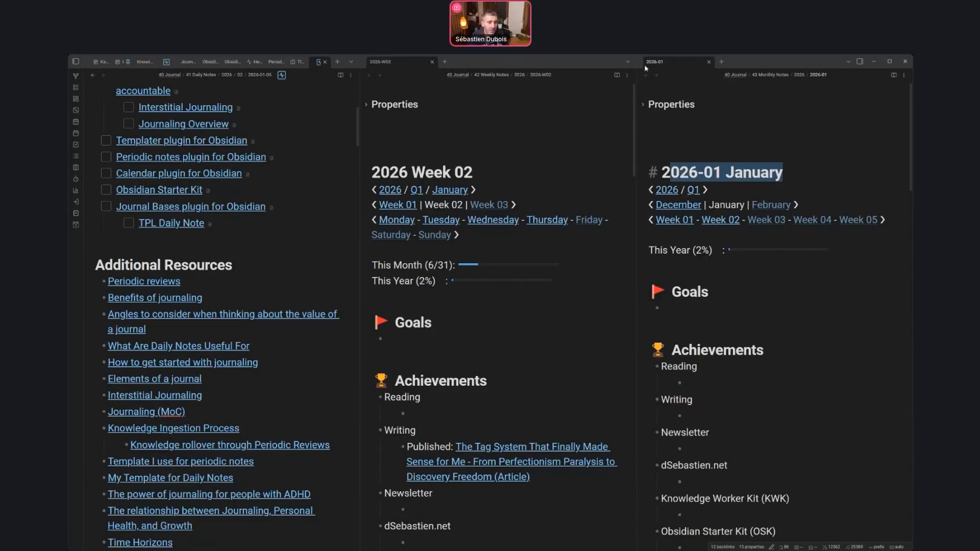
Open the Week 01 and Week 03 notes in separate tabs and apply the TPL Weekly Note template to Week 03.
left_click(406, 205, "ctrl")
left_click_drag(373, 63, 479, 62)
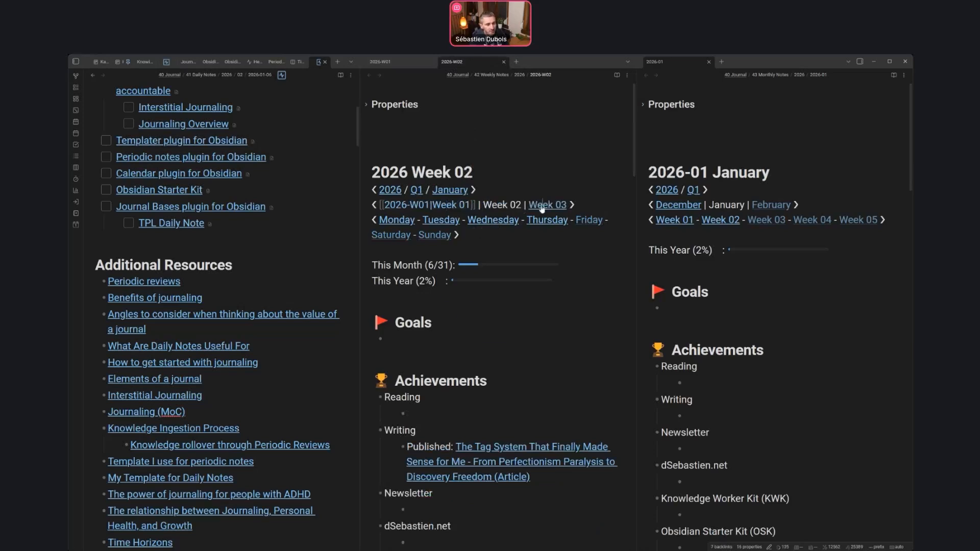
left_click(541, 205, "ctrl")
key("alt+e")
type("week")
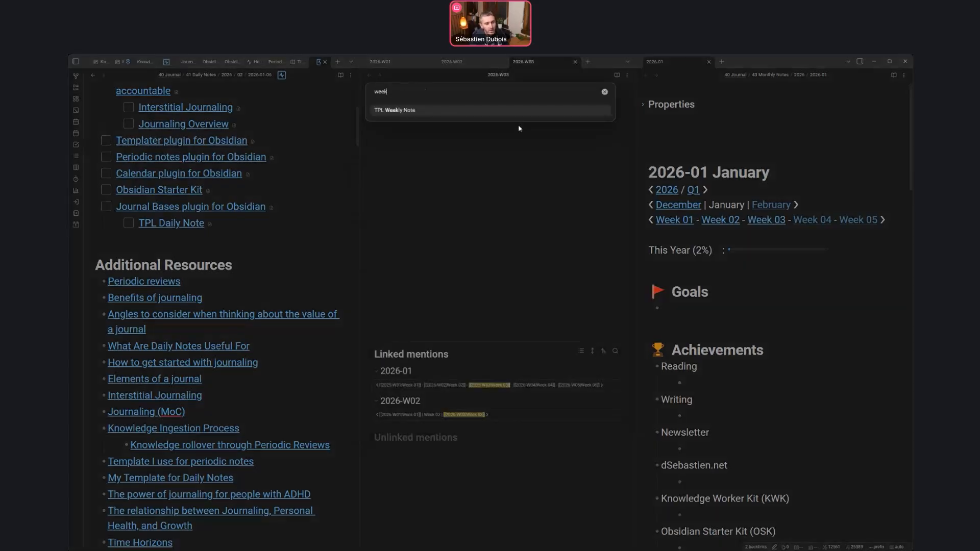
key("Return")
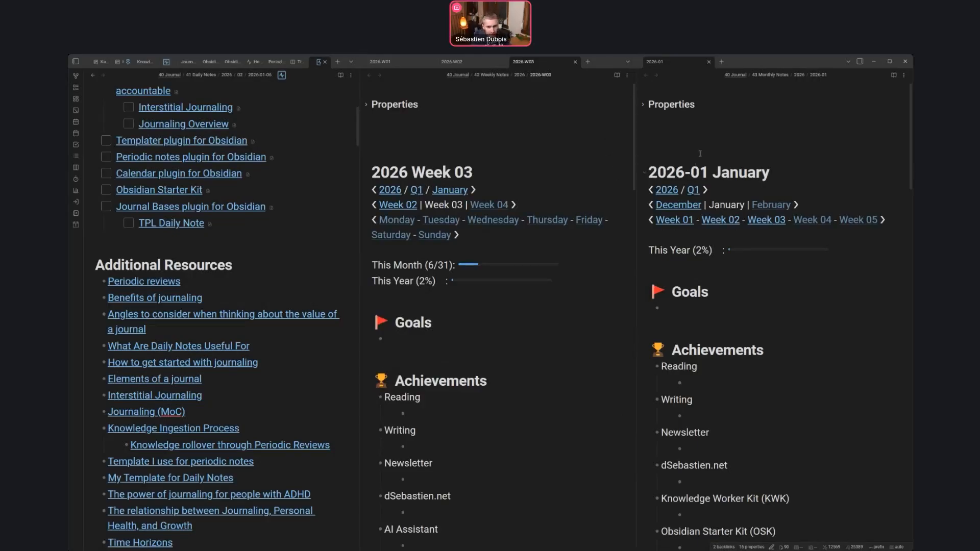
Close the 2026-01 monthly note and the 2026-W03, 2026-W02 and 2026-W01 weekly notes.
left_click(709, 61)
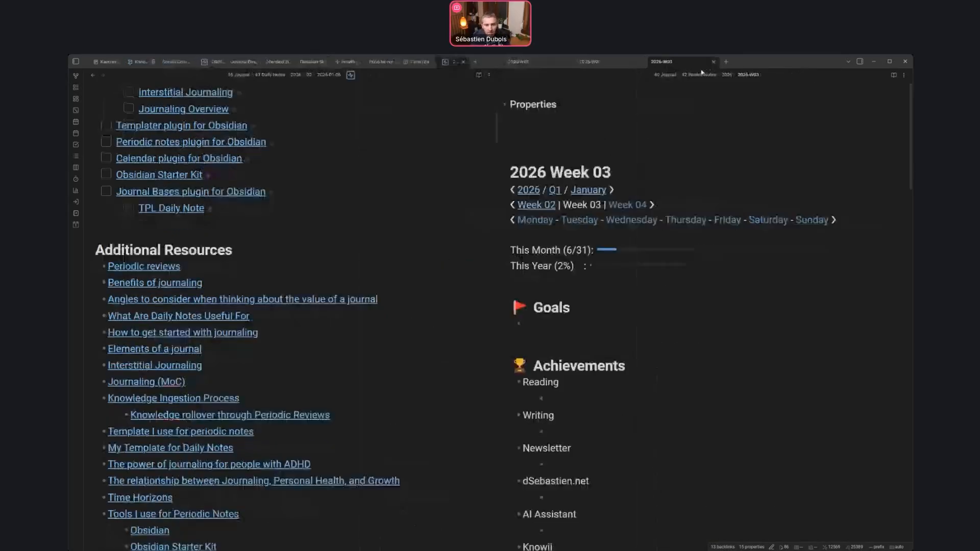
left_click(714, 61)
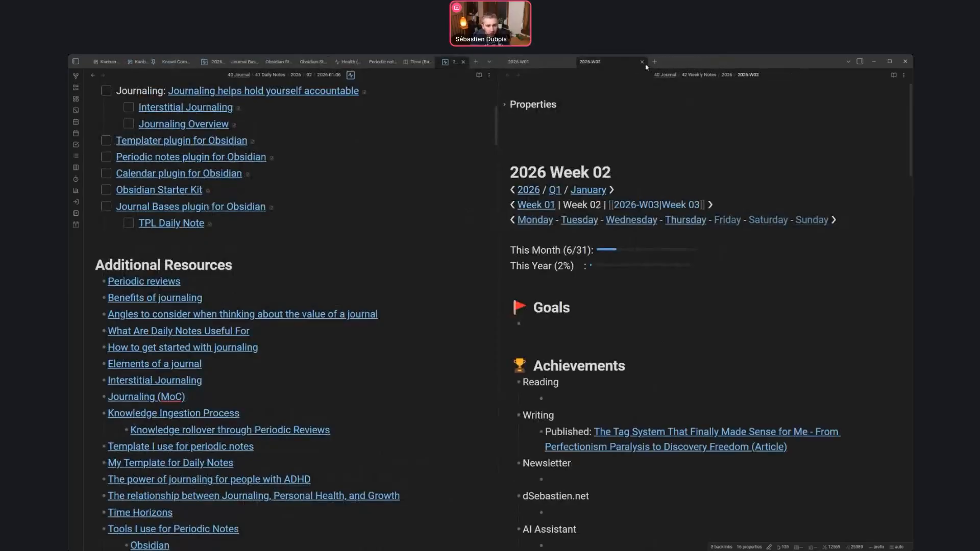
left_click(642, 62)
left_click(570, 62)
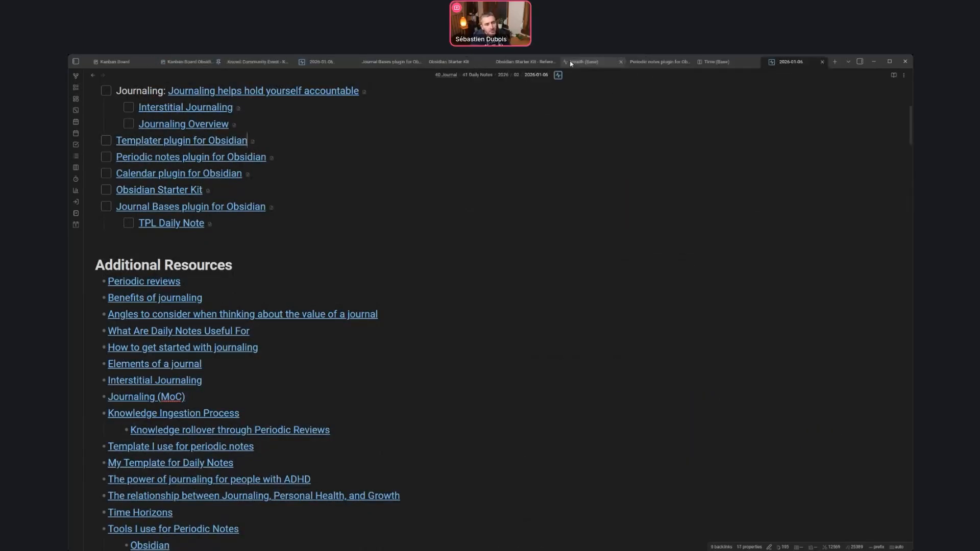
Open the Time base, add a new view to it and review the layouts available for that view.
left_click(736, 62)
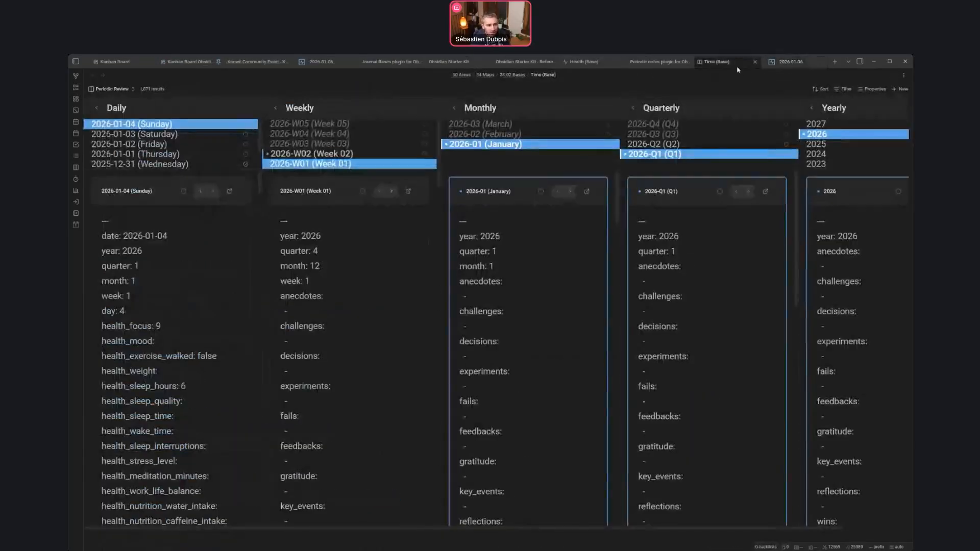
left_click(133, 90)
left_click(229, 93)
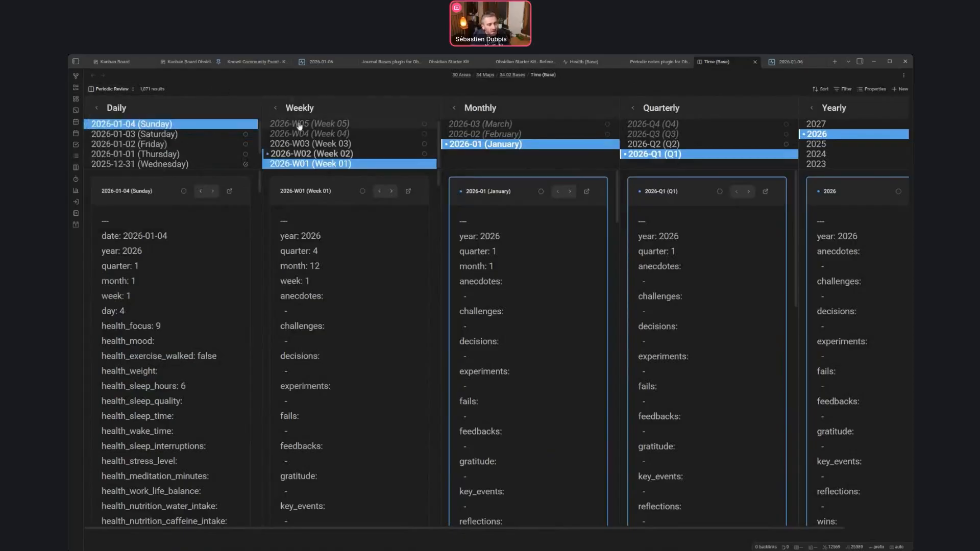
left_click(114, 90)
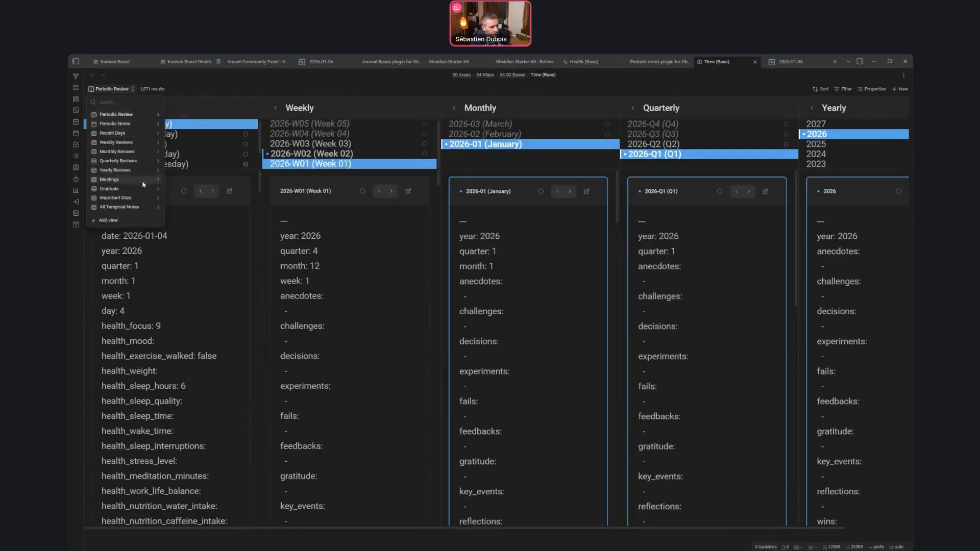
left_click(117, 222)
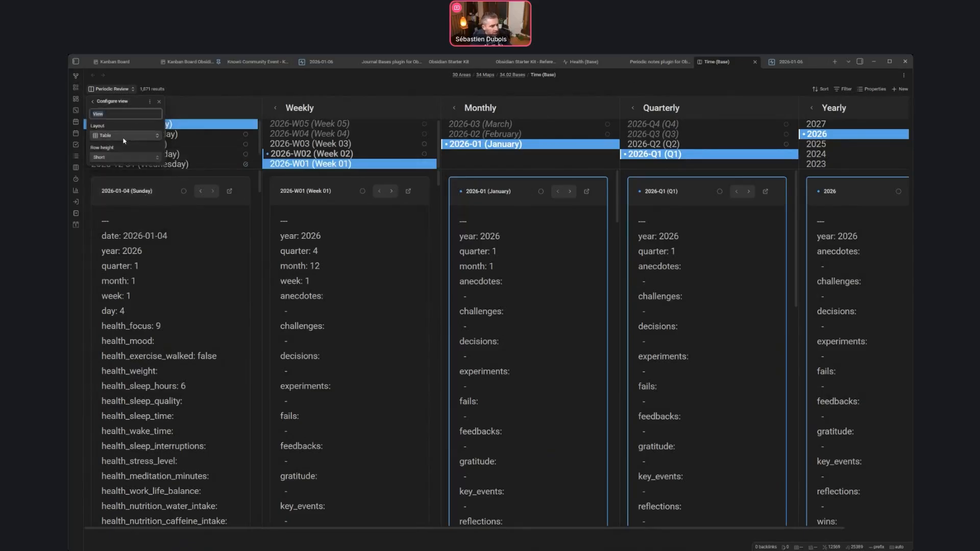
left_click(125, 135)
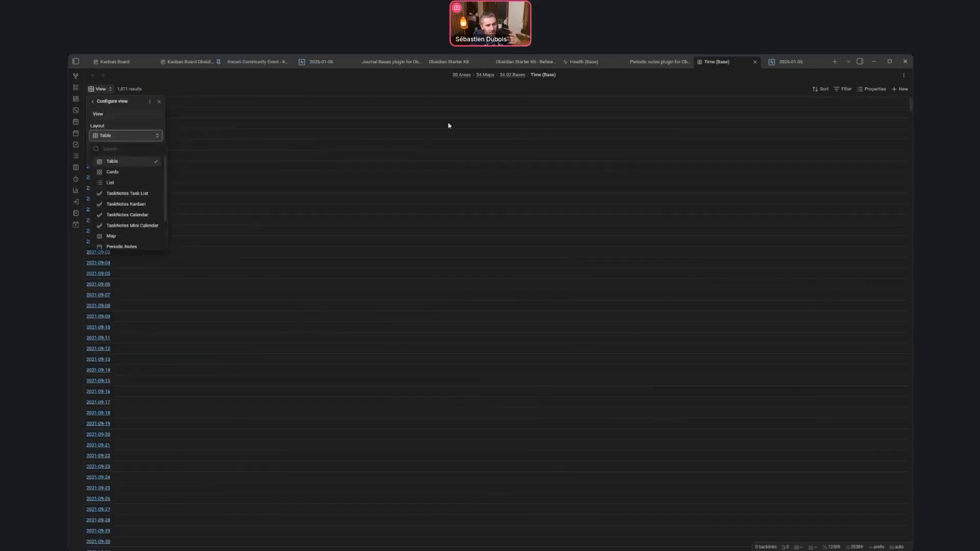
key("Escape")
Show the file sidebar and create a new base named Whatever at the vault root.
left_click(76, 61)
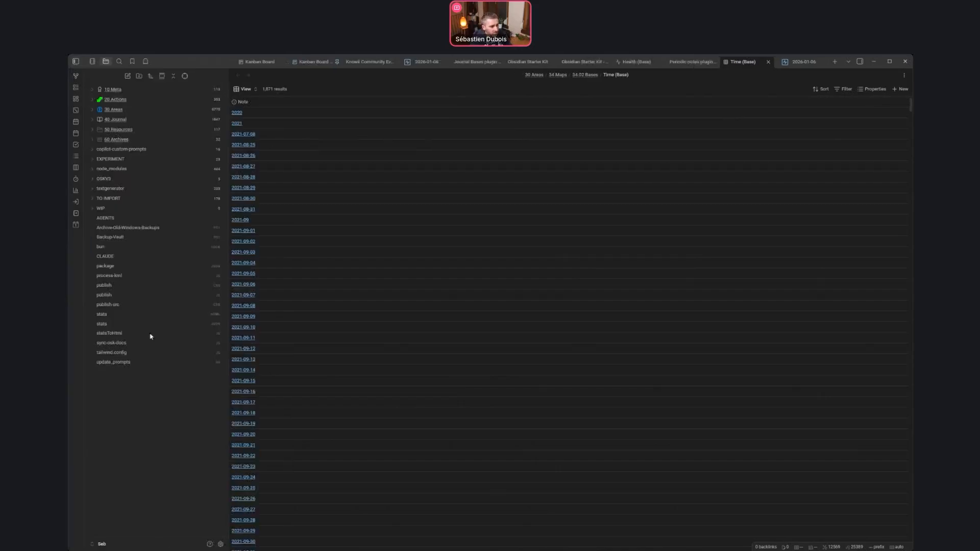
right_click(163, 413)
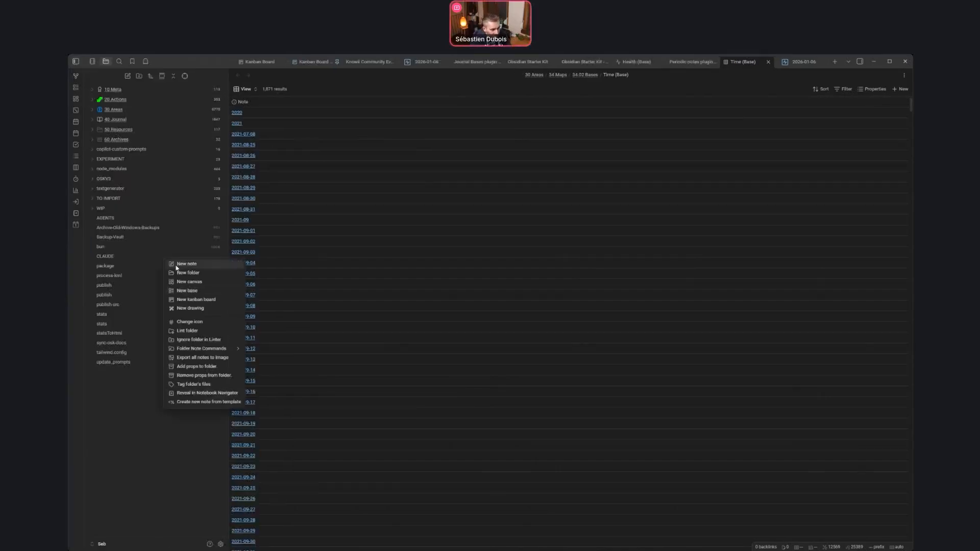
left_click(137, 400)
right_click(135, 402)
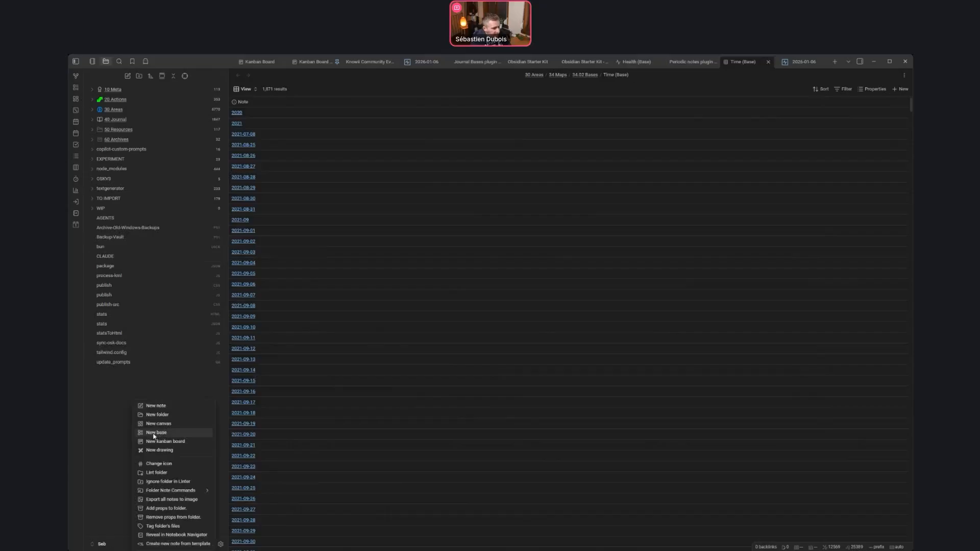
left_click(154, 436)
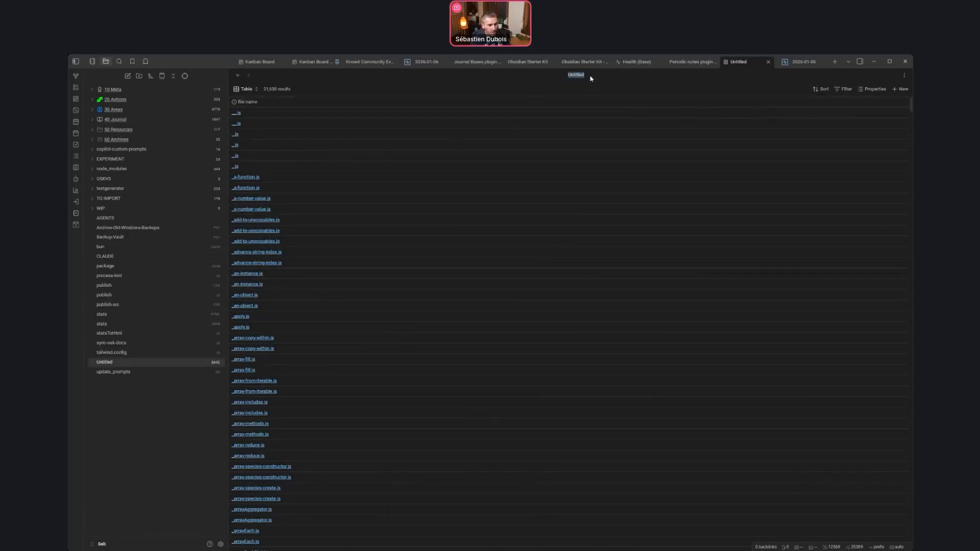
type("Whatever")
key("Return")
Add a filter for all views of the Whatever base where file tags is exactly type/periodic_note/daily.
left_click(848, 92)
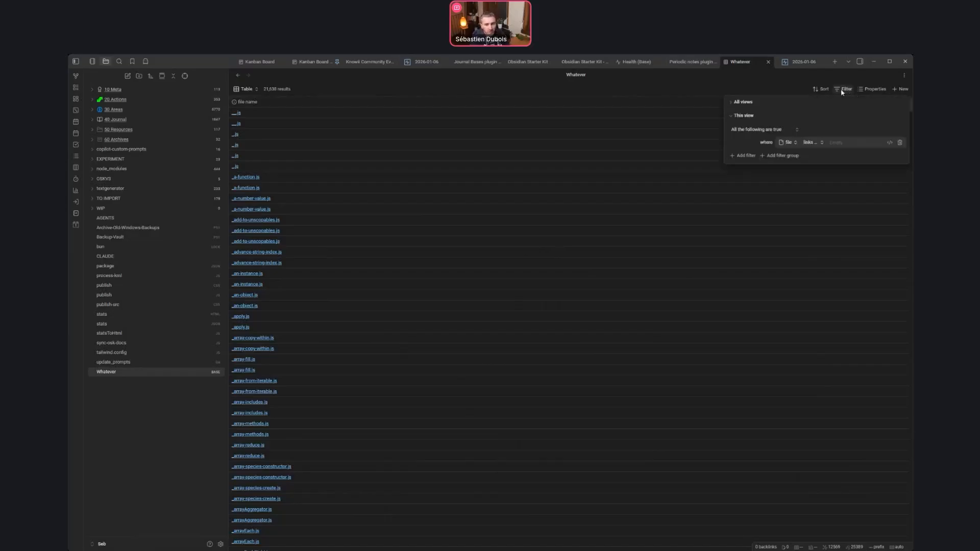
left_click(731, 104)
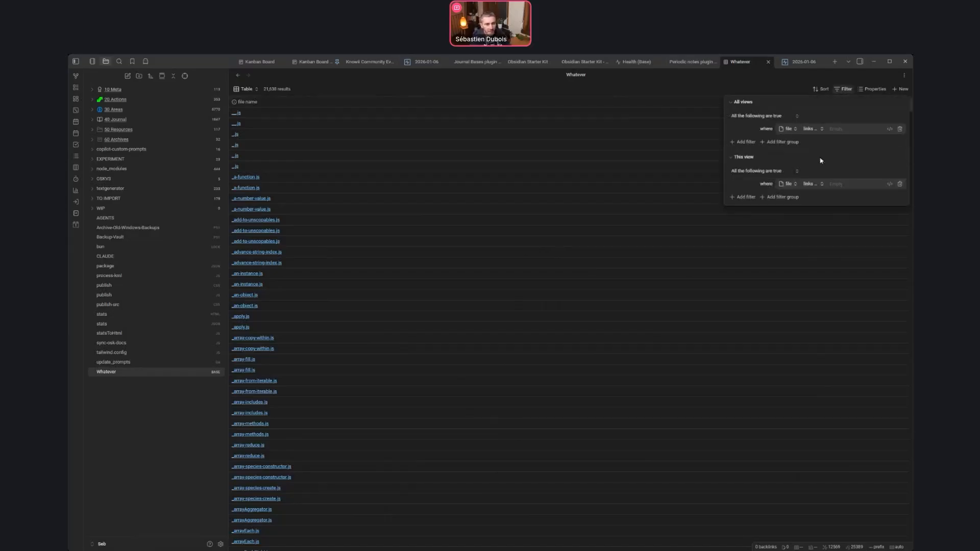
left_click(788, 128)
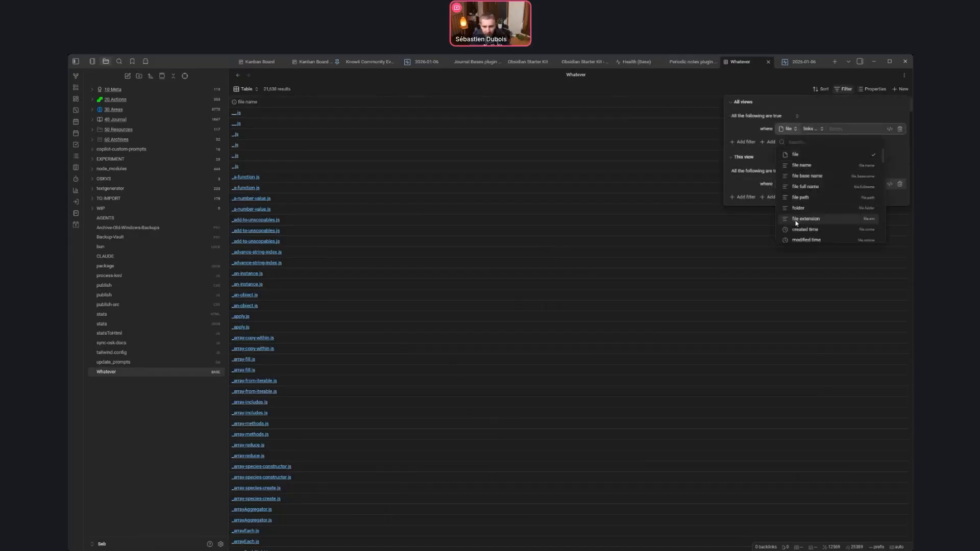
type("tag")
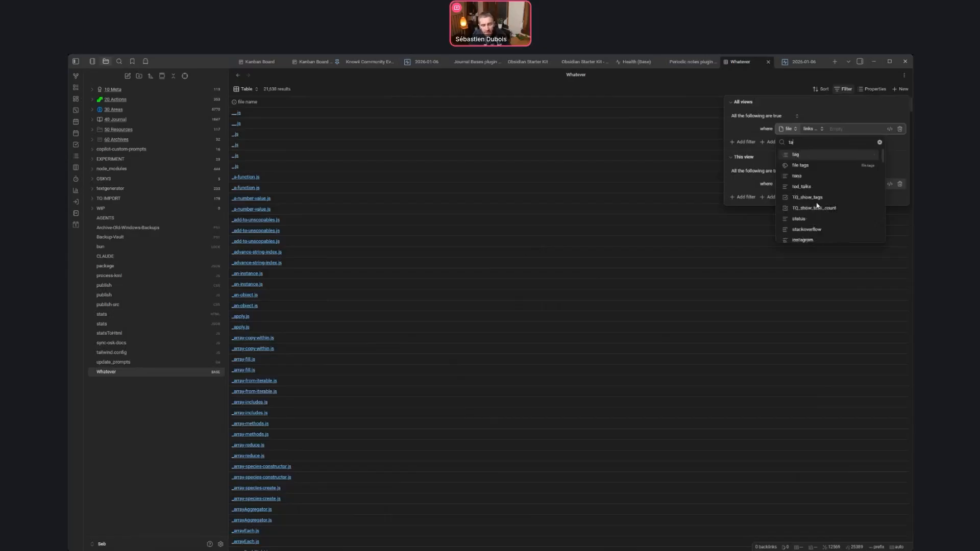
left_click(799, 166)
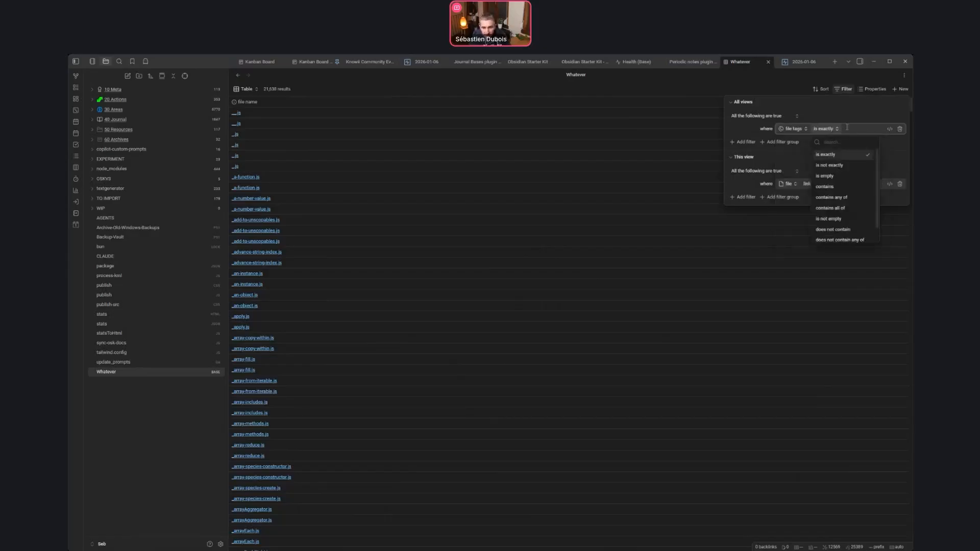
key("Return")
type("type/perio")
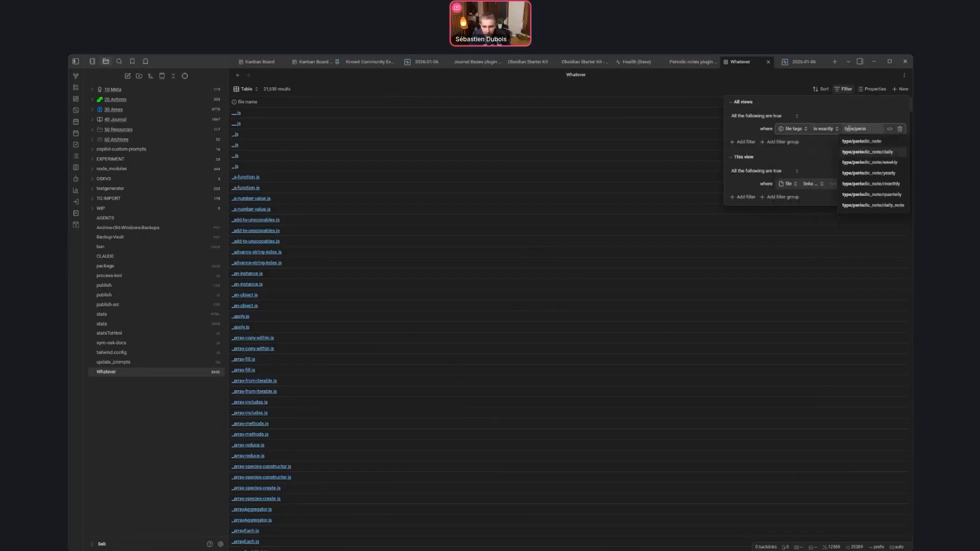
key("Down")
key("Return")
left_click(831, 107)
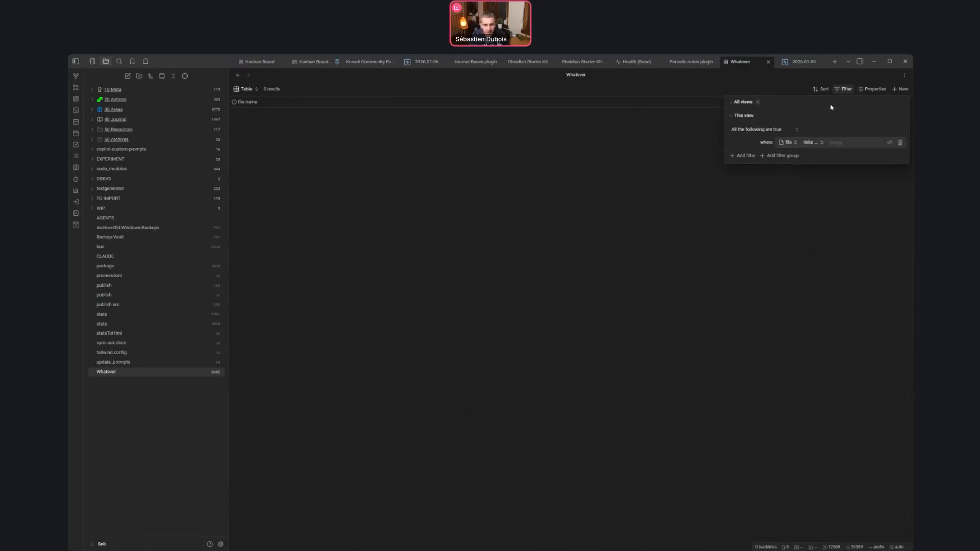
left_click(760, 87)
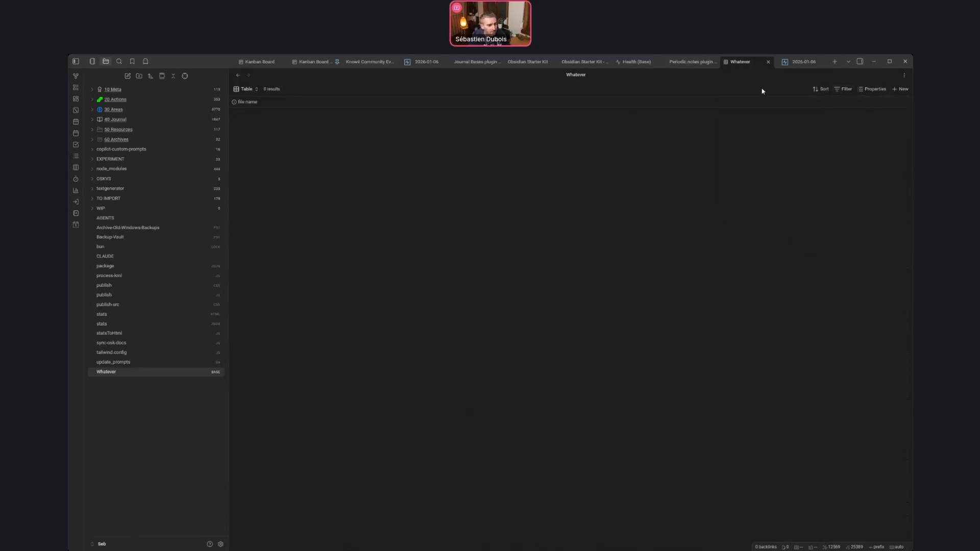
left_click(843, 88)
left_click(794, 143)
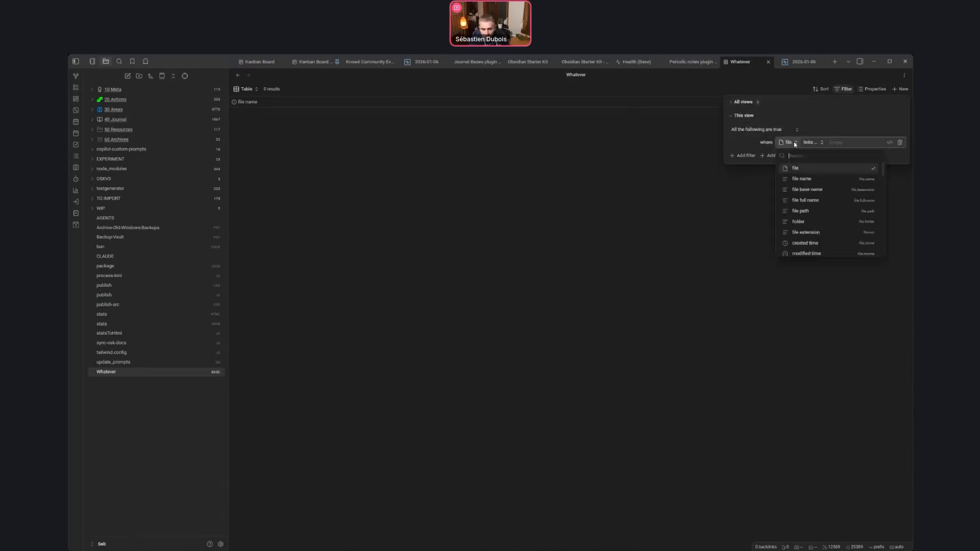
type("tag")
key("Escape")
Change the operator of the all-views file tags filter to contains.
left_click(731, 103)
left_click(822, 132)
left_click(829, 192)
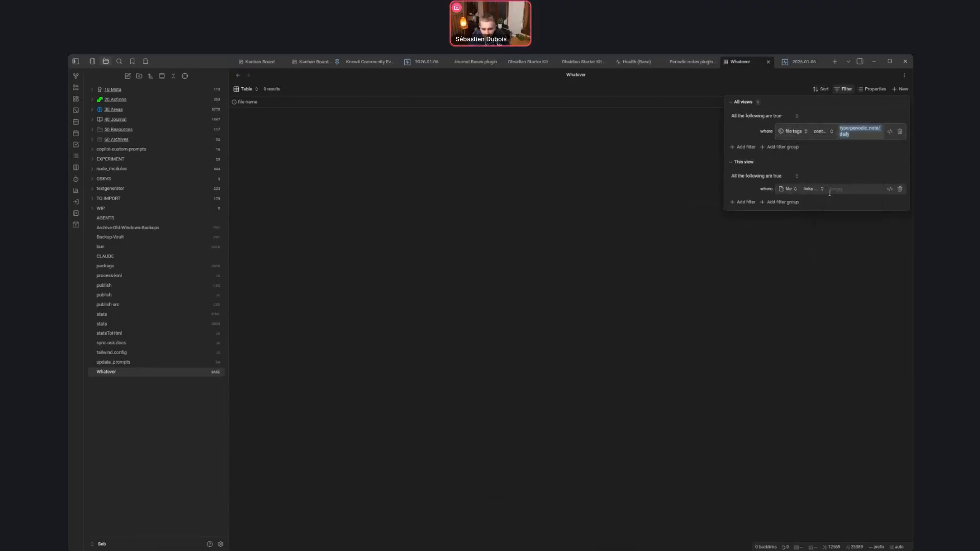
Close the filter settings and show the date property as a column in the Whatever base.
left_click(684, 90)
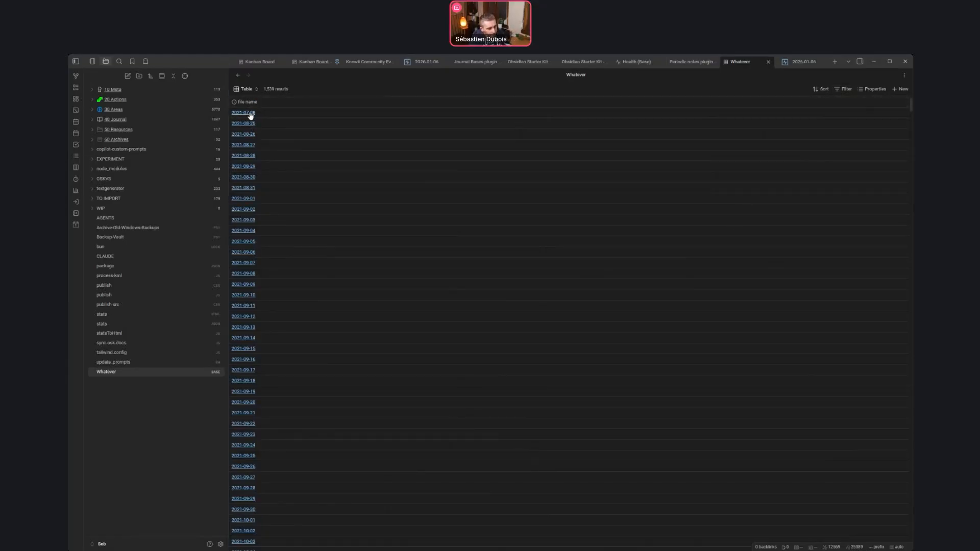
left_click(874, 90)
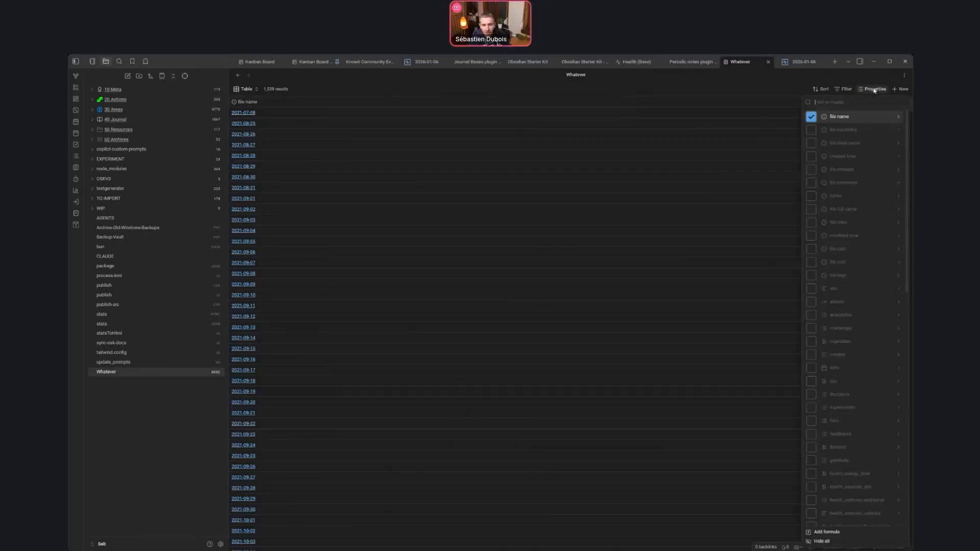
left_click(874, 91)
left_click(870, 93)
left_click(811, 369)
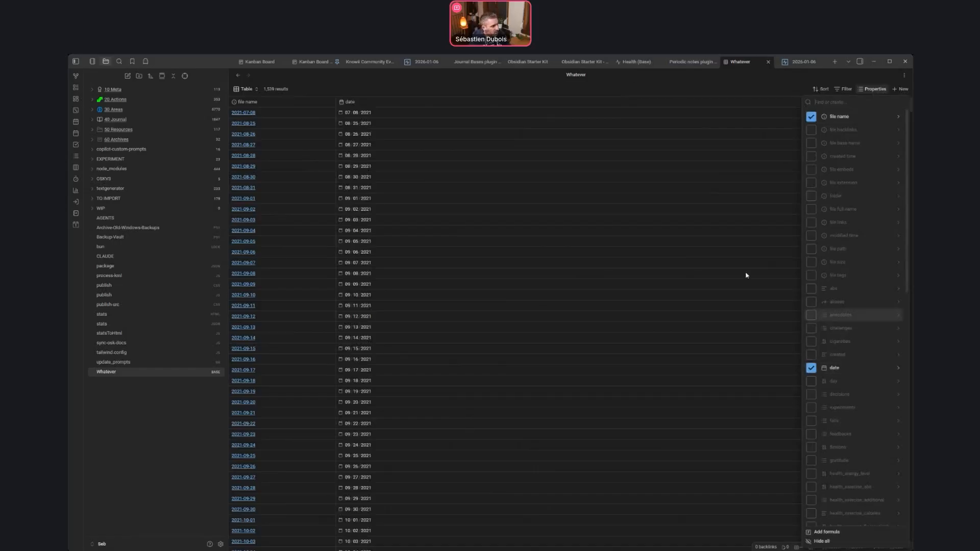
Sort the table by the date and file name columns with the newest daily notes first, and look through the rows.
left_click(349, 100)
left_click(249, 102)
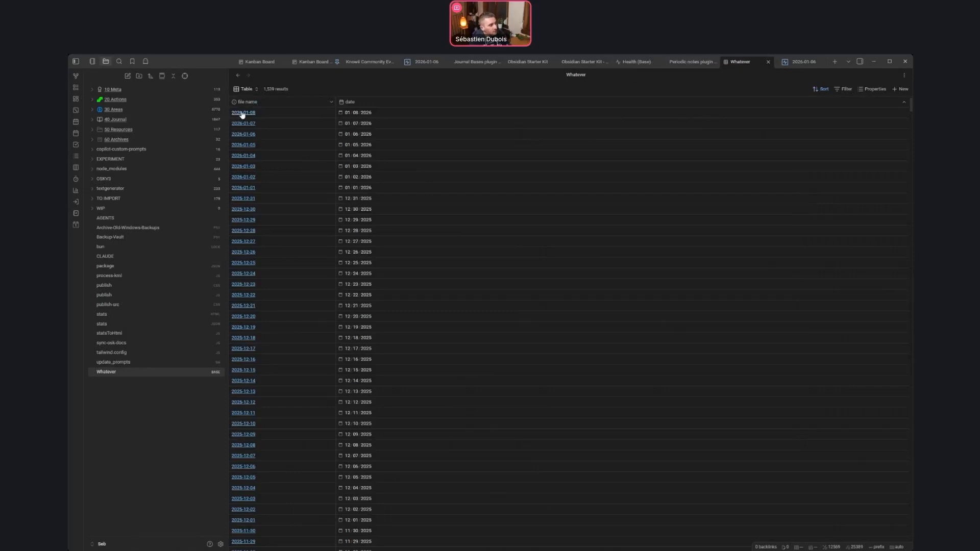
scroll(258, 179, "down", 9)
scroll(295, 173, "up", 9)
Find properties matching "perio" and show health_sleep_interruptions as a column in the table.
left_click(872, 89)
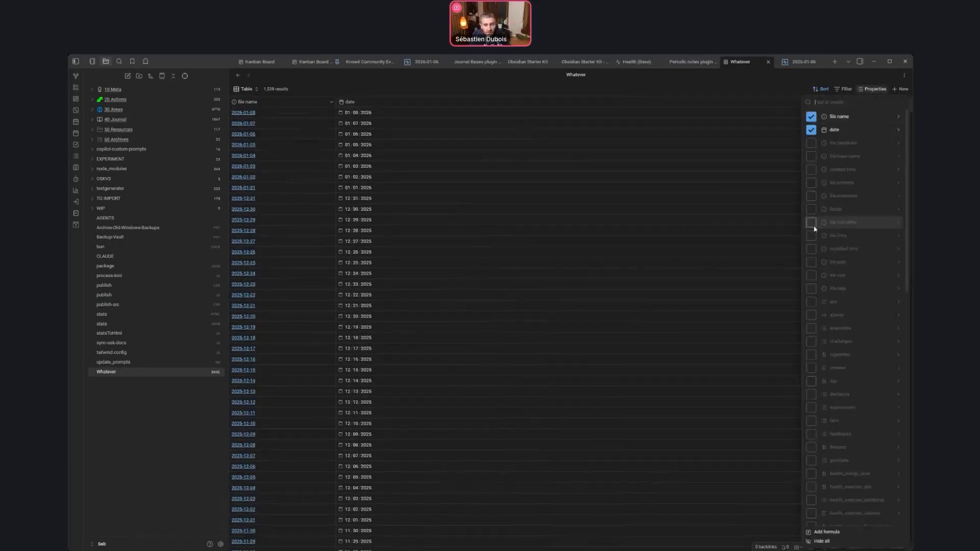
type("perio")
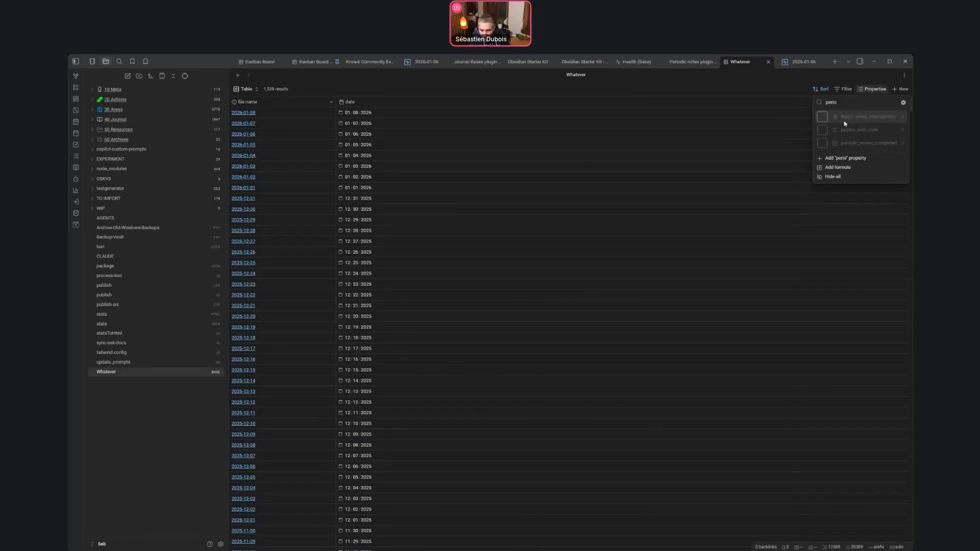
left_click(844, 122)
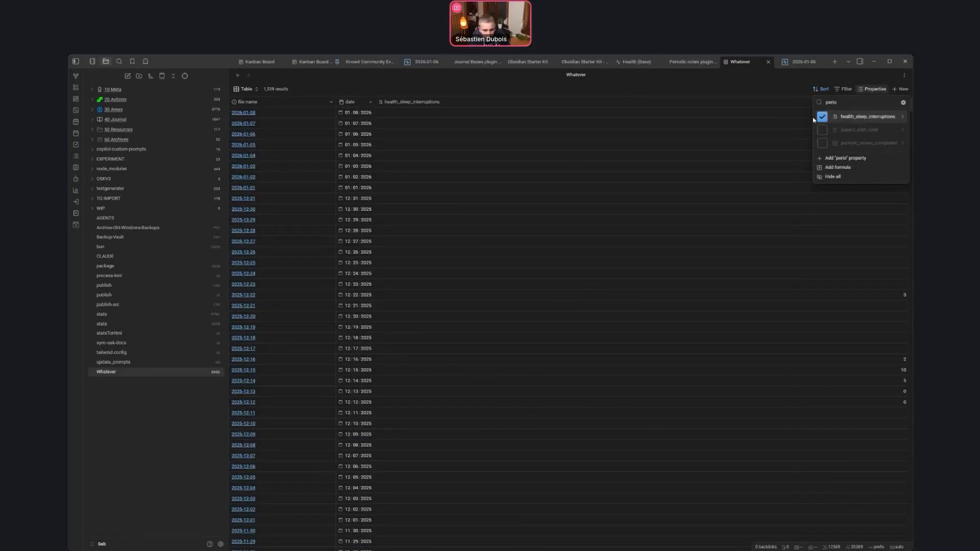
left_click(550, 203)
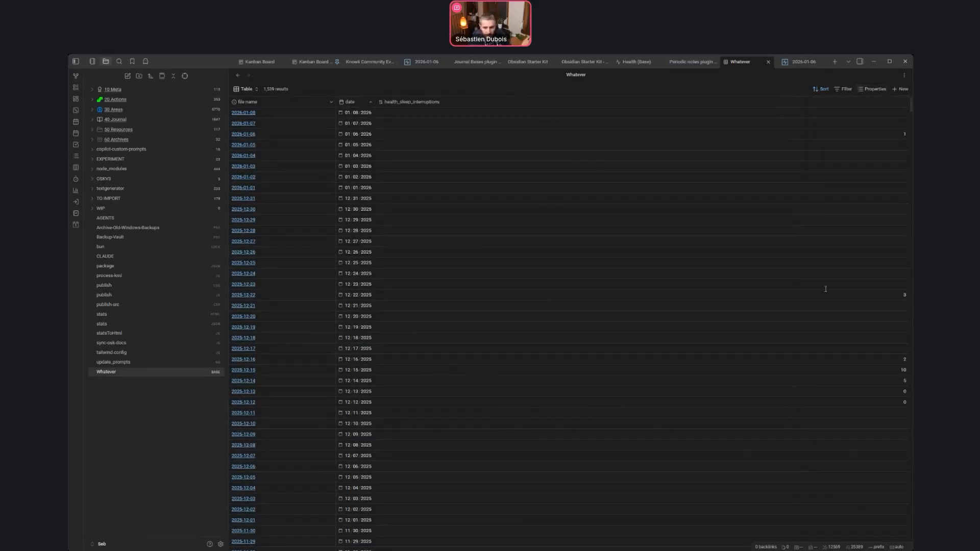
Show the gratitude property in the table and hide it again.
left_click(878, 89)
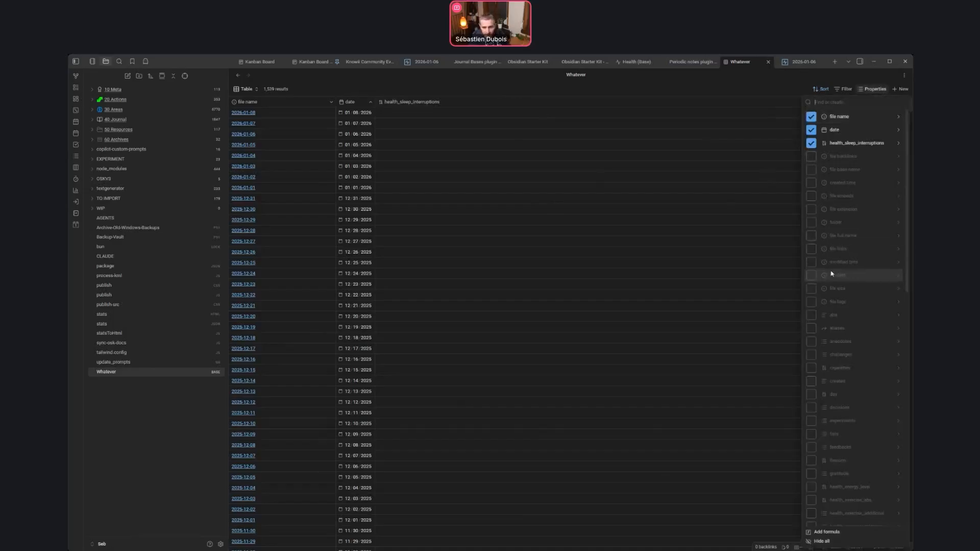
scroll(825, 323, "down", 3)
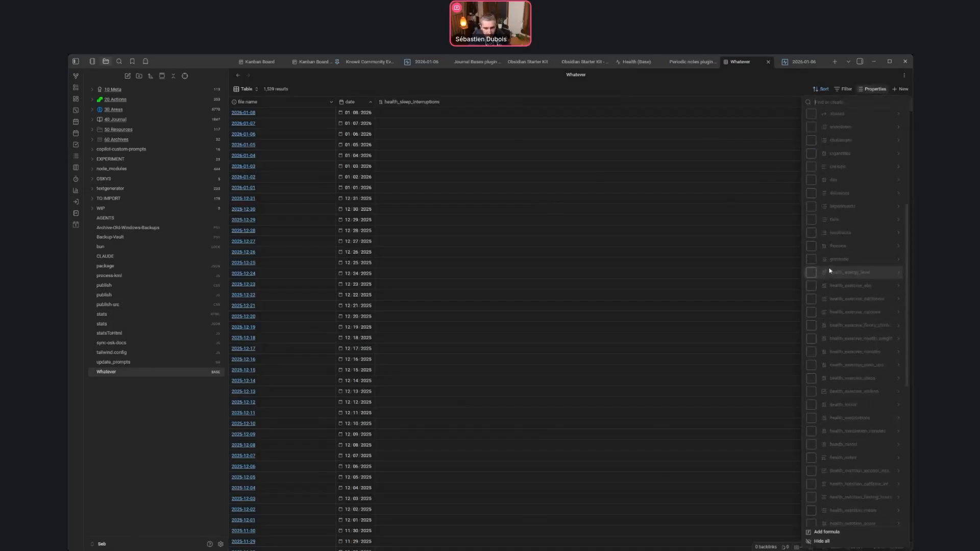
left_click(811, 259)
left_click(811, 259)
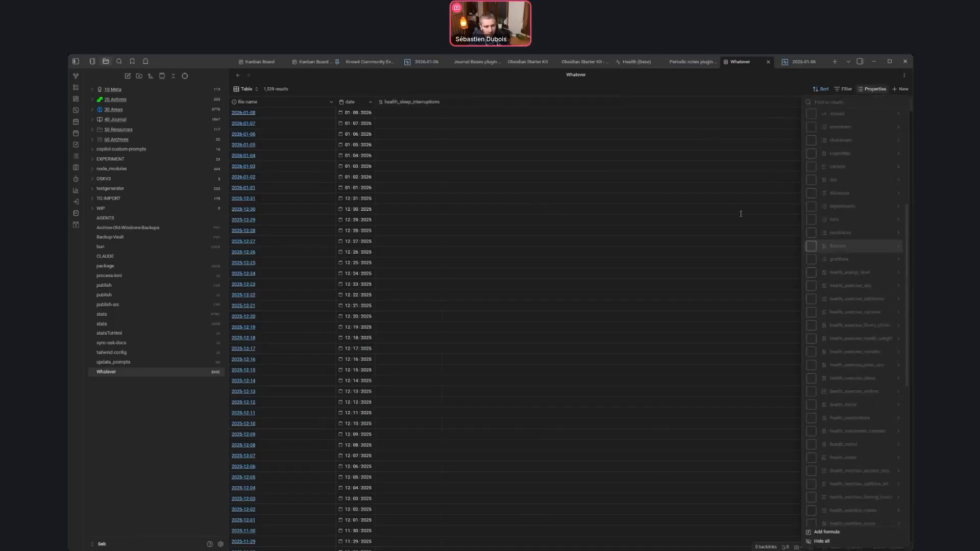
left_click(488, 108)
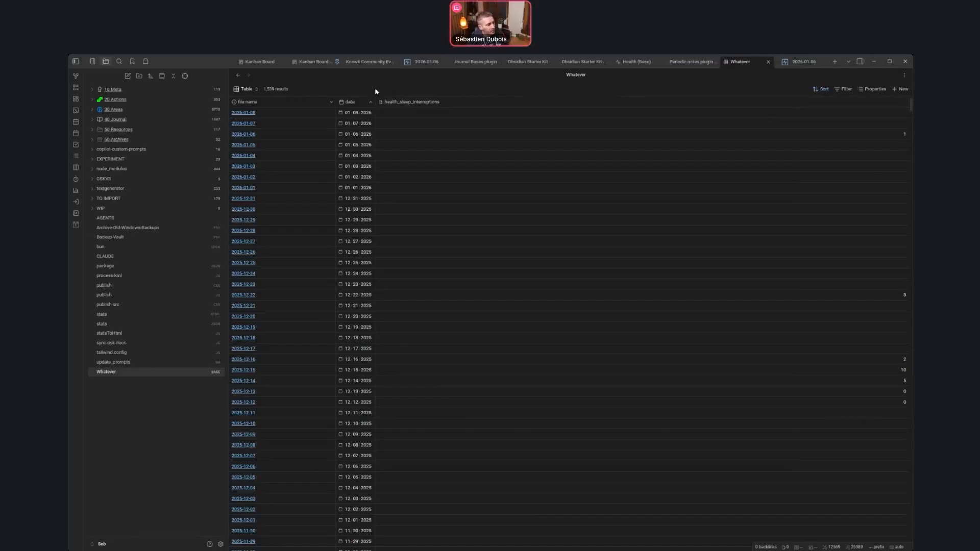
Change the layout of the Table view to Map and pan across the resulting map.
left_click(255, 89)
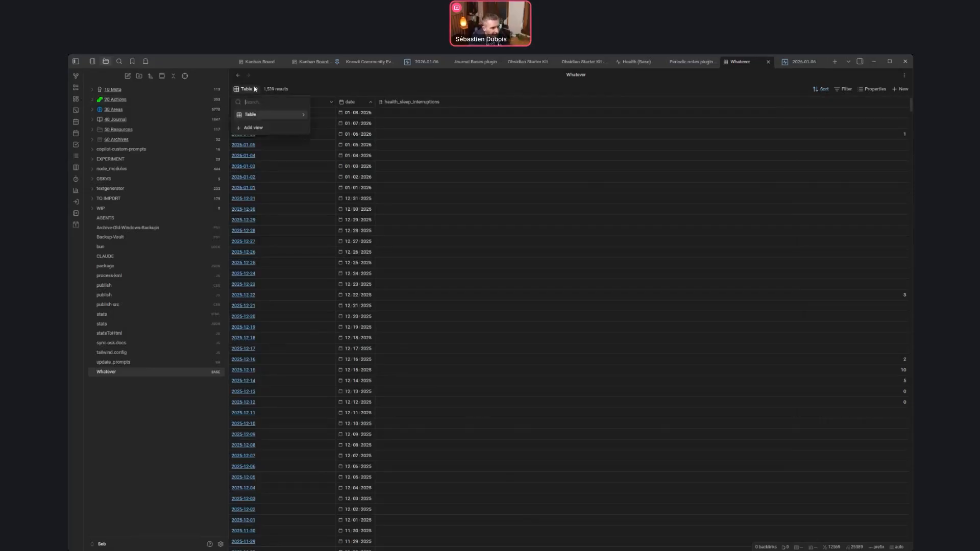
left_click(319, 92)
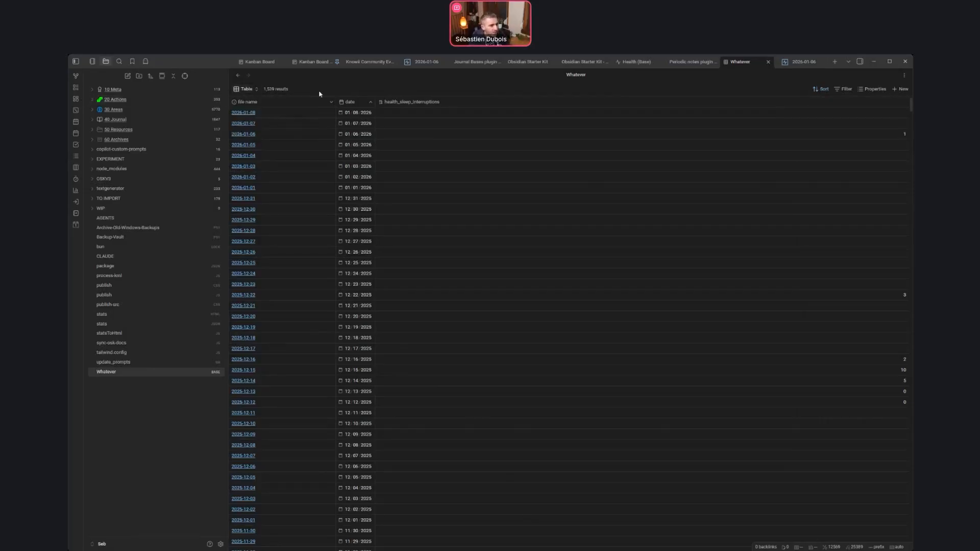
left_click(256, 90)
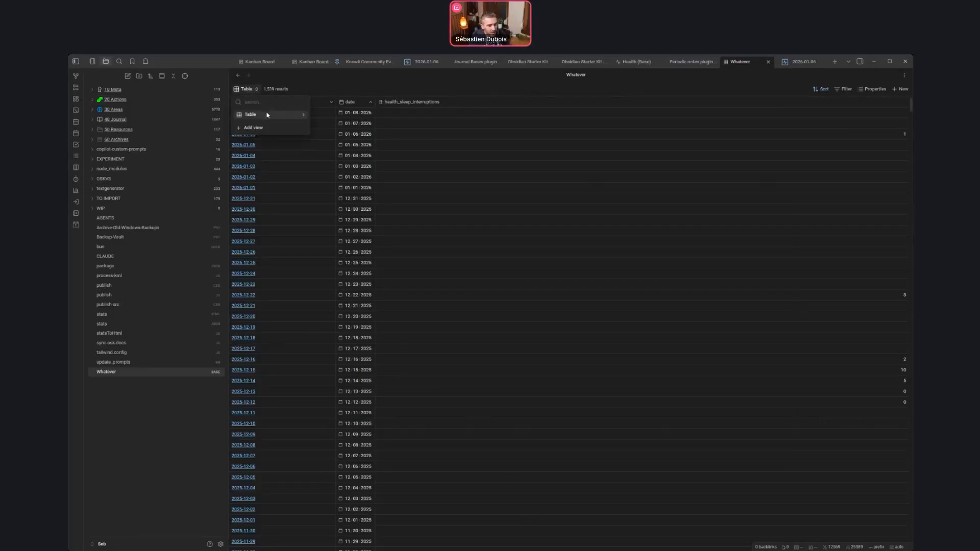
left_click(302, 87)
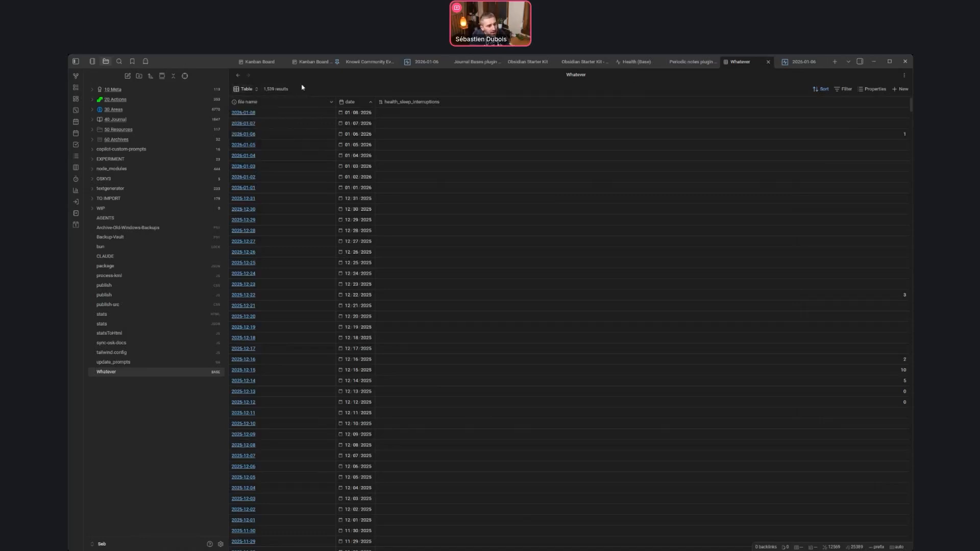
left_click(258, 89)
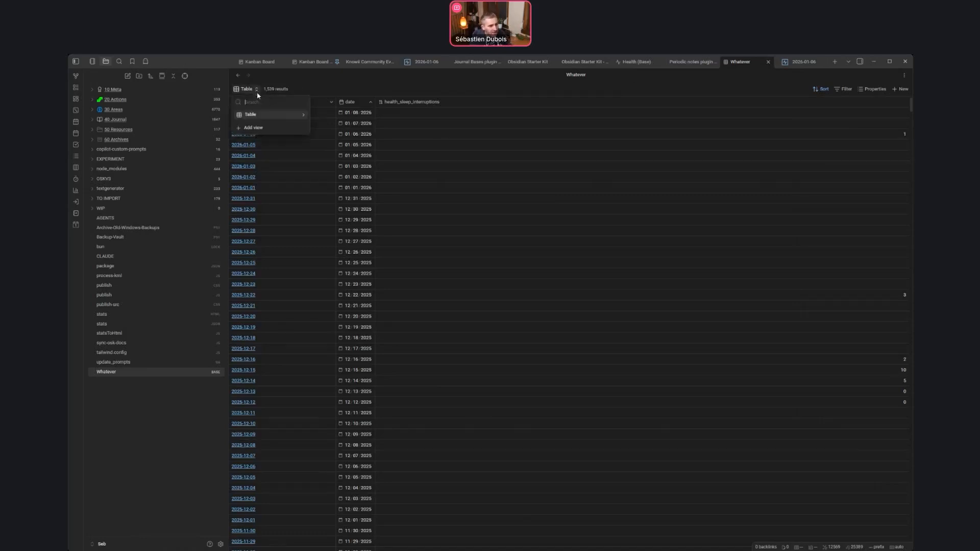
left_click(301, 114)
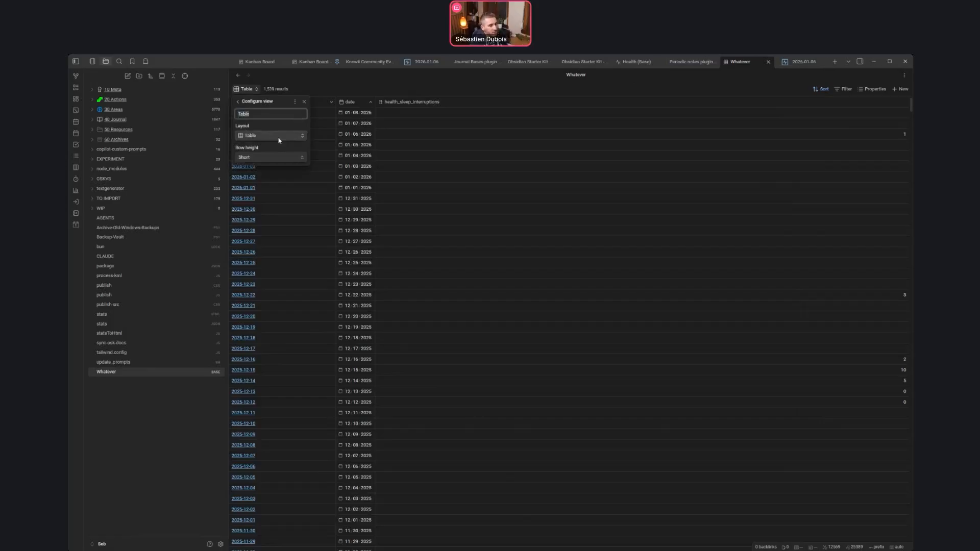
left_click(256, 137)
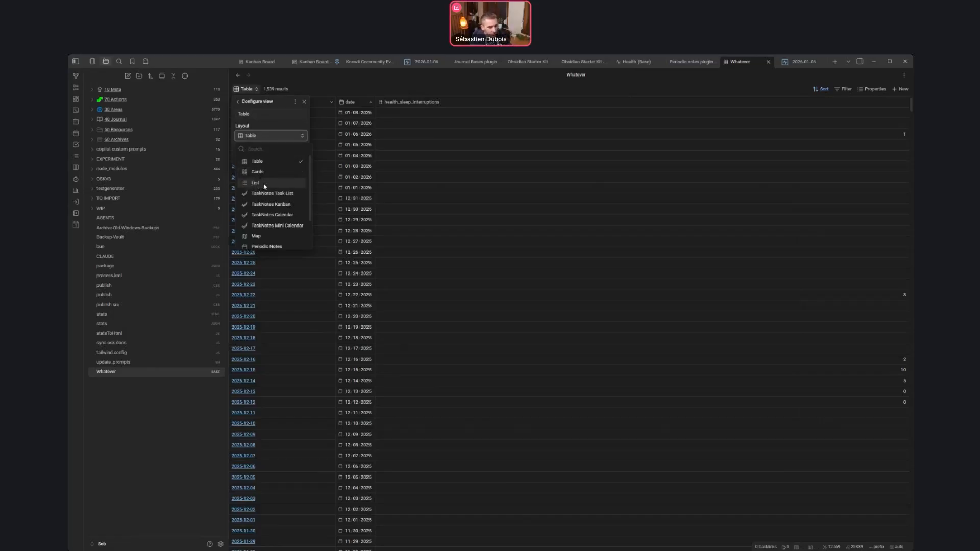
scroll(266, 194, "down", 2)
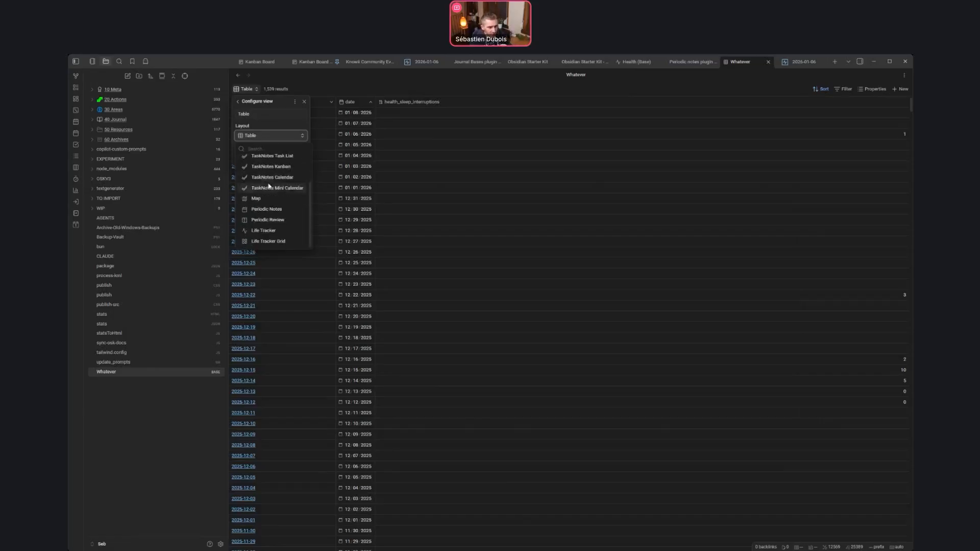
left_click(263, 199)
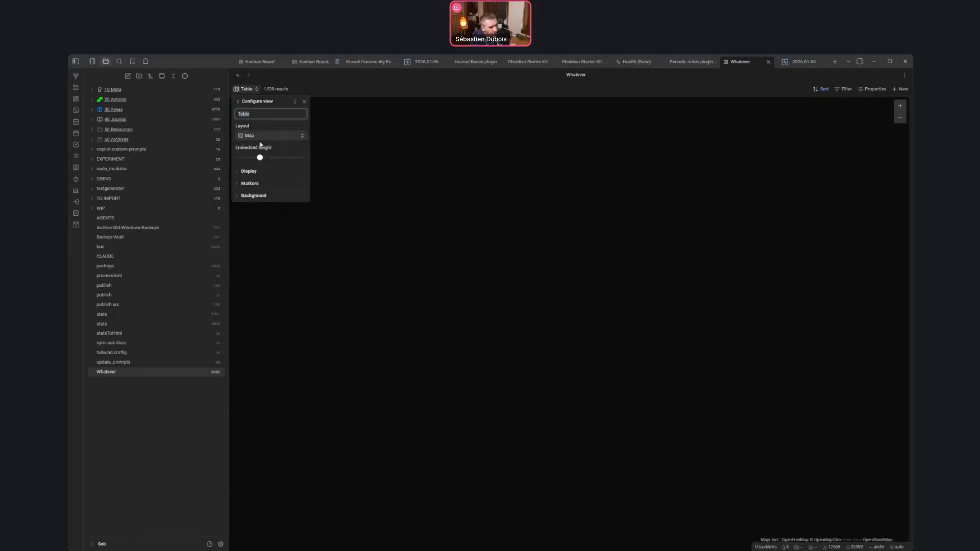
left_click(344, 113)
left_click_drag(416, 196, 367, 332)
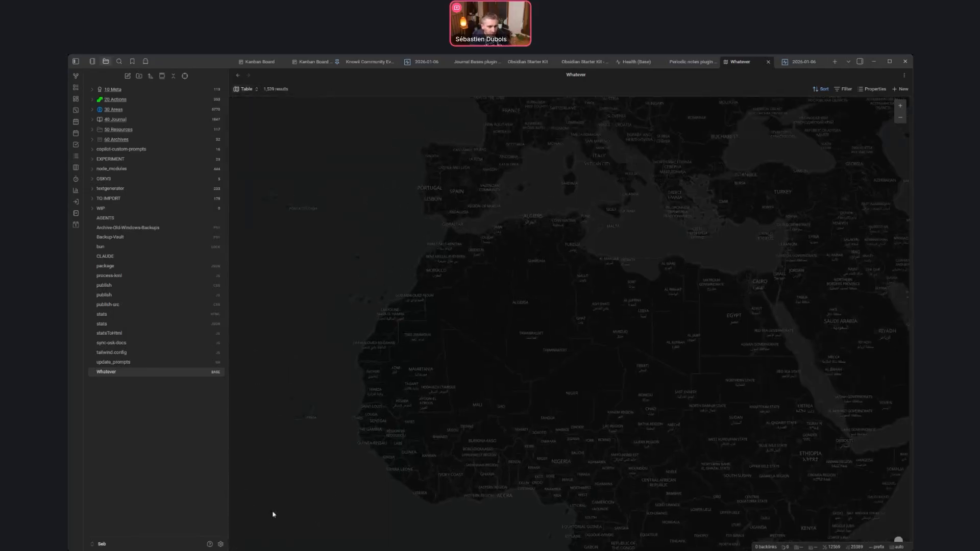
Review the configuration options that the Map layout offers for the Table view.
left_click(220, 544)
left_click(677, 132)
left_click(256, 90)
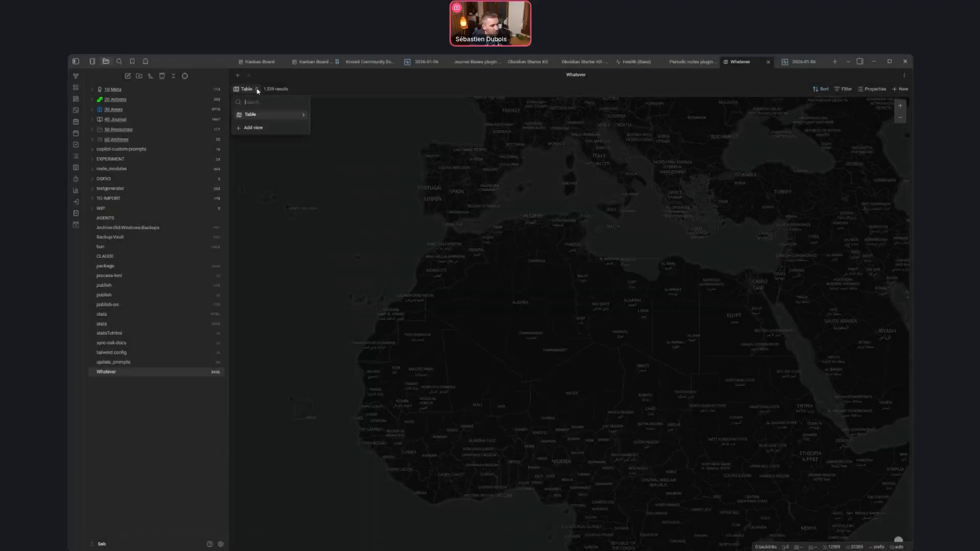
left_click(303, 117)
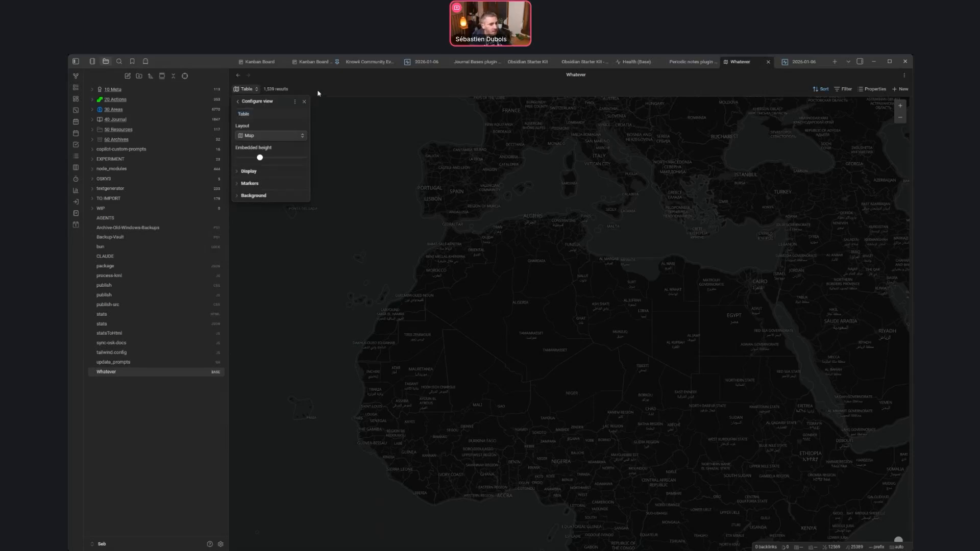
left_click(311, 96)
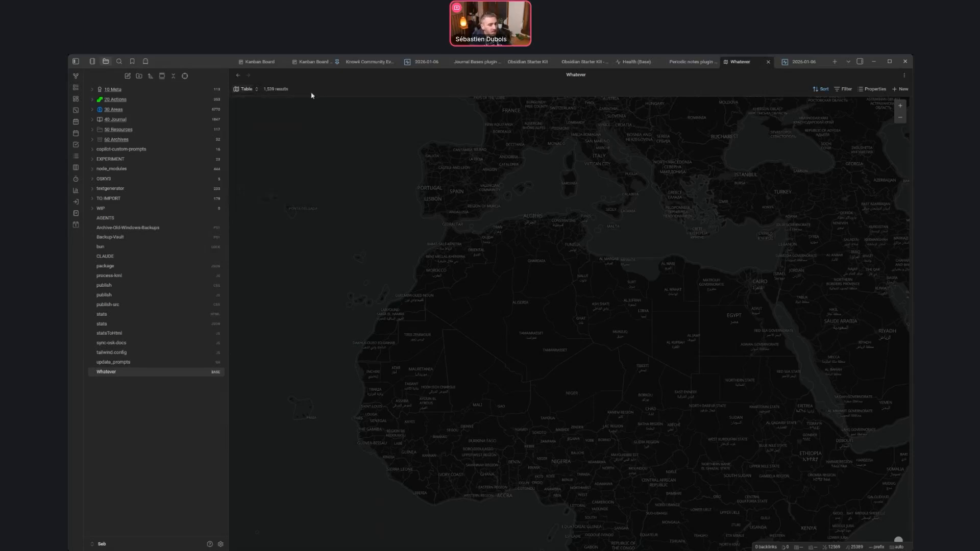
left_click(258, 89)
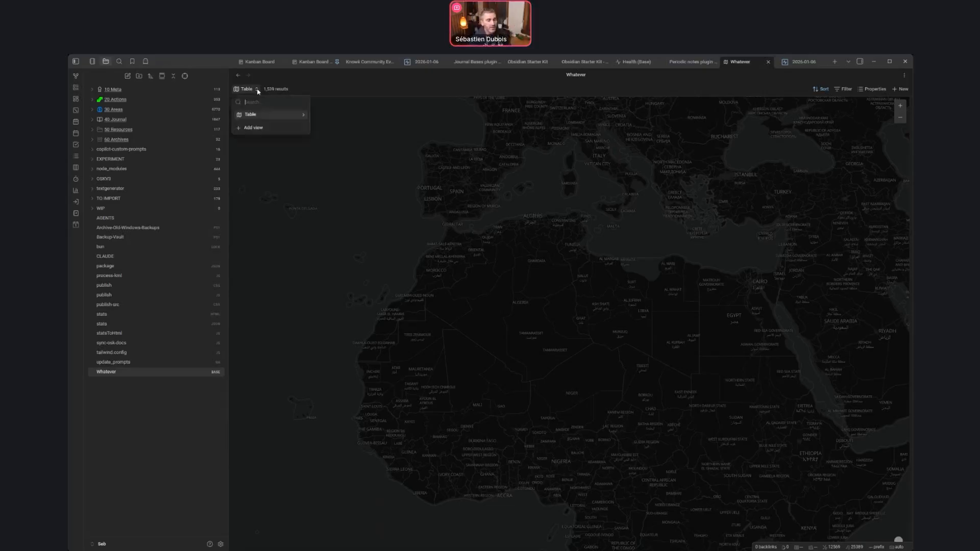
left_click(304, 116)
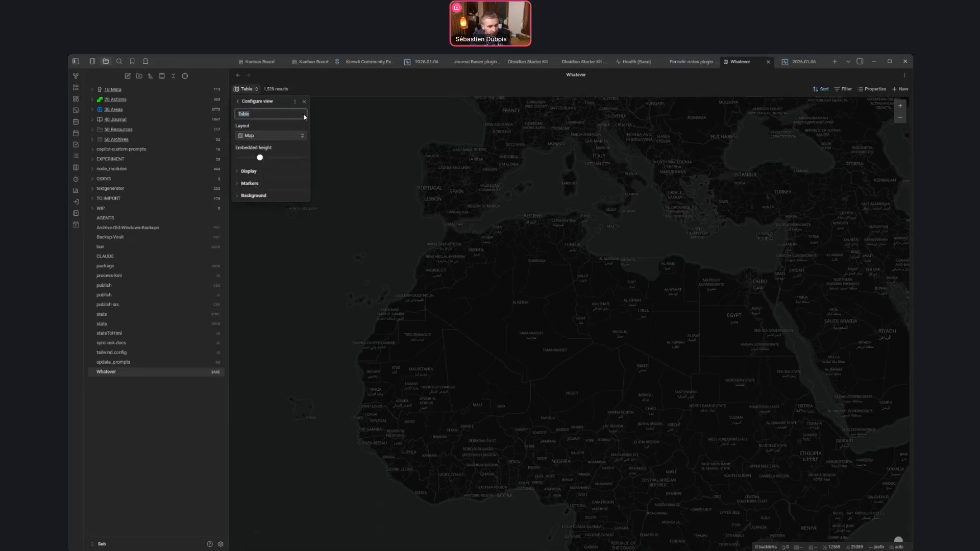
left_click(314, 92)
Add a second view to the Whatever base and set its layout to TaskNotes Kanban.
left_click(251, 90)
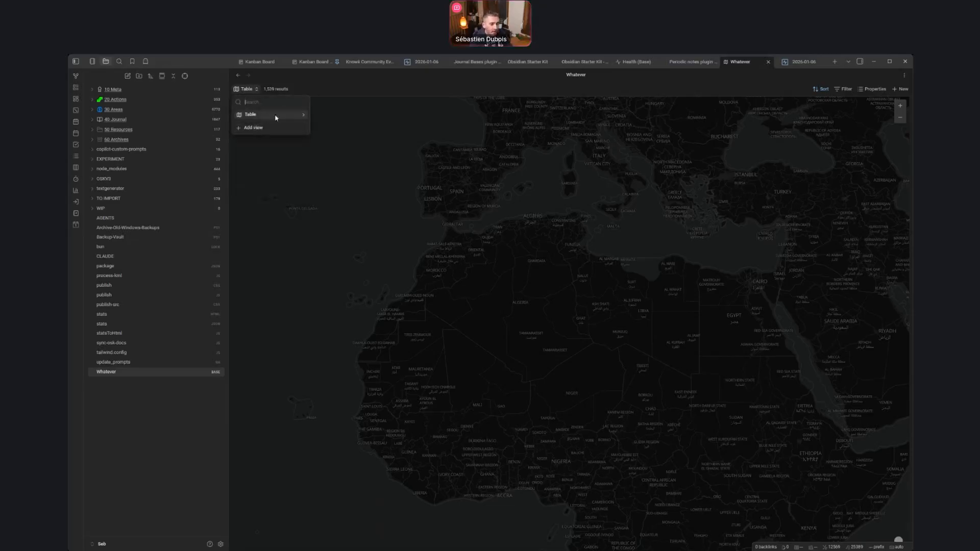
left_click(303, 114)
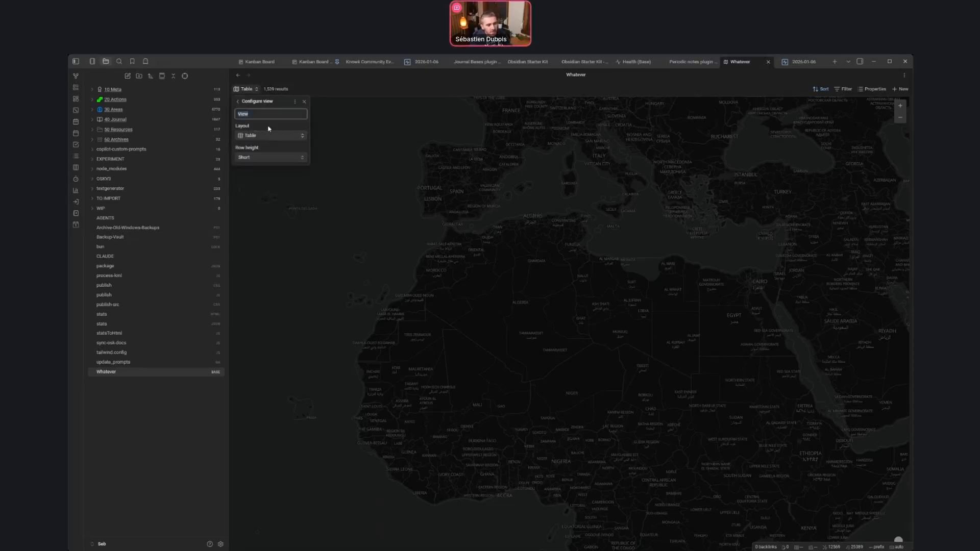
left_click(270, 136)
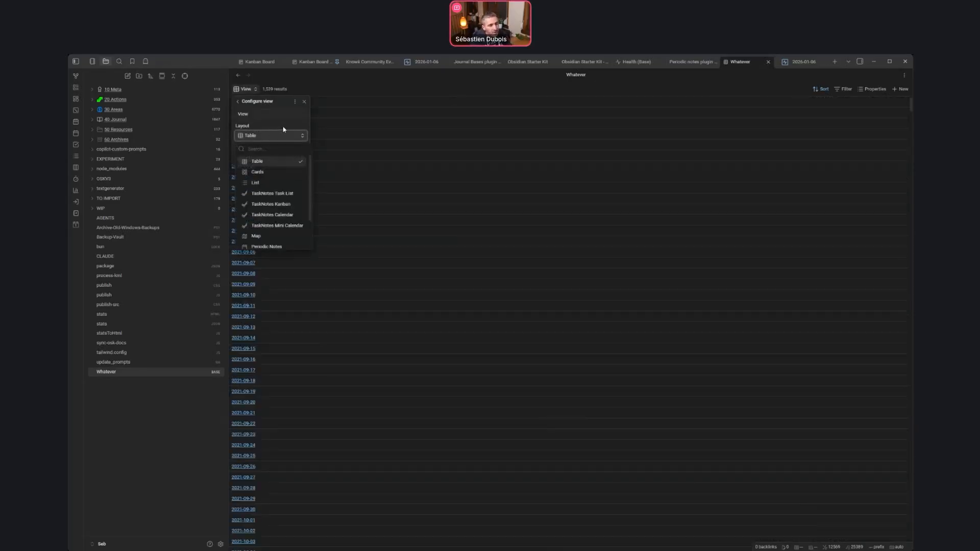
scroll(275, 206, "down", 2)
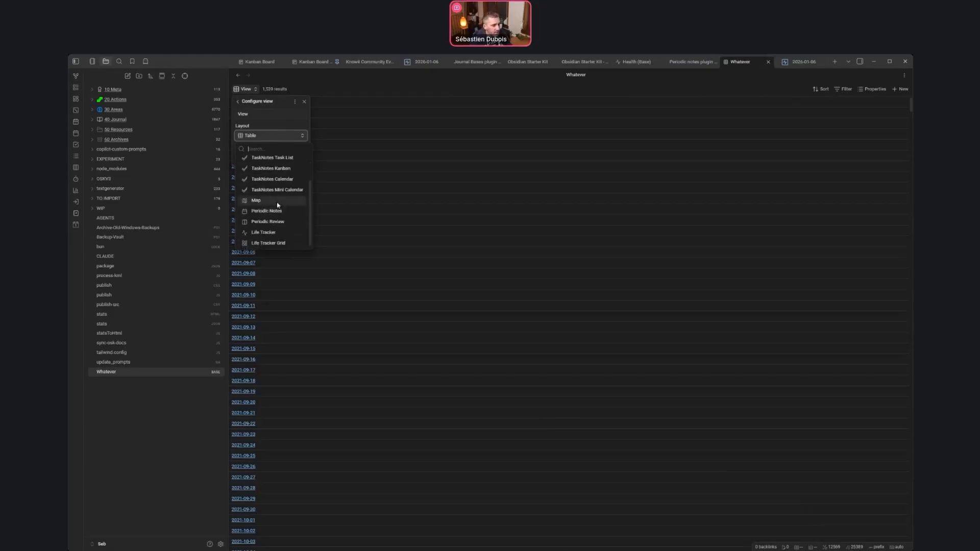
scroll(275, 204, "up", 2)
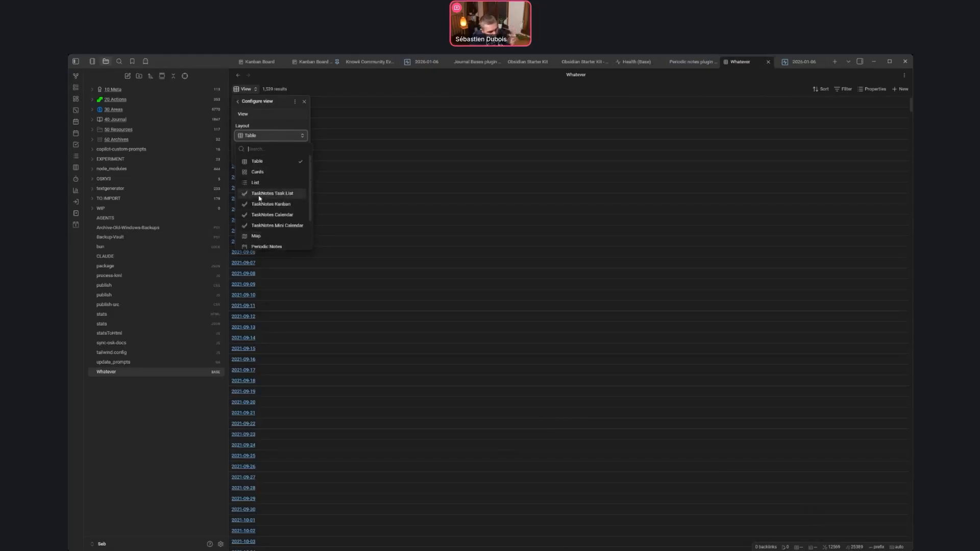
left_click(268, 204)
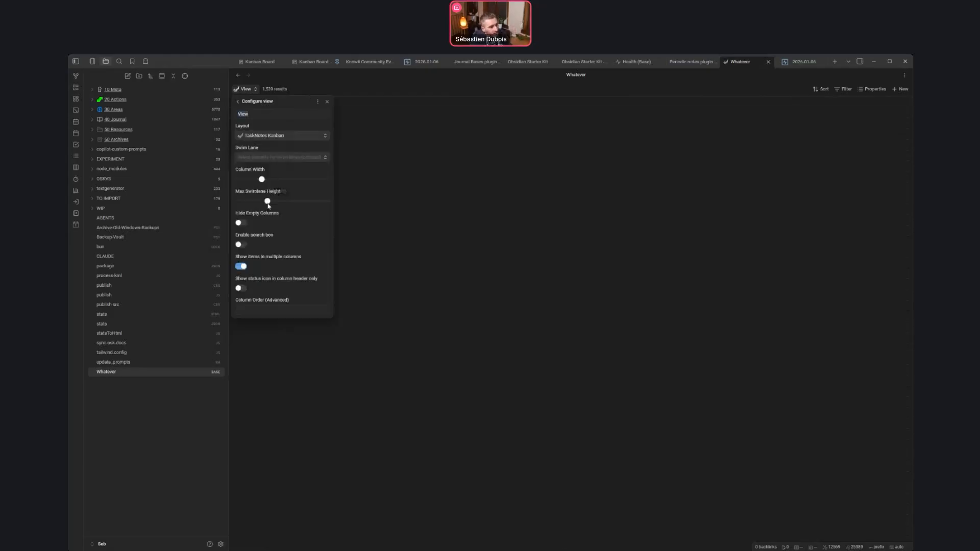
left_click(412, 109)
Delete the Whatever base from the vault and open a new empty tab.
key("ctrl+o")
key("Escape")
right_click(109, 377)
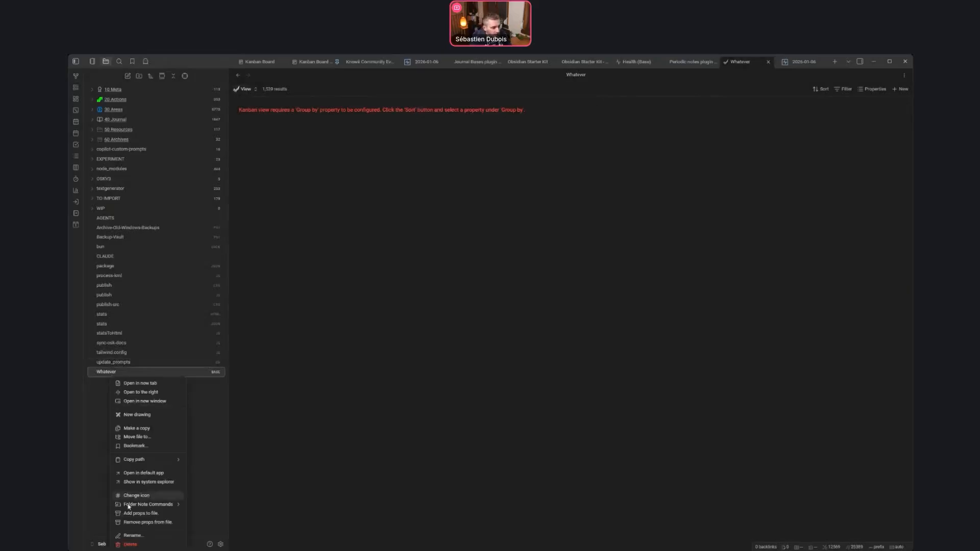
left_click(130, 545)
left_click(834, 62)
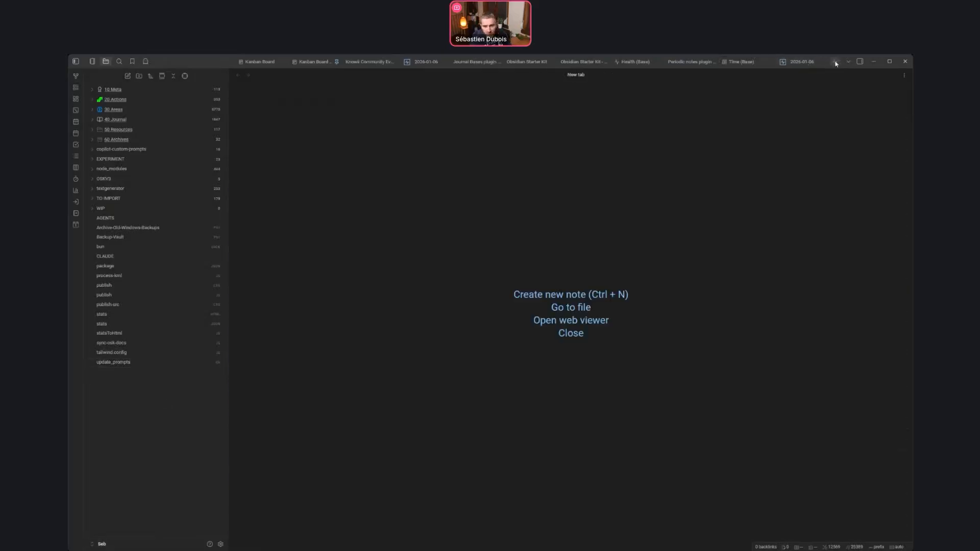
Open Actions (Base) in the empty tab and display its Tasks (Kanban) view.
key("ctrl+o")
type("actions")
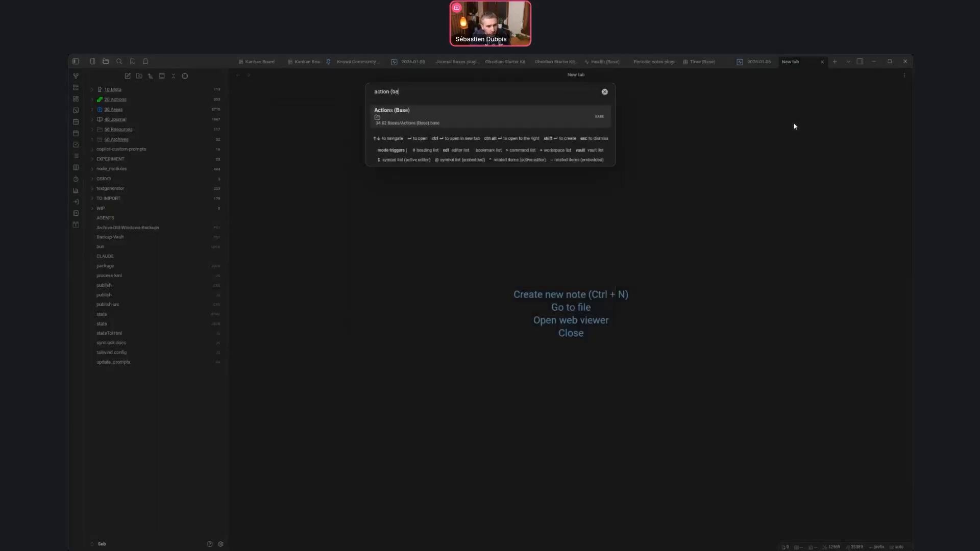
key("Return")
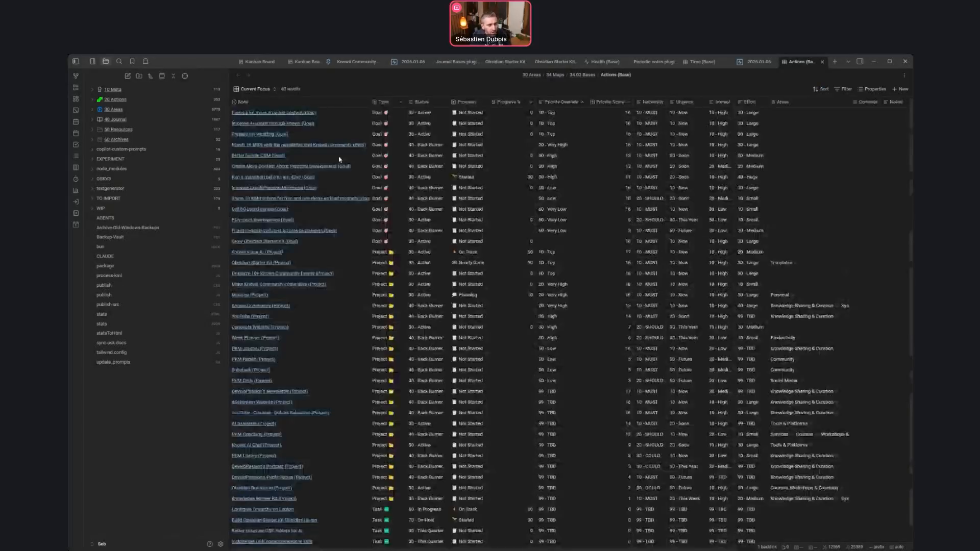
left_click(254, 89)
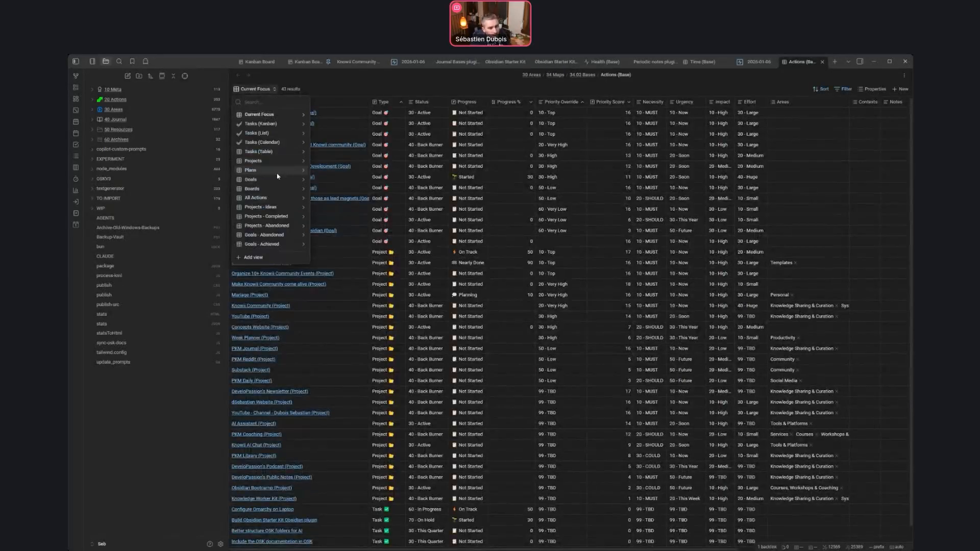
left_click(261, 125)
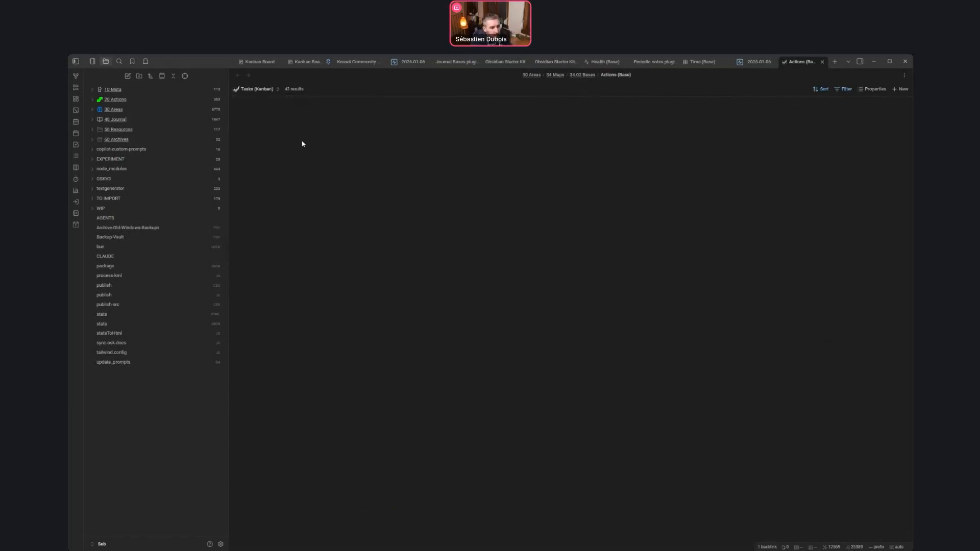
left_click(257, 89)
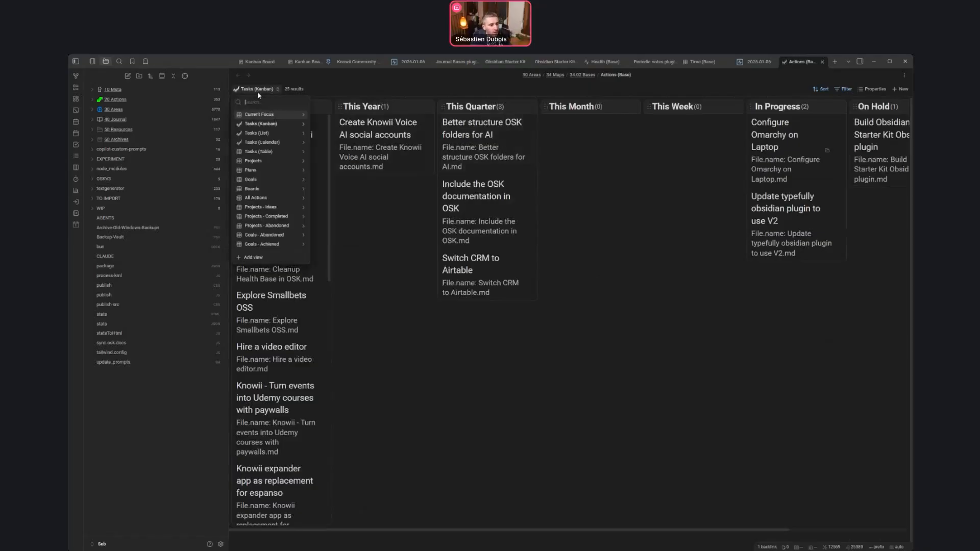
left_click(352, 90)
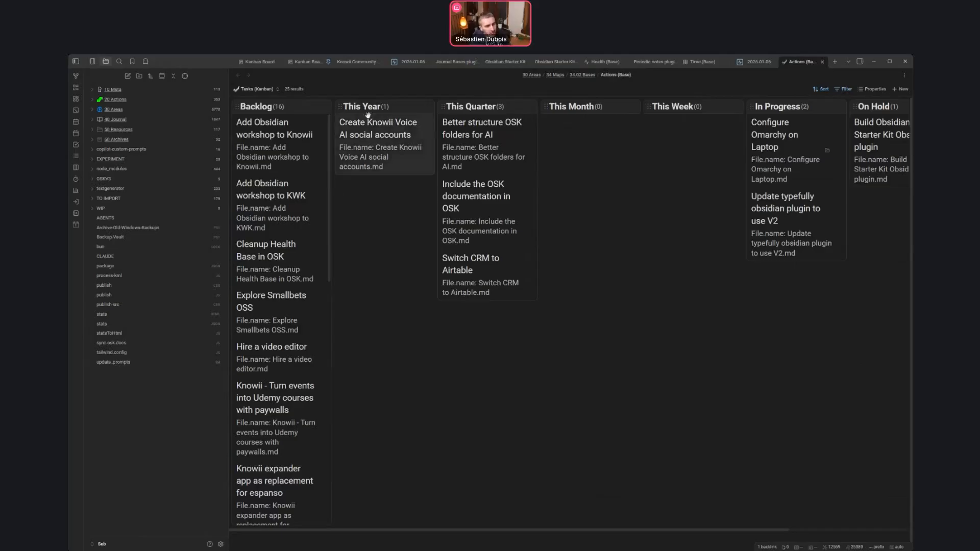
mouse_move(356, 128)
left_mouse_down()
mouse_move(448, 158)
mouse_move(805, 158)
mouse_move(375, 122)
left_mouse_up()
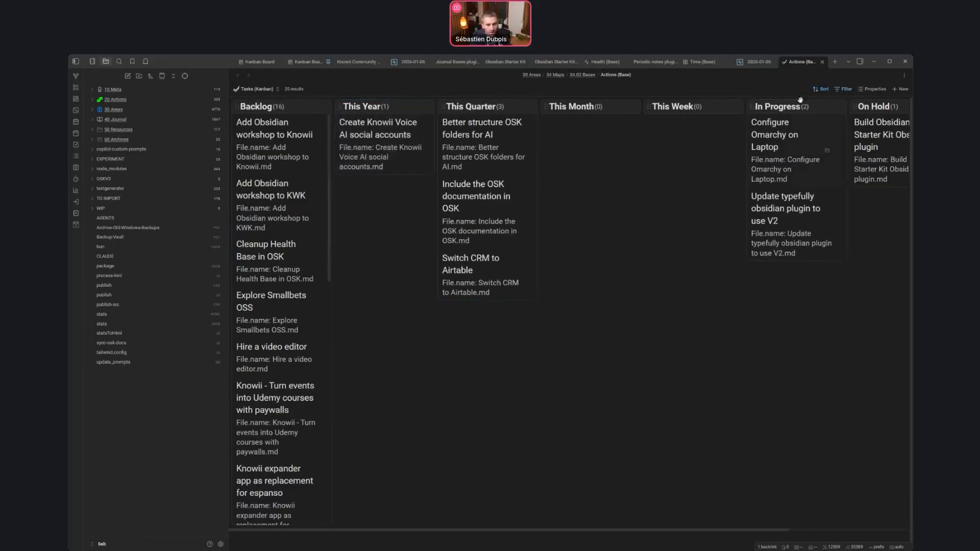
Review the filters that apply to all views and to the Tasks (Kanban) view of the Actions base.
left_click(845, 90)
left_click(730, 102)
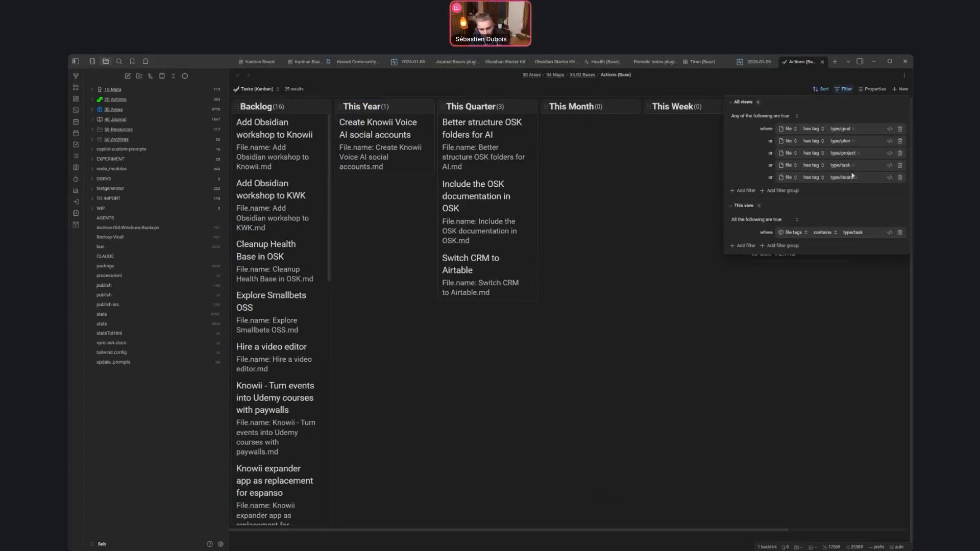
left_click(705, 86)
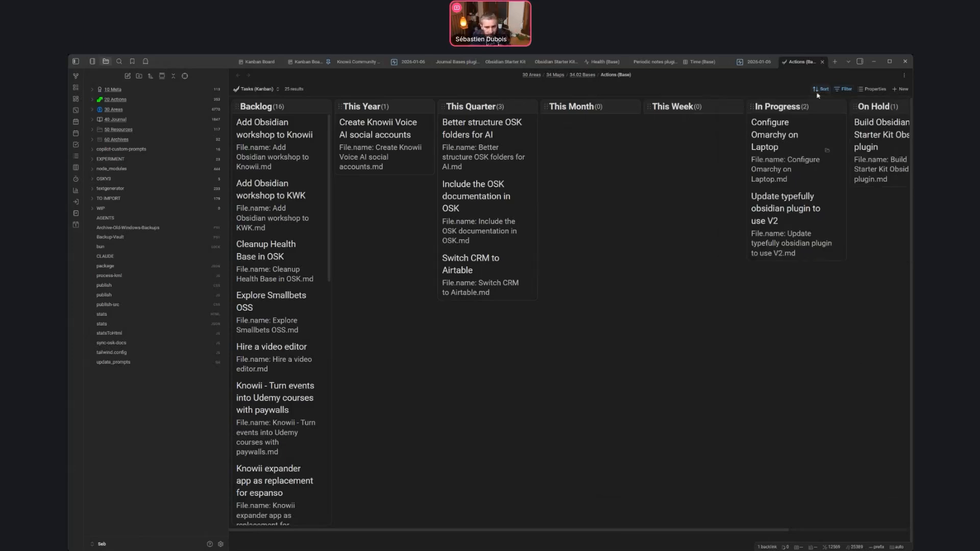
left_click(848, 94)
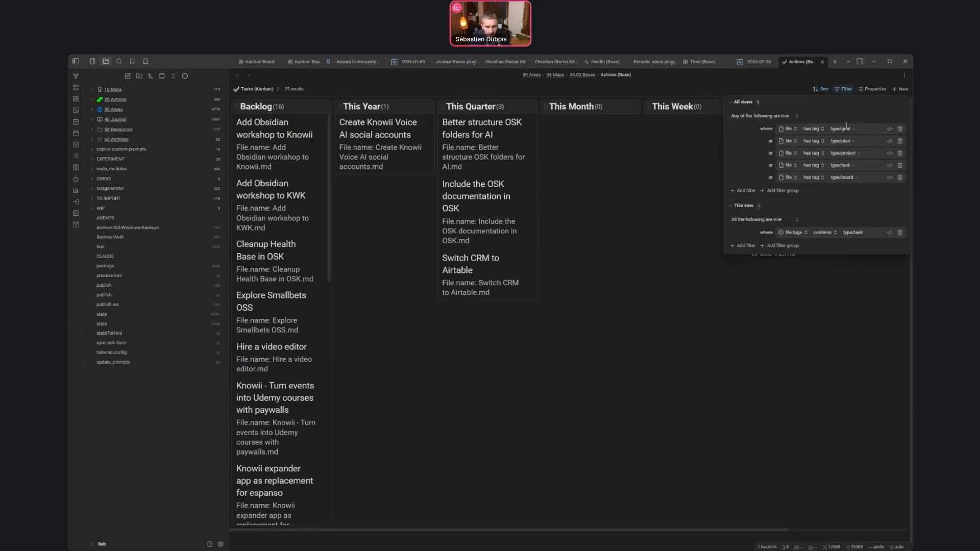
left_click(717, 91)
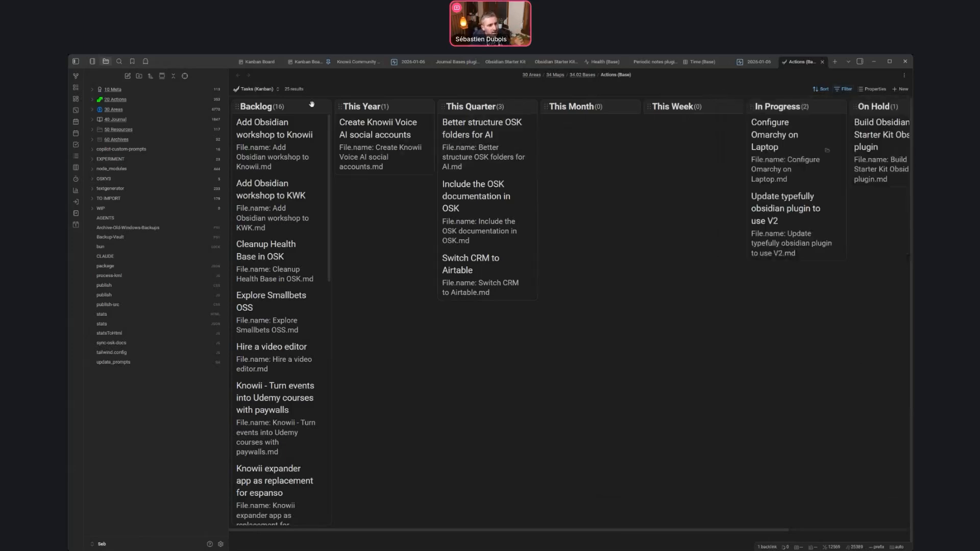
Look through the Actions base's list of views and display the Goals view.
left_click(271, 89)
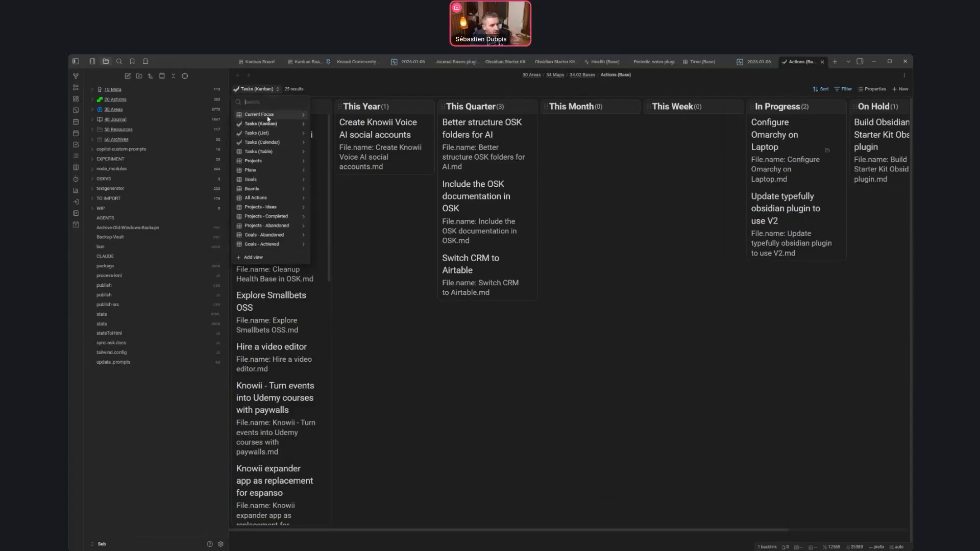
left_click(414, 111)
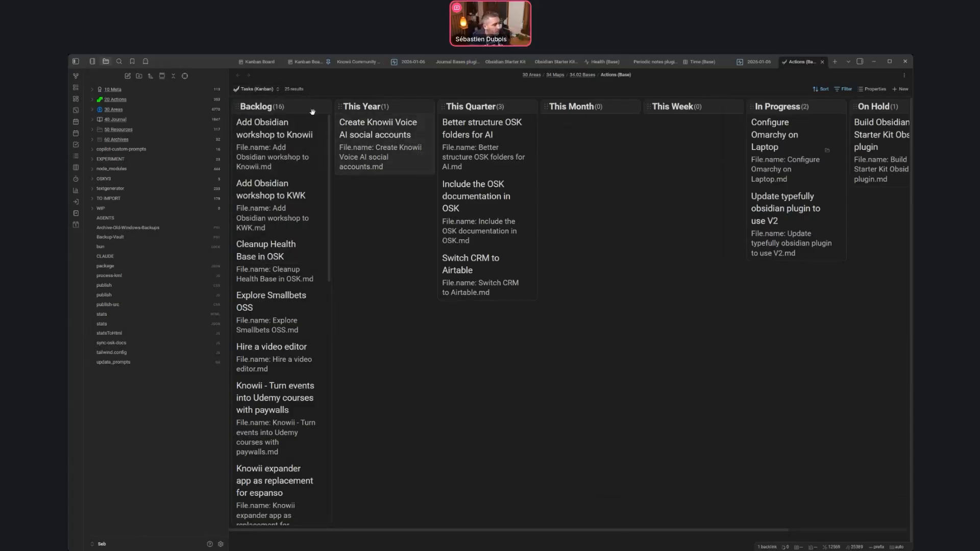
left_click(271, 90)
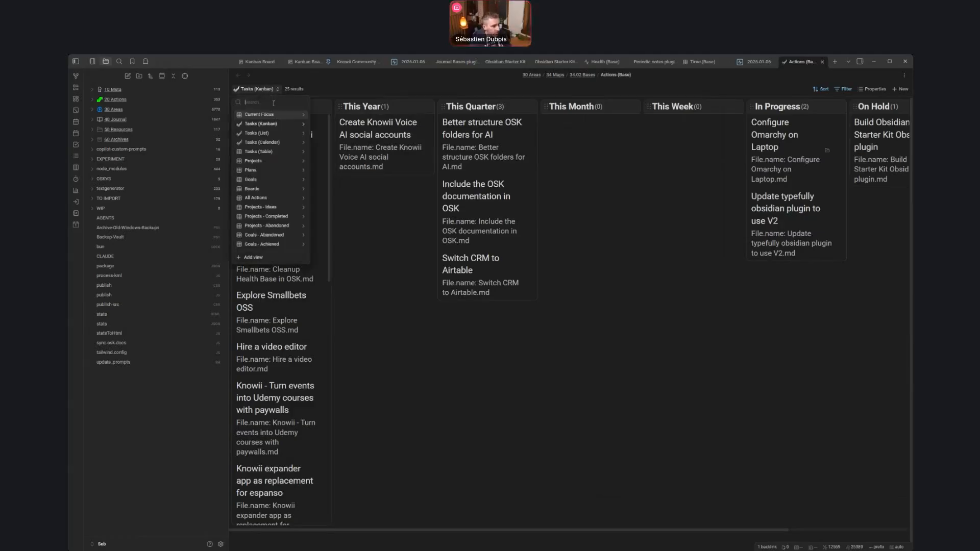
left_click(259, 181)
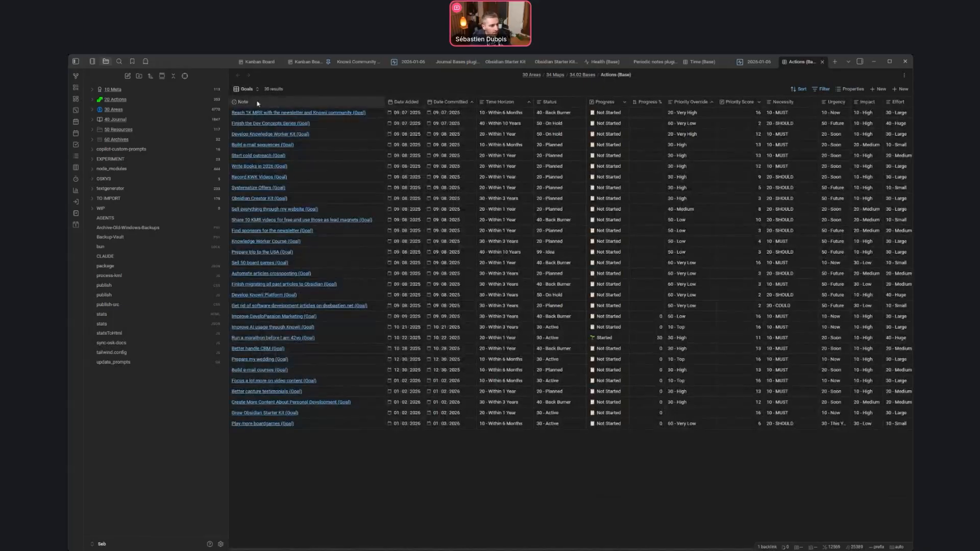
Close the Actions base and the last 2026-01-06 tab, and display the Time base's Periodic Notes view.
left_click(822, 62)
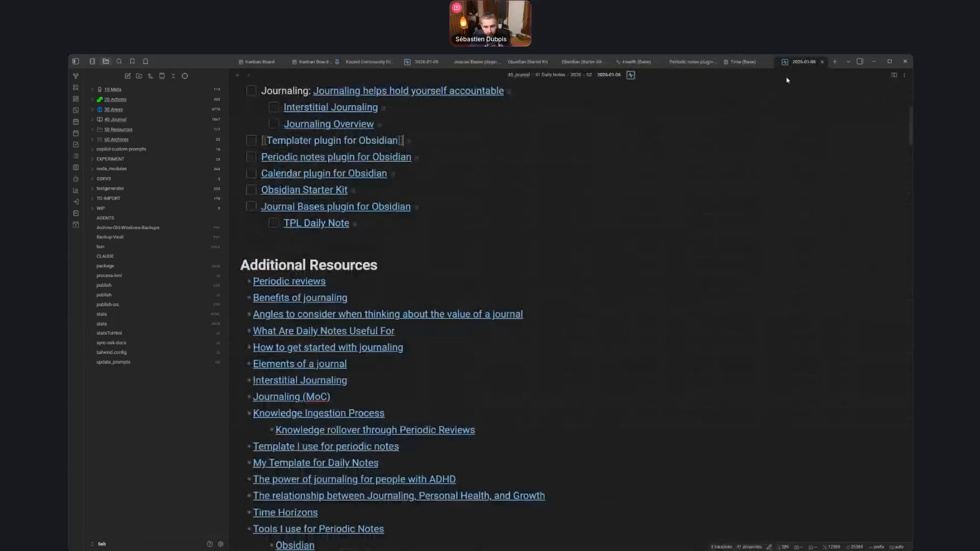
left_click(822, 62)
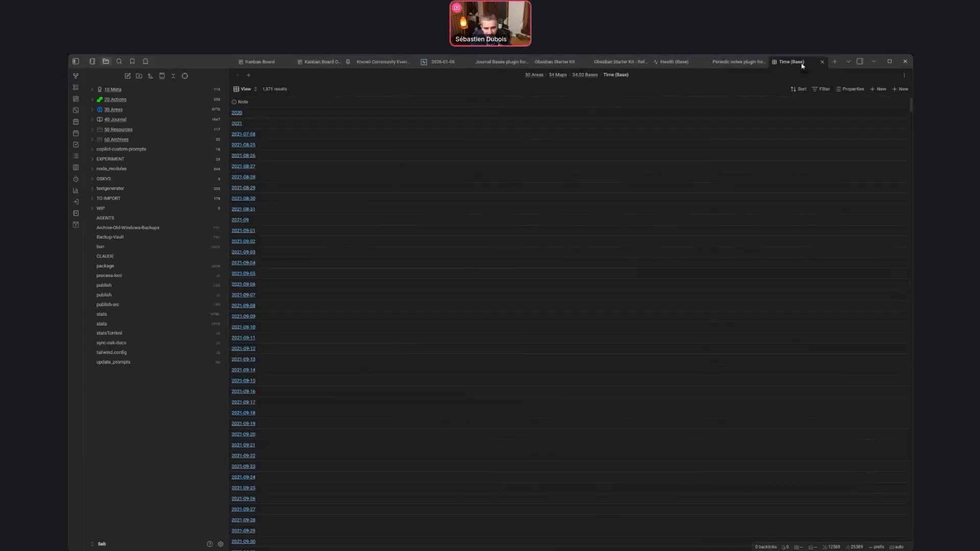
left_click(251, 89)
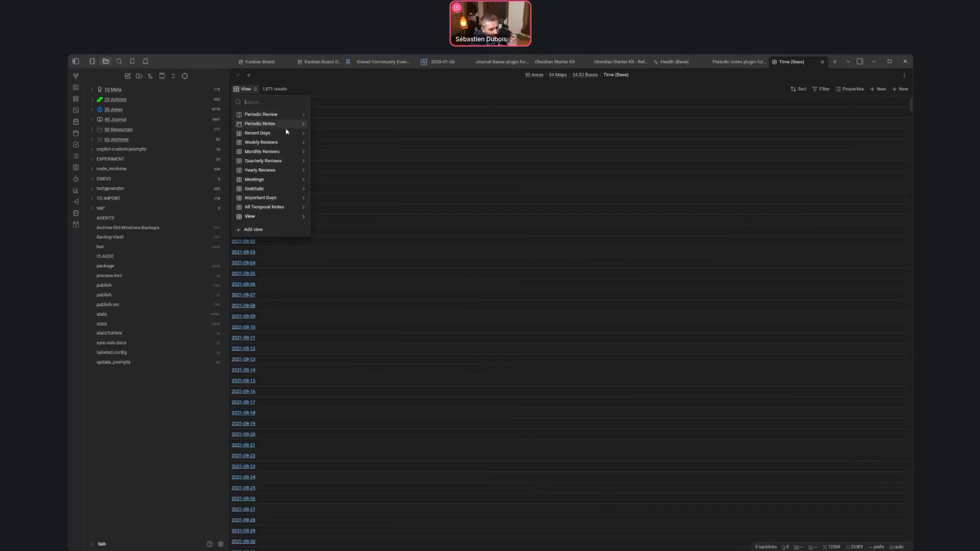
left_click(256, 124)
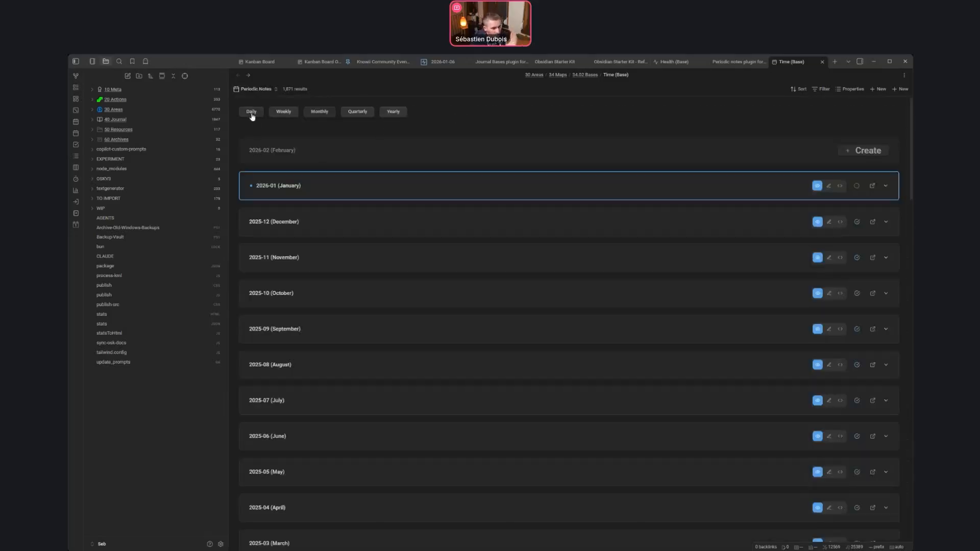
Create the weekly notes 2026-W04, 2026-W05 and 2026-W06 from the weekly list, and switch the list to daily notes.
left_click(287, 116)
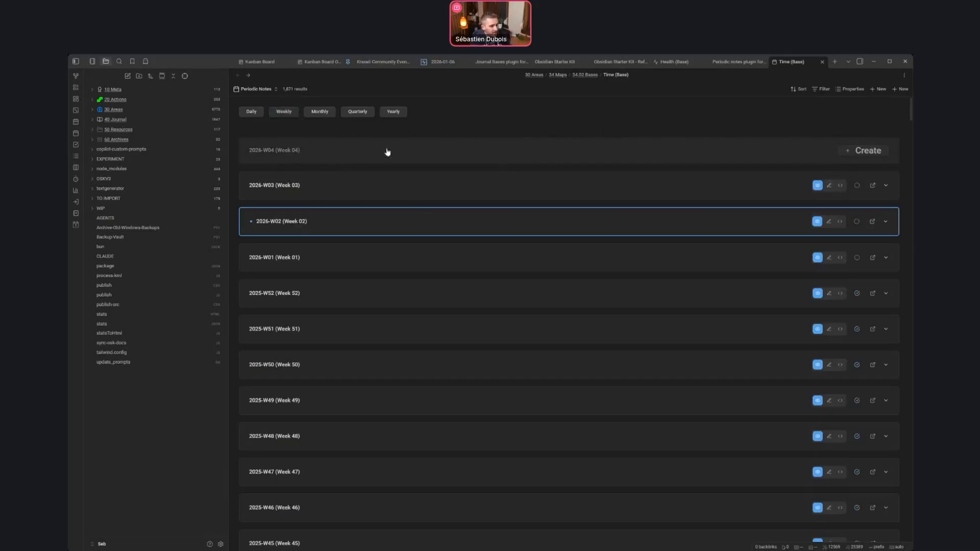
left_click(865, 151)
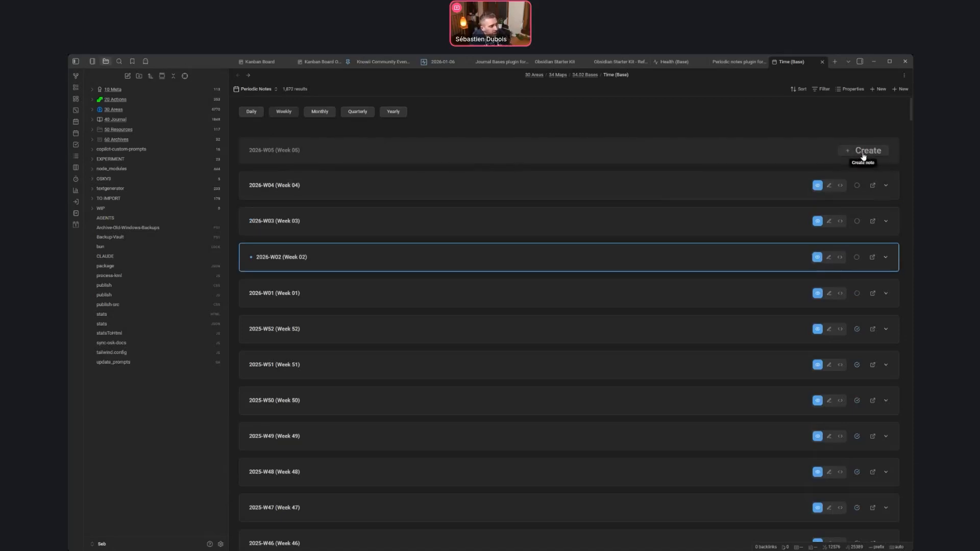
left_click(867, 156)
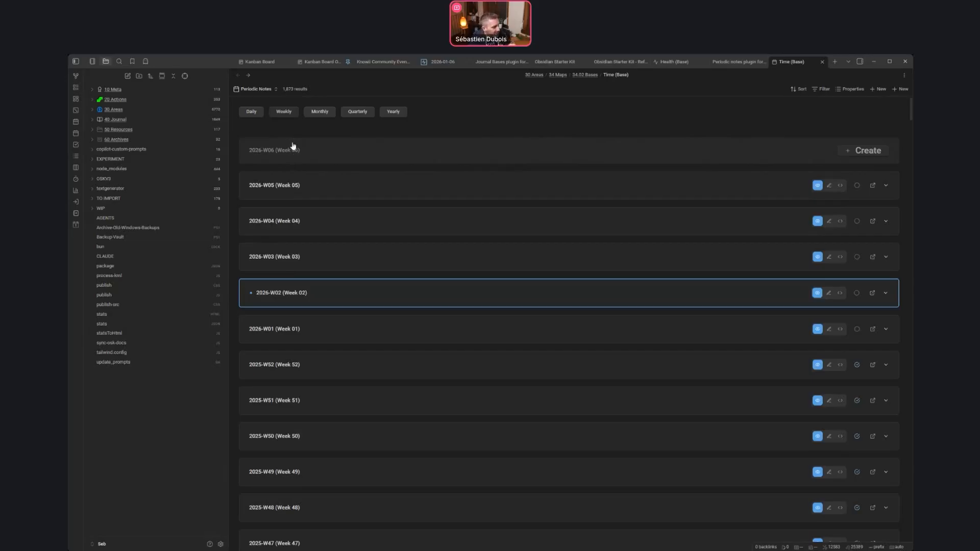
left_click(869, 152)
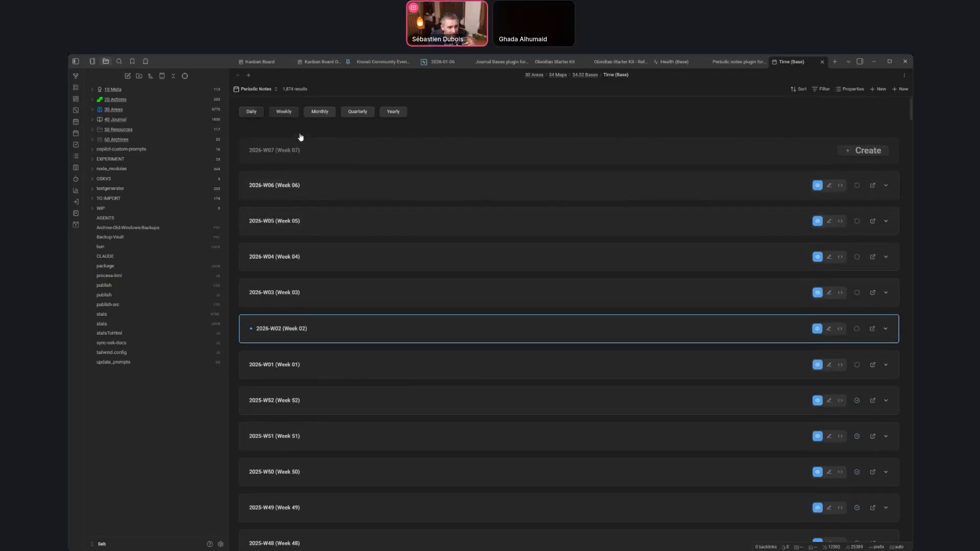
left_click(255, 113)
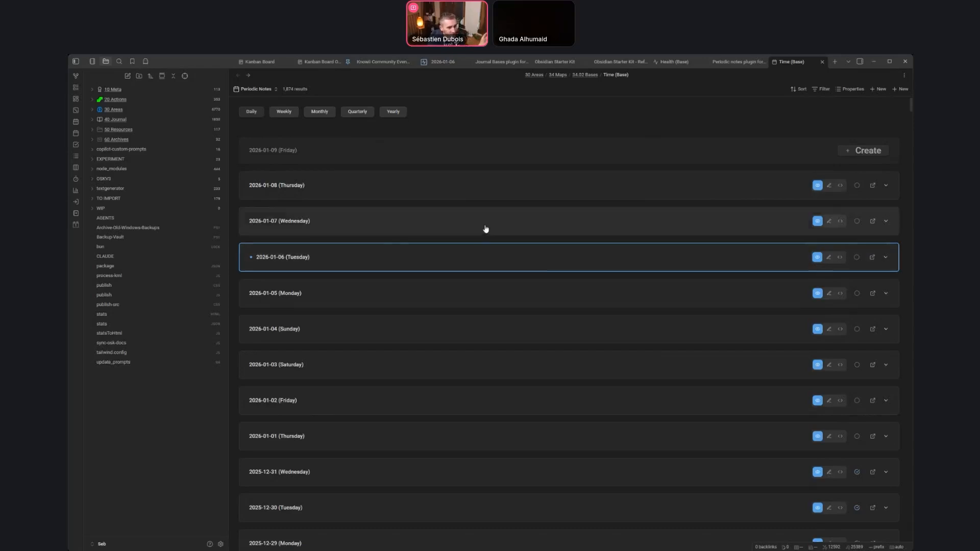
Examine the period and day navigation links under the heading of the 2026-01-06 daily note.
left_click(443, 62)
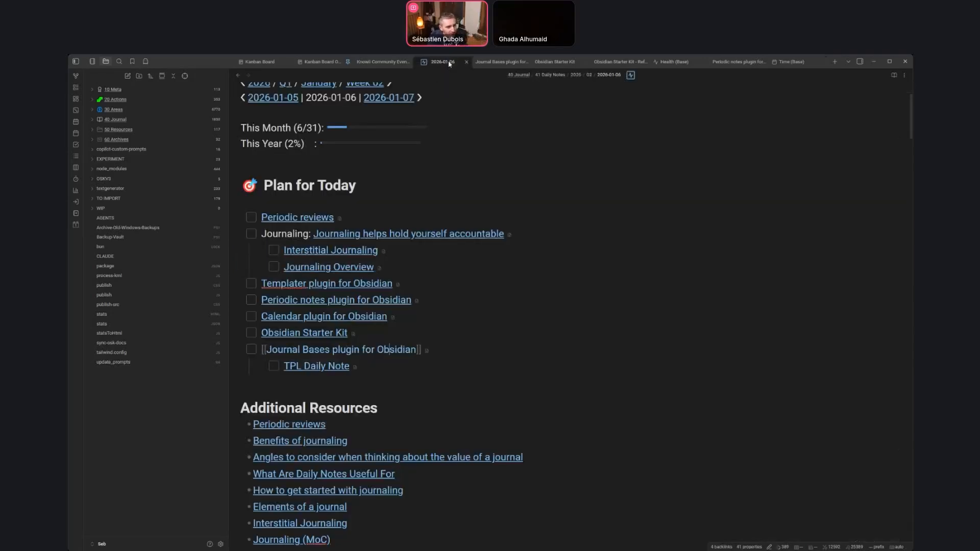
scroll(392, 267, "up", 2)
left_click(466, 204)
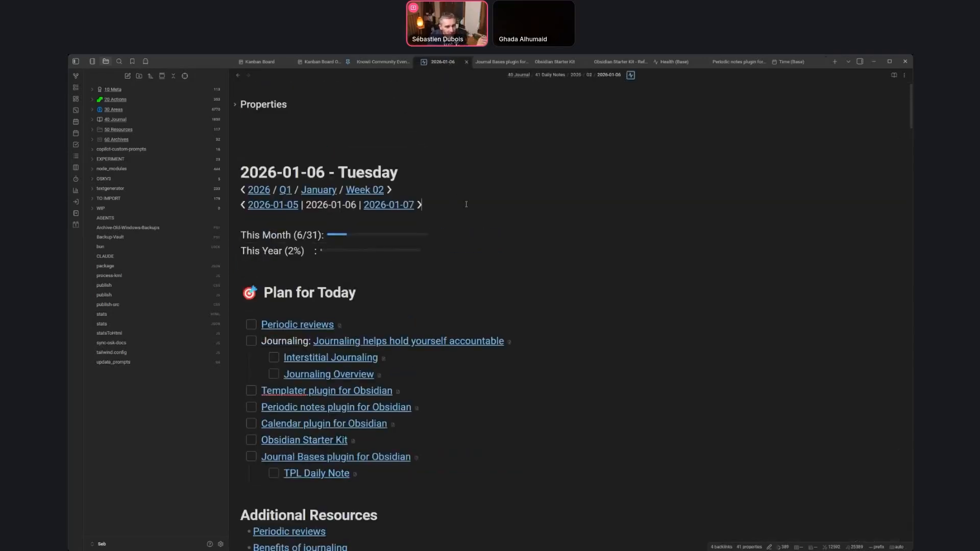
key("shift+Home")
key("shift+Up")
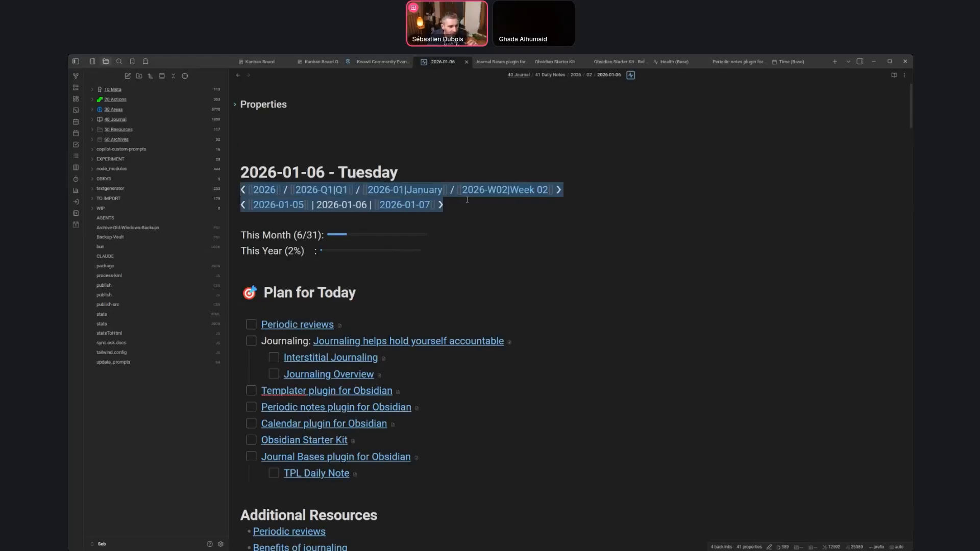
left_click(534, 204)
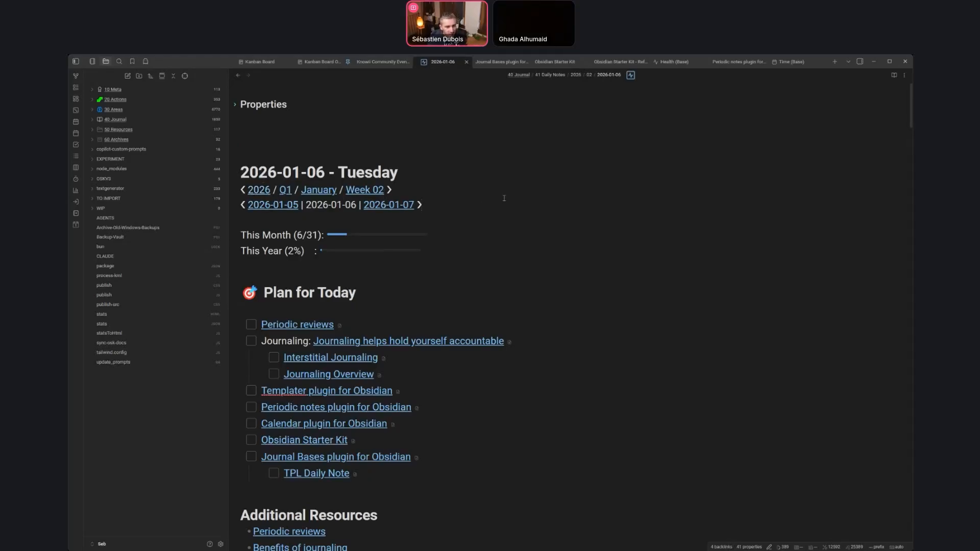
Return to the Time base and expand the 2026-01-06 (Tuesday) entry to look through its inline preview.
left_click(789, 63)
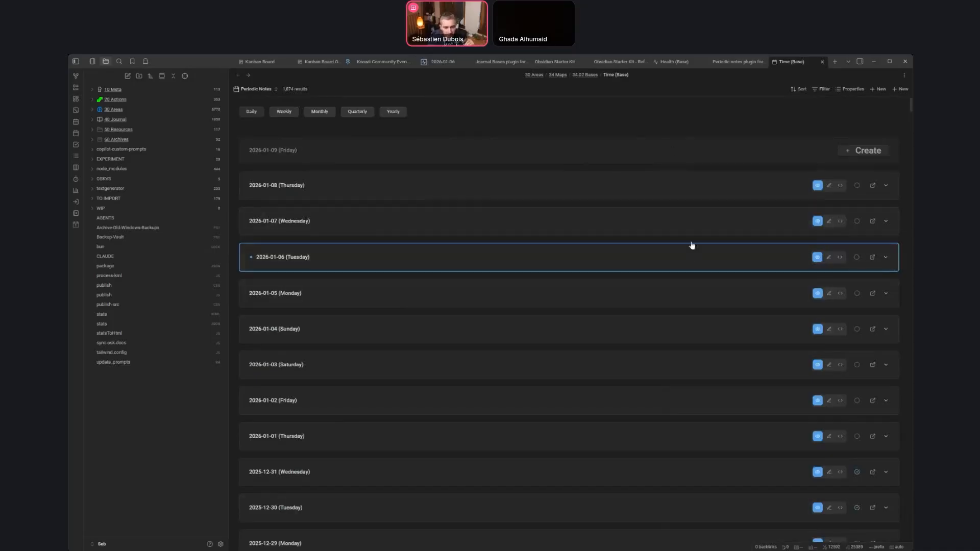
left_click(674, 229)
left_click(555, 223)
left_click(602, 220)
left_click(569, 221)
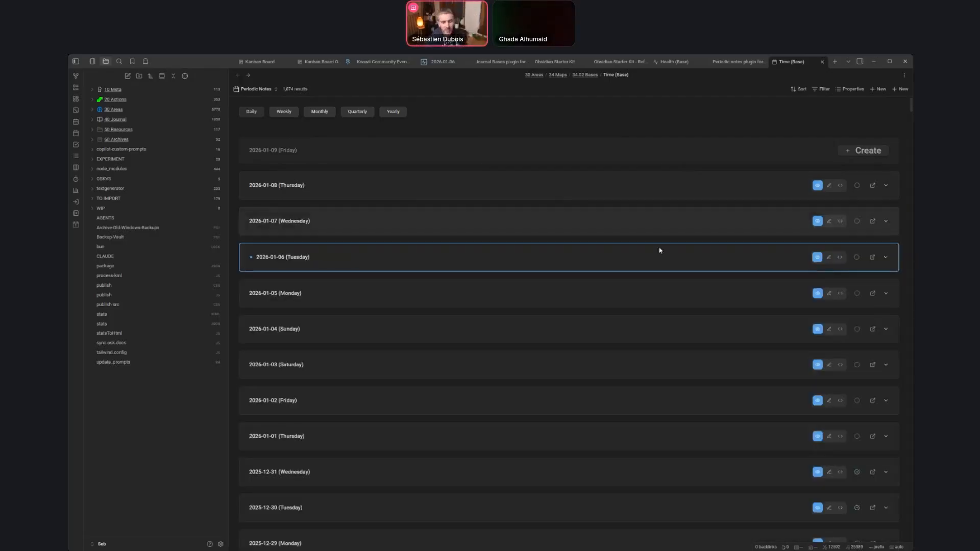
left_click(338, 262)
left_click(327, 256)
left_click(801, 258)
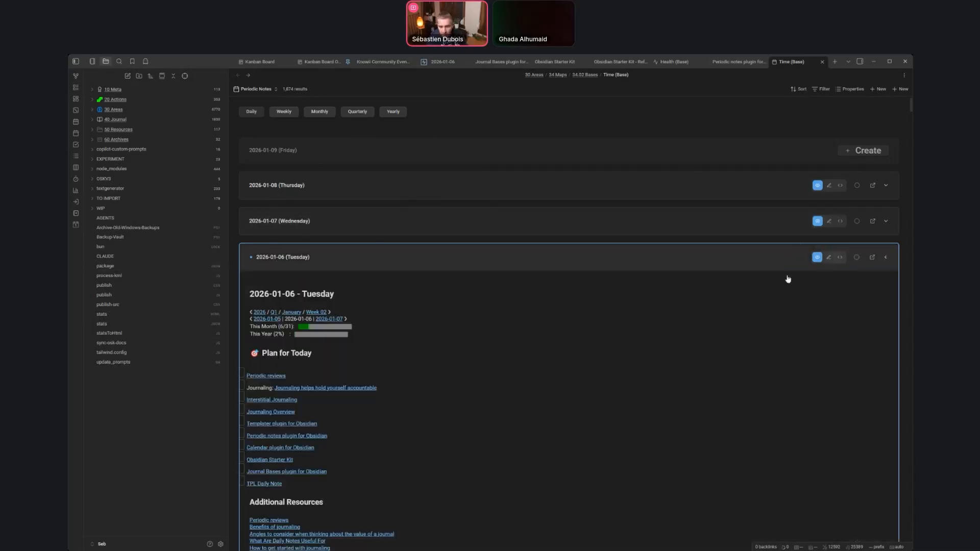
scroll(444, 335, "down", 5)
scroll(553, 335, "up", 5)
Switch the expanded 2026-01-06 entry to edit mode and look through its properties and plan.
left_click(829, 258)
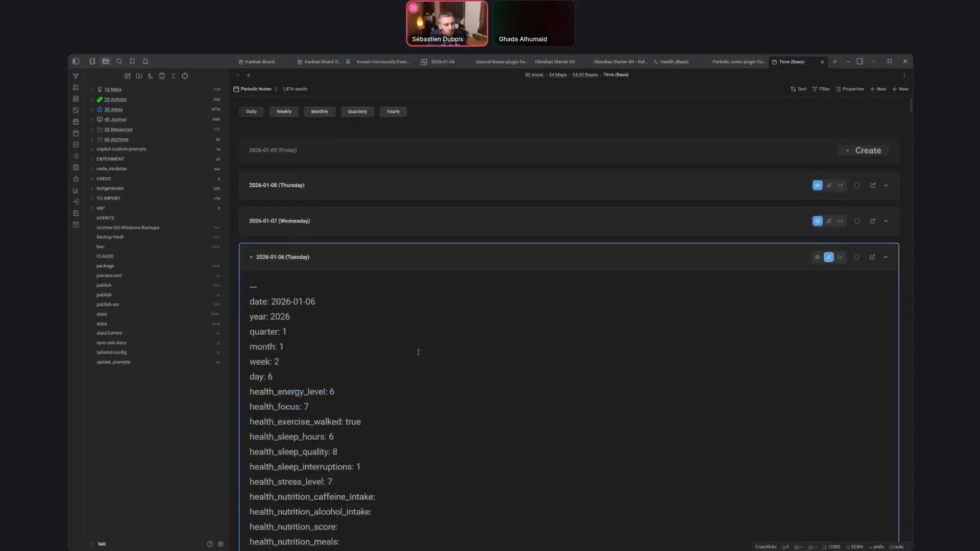
scroll(418, 352, "down", 15)
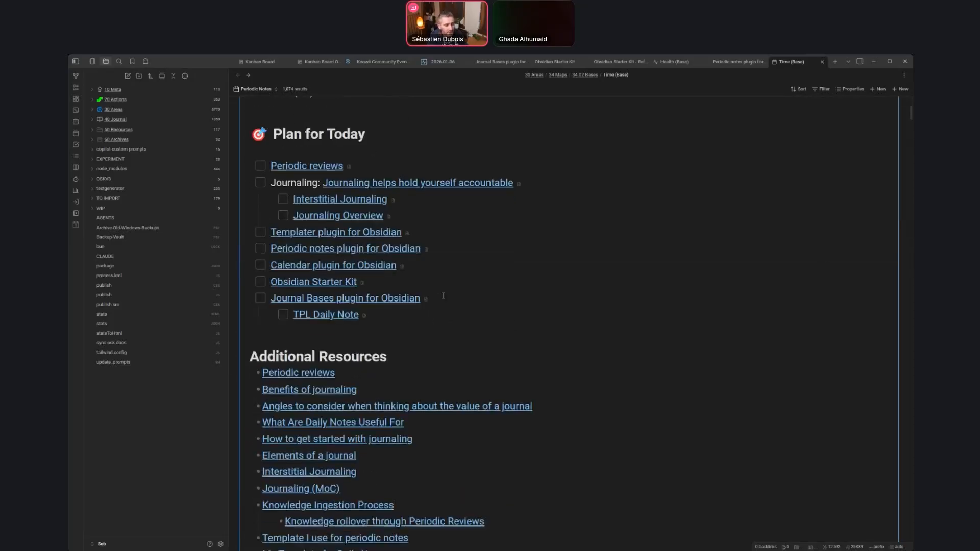
scroll(438, 308, "up", 2)
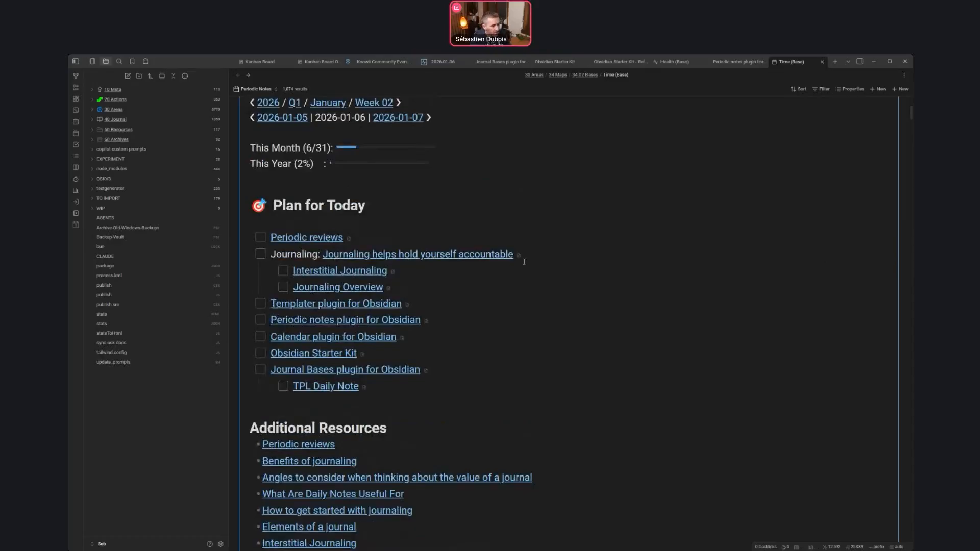
scroll(409, 261, "up", 15)
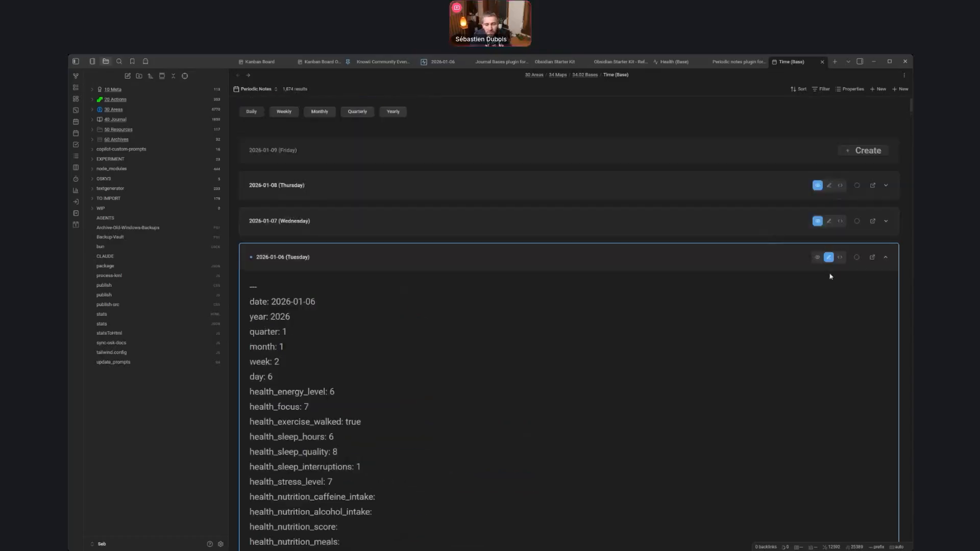
Collapse the 2026-01-06 (Tuesday) entry, and look at the properties of that daily note in its own tab before returning to the Time base.
left_click(885, 257)
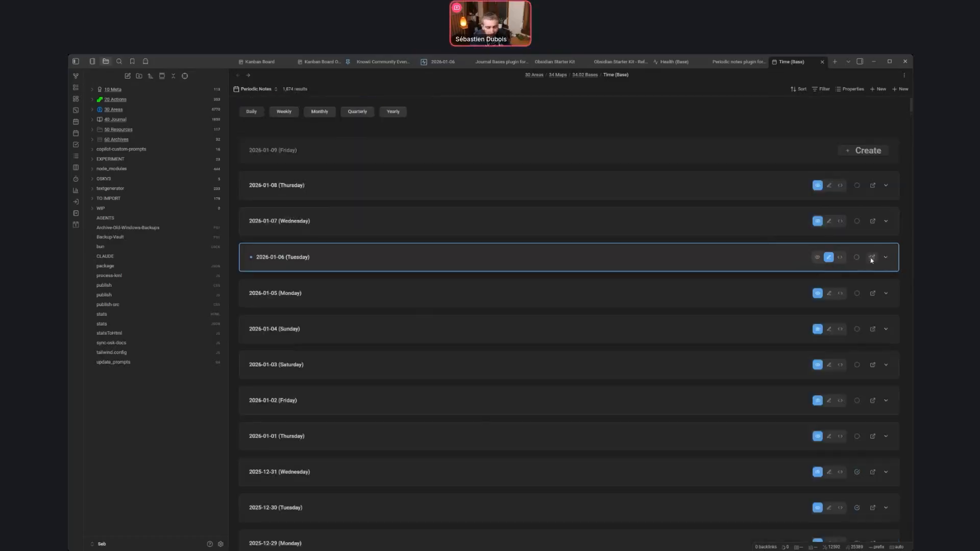
scroll(778, 300, "down", 3)
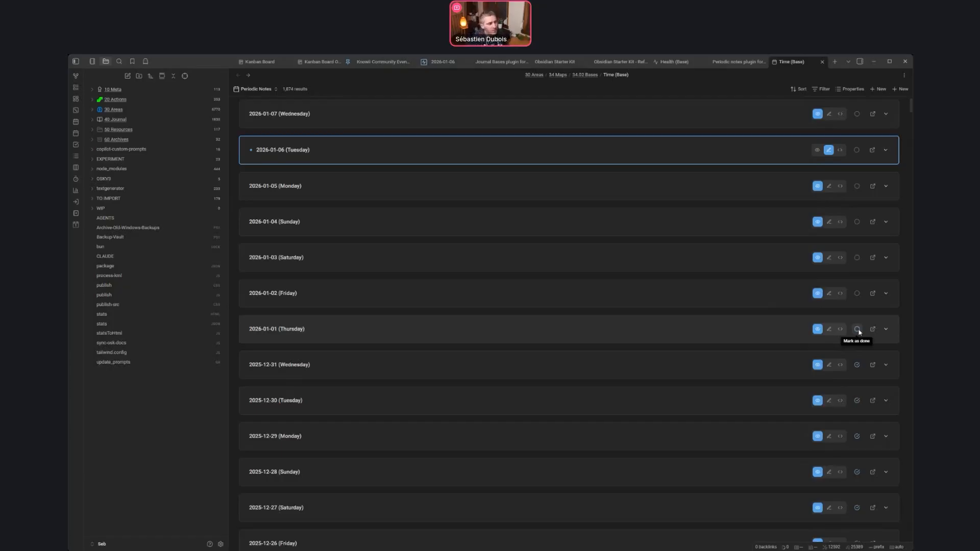
left_click(443, 147)
left_click(255, 104)
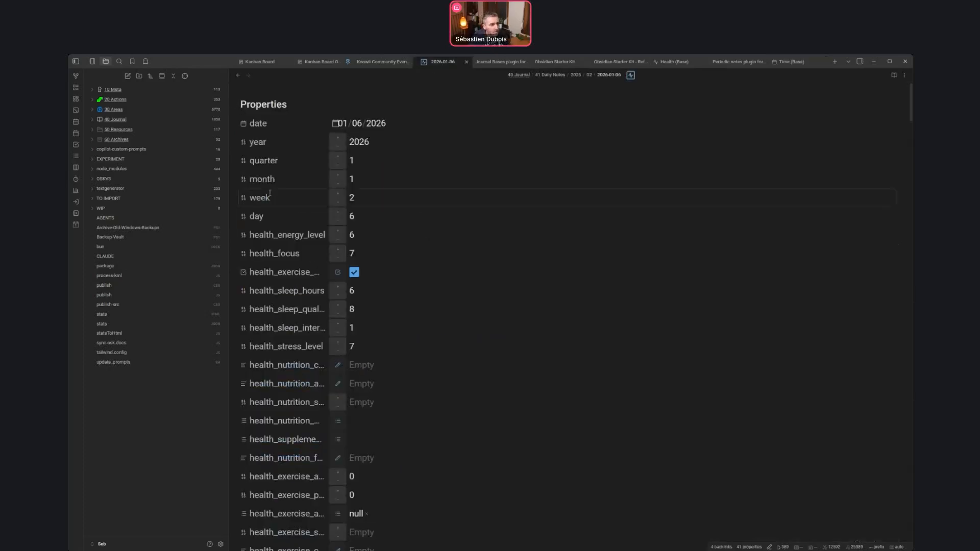
left_click(235, 104)
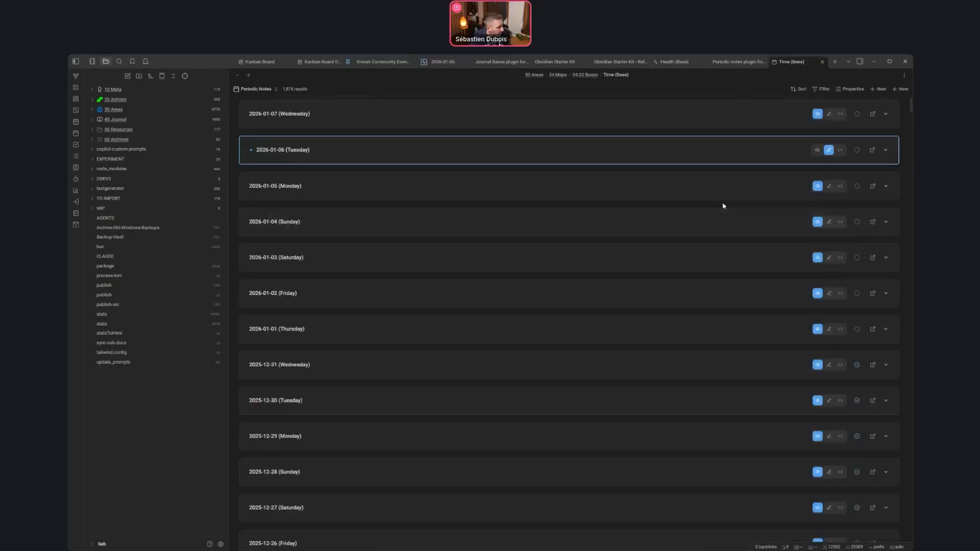
Mark the 2026-01-01 (Thursday) daily note as done in the Periodic Notes list.
scroll(848, 352, "down", 2)
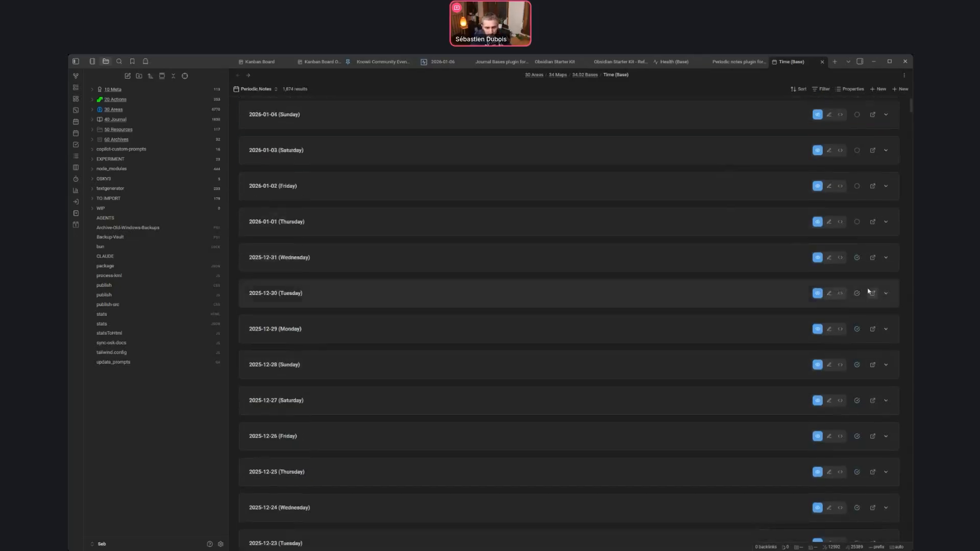
scroll(867, 276, "up", 2)
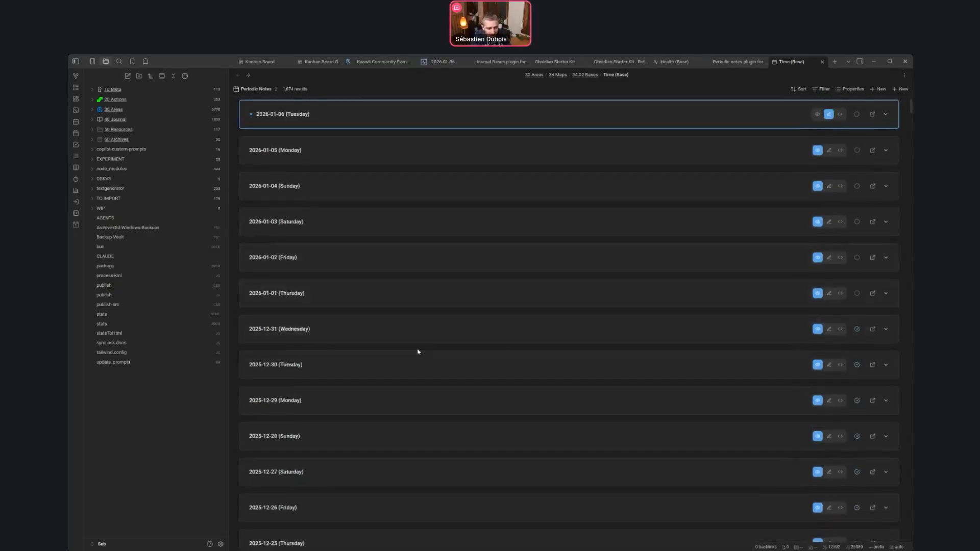
left_click(857, 293)
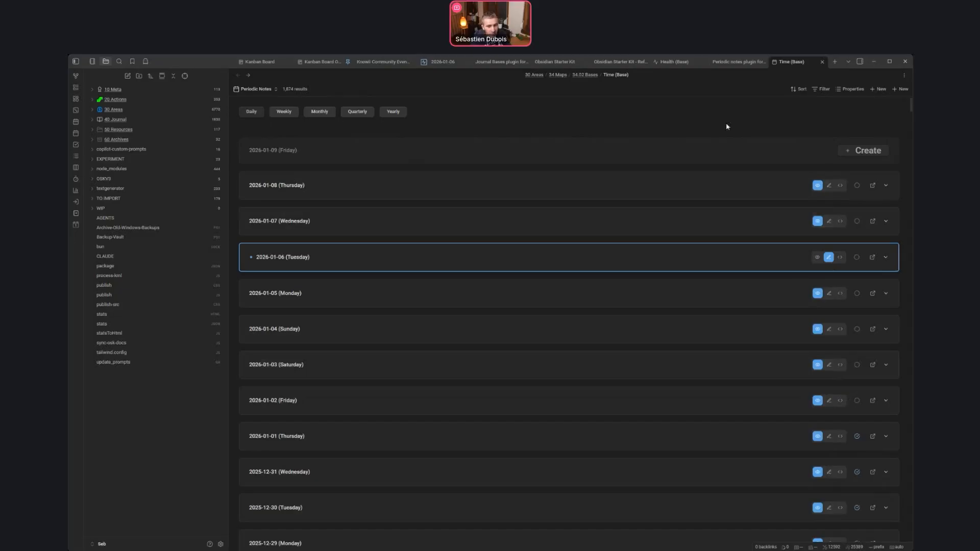
Look through the weekly, monthly and daily lists of the Periodic Notes view, finishing on the weekly list.
left_click(284, 111)
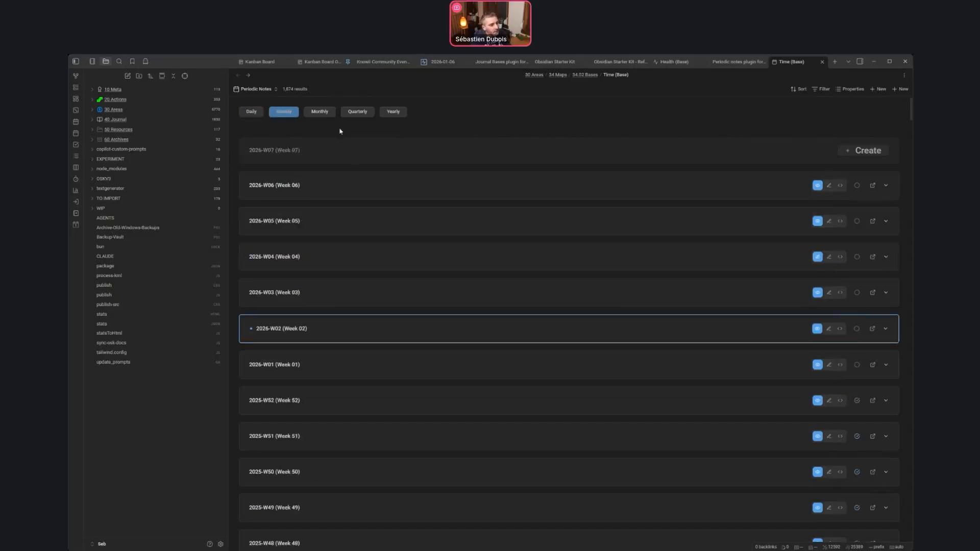
scroll(759, 331, "down", 2)
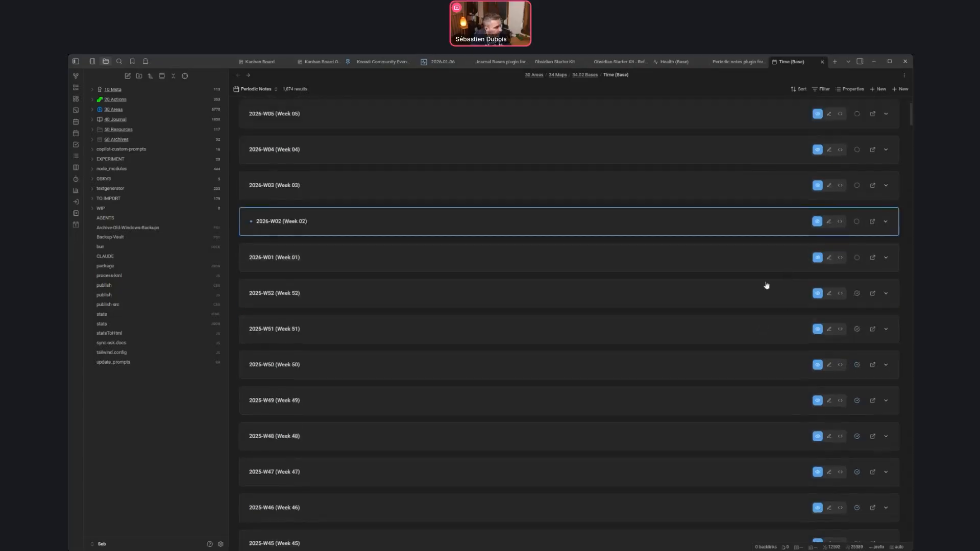
scroll(766, 285, "up", 2)
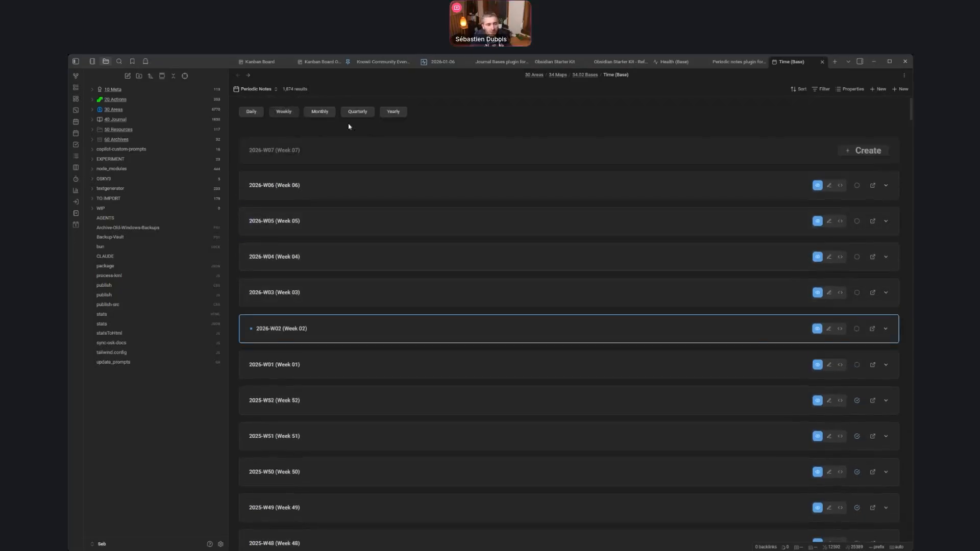
left_click(318, 112)
left_click(278, 114)
left_click(265, 112)
scroll(428, 252, "down", 1)
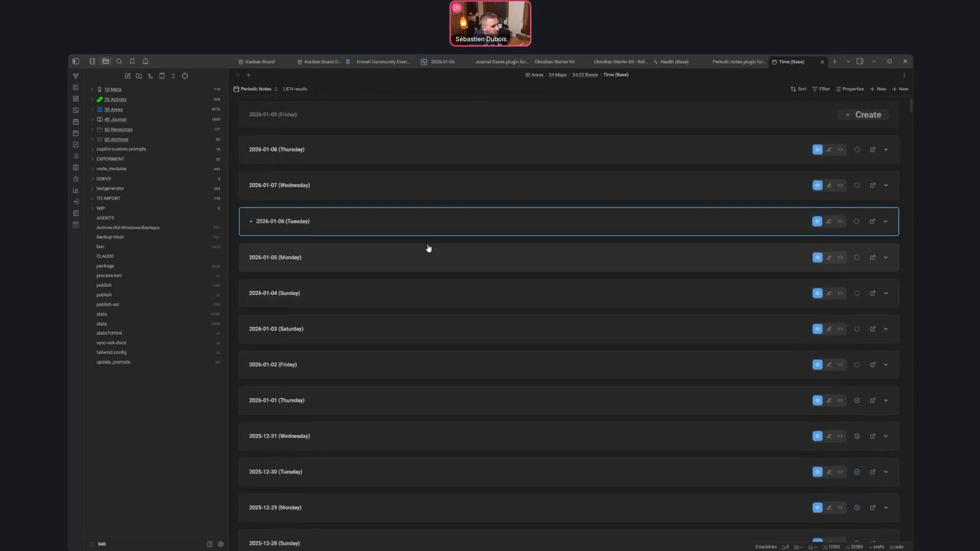
scroll(344, 248, "up", 1)
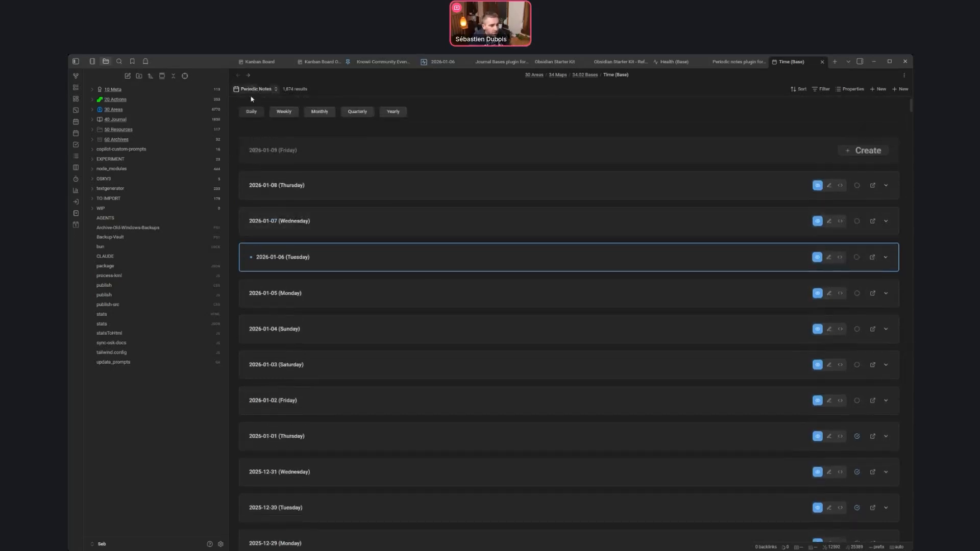
left_click(284, 111)
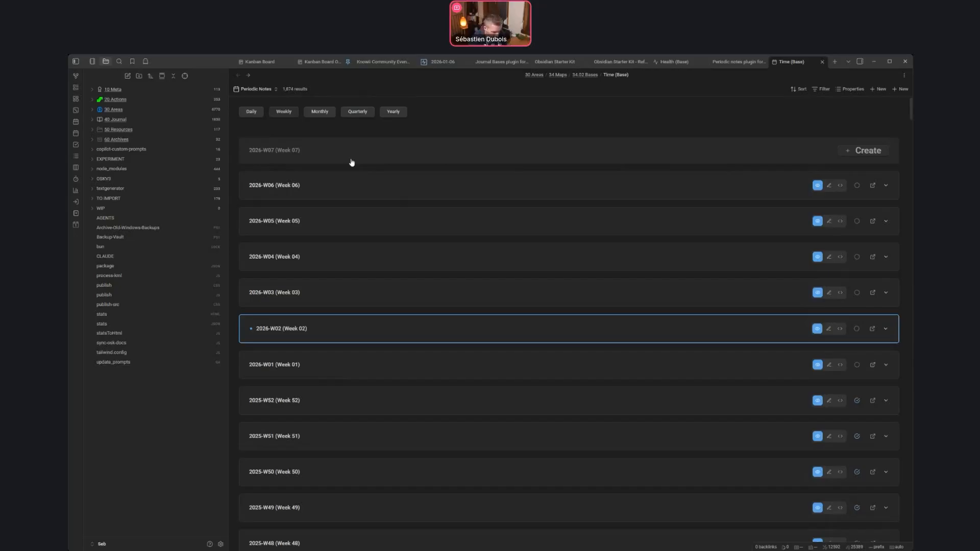
Switch the Time base to the Periodic Review view and hide the file sidebar to widen the columns.
left_click(267, 90)
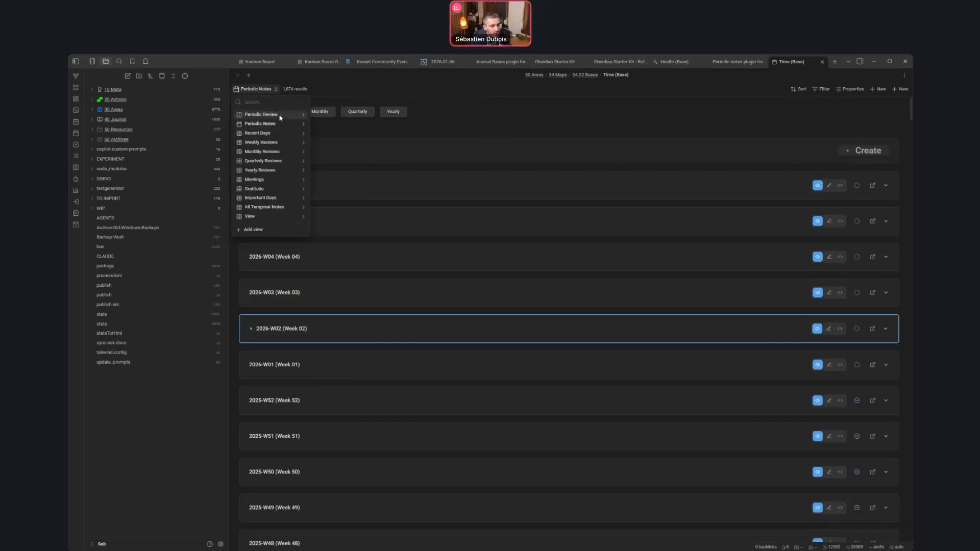
left_click(261, 115)
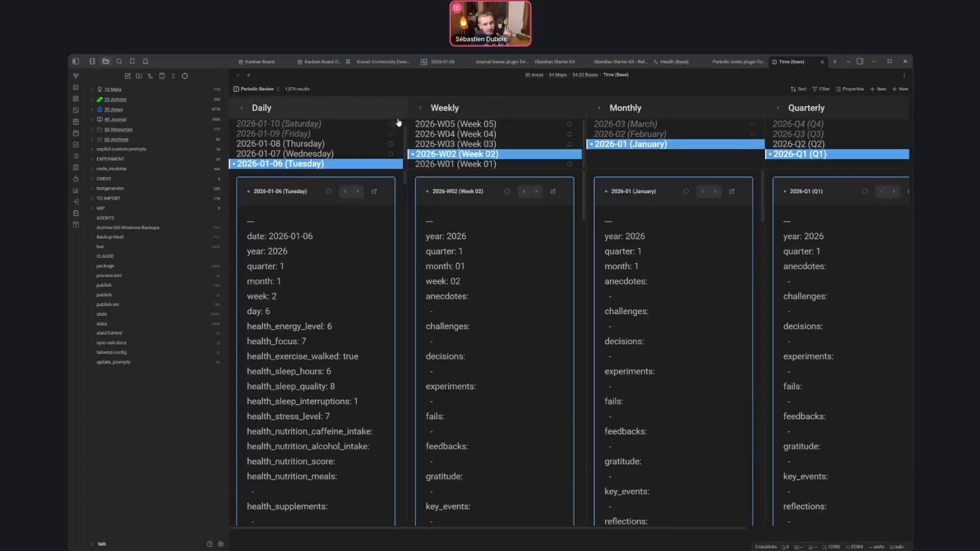
left_click(76, 61)
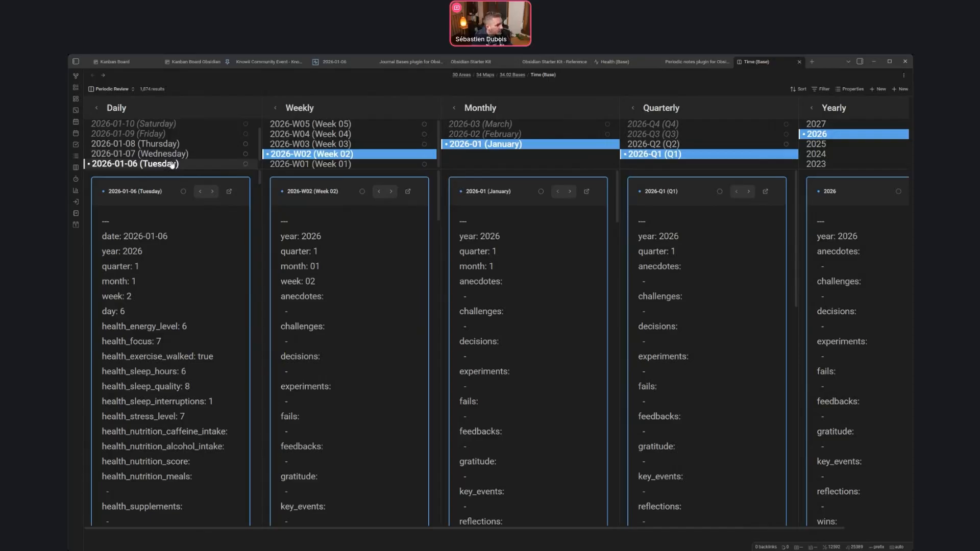
Create the daily notes 2026-01-09, 2026-01-10 and 2026-01-11 from the Daily column of the Periodic Review.
scroll(181, 158, "down", 1)
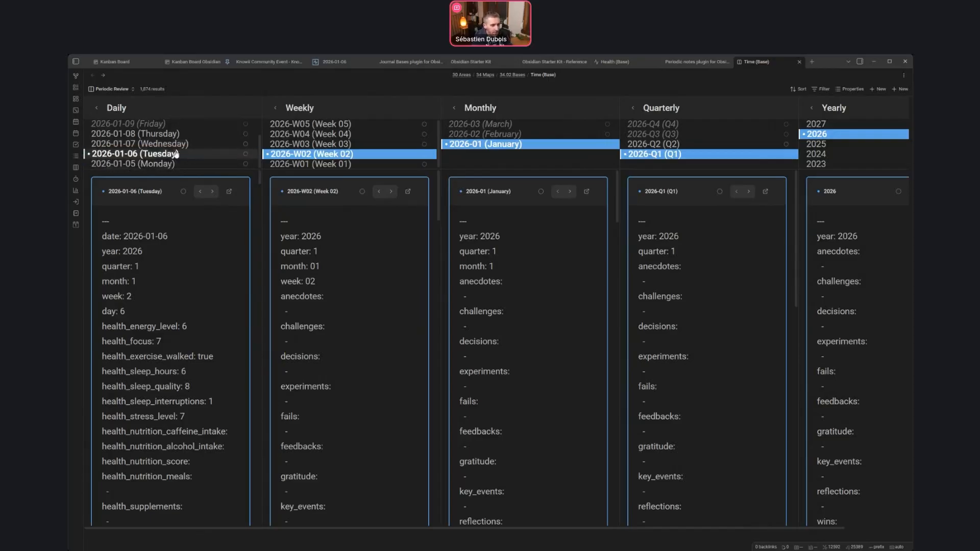
scroll(153, 149, "up", 2)
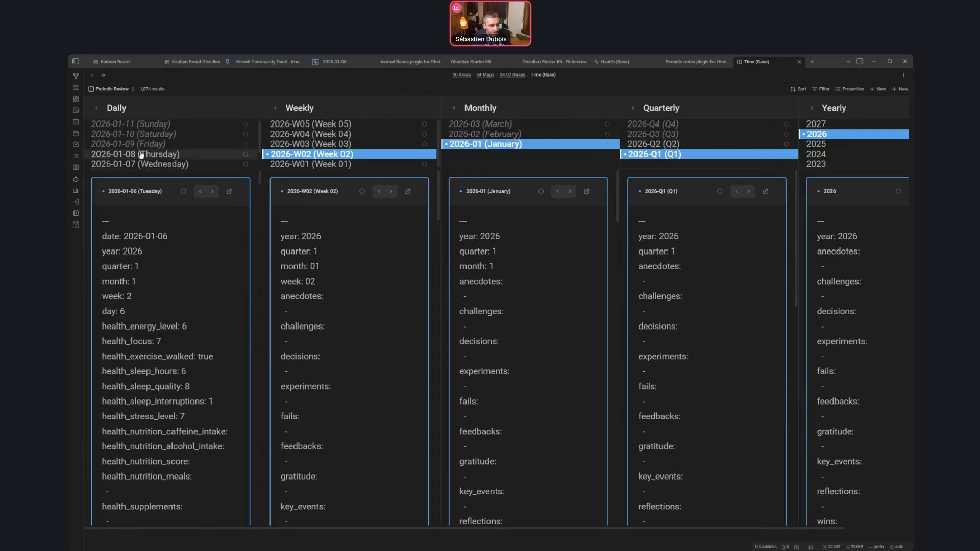
left_click(172, 144)
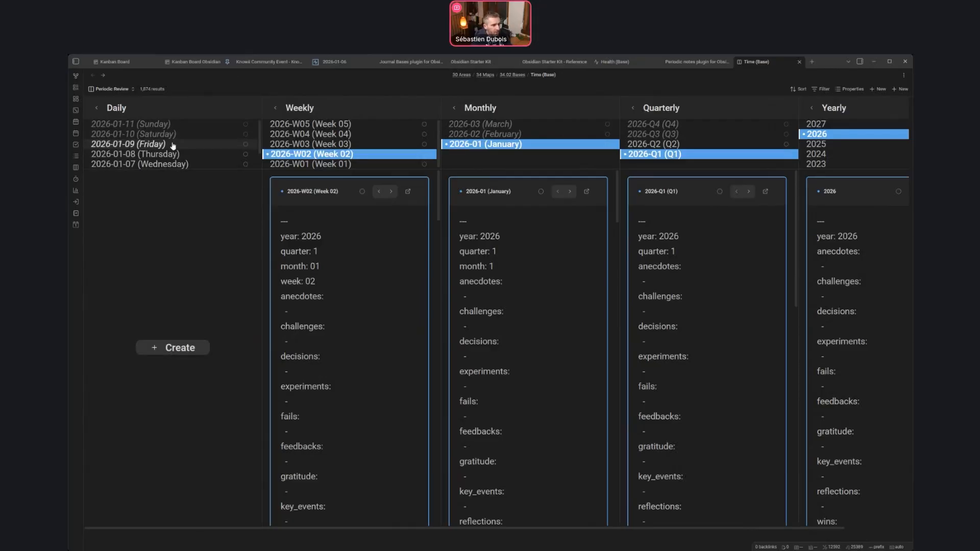
left_click(173, 348)
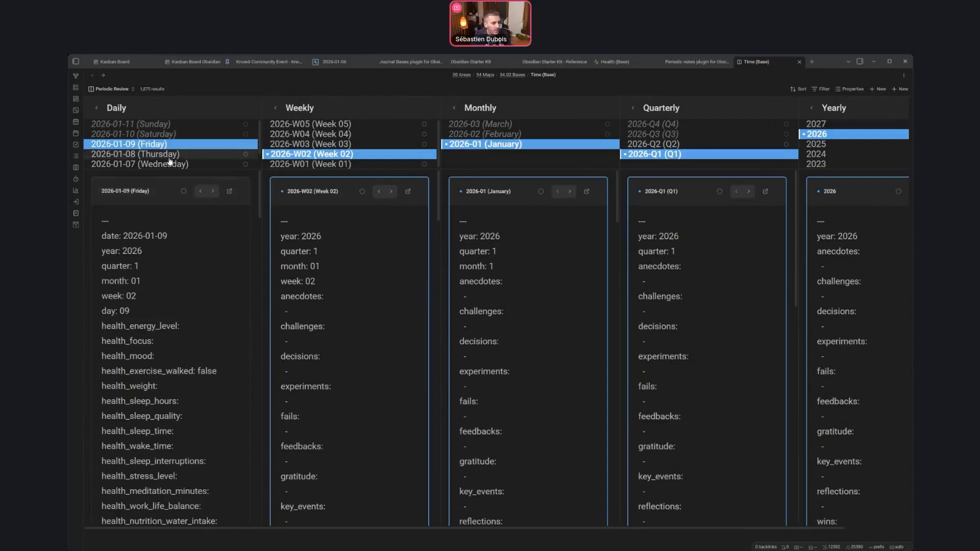
left_click(173, 134)
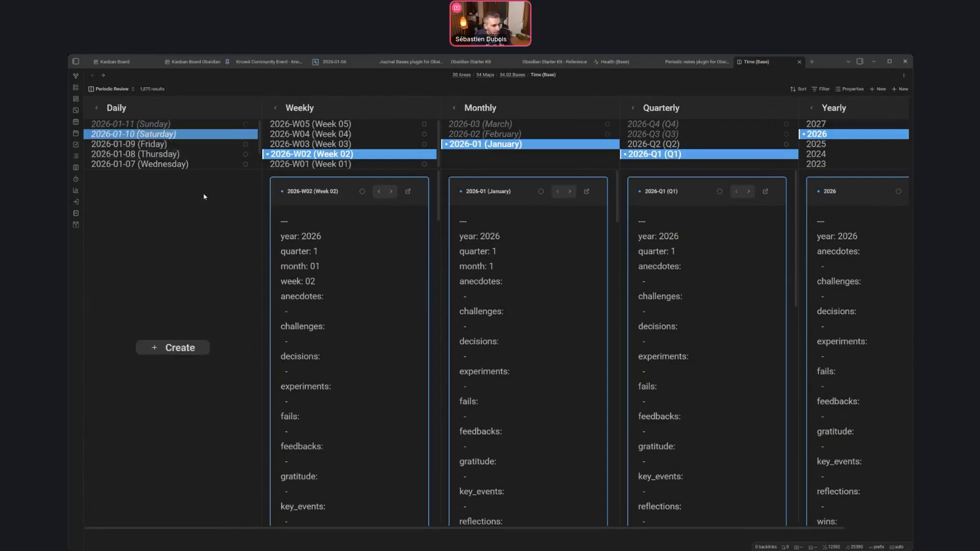
left_click(175, 345)
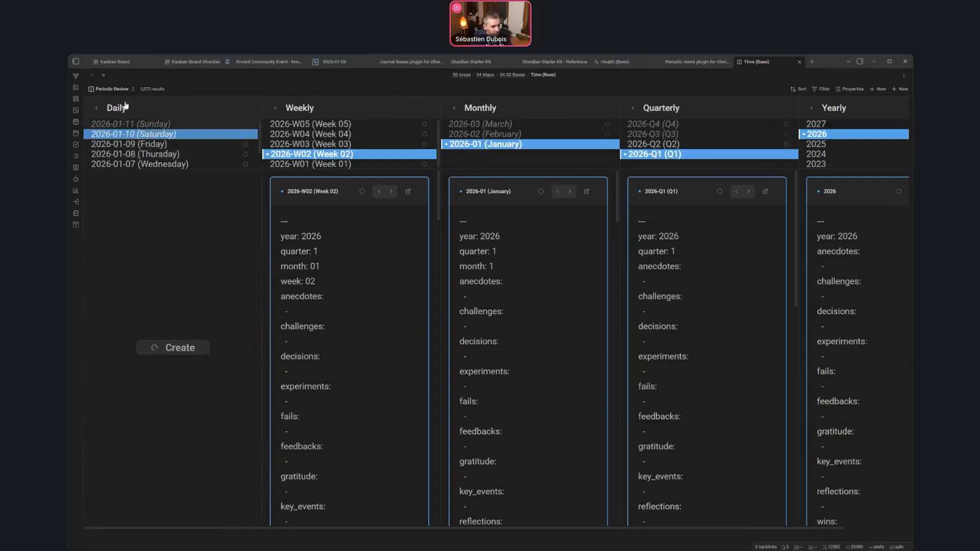
left_click(163, 124)
left_click(166, 355)
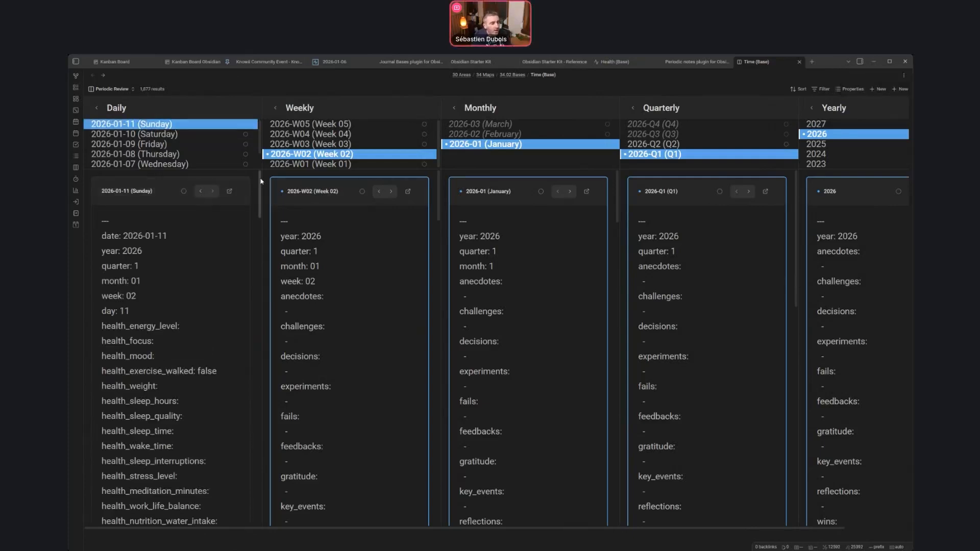
Look through the contents of the 2026-01-11 daily note and the 2026-W02 weekly note, keeping the year 2026 selected.
scroll(178, 263, "down", 3)
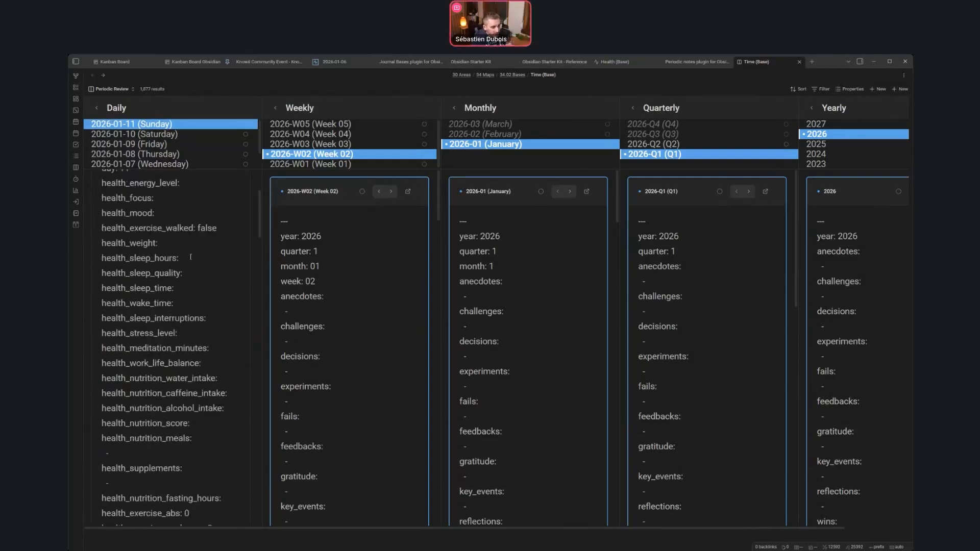
scroll(216, 255, "down", 10)
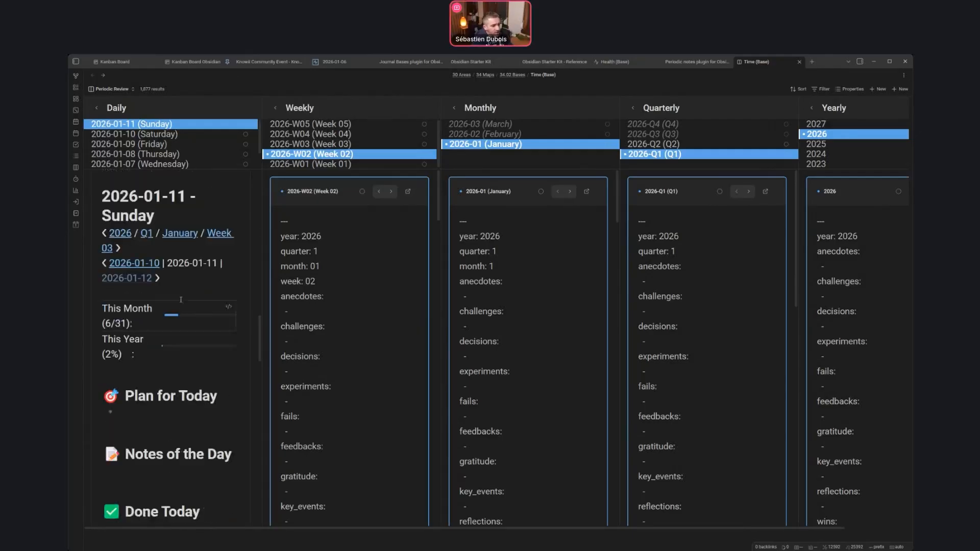
scroll(141, 362, "down", 2)
scroll(337, 277, "down", 15)
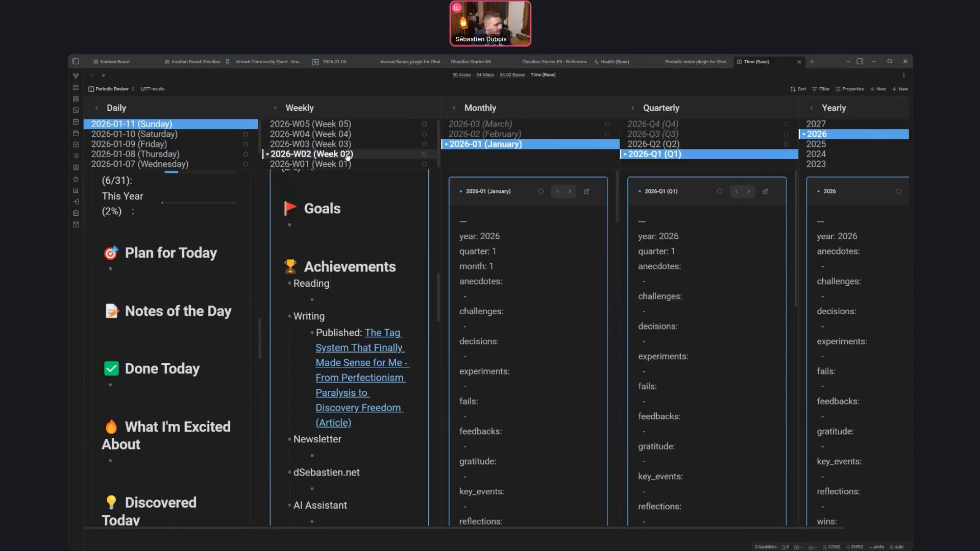
left_click(820, 134)
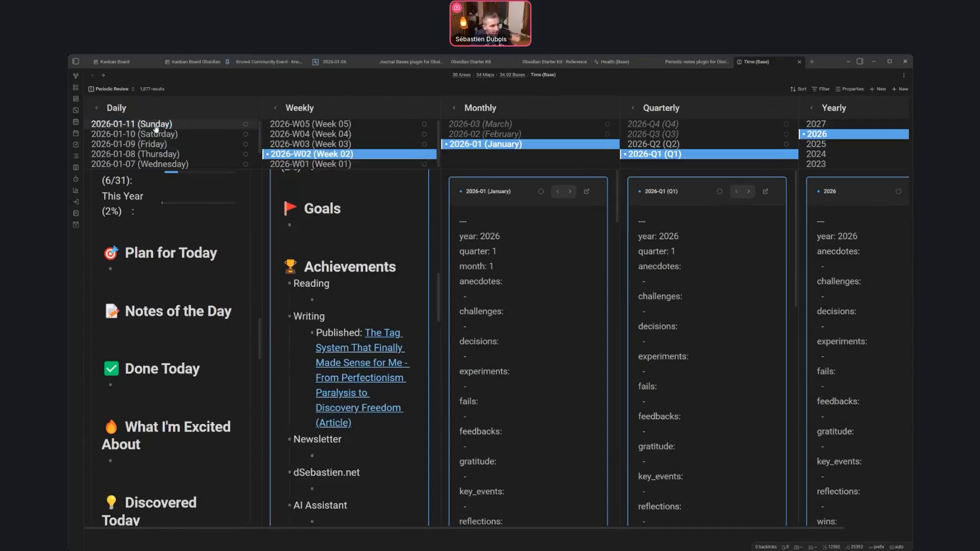
Browse the daily notes of week 2026-W02 one by one in the Daily column, ending on 2026-01-05 (Monday).
scroll(169, 149, "down", 1)
left_click(173, 154)
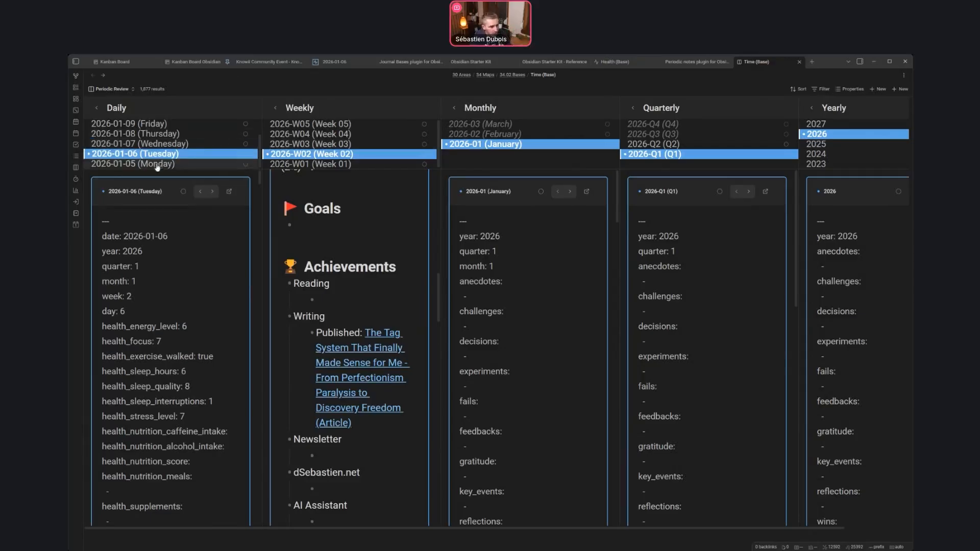
left_click(163, 144)
left_click(167, 134)
left_click(170, 125)
scroll(173, 131, "up", 1)
left_click(168, 126)
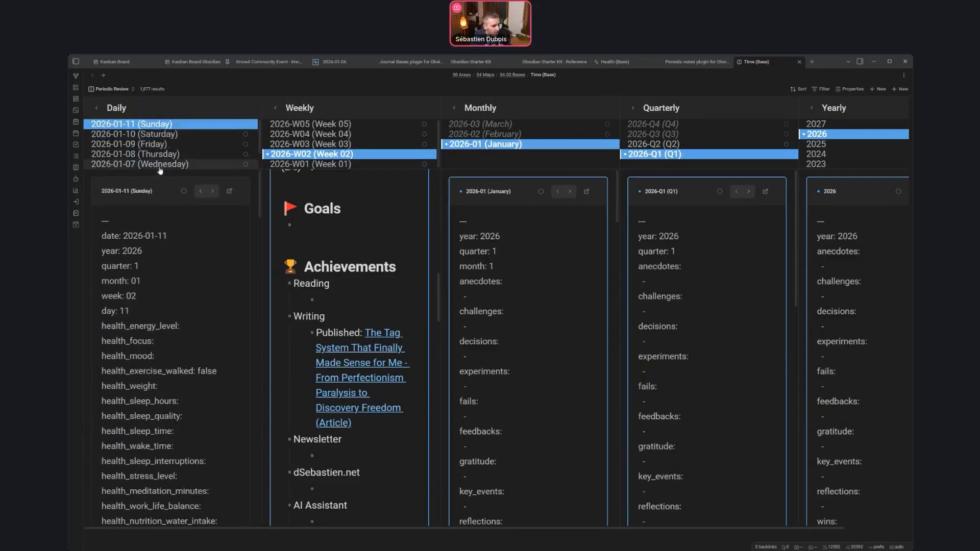
left_click(160, 167)
scroll(160, 168, "down", 1)
left_click(166, 163)
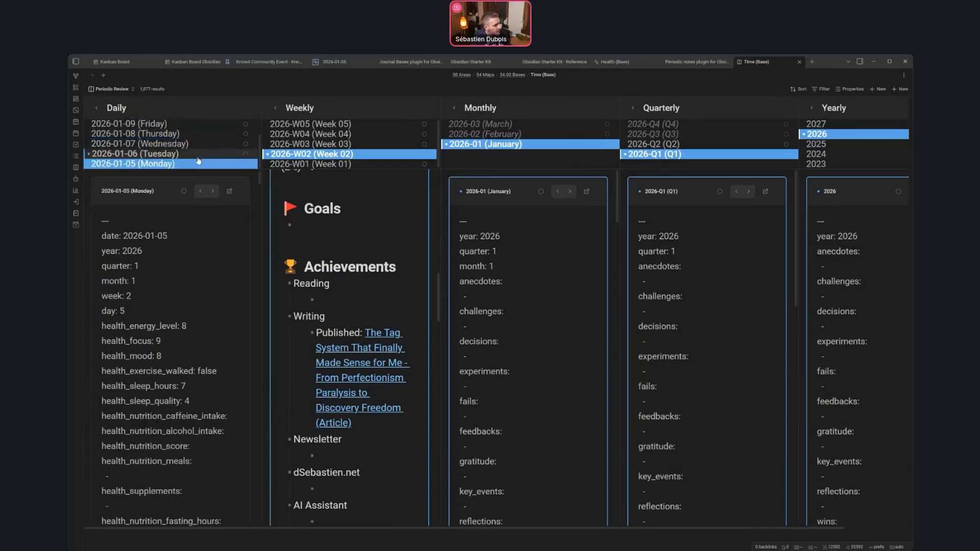
Select week 2026-W01 within January 2026 and display its 2025-12-31 (Wednesday) daily note beside the weekly note.
left_click(338, 155)
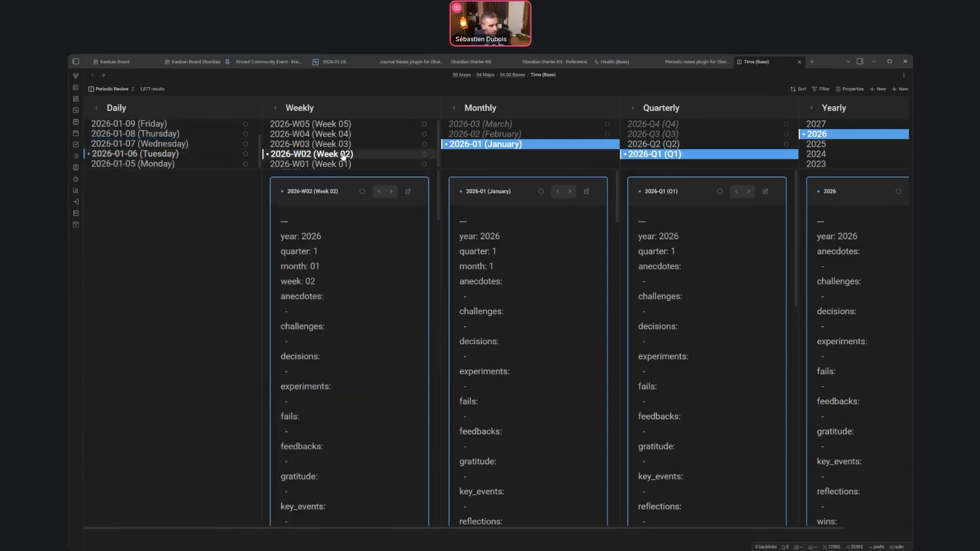
left_click(337, 164)
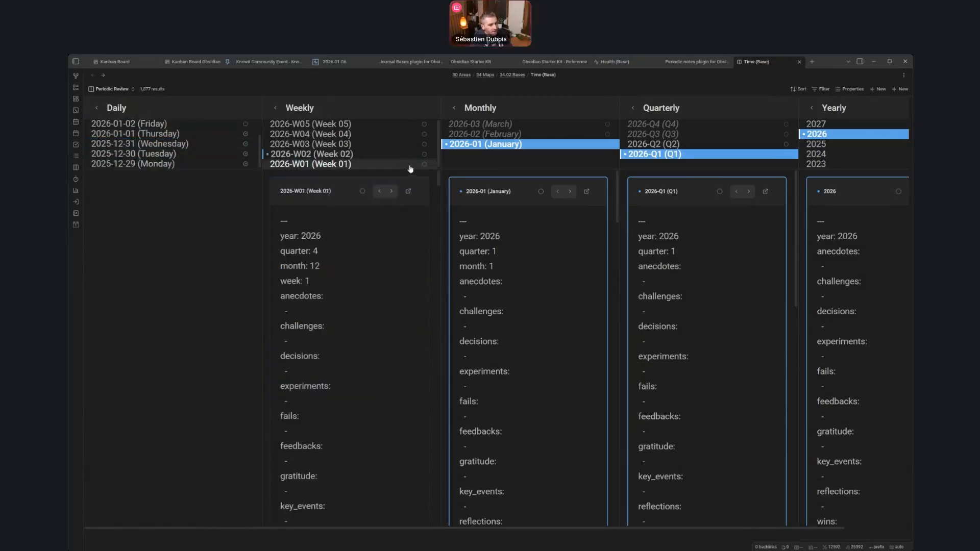
left_click(328, 164)
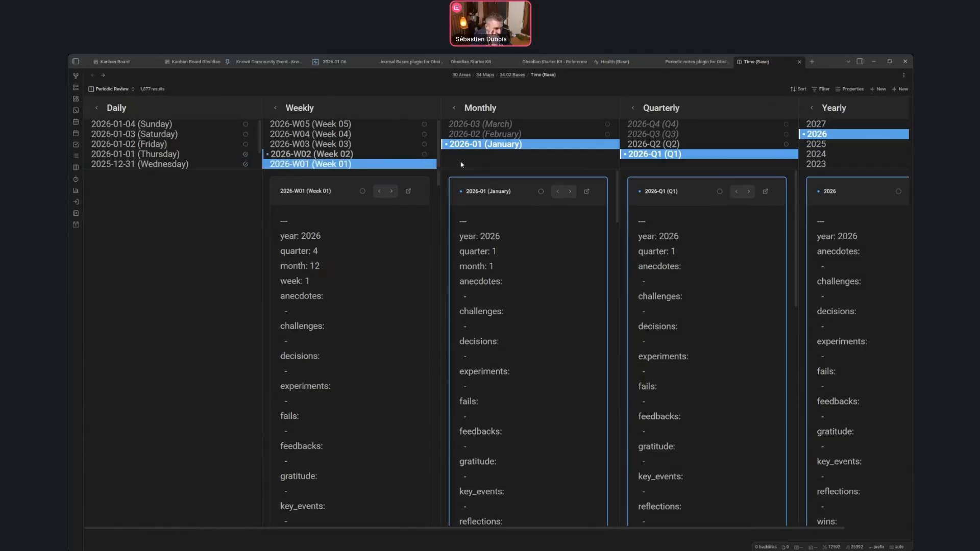
left_click(460, 145)
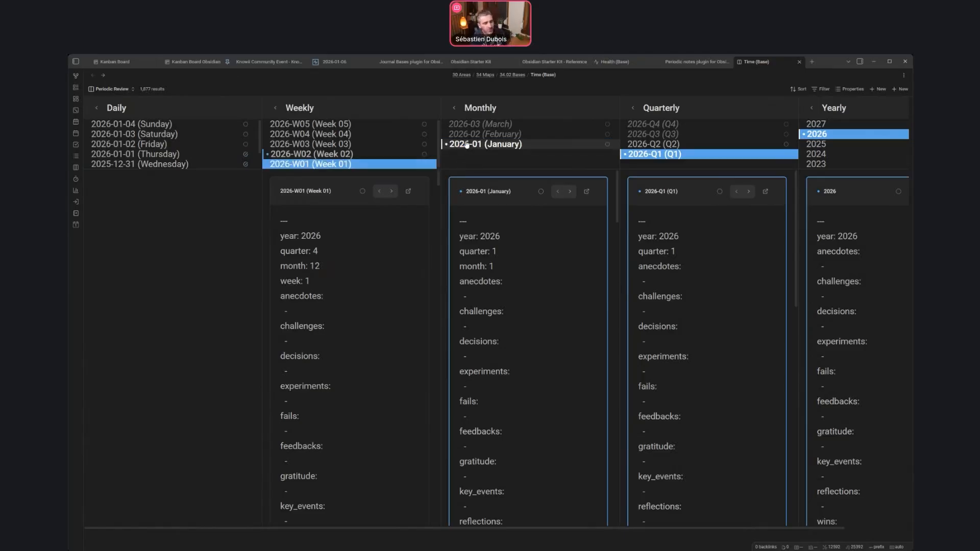
left_click(194, 166)
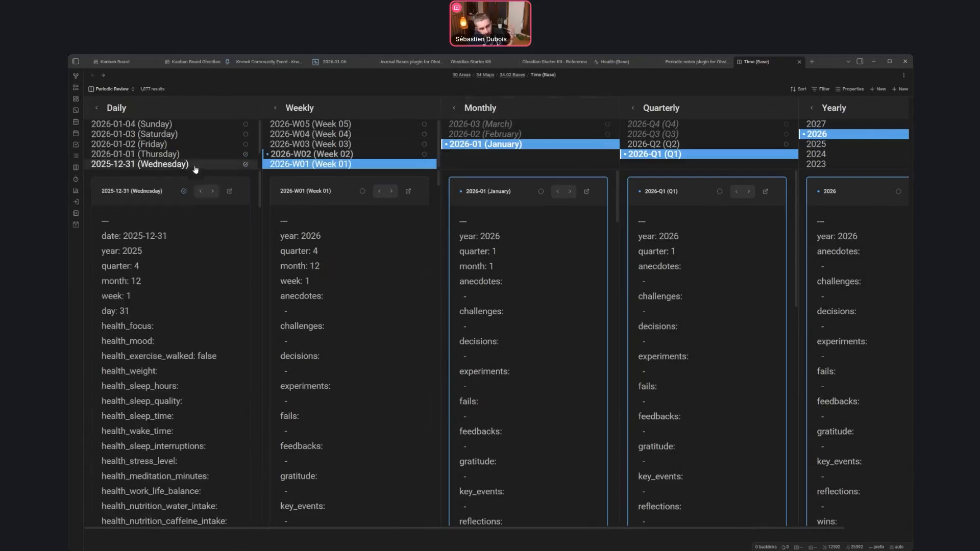
Browse the daily notes of week 2026-W01 in the Periodic Review, ending on 2026-01-02 (Friday).
left_click(212, 154)
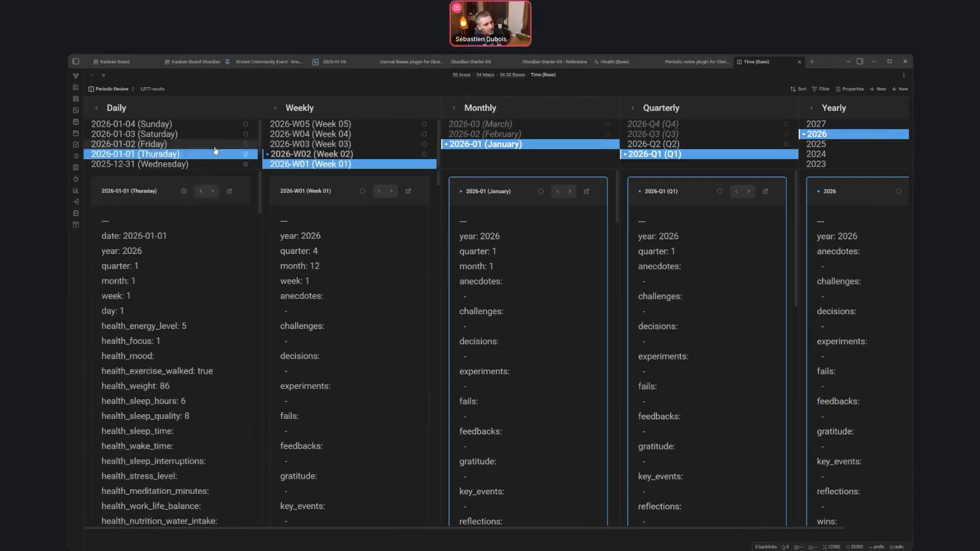
left_click(197, 164)
left_click(176, 161)
left_click(179, 154)
left_click(182, 146)
left_click(185, 137)
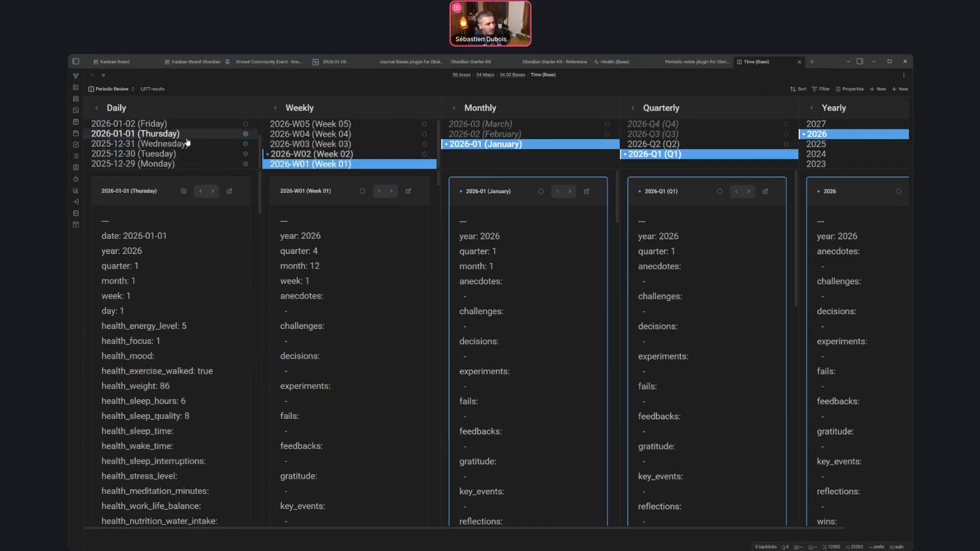
left_click(224, 141)
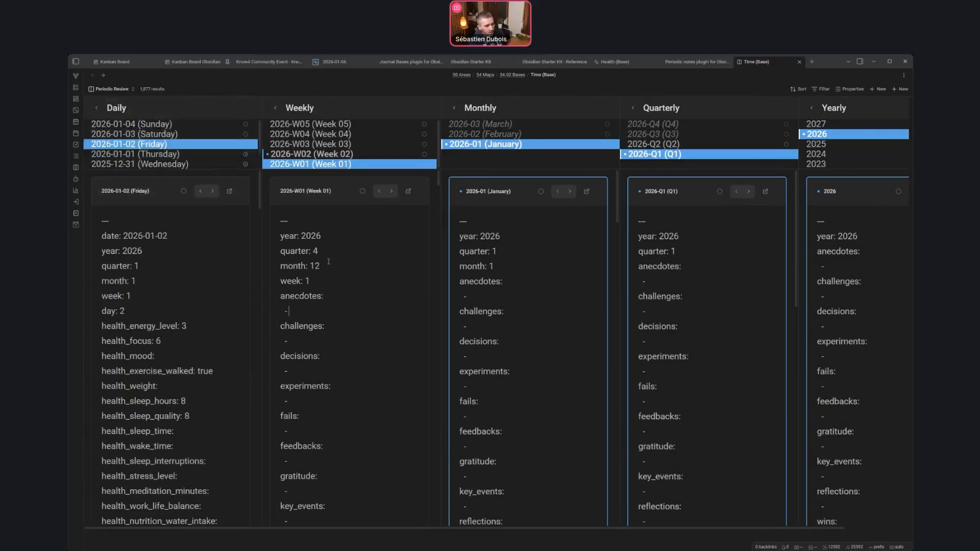
Read through the 2026-W01 weekly note and compare the daily notes listed for weeks 2026-W02 and 2026-W01.
scroll(343, 280, "down", 4)
scroll(357, 274, "down", 5)
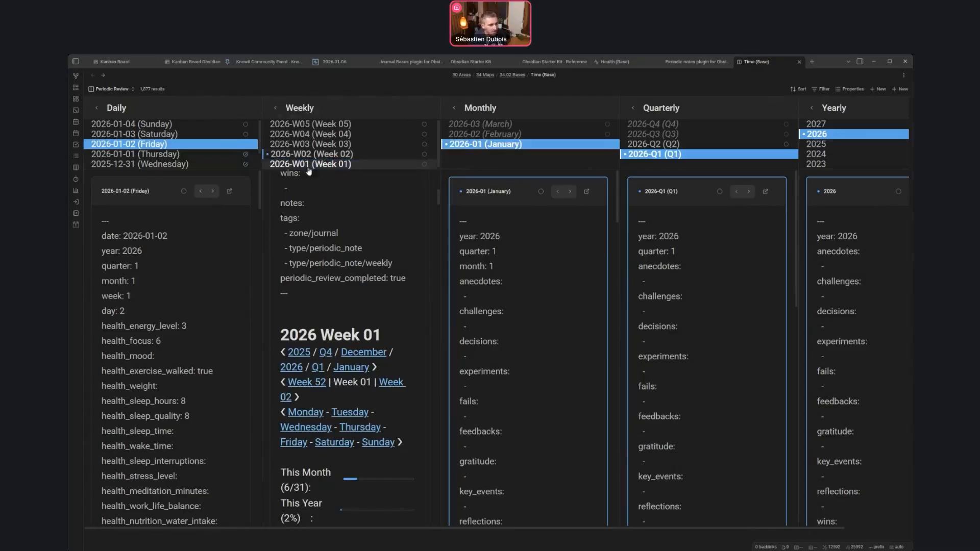
left_click(357, 156)
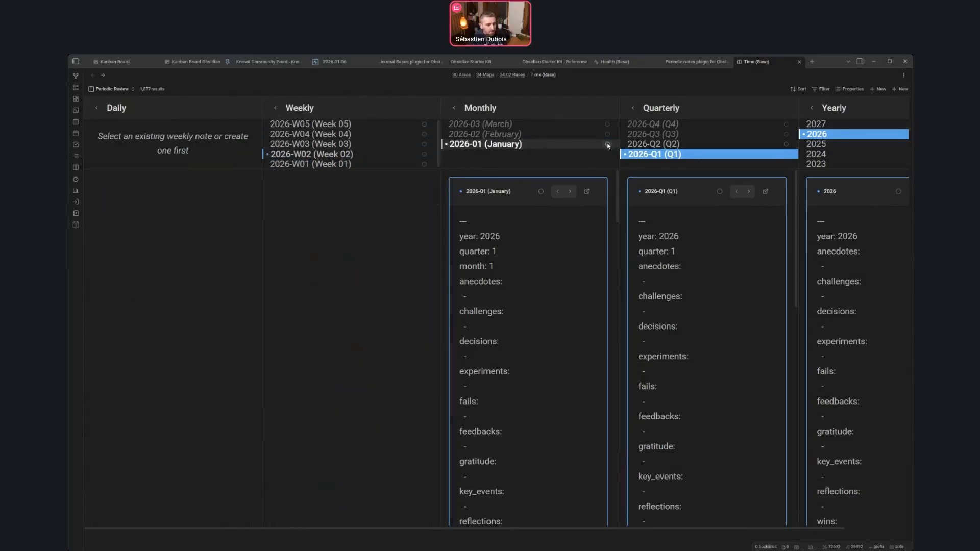
left_click(322, 155)
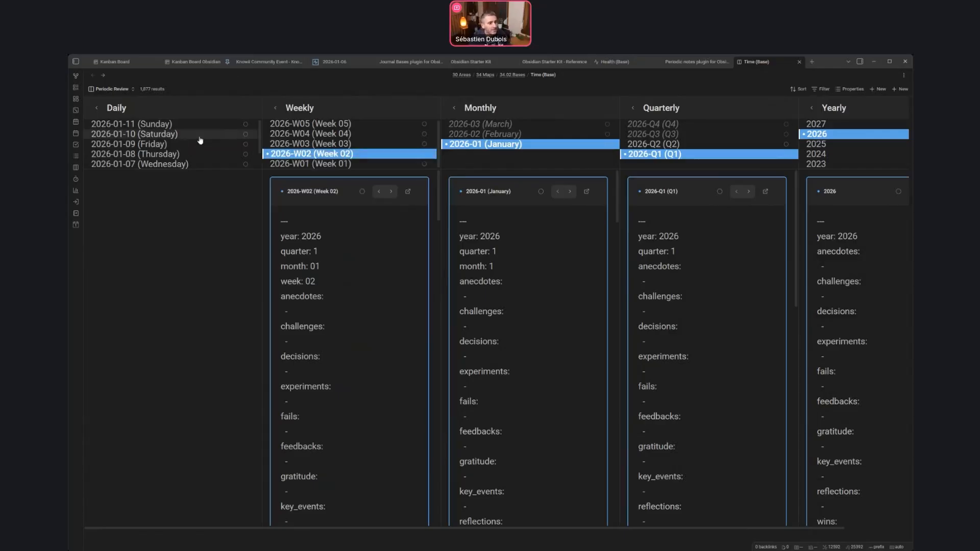
scroll(203, 144, "down", 1)
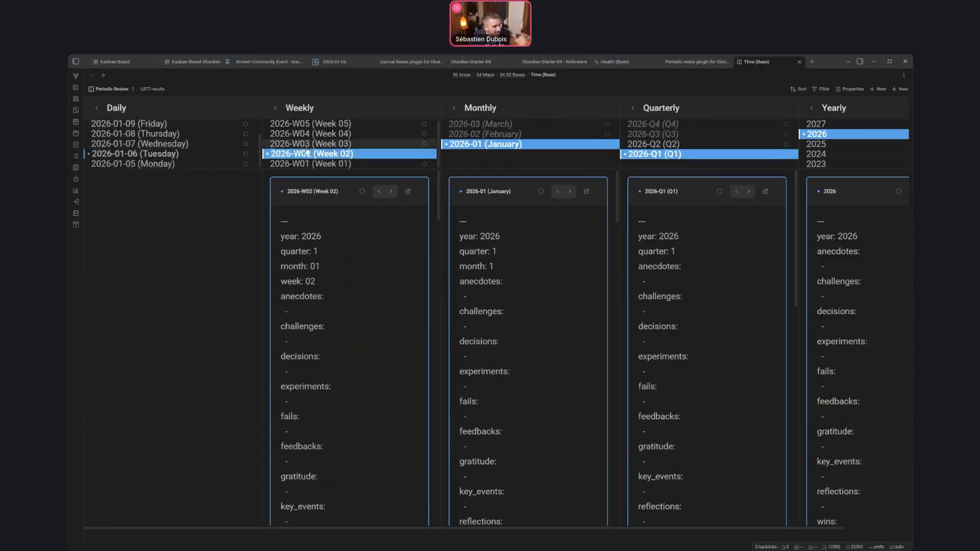
left_click(335, 162)
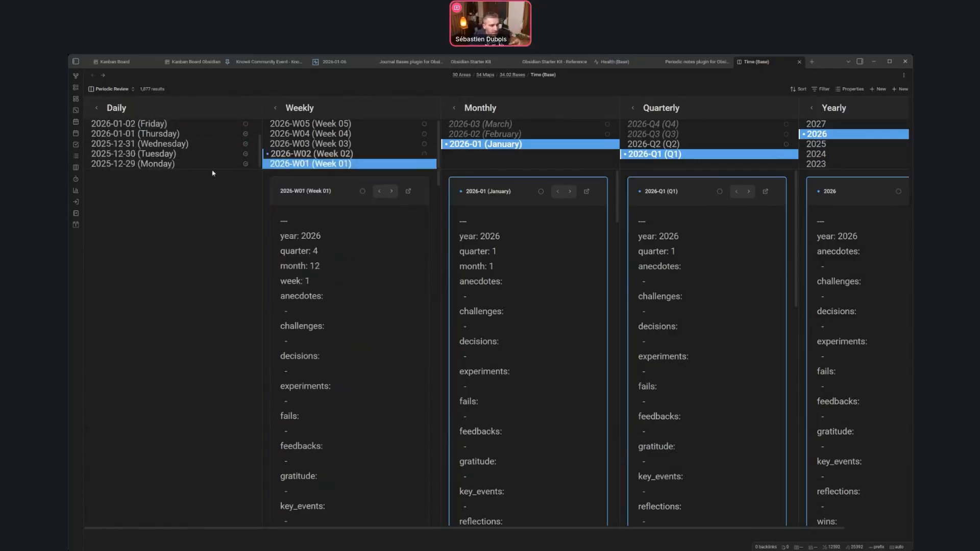
scroll(240, 154, "up", 1)
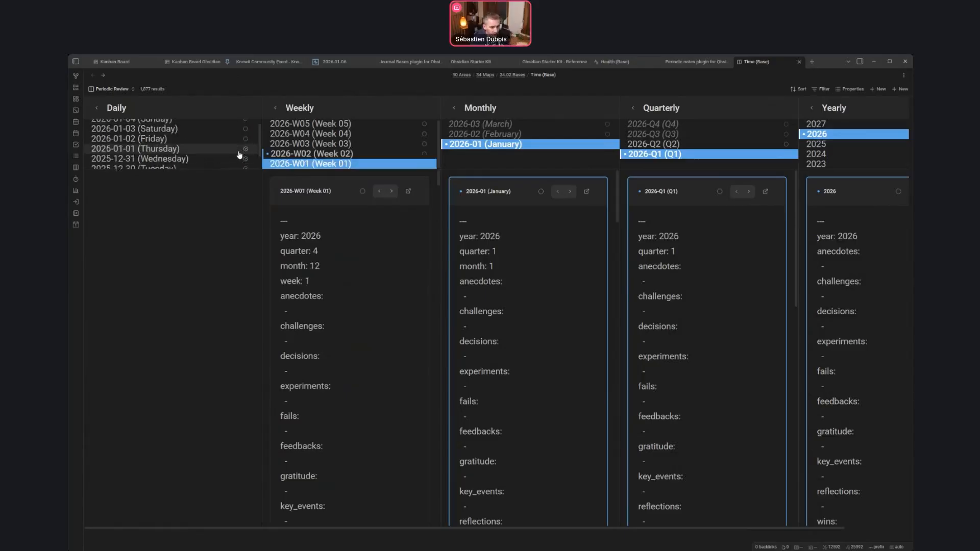
Drill down from the year 2025 through 2025-Q1 and 2025-01 (January) to the 2025-W01 weekly note.
left_click(824, 147)
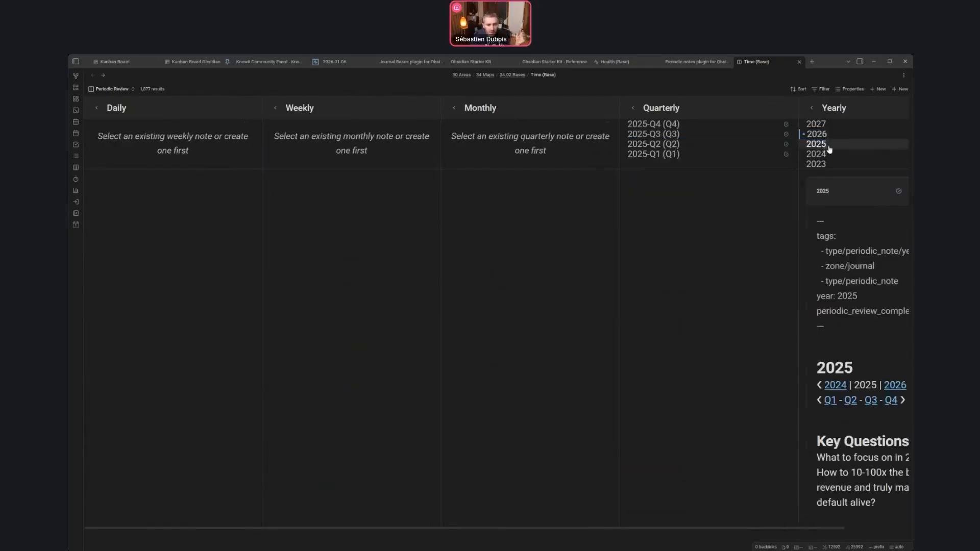
left_click(670, 154)
left_click(513, 146)
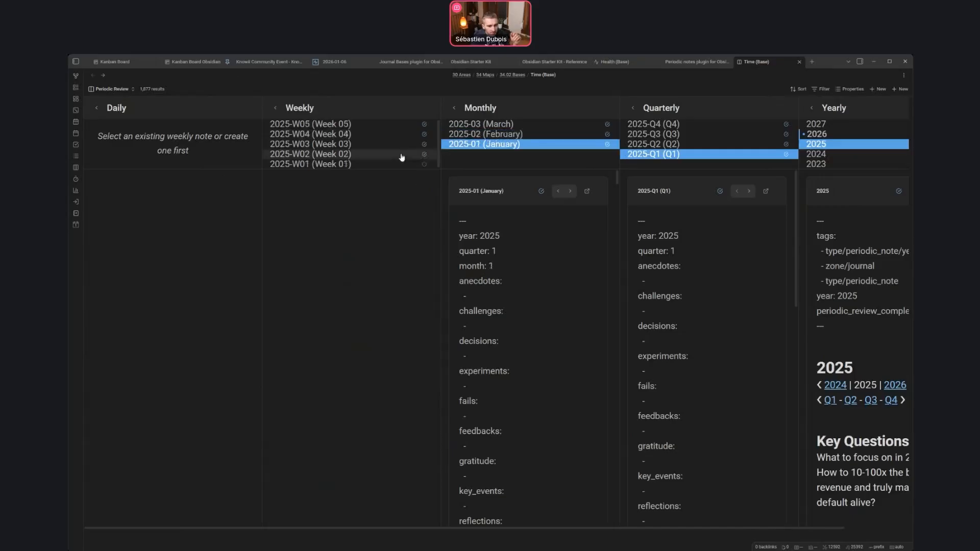
left_click(317, 166)
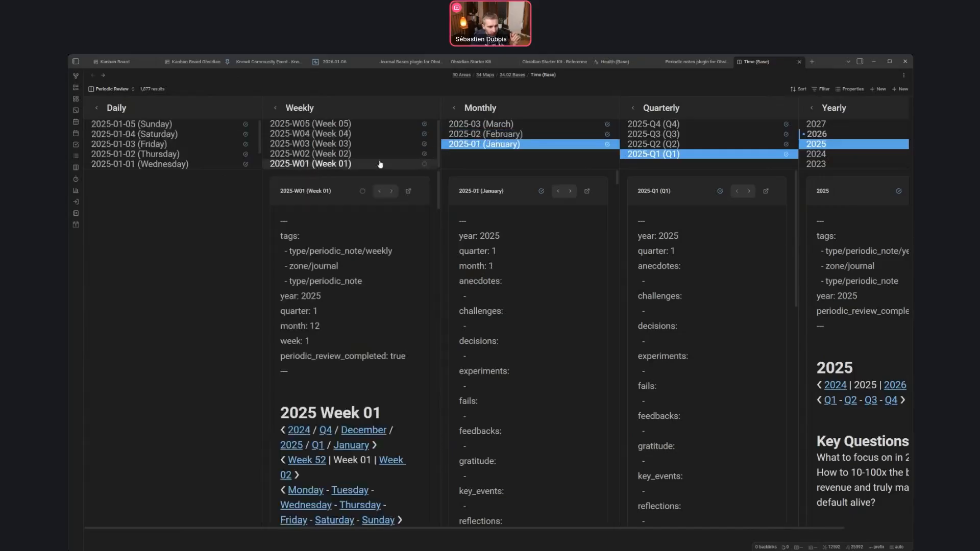
left_click(385, 166)
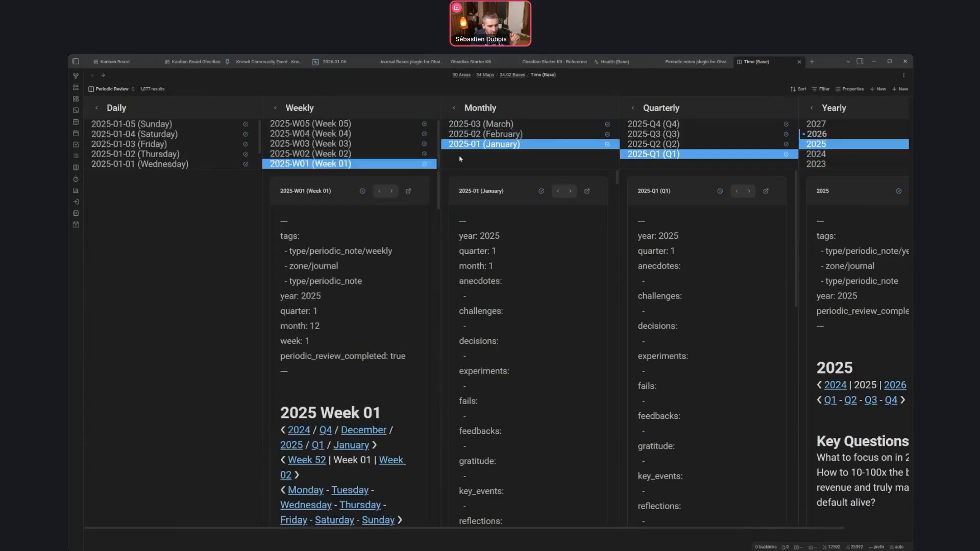
View the weeks of 2025-02 (February), return to the year 2025, and display its 2025-Q1 quarterly note.
left_click(595, 135)
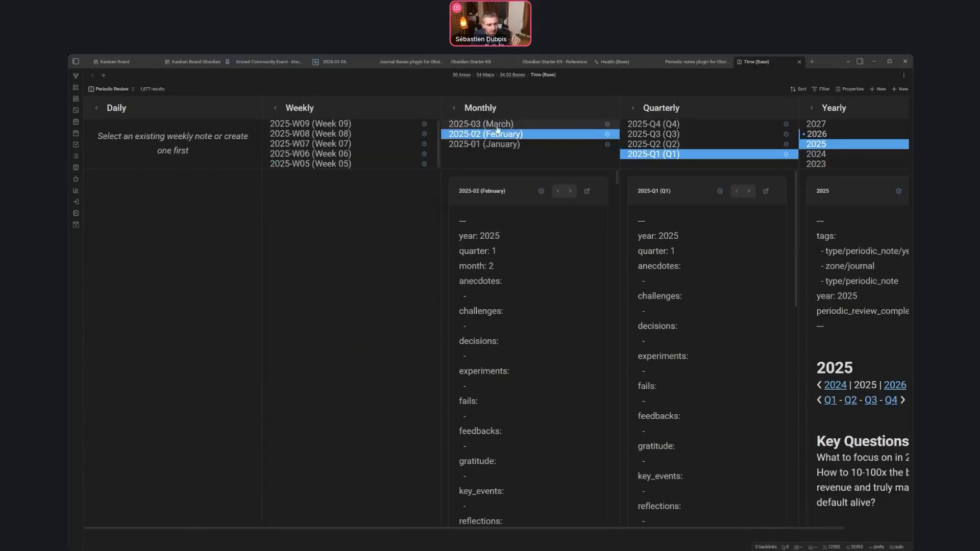
left_click(686, 147)
left_click(822, 147)
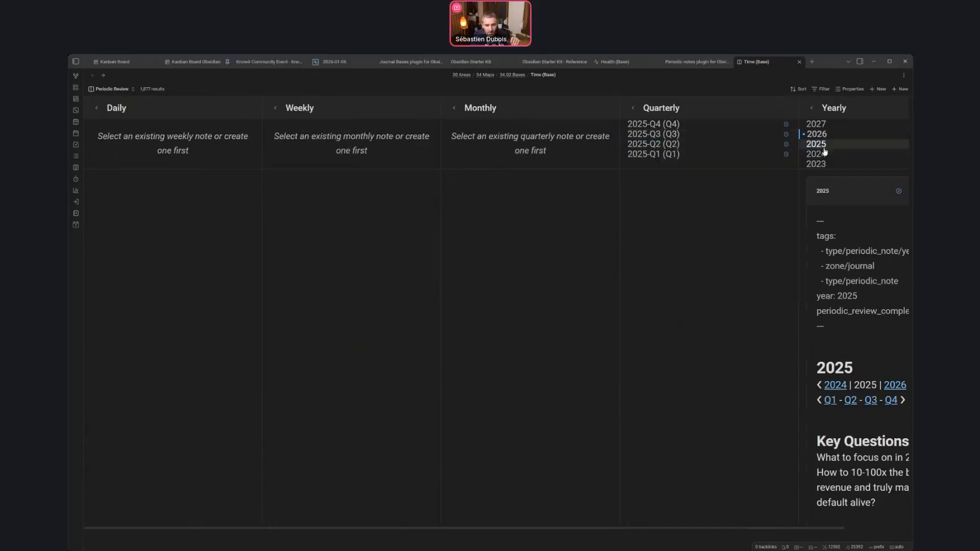
scroll(838, 314, "down", 3)
scroll(838, 315, "up", 3)
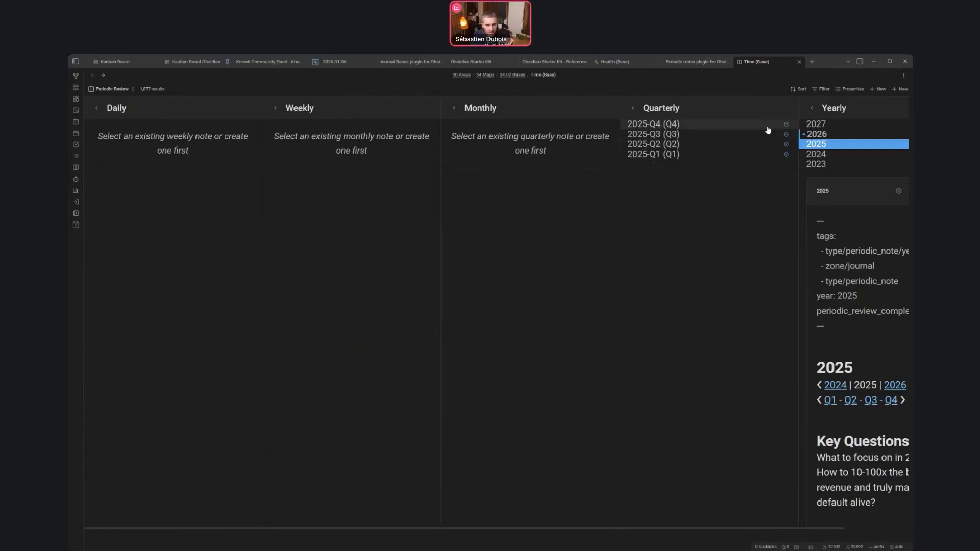
left_click(733, 155)
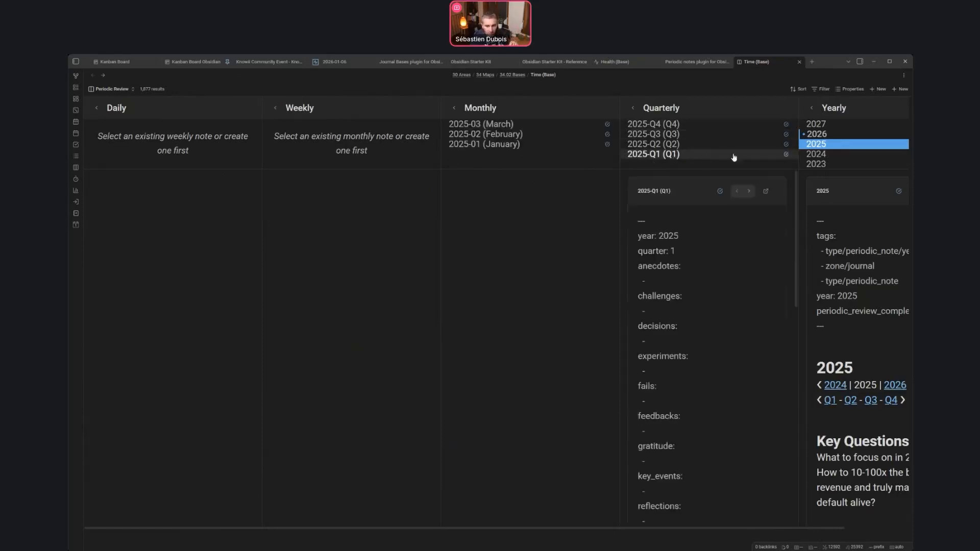
Select 2025-01 (January) and collapse the Yearly, Daily and Weekly columns, leaving only Monthly and Quarterly expanded.
left_click(812, 108)
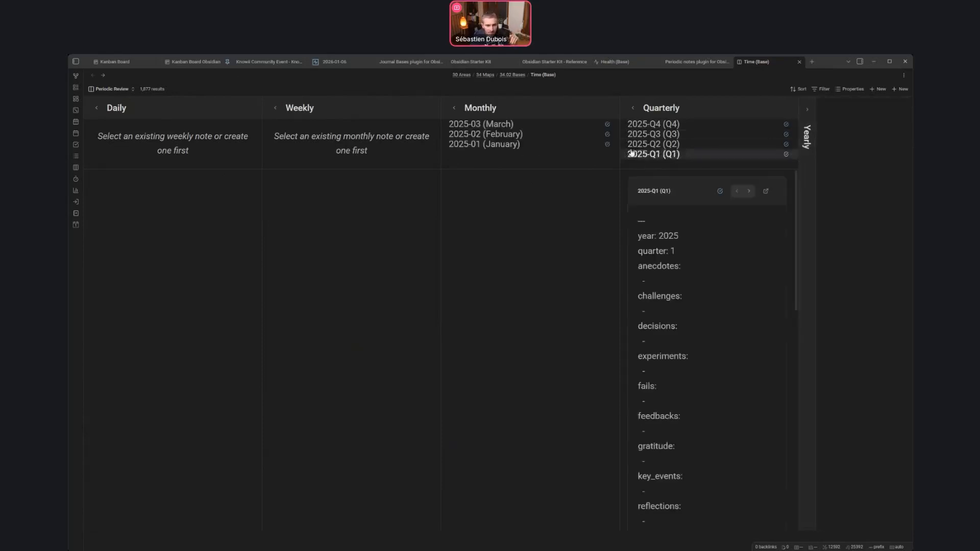
left_click(483, 145)
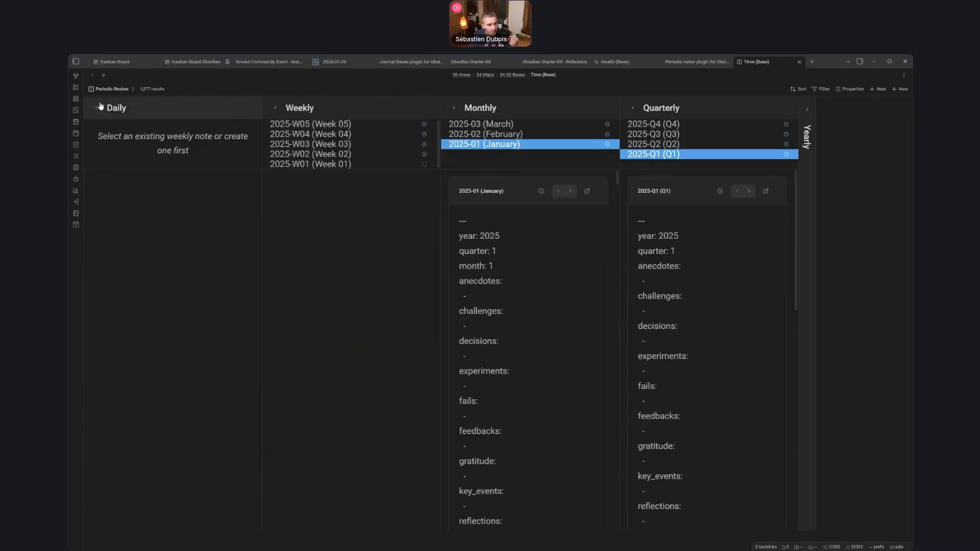
left_click(91, 108)
left_click(114, 108)
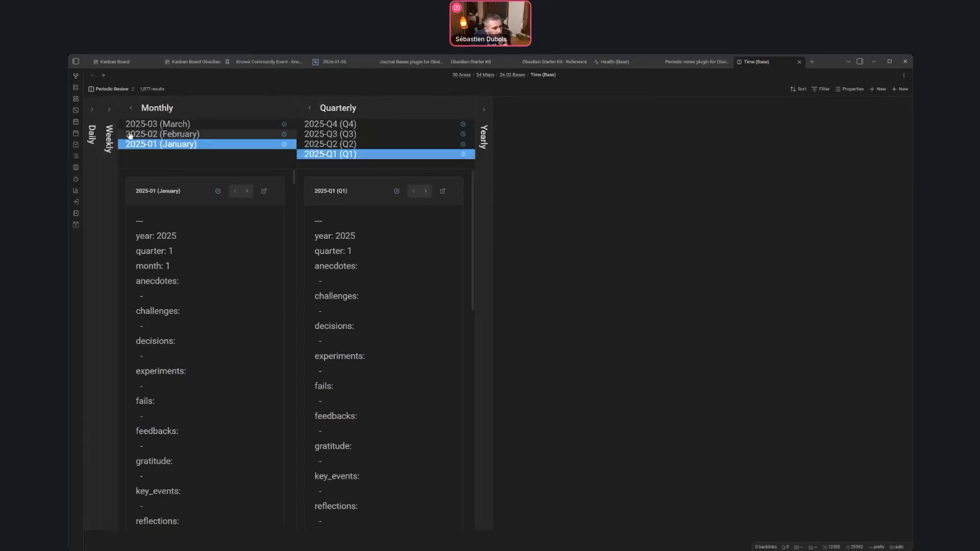
Display the 2025-03 (March) monthly note beside the 2025-Q1 note and read through its contents.
left_click(197, 145)
left_click(203, 146)
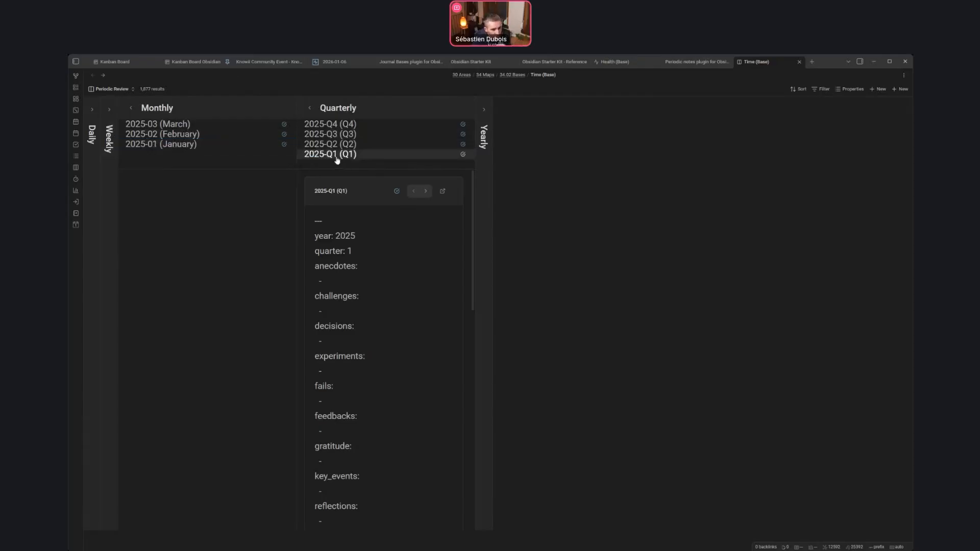
left_click(211, 125)
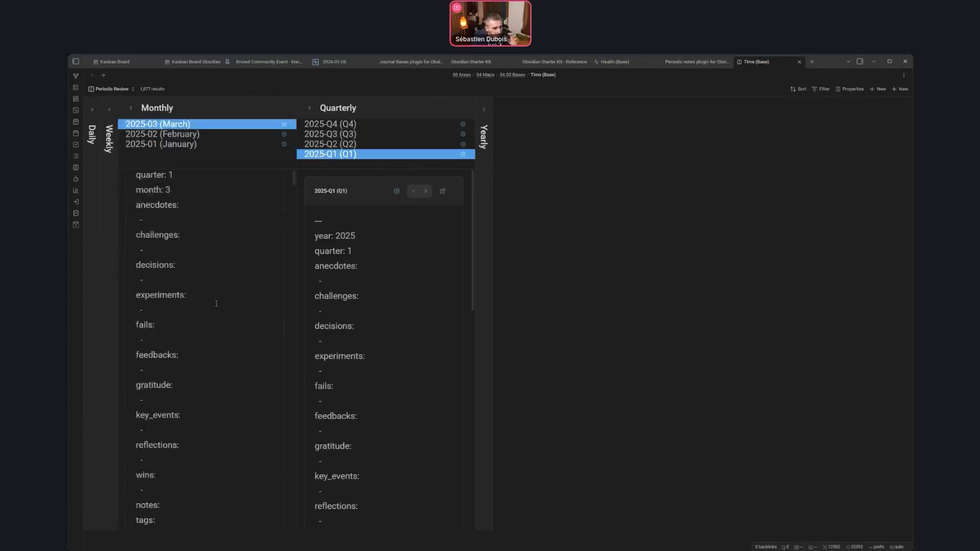
scroll(219, 265, "up", 8)
scroll(235, 268, "down", 7)
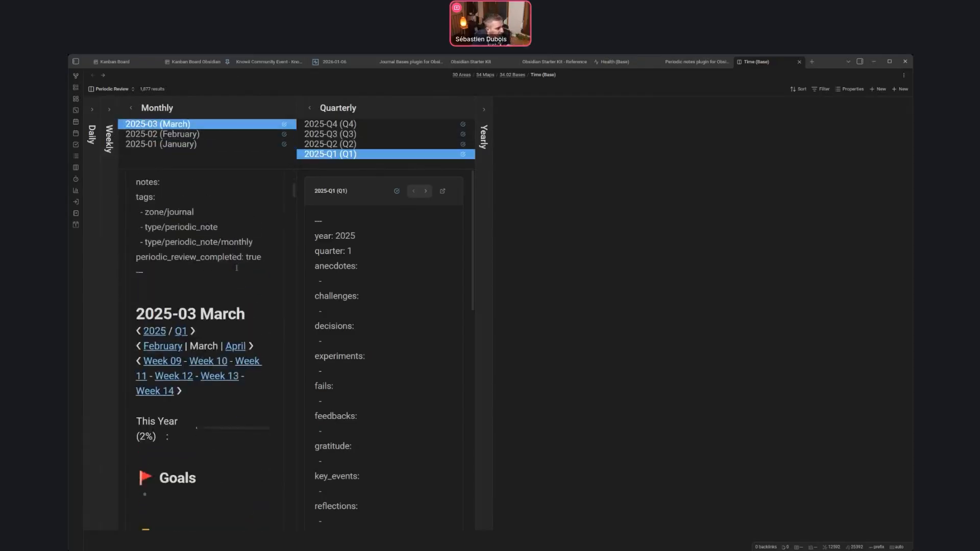
scroll(245, 276, "down", 5)
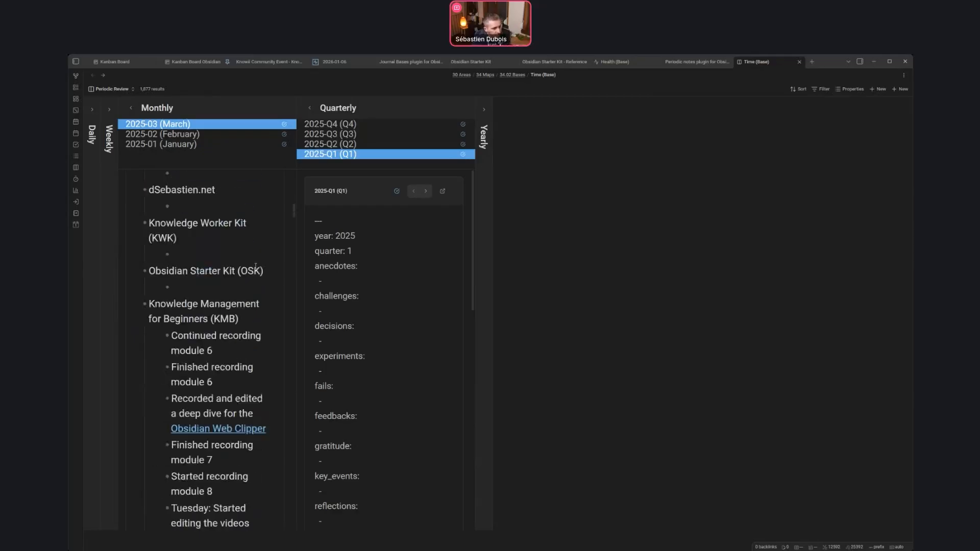
scroll(255, 266, "up", 10)
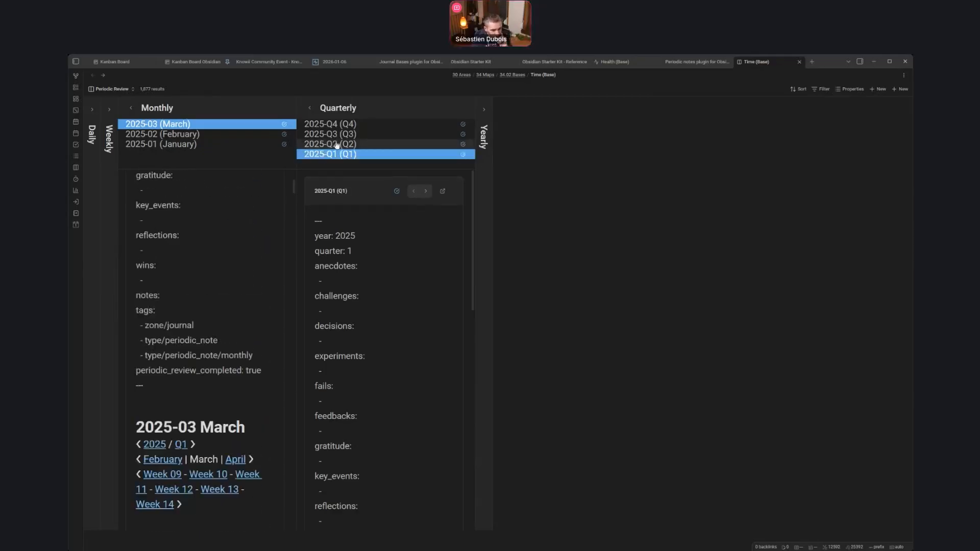
Expand the Yearly column again and set the Periodic Review view's column width to its maximum.
left_click(484, 109)
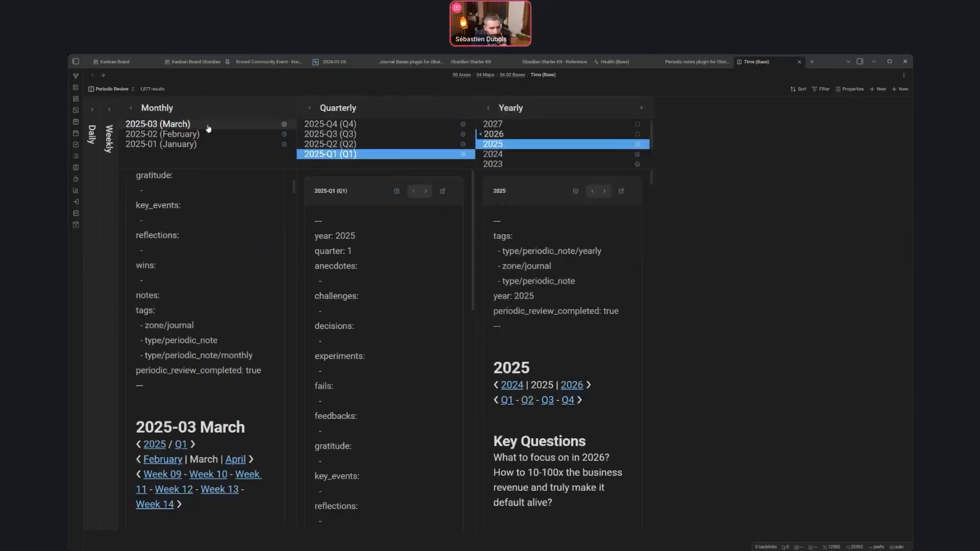
left_click(132, 90)
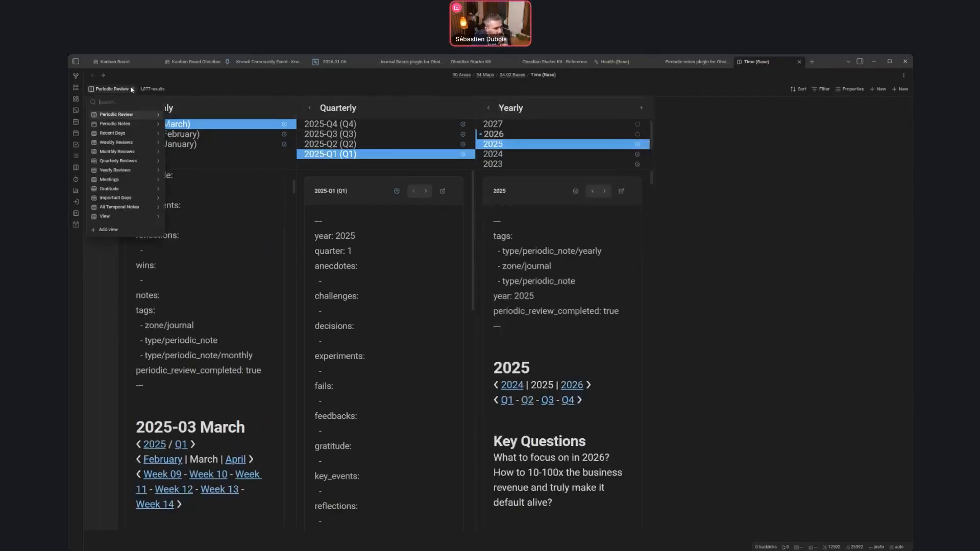
left_click(159, 119)
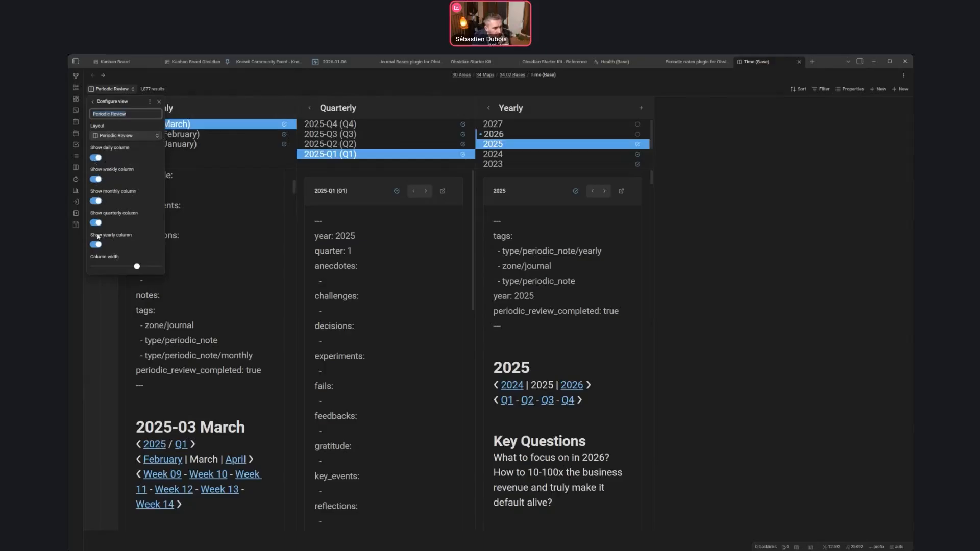
left_click_drag(137, 266, 223, 275)
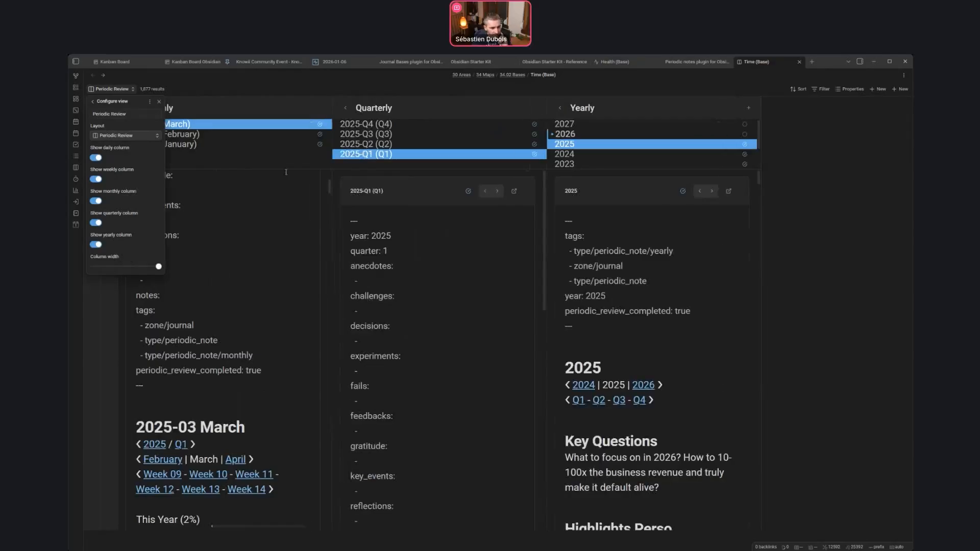
Switch to the Periodic Notes view and examine its configuration options, including period type and future periods, keeping the Weekly period type.
left_click(111, 89)
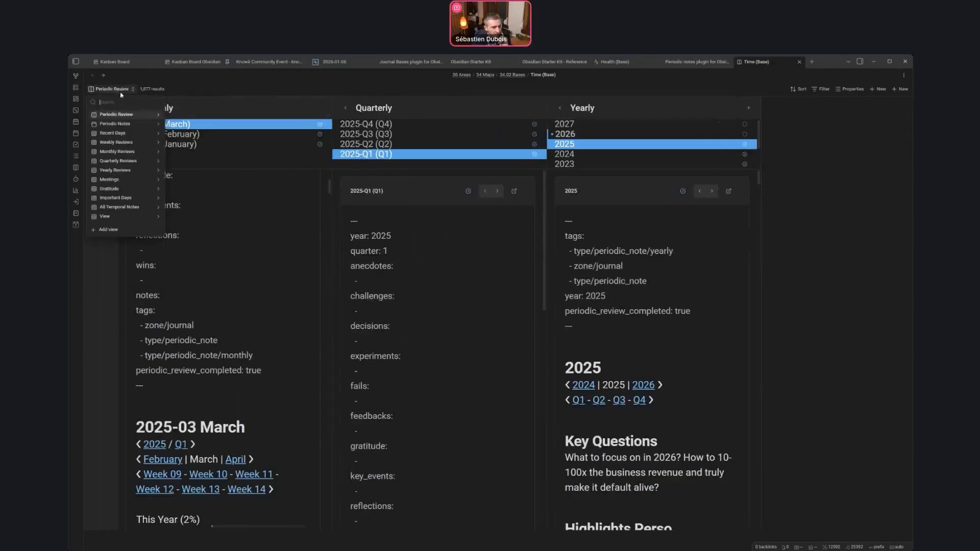
left_click(108, 128)
left_click(133, 90)
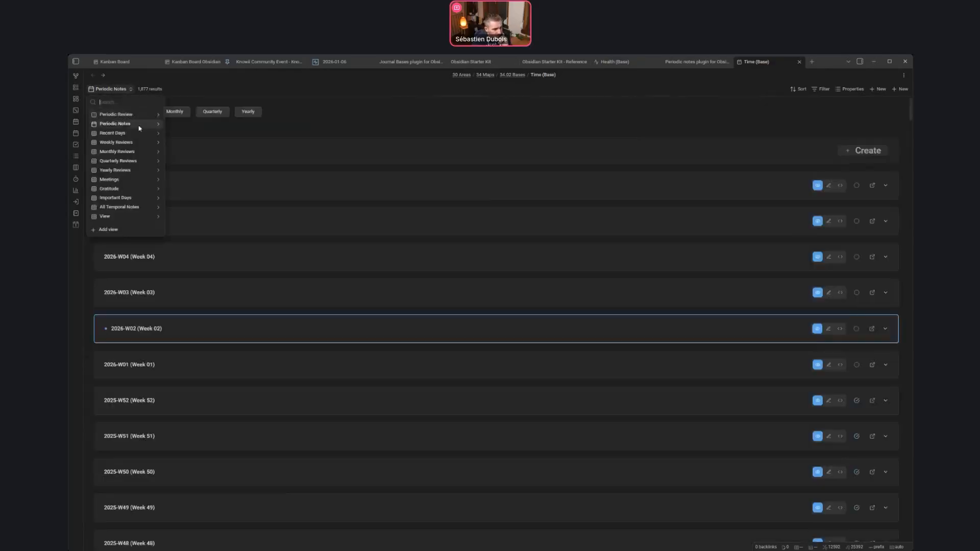
left_click(158, 127)
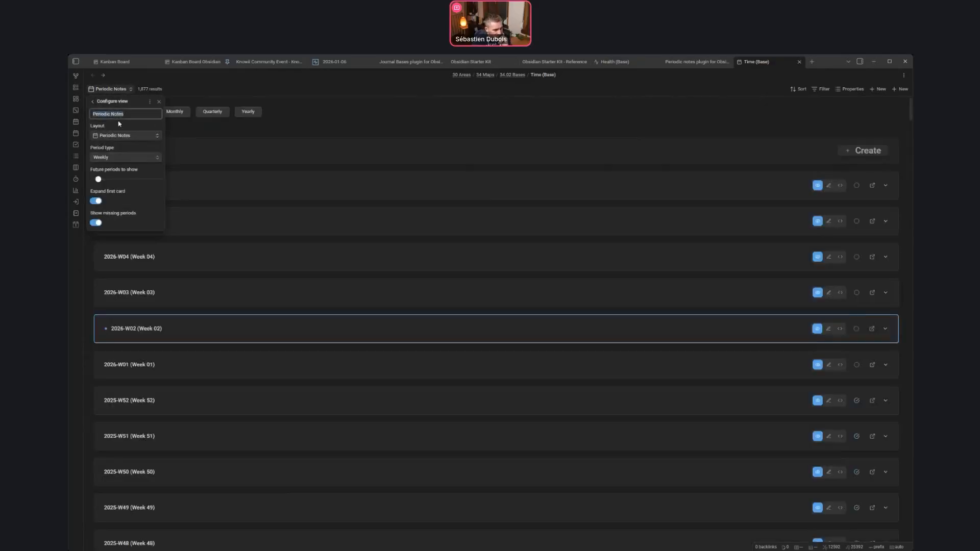
left_click(123, 160)
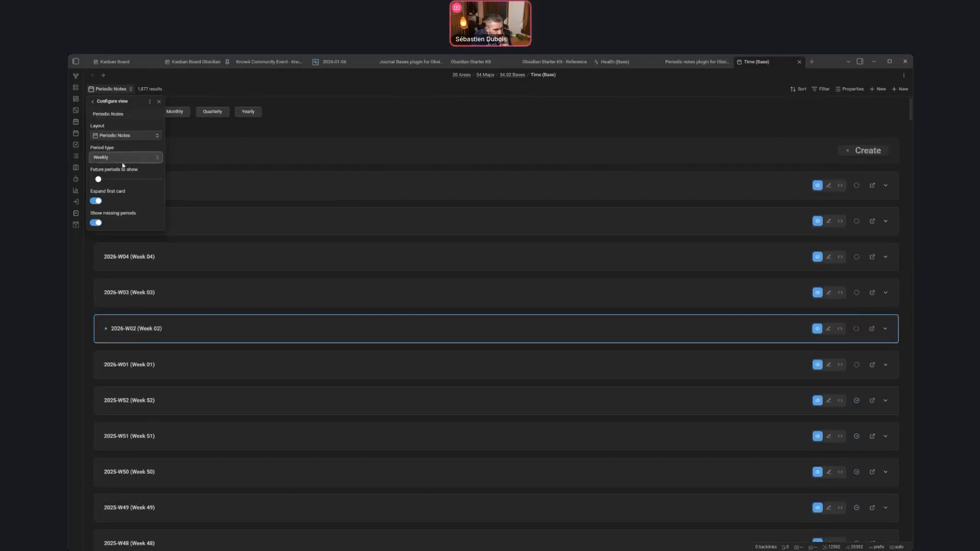
left_click(148, 145)
mouse_move(100, 179)
left_click(159, 101)
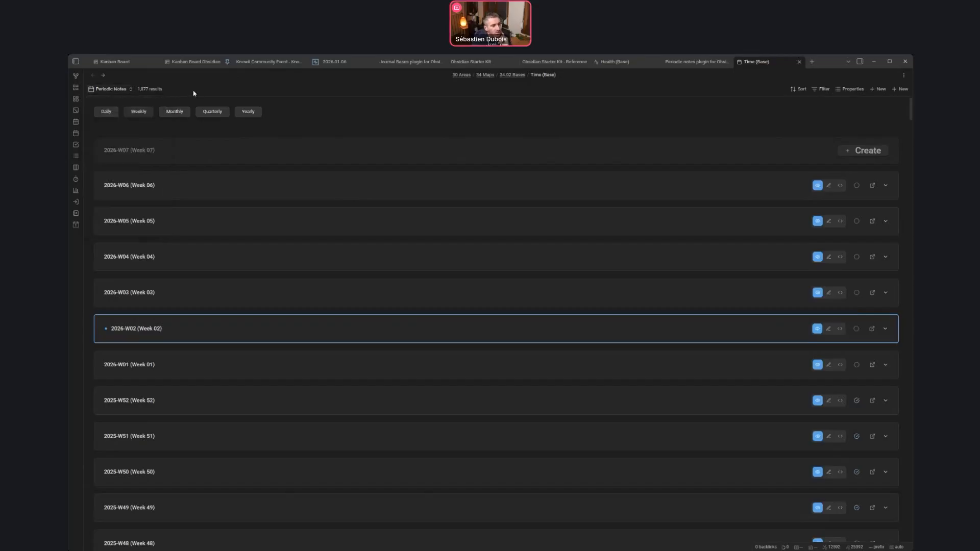
Examine the Journal Bases plugin settings for daily, weekly, monthly, quarterly and yearly notes.
left_click(77, 62)
left_click(220, 544)
scroll(331, 306, "down", 10)
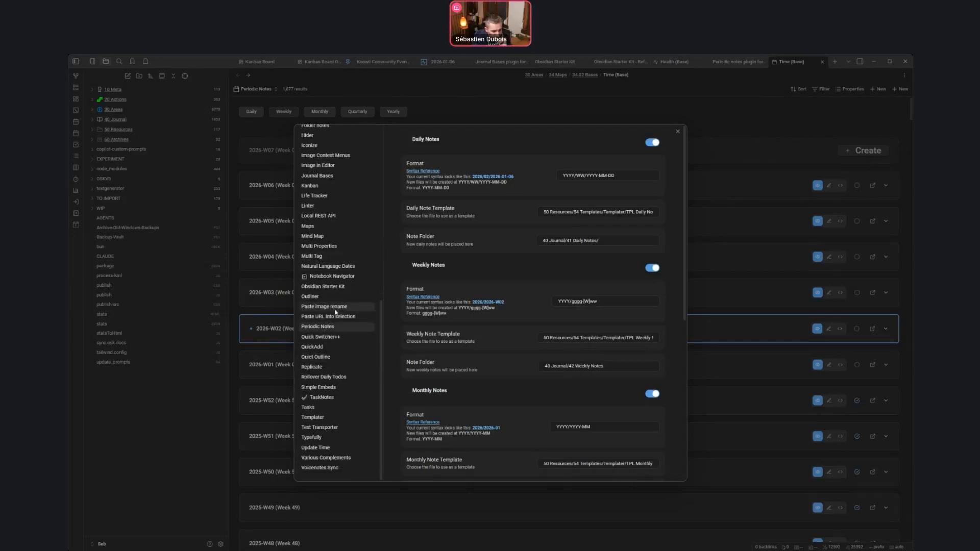
scroll(327, 265, "up", 3)
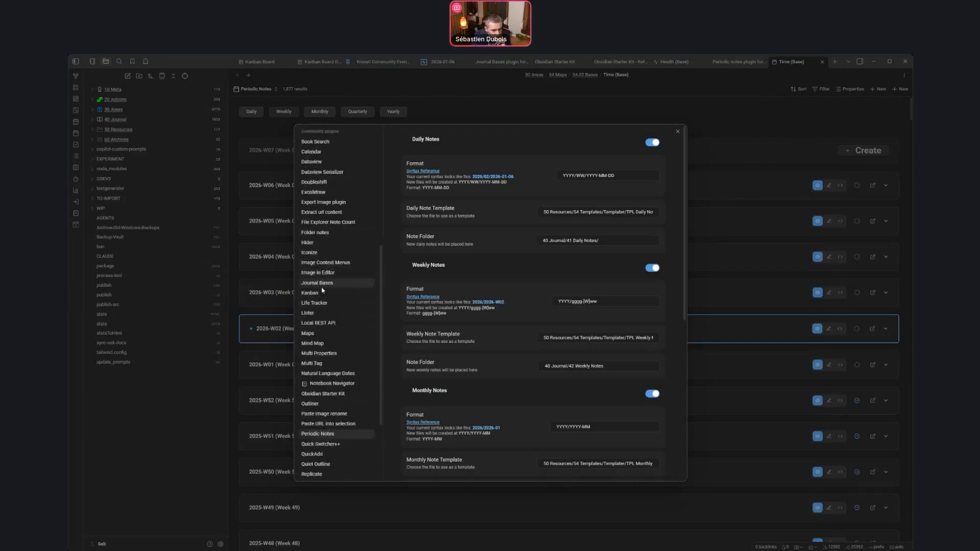
left_click(318, 283)
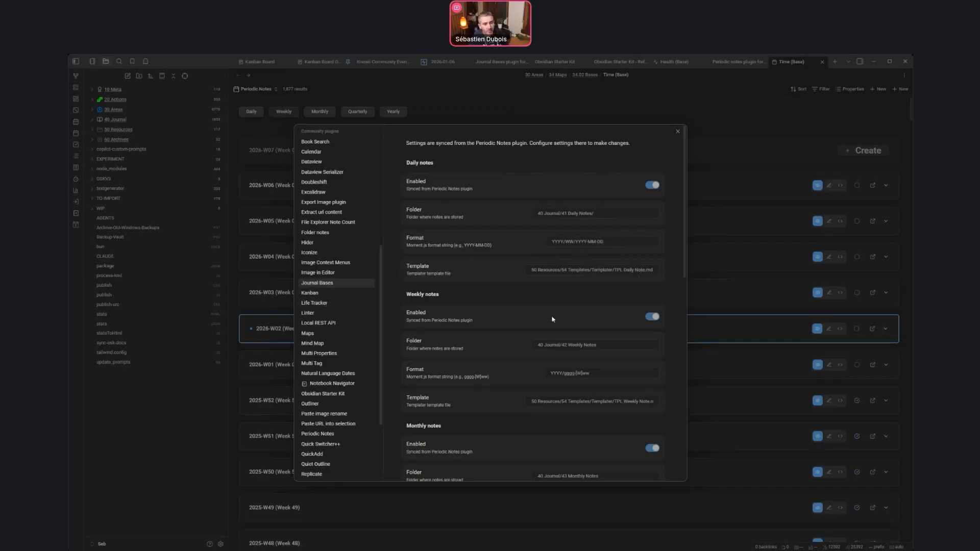
scroll(326, 255, "up", 5)
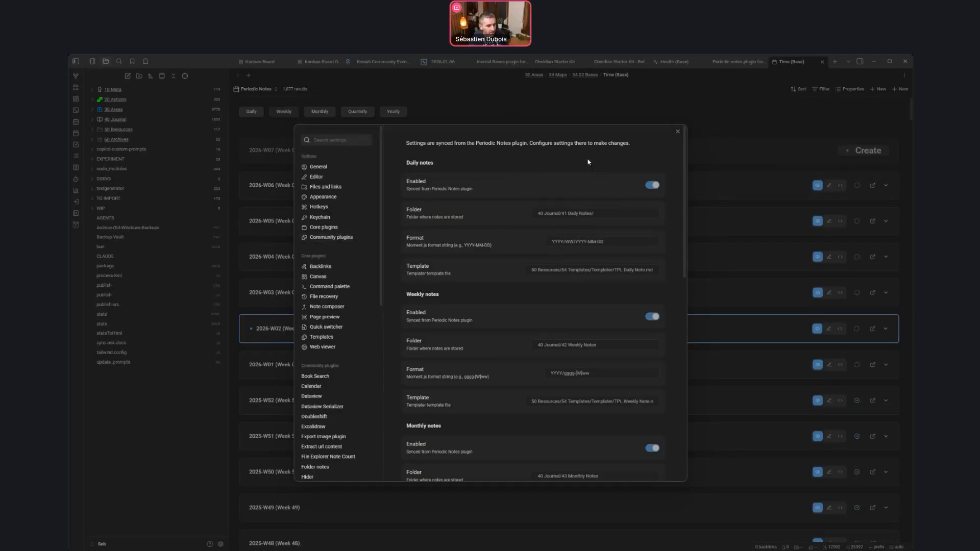
scroll(639, 305, "down", 10)
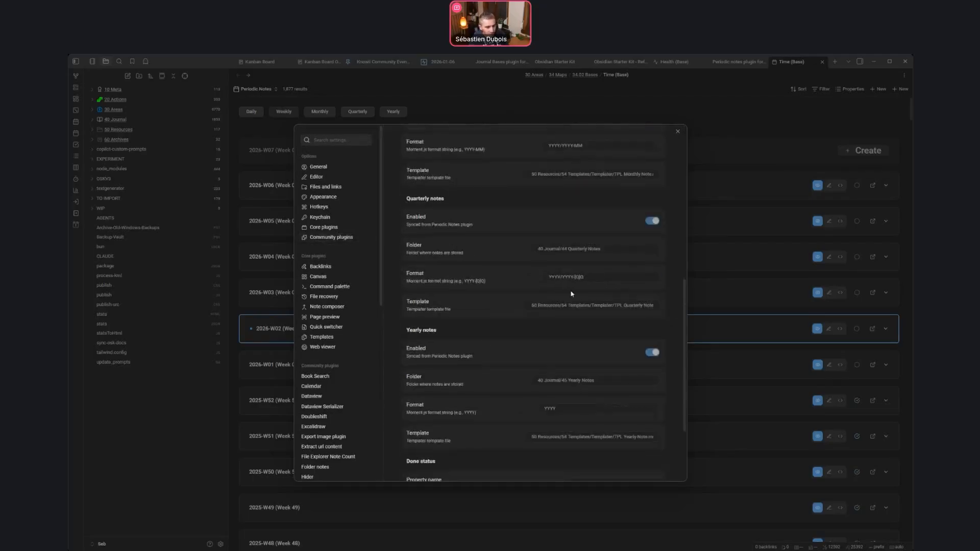
Highlight the Done status property name periodic_review_completed in the Journal Bases settings, then close the settings.
scroll(574, 337, "up", 1)
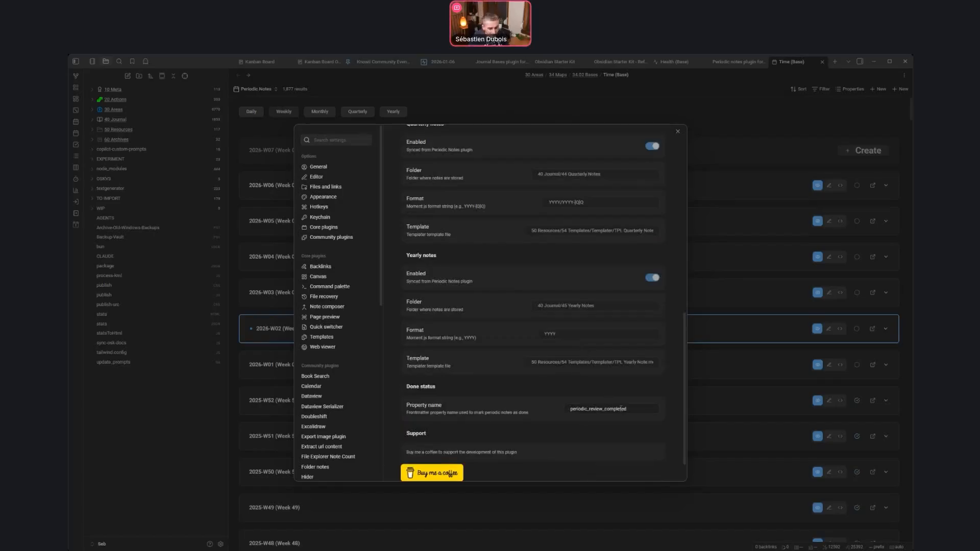
left_click(459, 394)
double_click(640, 408)
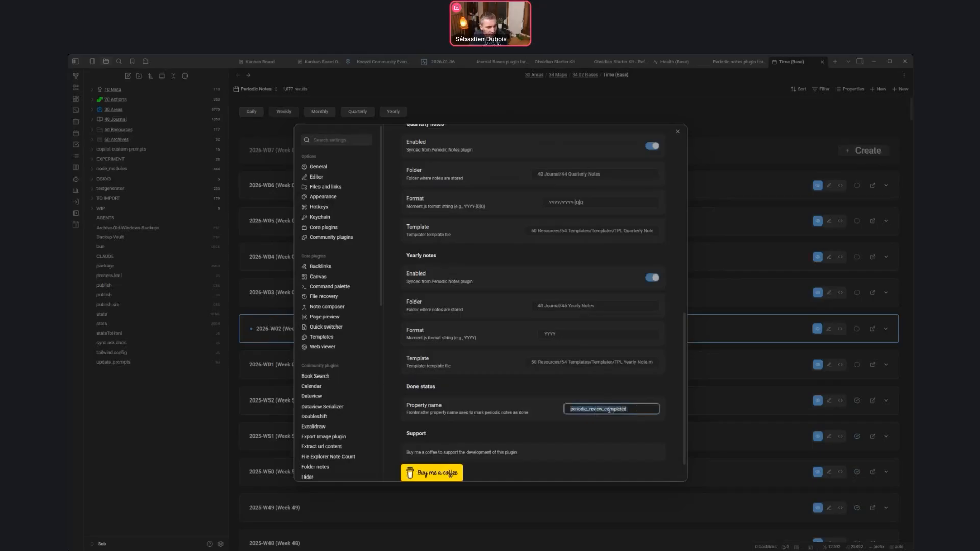
left_click(570, 409)
left_click(677, 131)
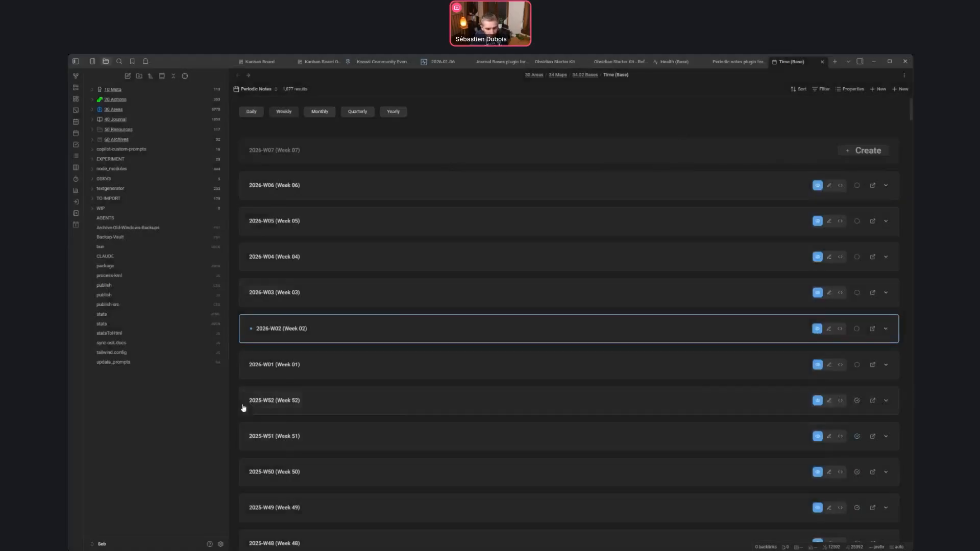
Expand the 2025-W52 (Week 52) note in edit mode and highlight its periodic_review_completed property in the frontmatter.
left_click(316, 398)
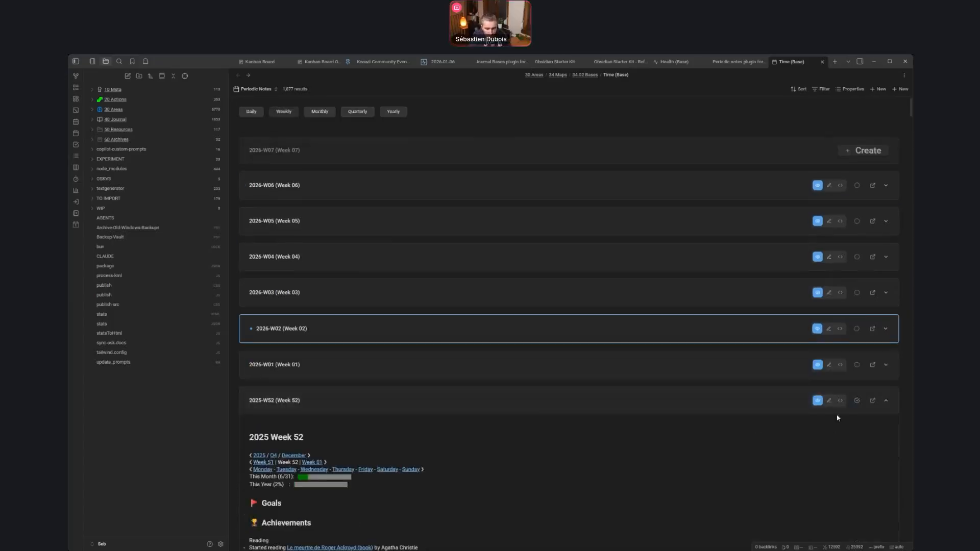
left_click(830, 400)
scroll(357, 459, "down", 10)
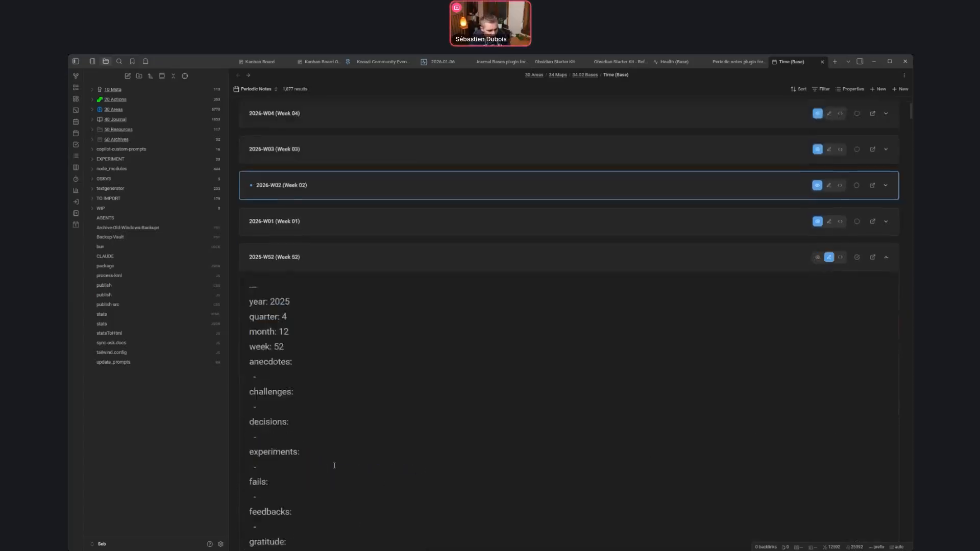
left_click_drag(386, 308, 213, 306)
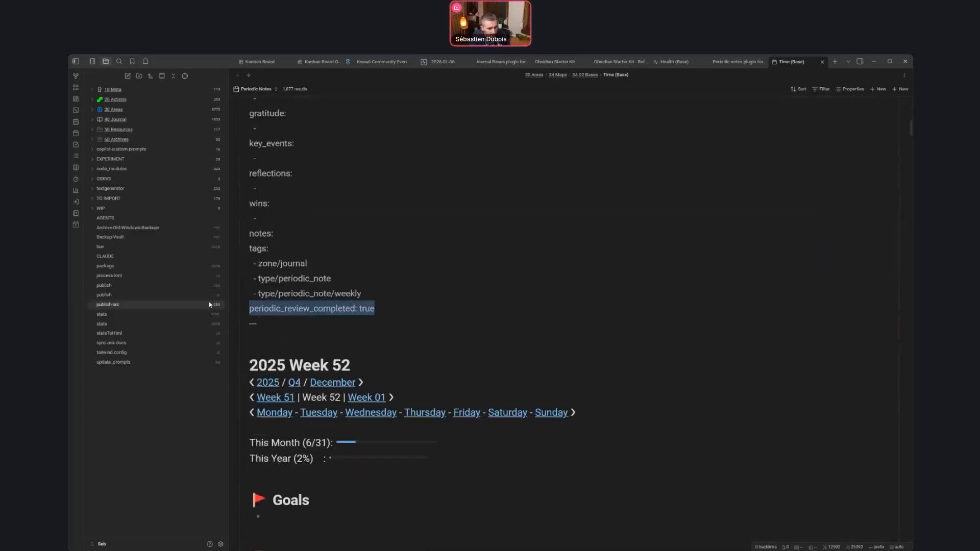
double_click(288, 308)
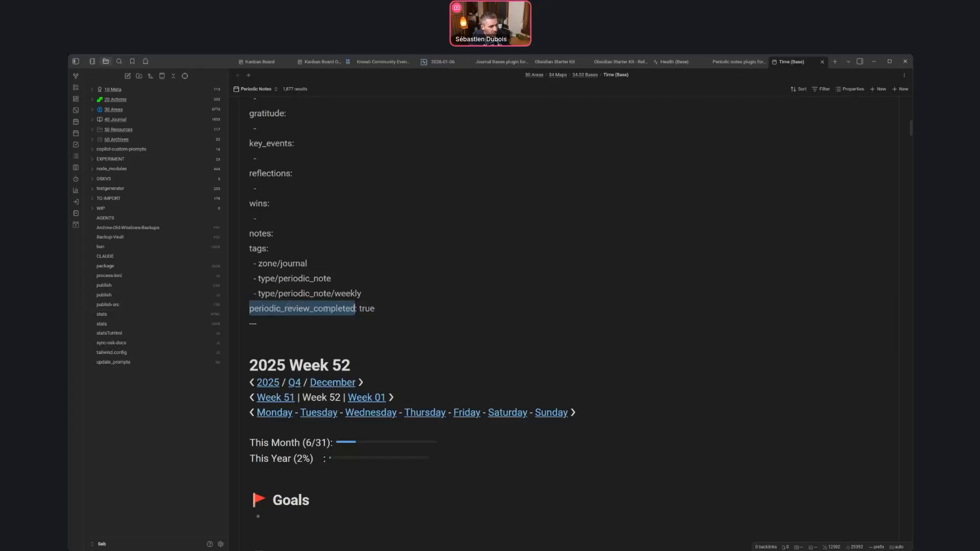
left_click(366, 308)
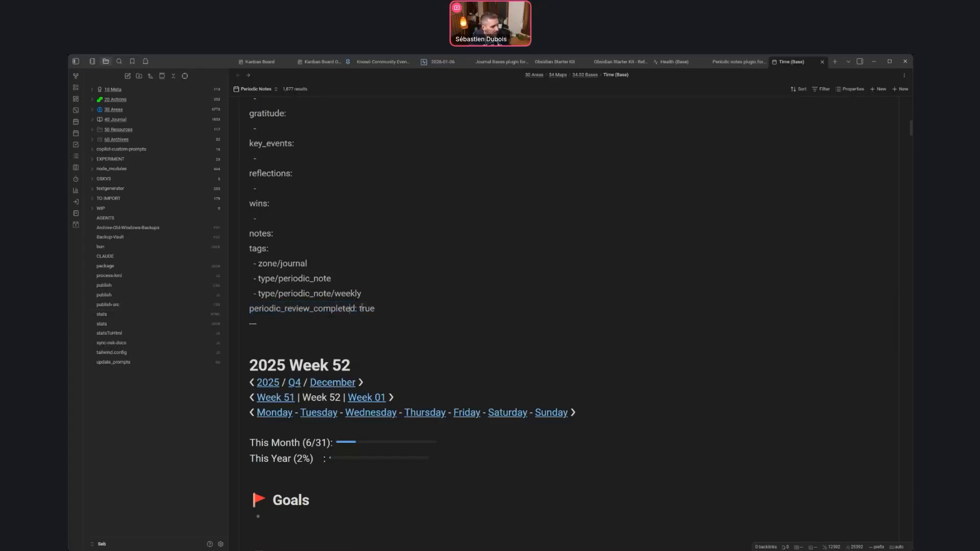
double_click(293, 302)
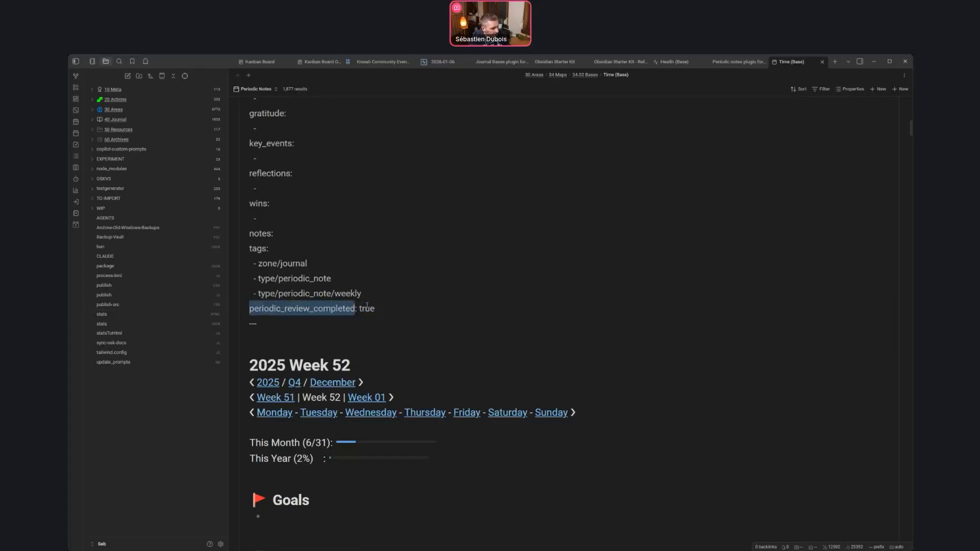
left_click(398, 304)
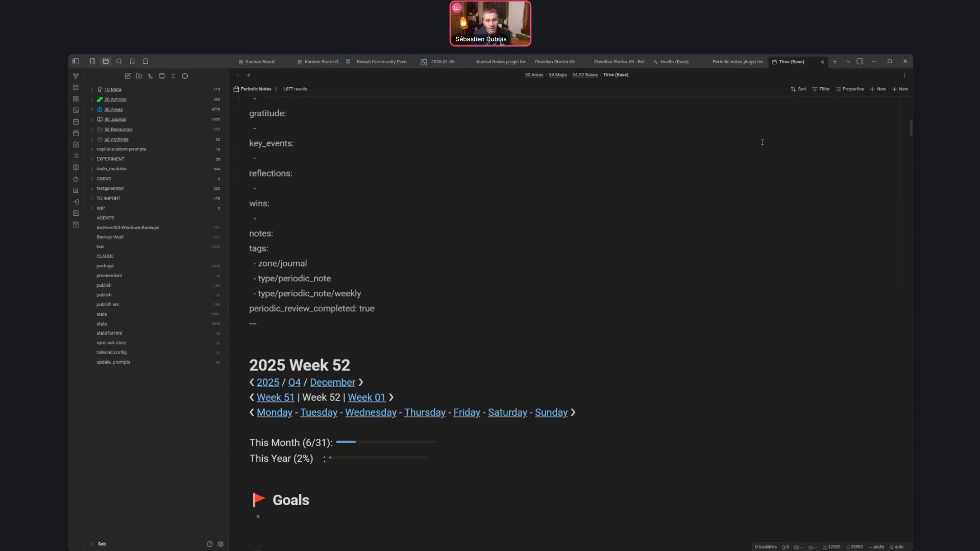
Return to the 2026-01-06 daily note and highlight the Journaling item under Plan for Today.
scroll(393, 174, "up", 10)
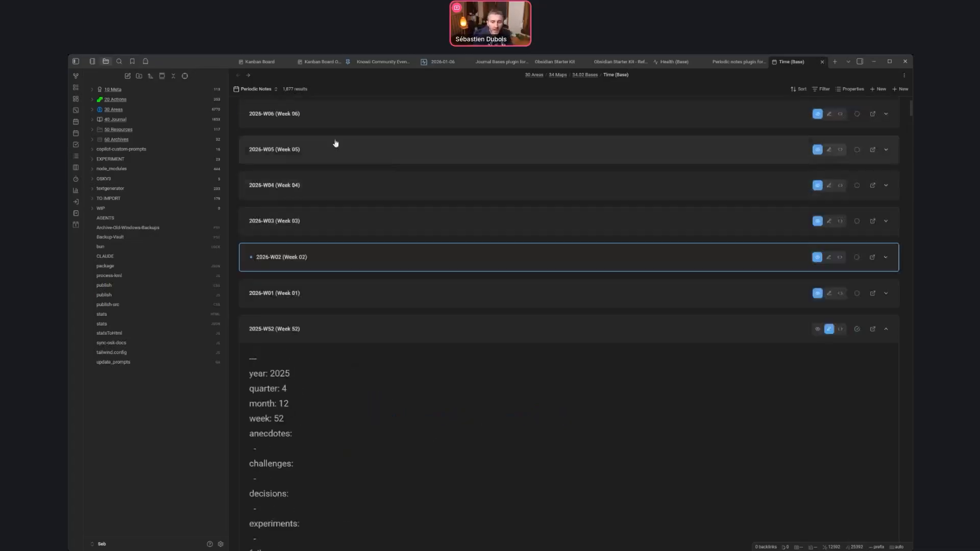
scroll(392, 173, "up", 3)
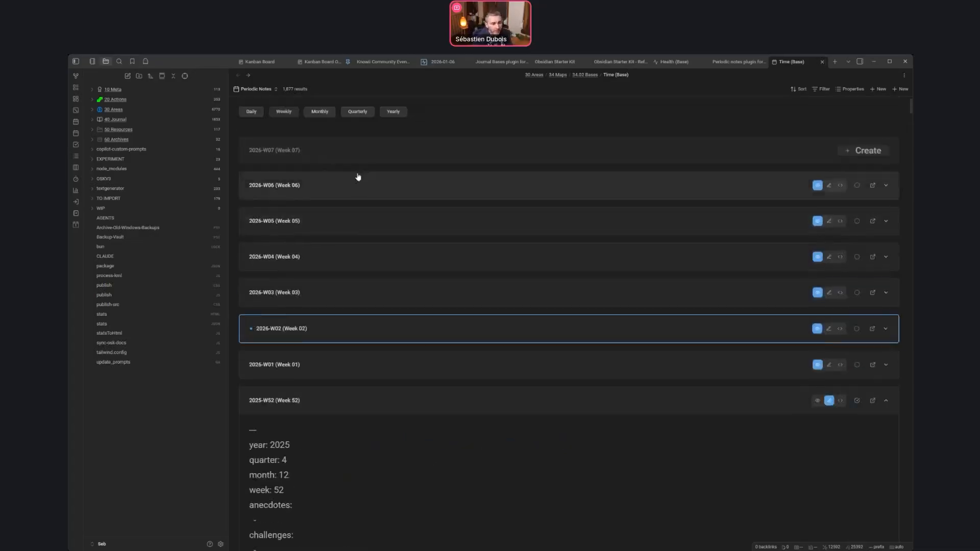
left_click(885, 329)
left_click(440, 62)
scroll(444, 240, "down", 5)
left_click(498, 303)
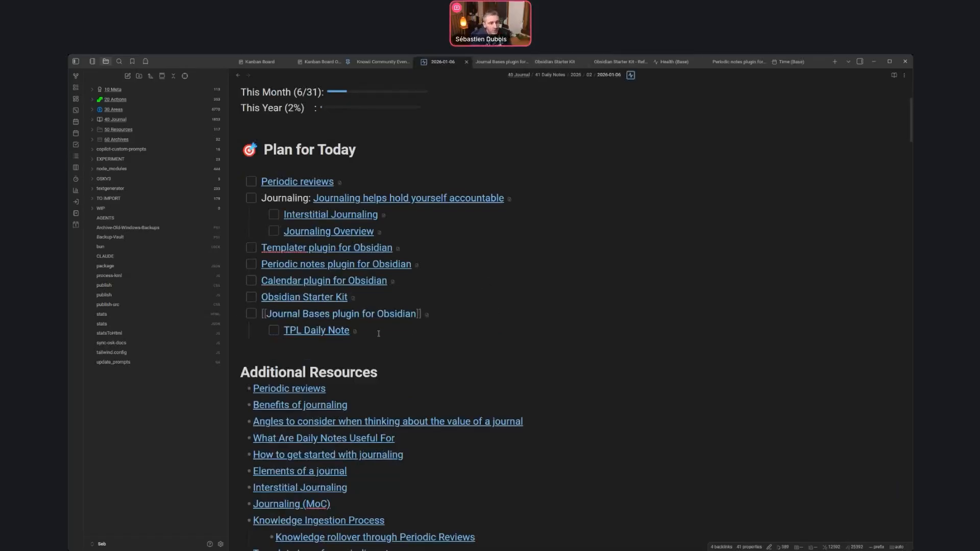
left_click(473, 329)
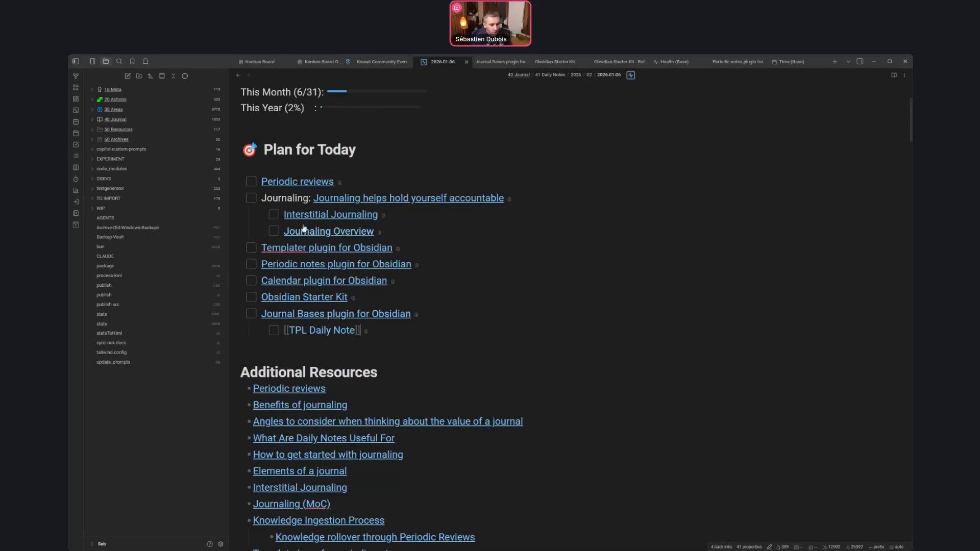
double_click(289, 198)
double_click(299, 197)
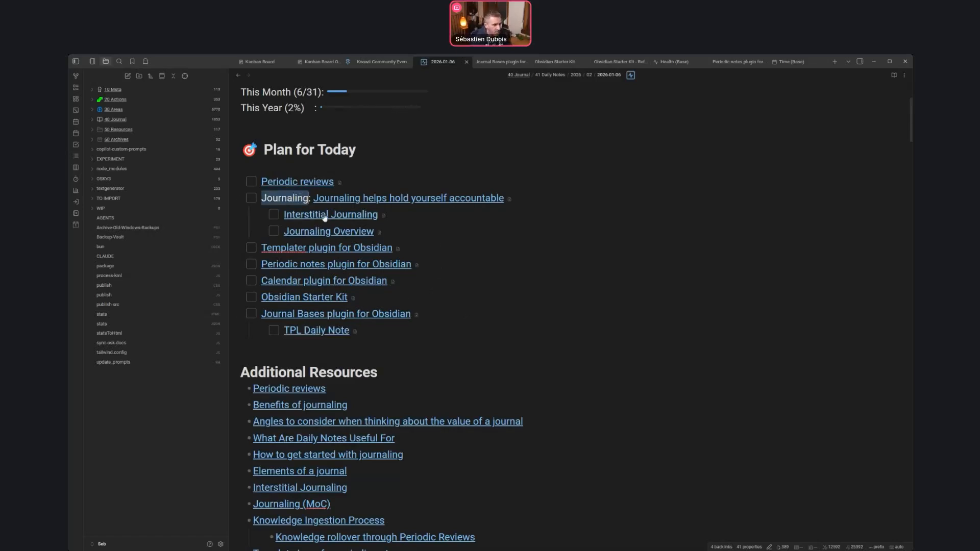
left_click(489, 253)
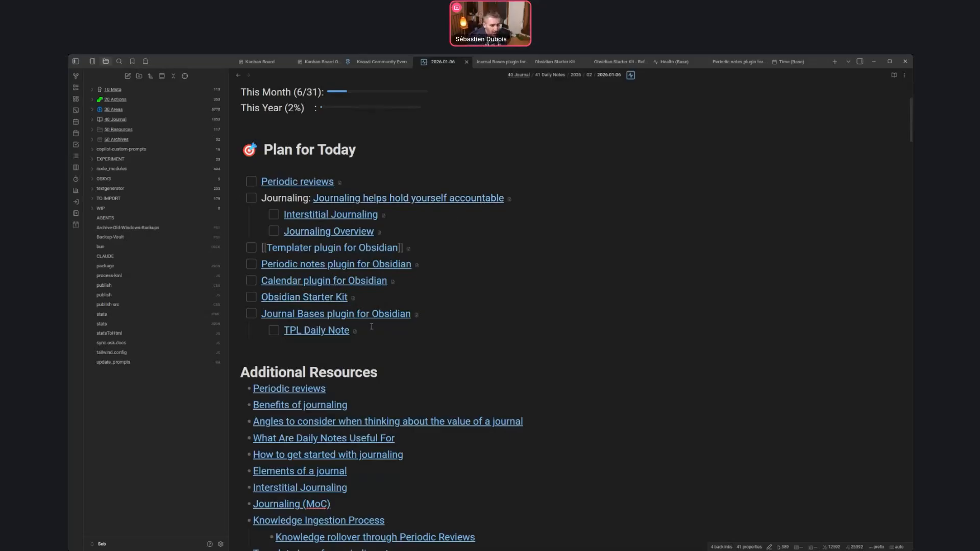
Highlight the Templater, Periodic notes and Calendar plugin items, the Obsidian Starter Kit item and the Journal Bases plugin item in turn.
left_click(446, 316)
left_click(481, 251)
left_click(485, 262)
key("Up")
key("shift+Down")
key("shift+Down")
key("shift+End")
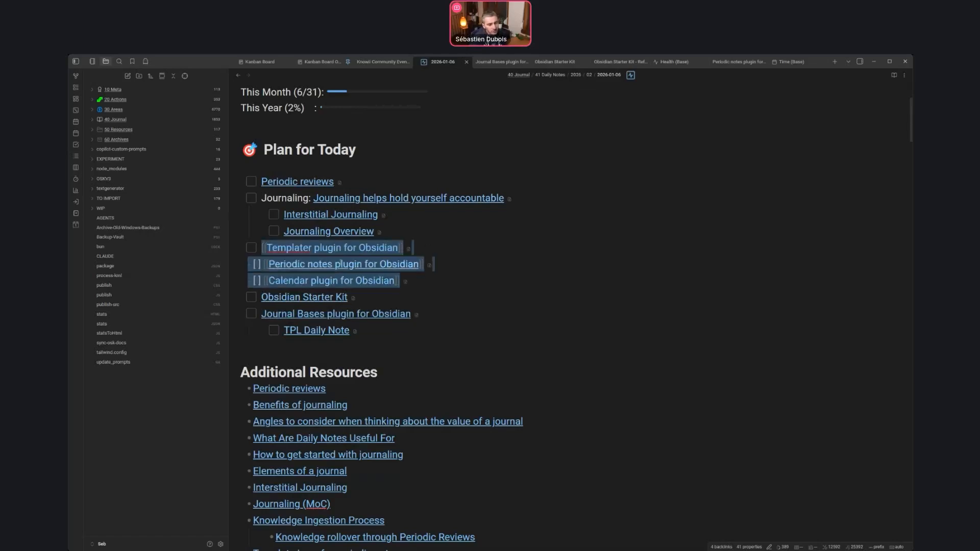
left_click(409, 296)
key("shift+Home")
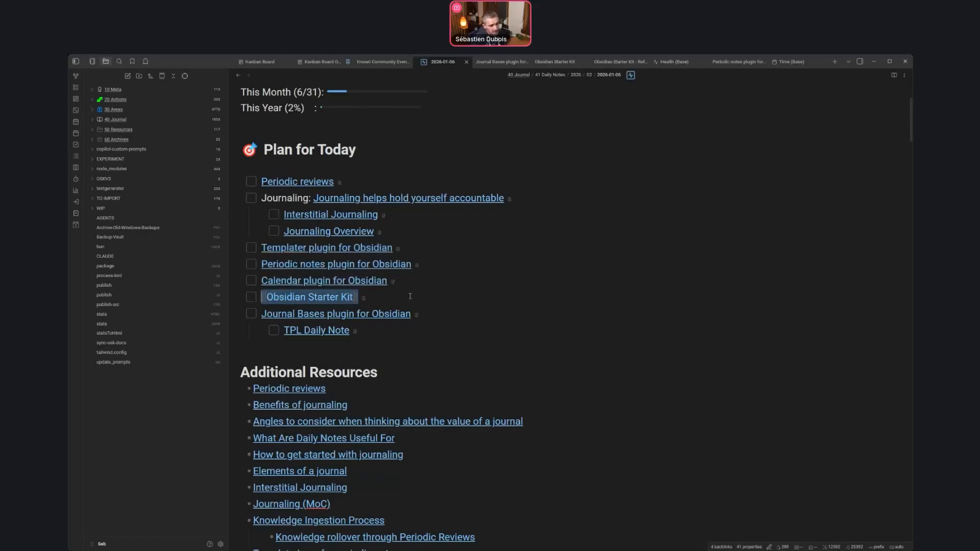
key("Right")
key("Down")
key("shift+Home")
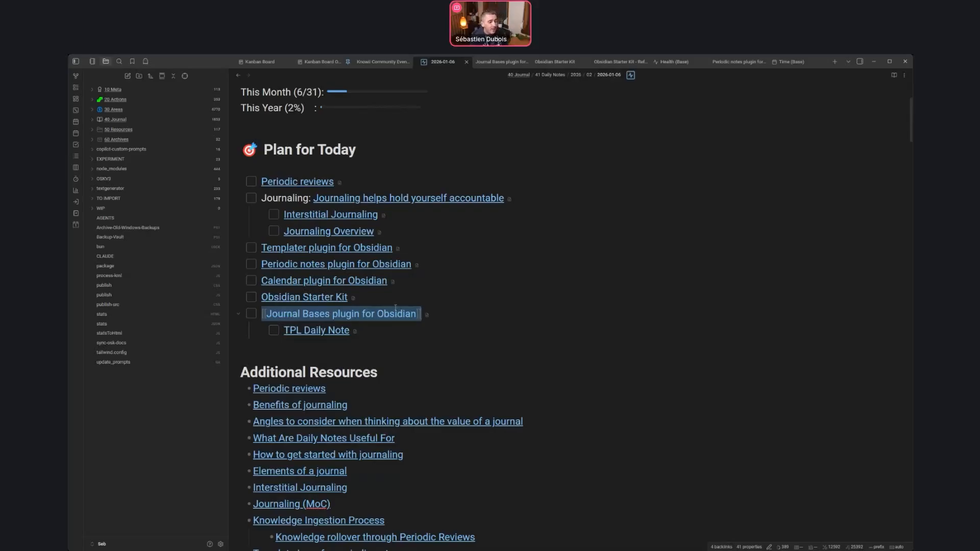
Open the Journal Bases plugin for Obsidian note in a new tab and copy the Releases URL from its References.
left_click(403, 313, "ctrl")
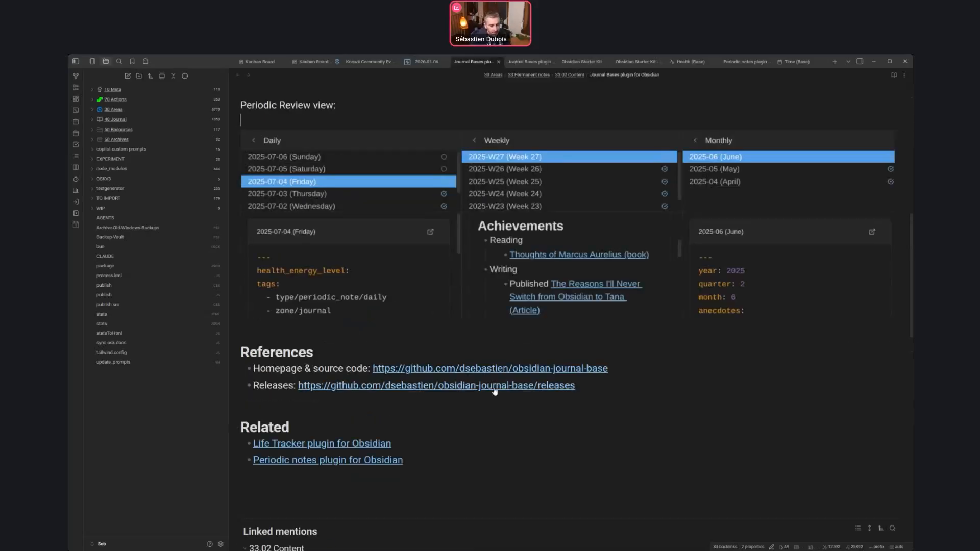
left_click_drag(570, 387, 299, 386)
key("ctrl+c")
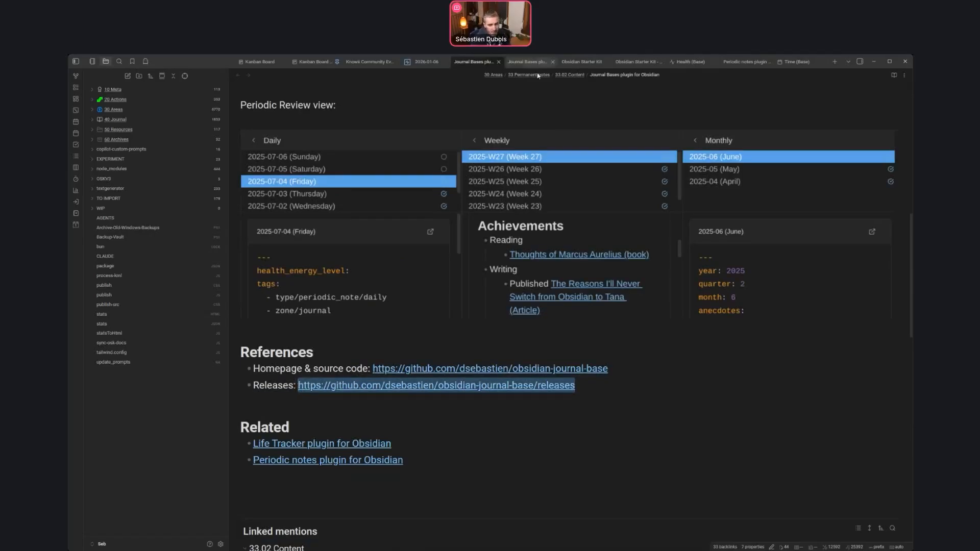
Load the copied obsidian-journal-base releases URL in a new web viewer tab.
key("ctrl+p")
key("Down")
key("Return")
key("ctrl+v")
key("Return")
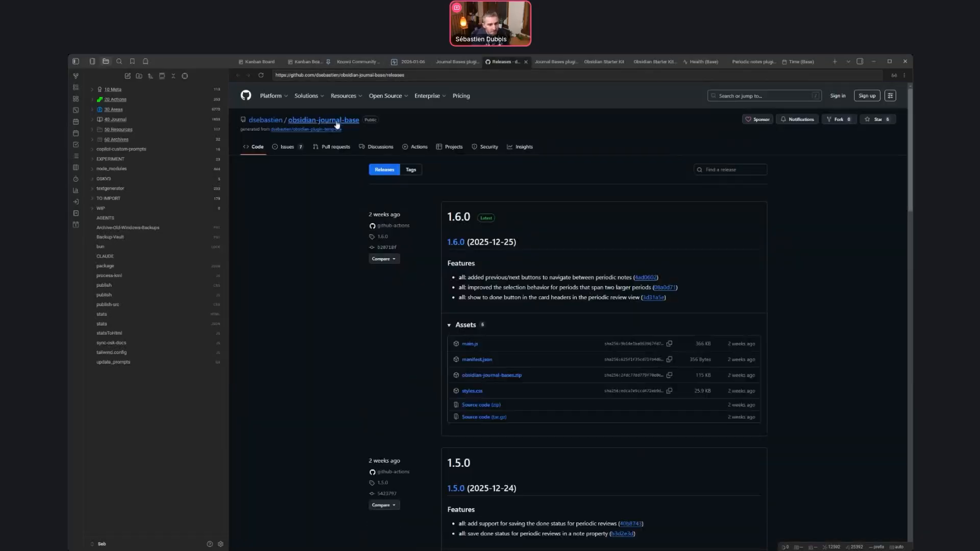
Go to the obsidian-journal-base repository's main page and open its 1.6.0 release from there.
left_click(340, 122)
scroll(766, 367, "down", 3)
left_click(691, 209)
left_click(455, 216)
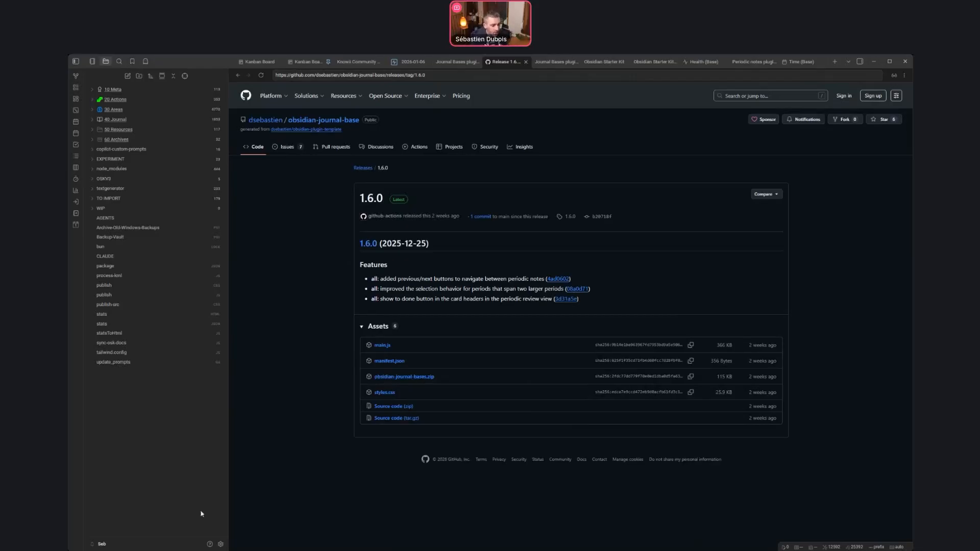
Look through the installed community plugins down to Journal Bases, close the settings and return to the 2026-01-06 note.
left_click(220, 544)
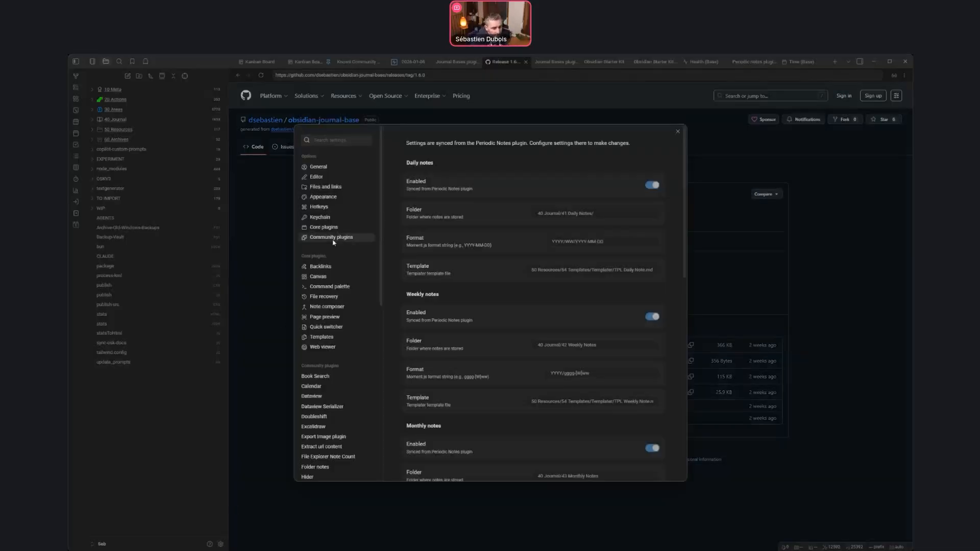
left_click(314, 241)
scroll(510, 290, "down", 15)
scroll(544, 288, "up", 15)
scroll(586, 301, "down", 10)
scroll(493, 293, "down", 10)
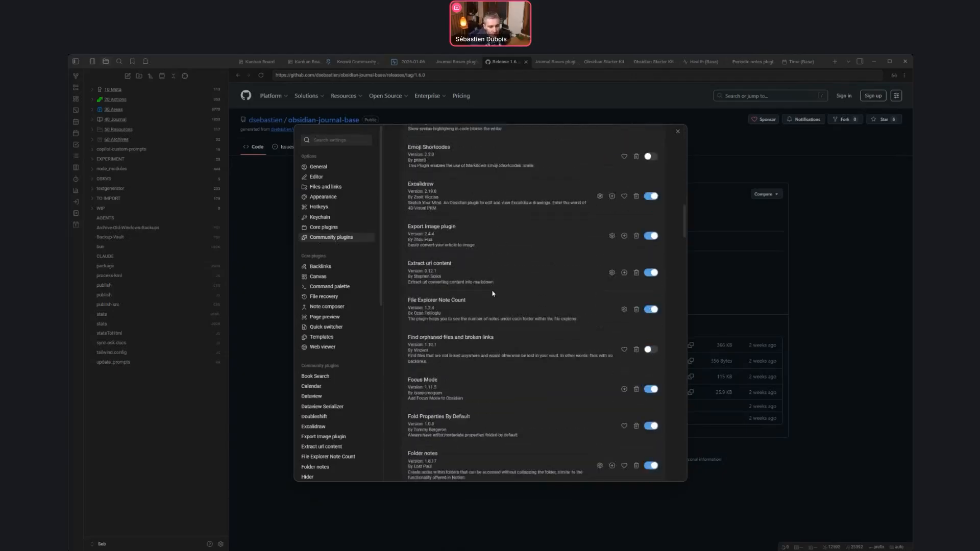
scroll(493, 293, "down", 10)
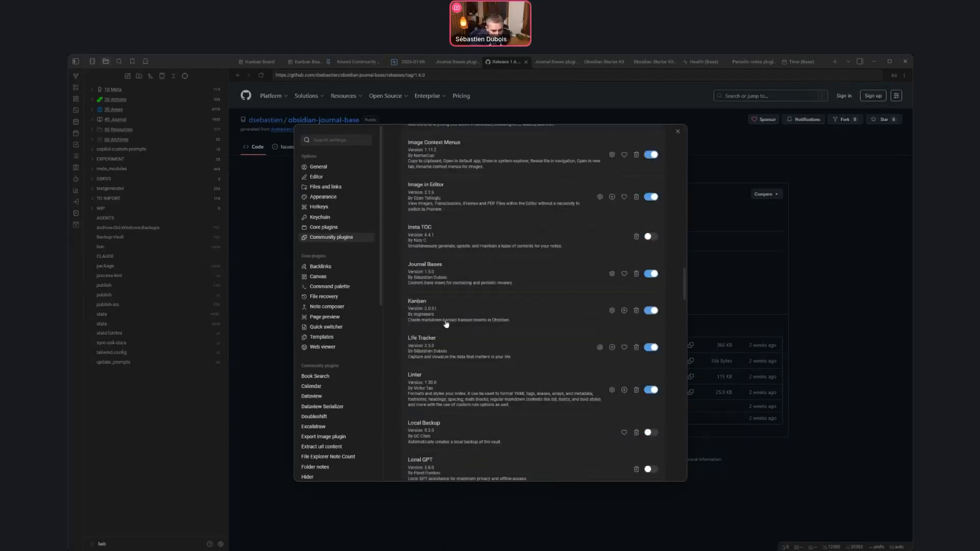
left_click(678, 132)
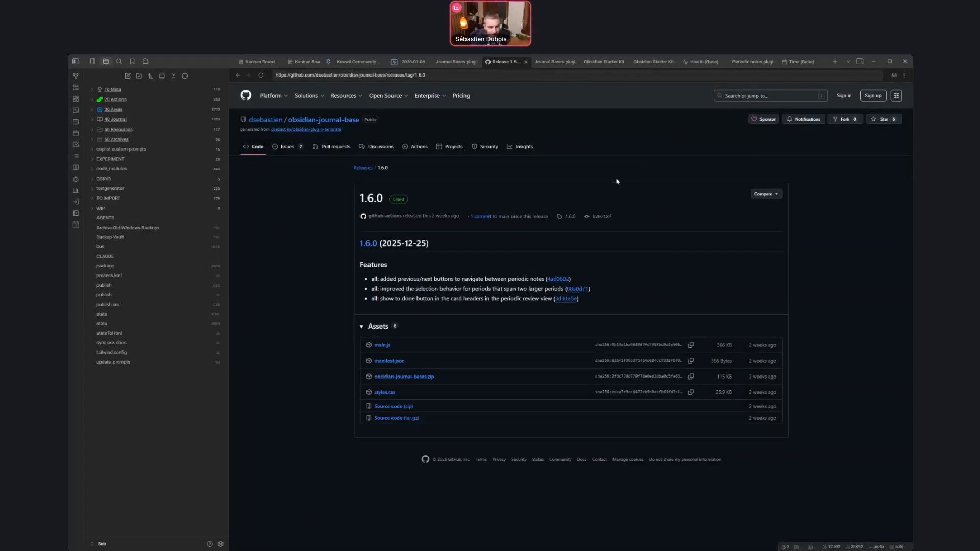
left_click(411, 63)
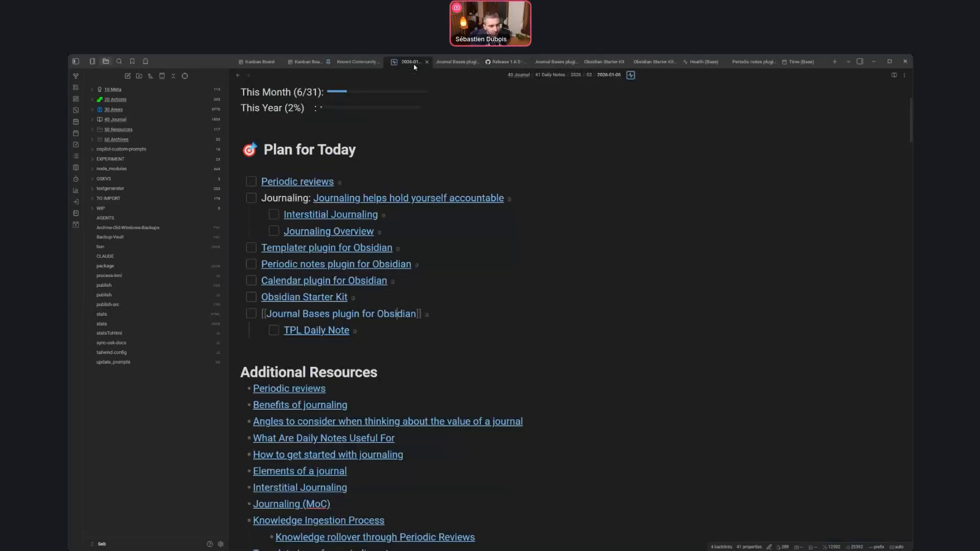